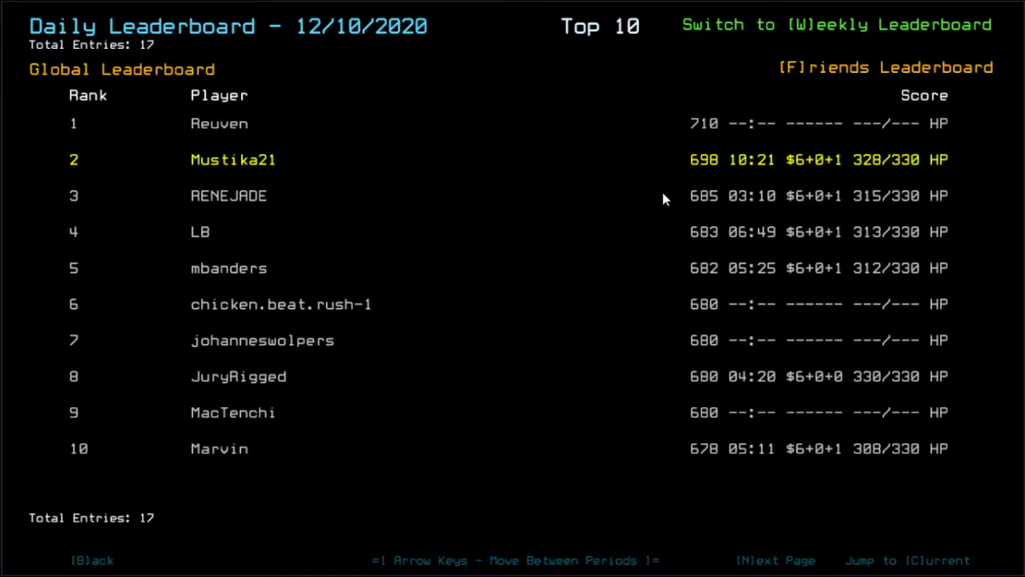
Show the friends ranking on the 12/10/2020 daily leaderboard, listing four players.
key("f")
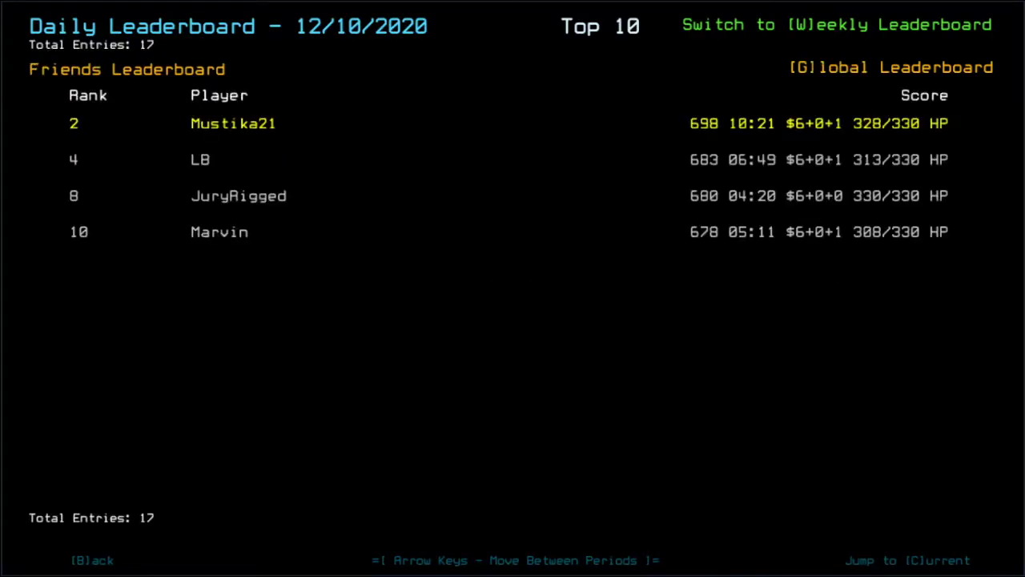
Start the daily challenge, toggle Far View, Quality and Clutter graphics settings, and resume.
key("b")
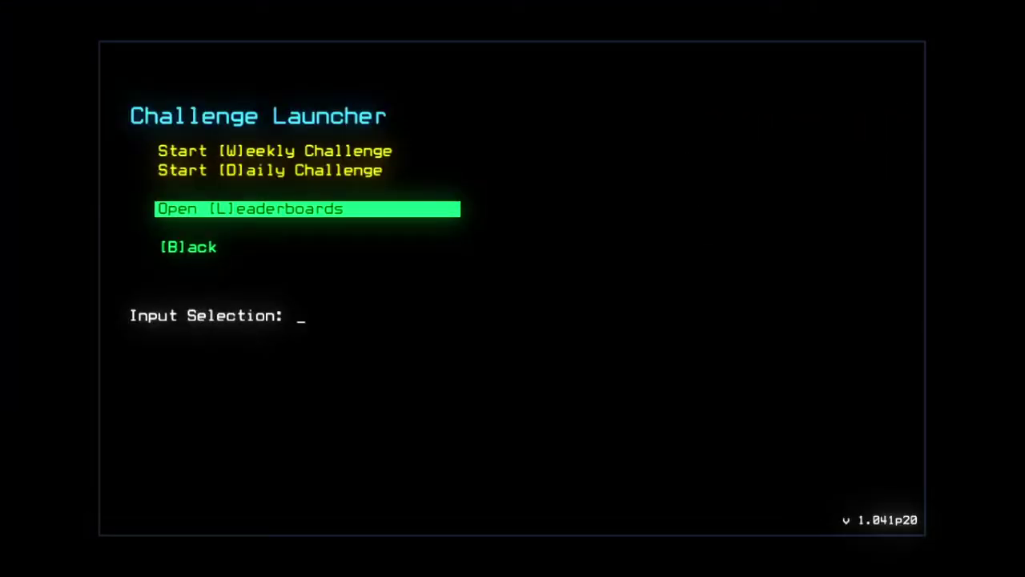
key("w")
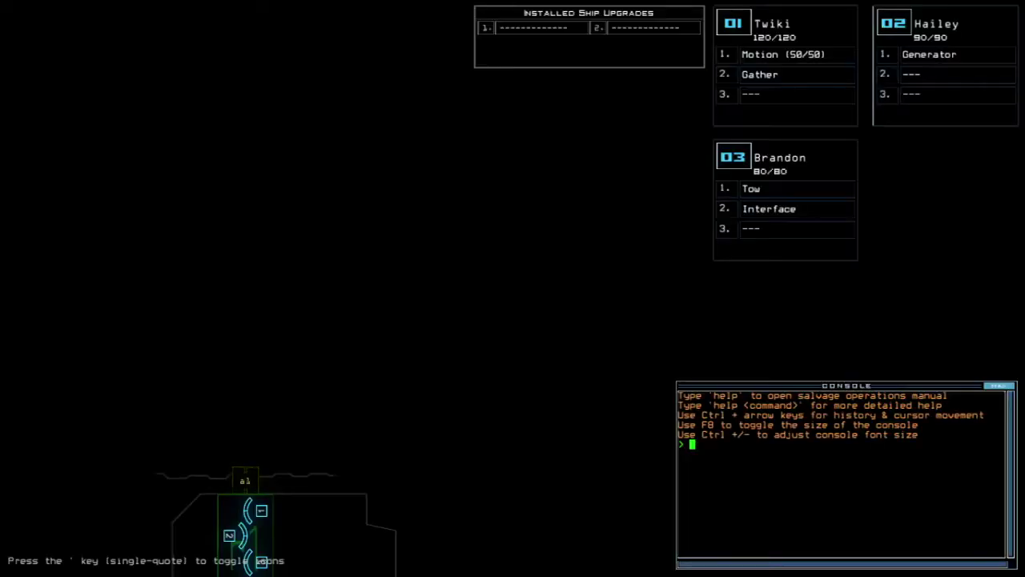
key("Escape")
key("o")
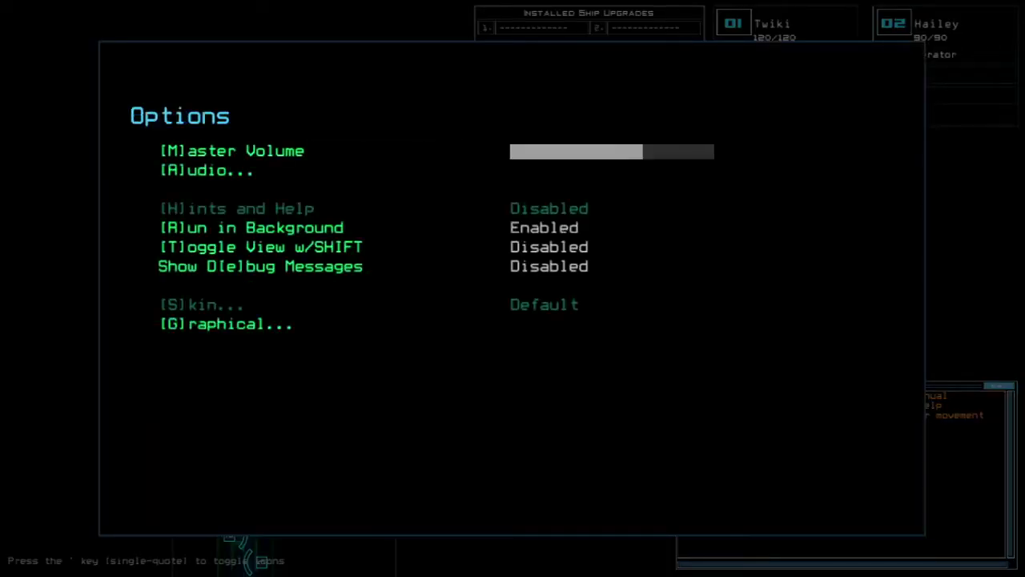
key("g")
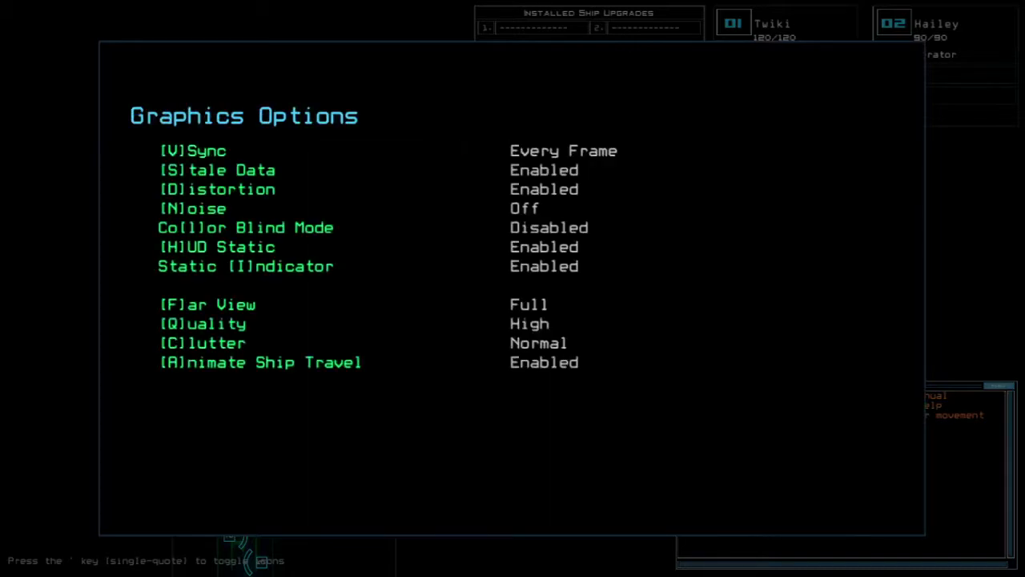
key("f")
key("q")
key("c")
key("b")
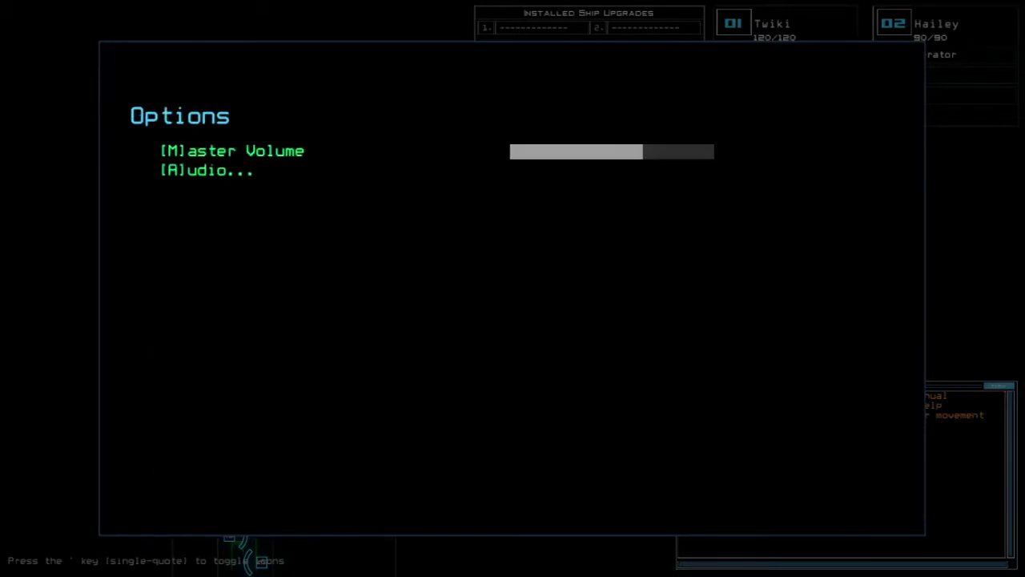
key("b")
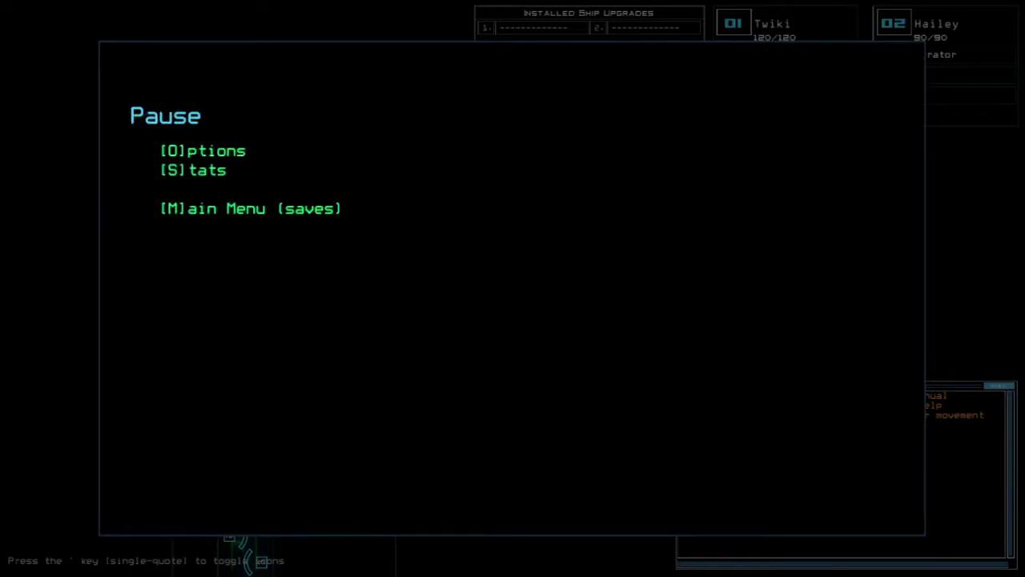
key("b")
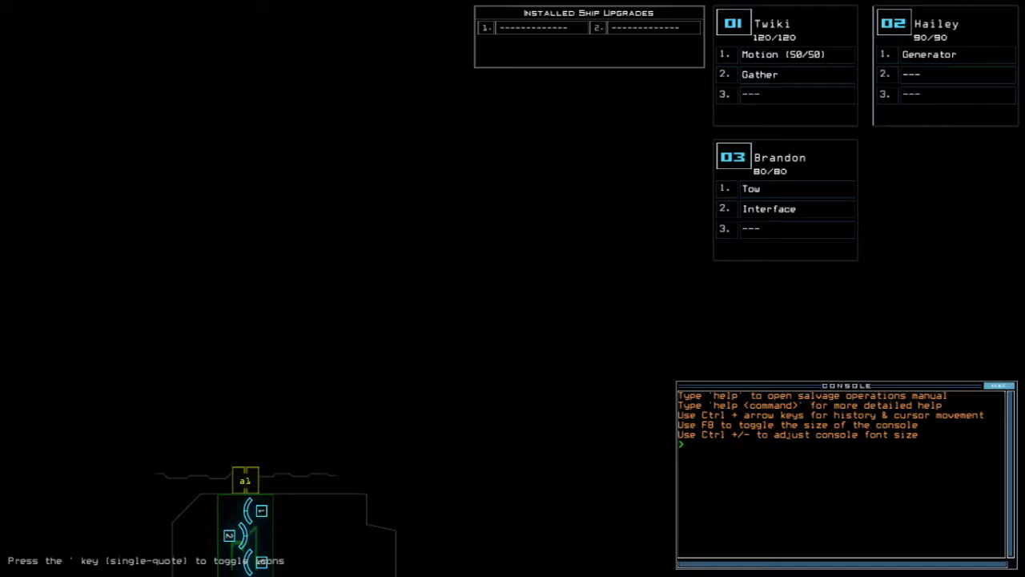
type("status")
Check the derelict's status, giving Tow to Hailey and Motion and Gather to Brandon.
key("Return")
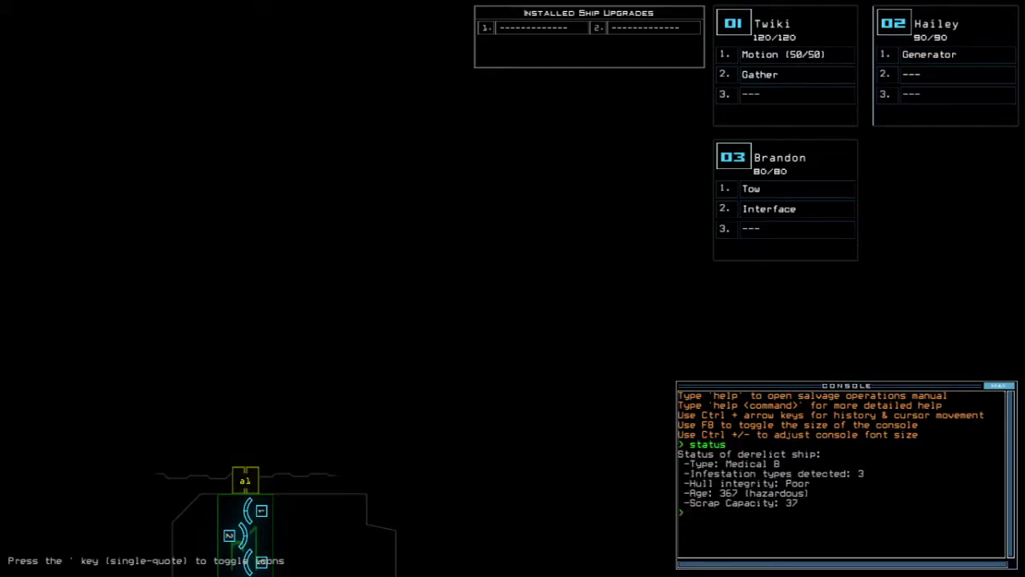
type("swap")
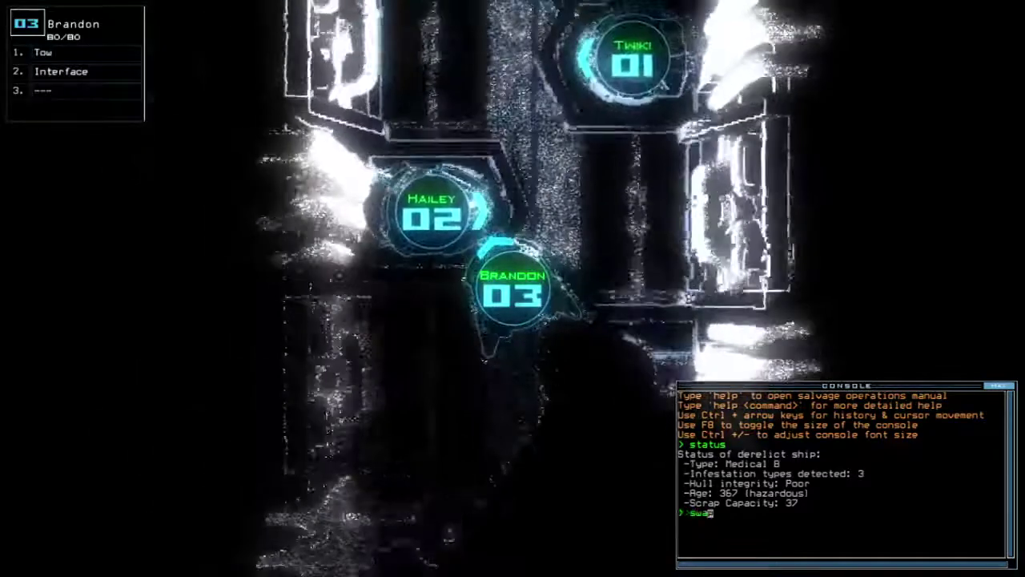
key("Return")
key("Return")
key("Escape")
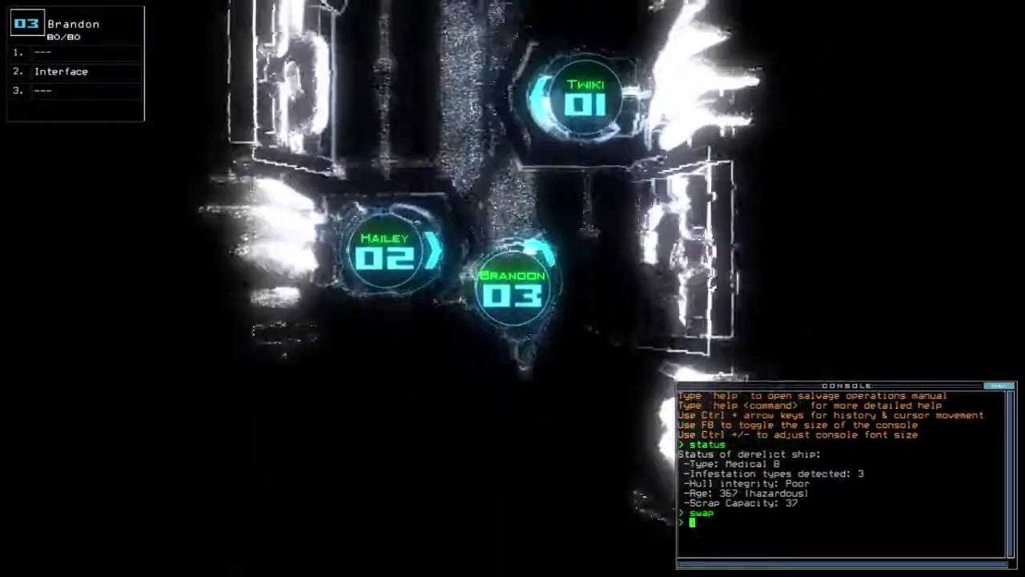
type("swap")
key("Return")
key("Return")
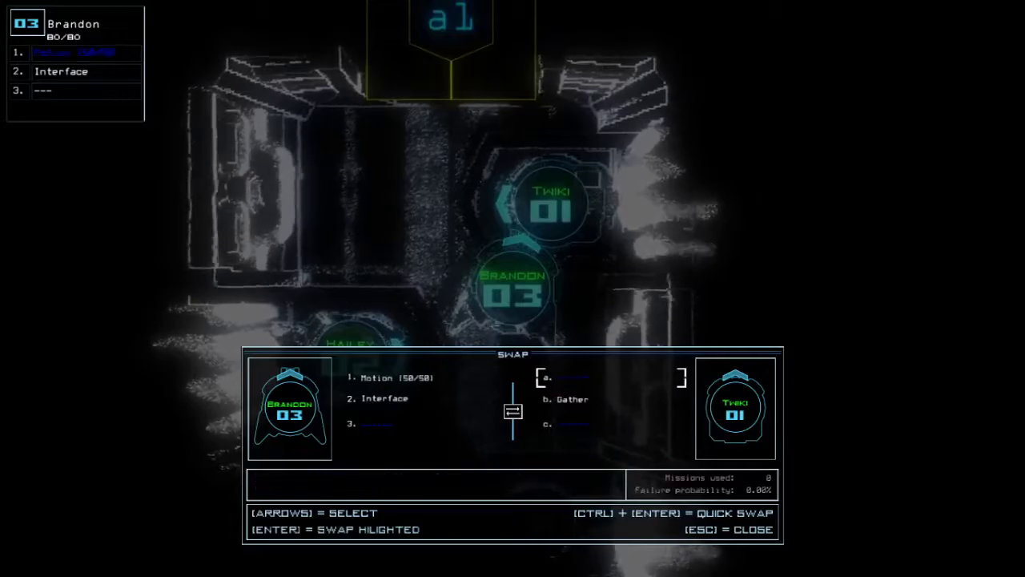
key("Down")
key("Return")
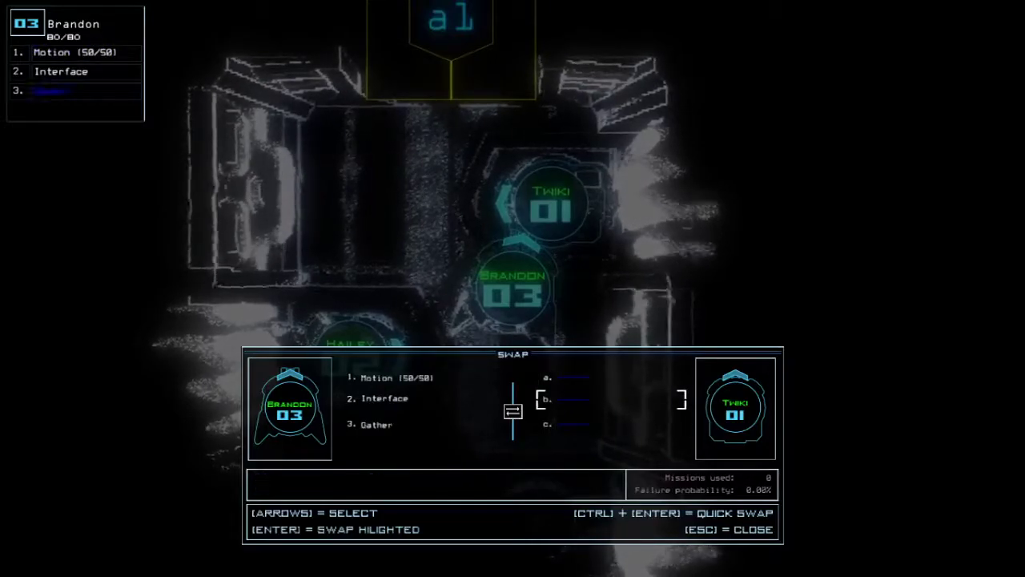
key("Escape")
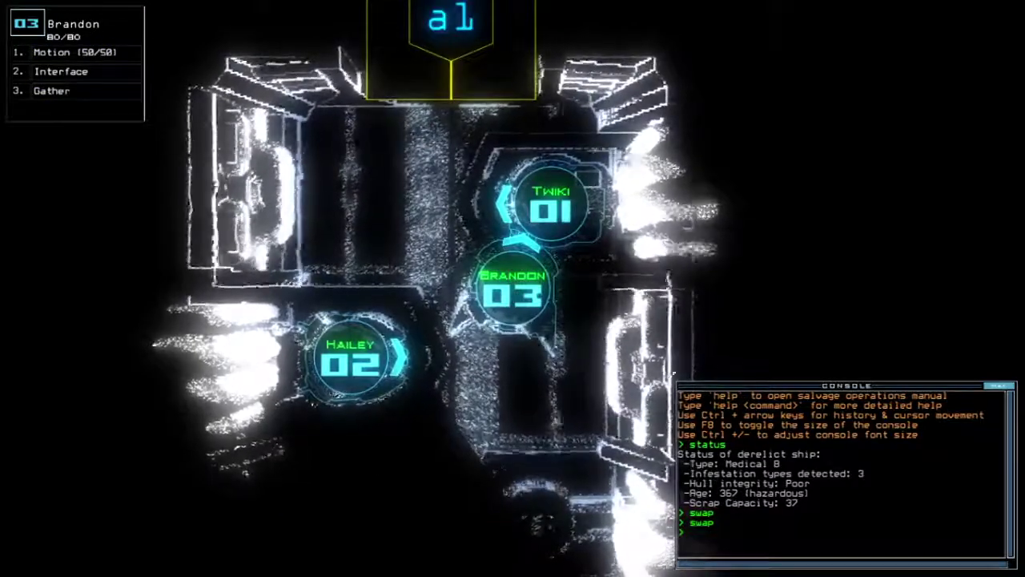
Drive Brandon and Twiki around the corridors, checking the ship's schematic map.
key("Left")
key("Up")
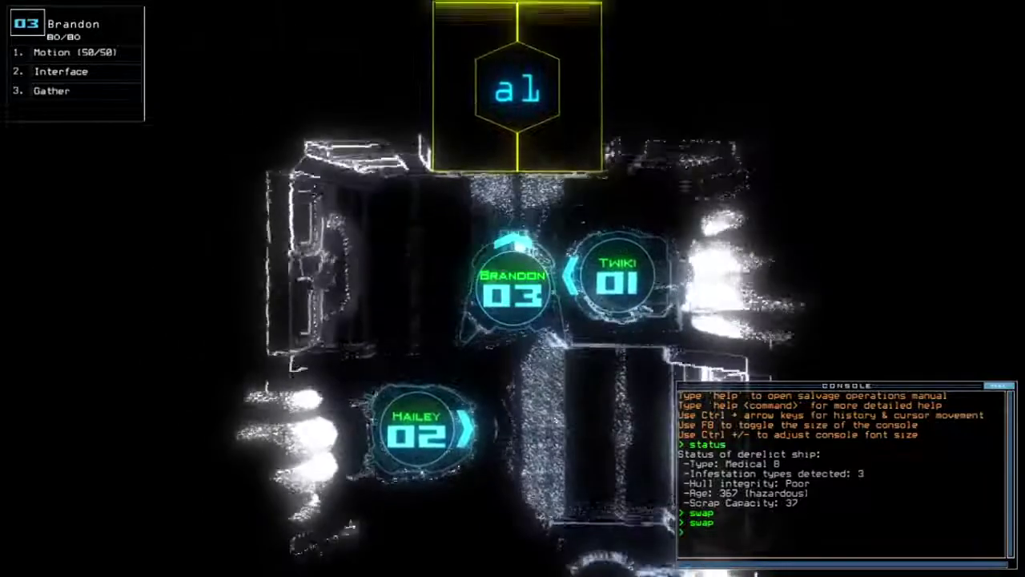
key("1")
key("Down")
key("2")
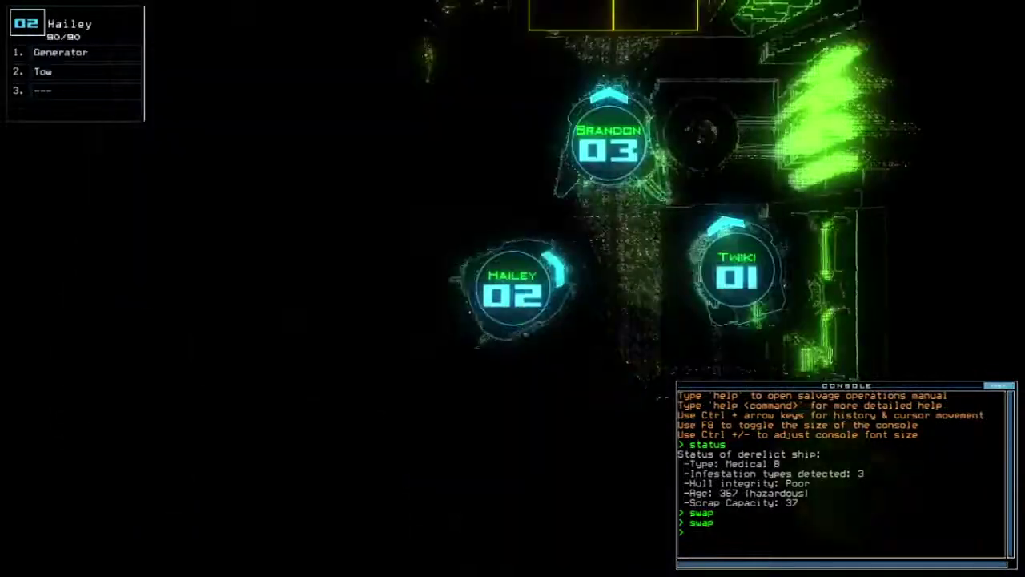
key("Tab")
key("3")
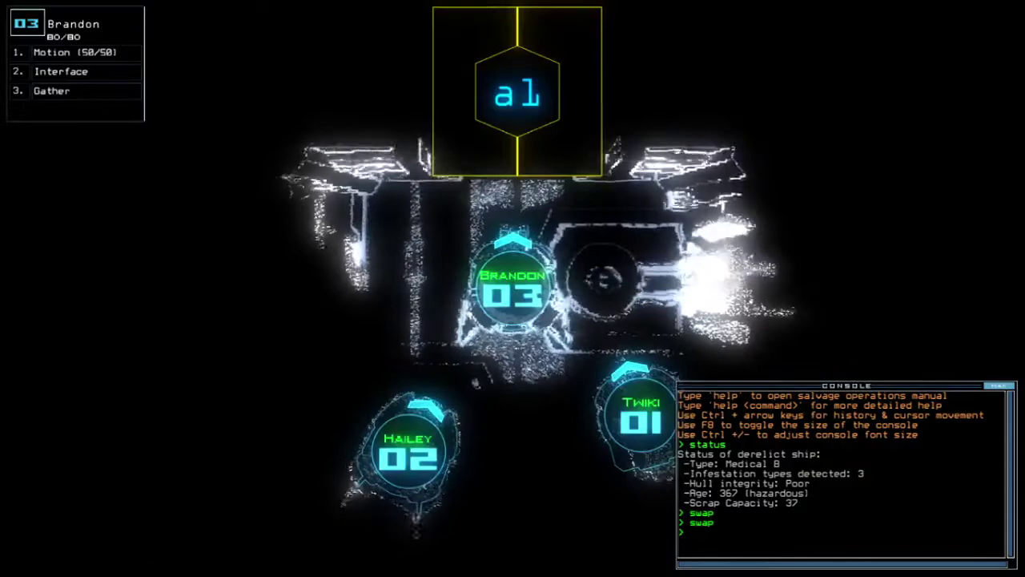
key("Down")
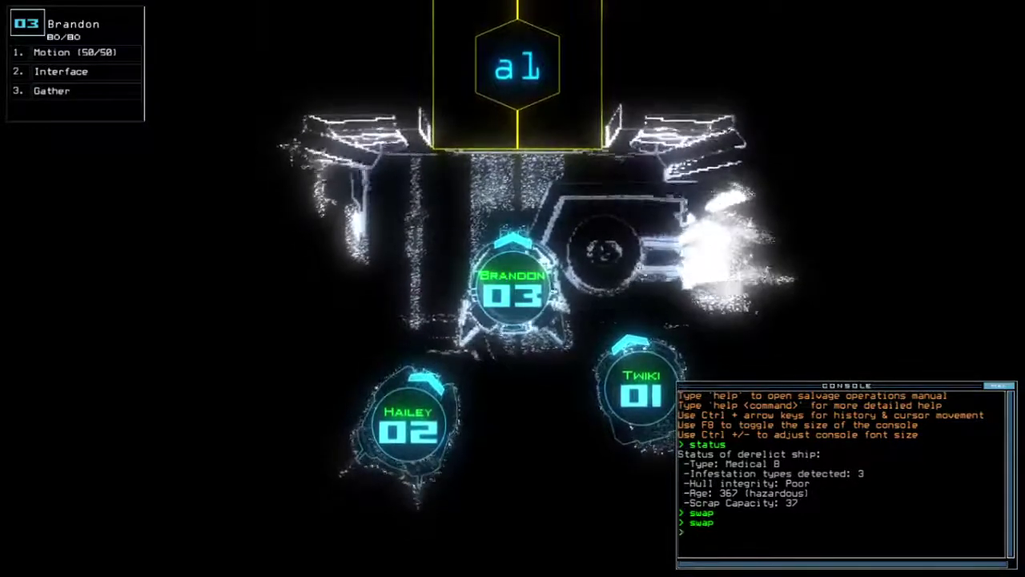
key("Up")
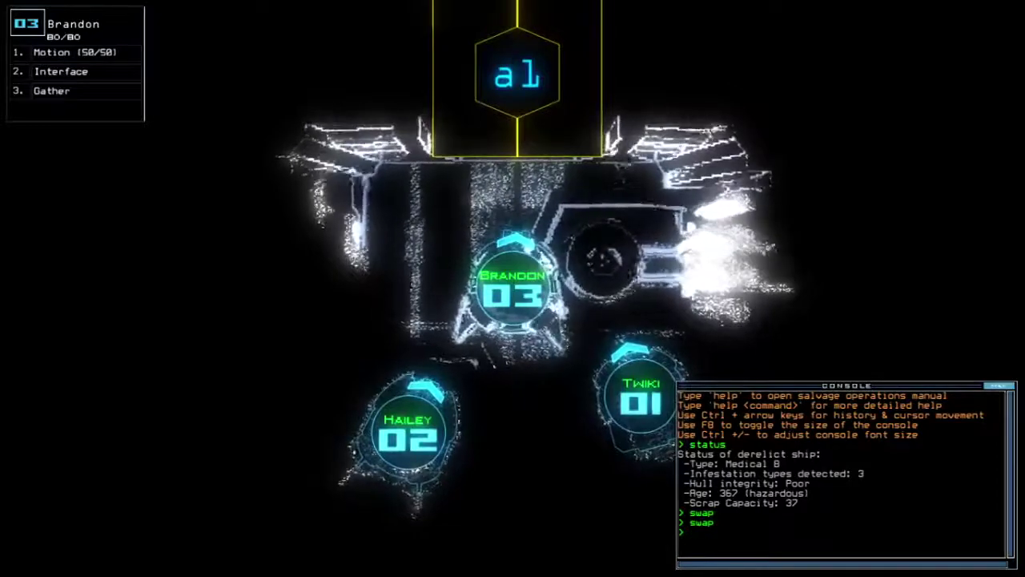
type("go")
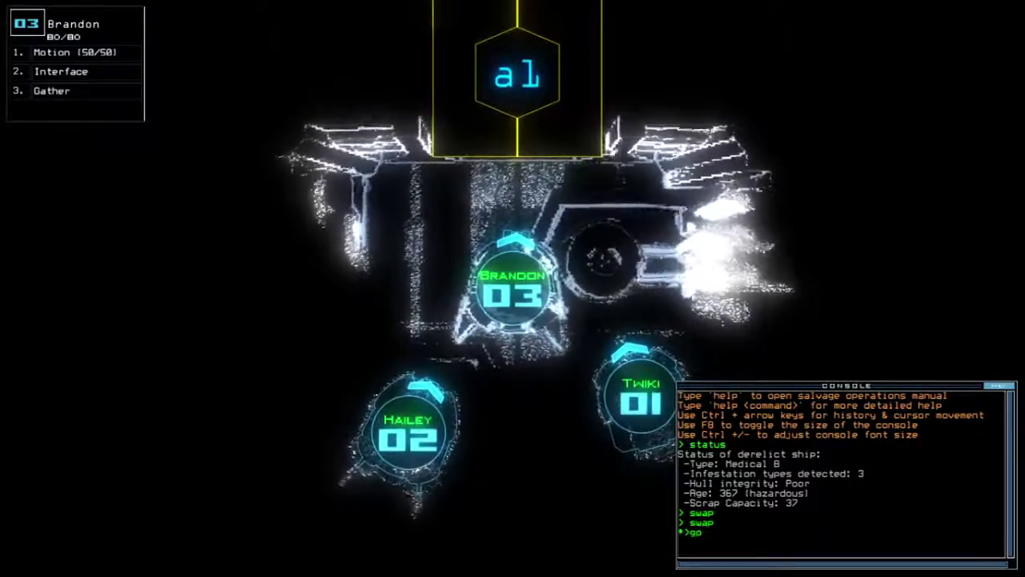
Send the drones in, gather scrap, power Hailey's generator and gather with Brandon.
key("Return")
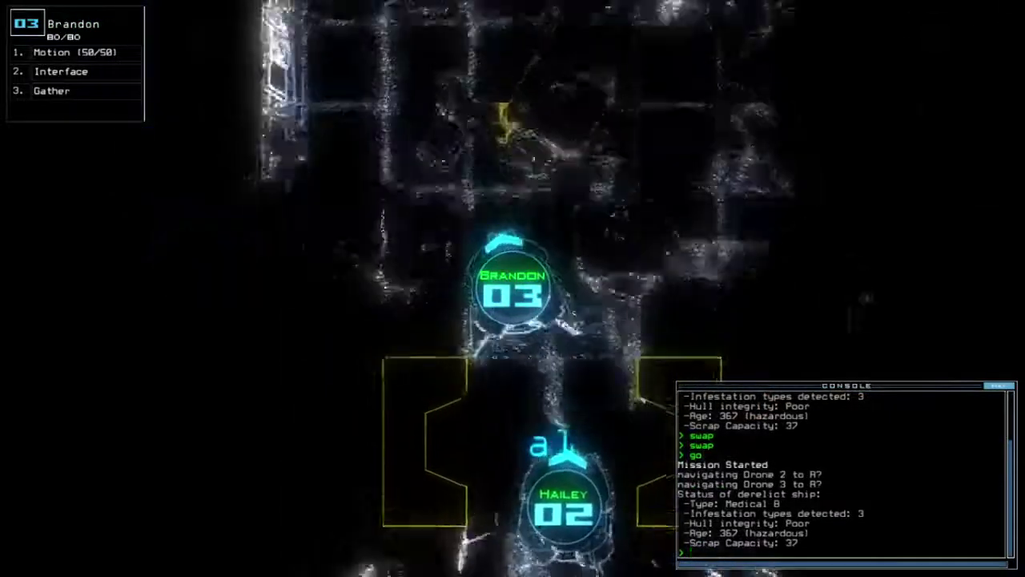
type("g")
key("Return")
type("g")
key("Return")
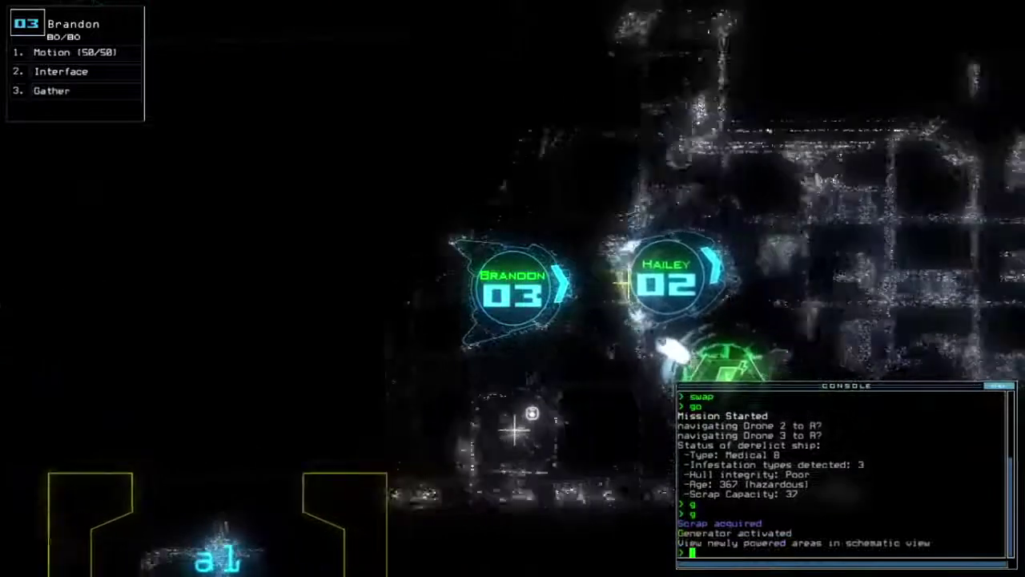
type("2")
type("g")
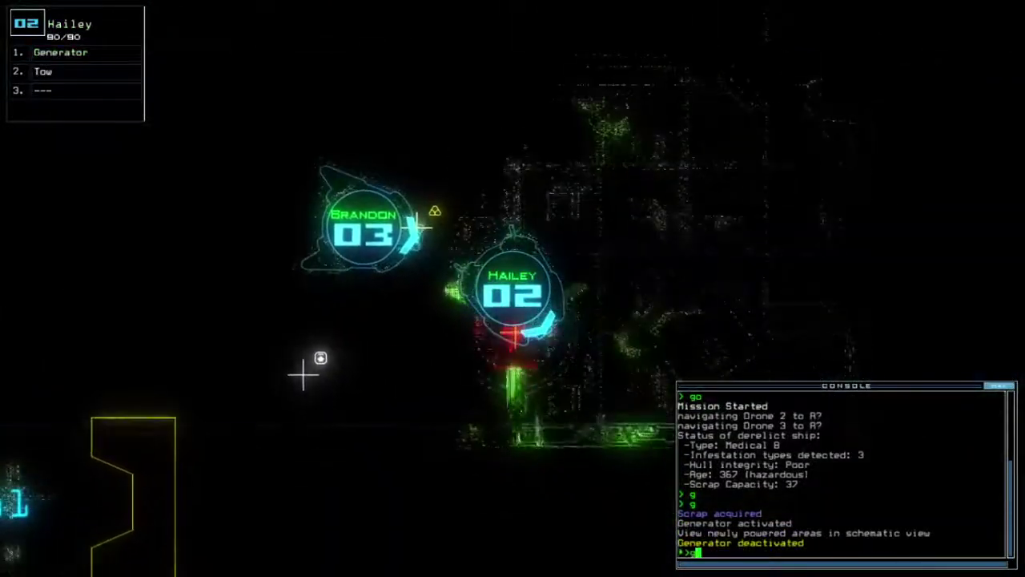
key("Return")
type("3")
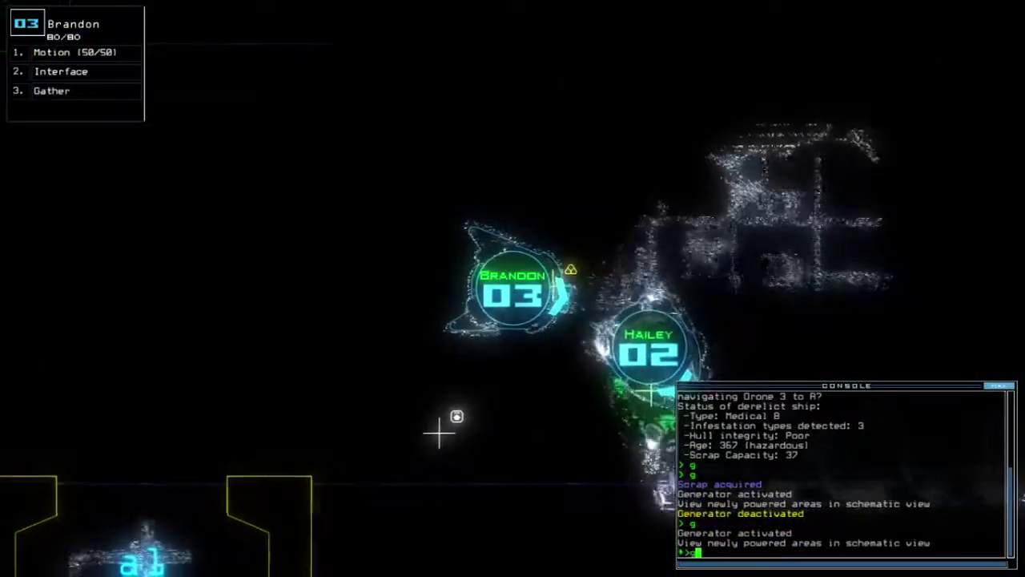
type("g")
key("Return")
Run a motion scan of the adjacent rooms from the map view.
key("Tab")
type("mo")
key("Return")
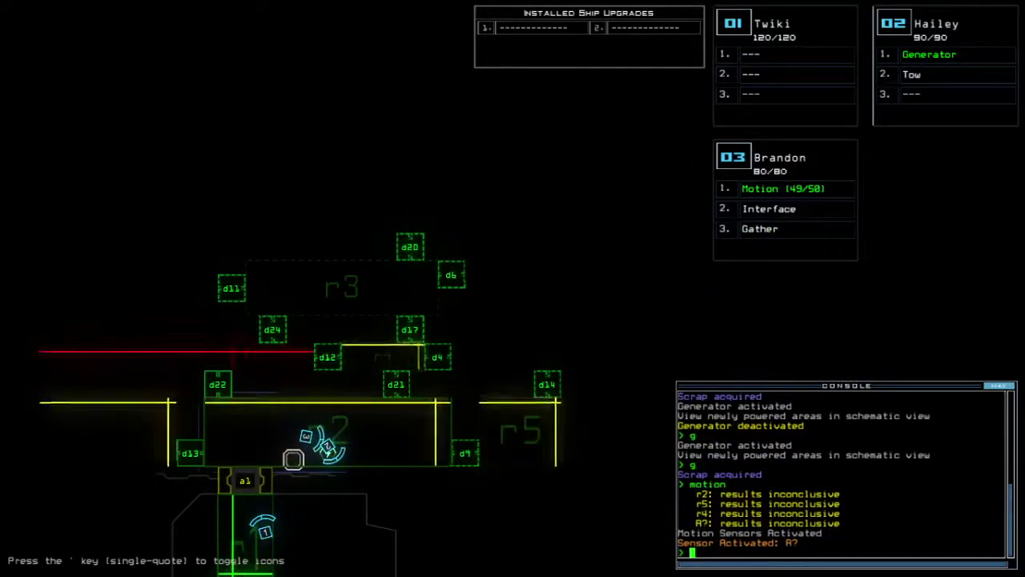
key("Tab")
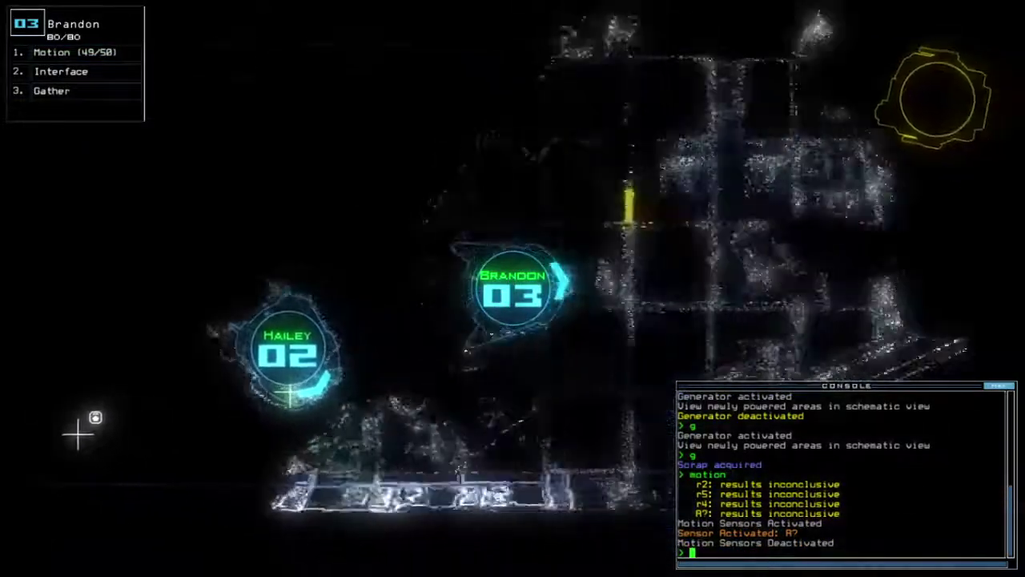
type("g")
Gather nearby scrap, have Hailey tow Qbert, and re-power Hailey's generator.
key("Return")
type("tow")
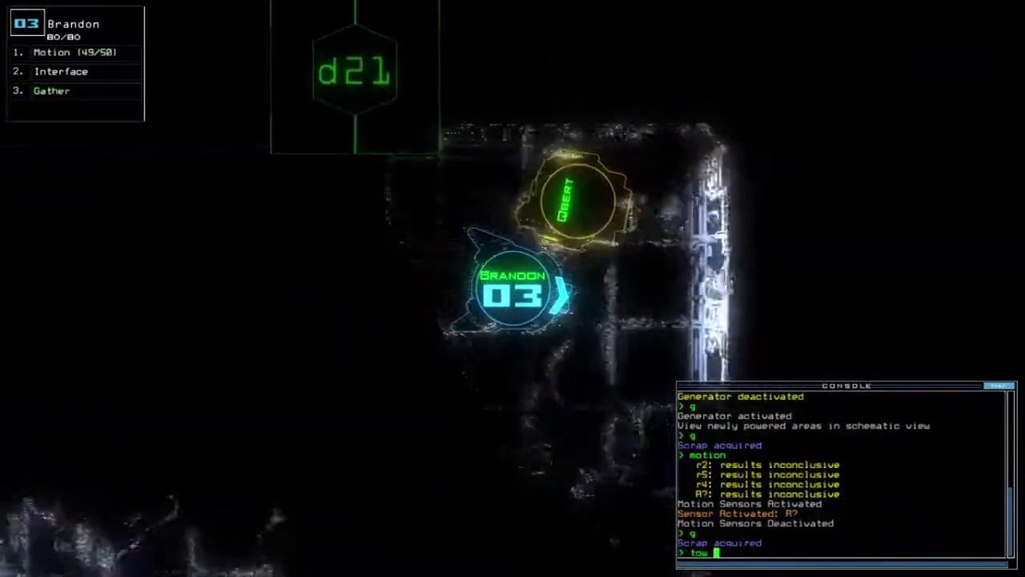
type(" 2")
key("Return")
type("swap")
key("Return")
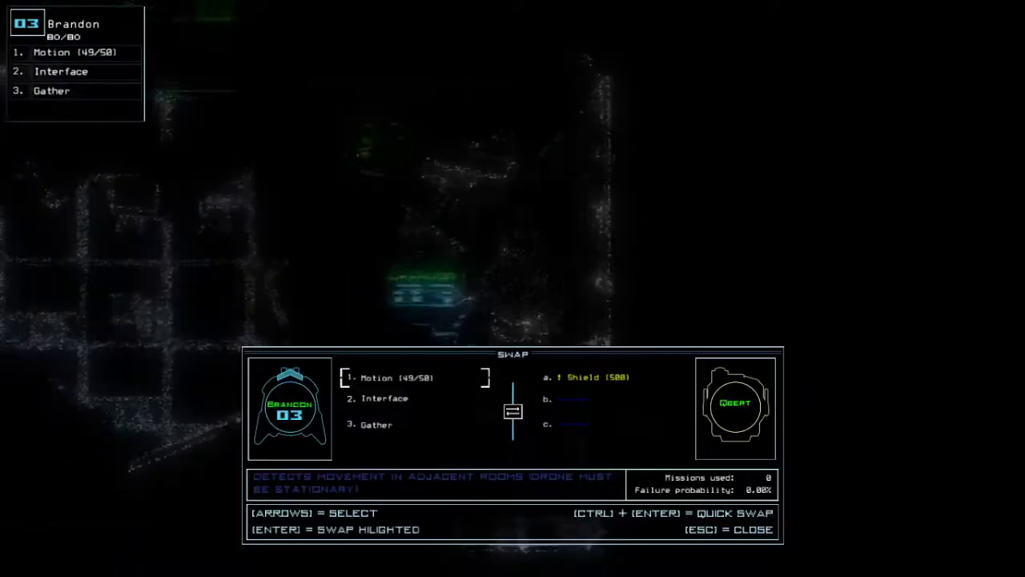
key("Escape")
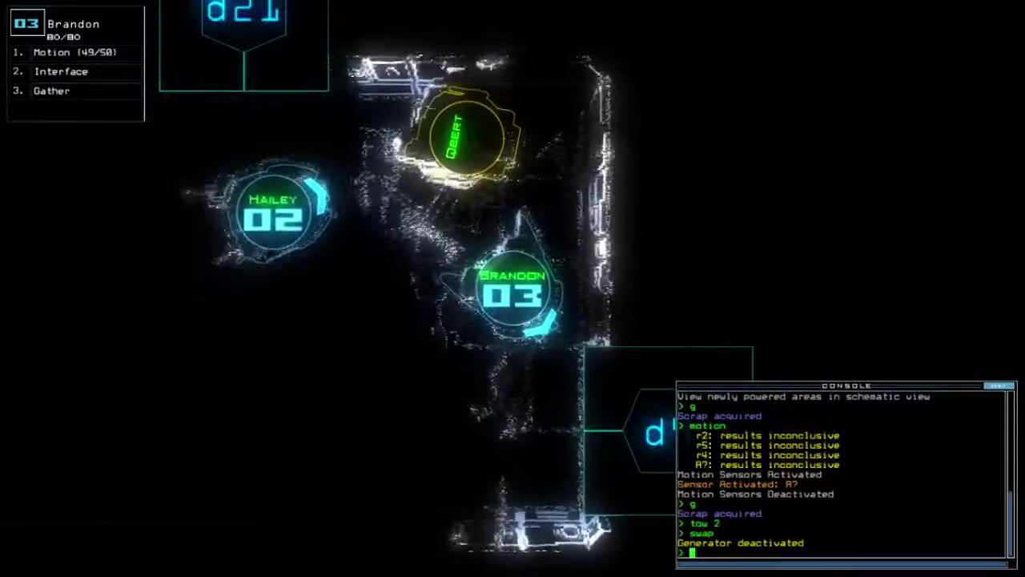
key("2")
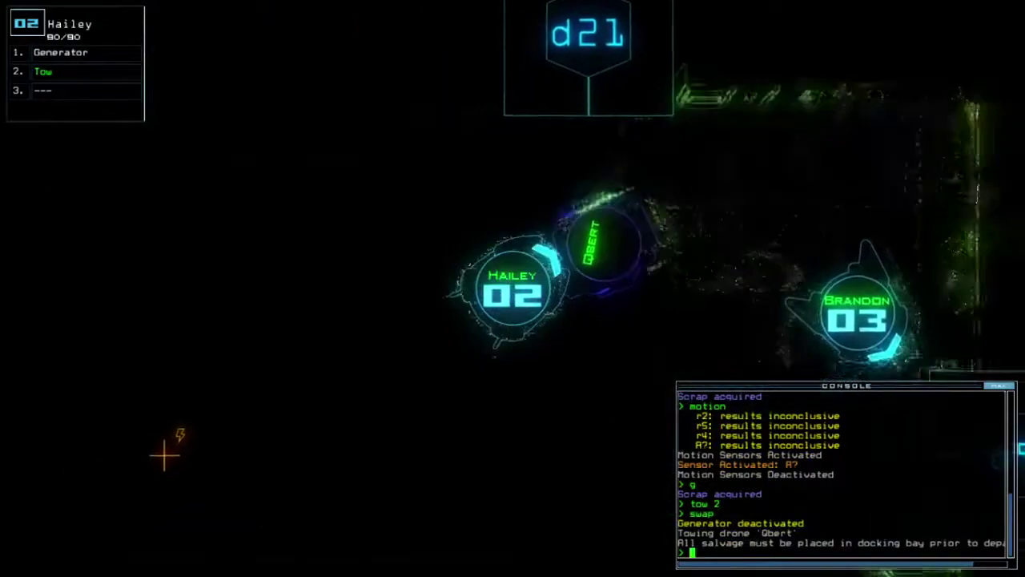
type("g")
key("Return")
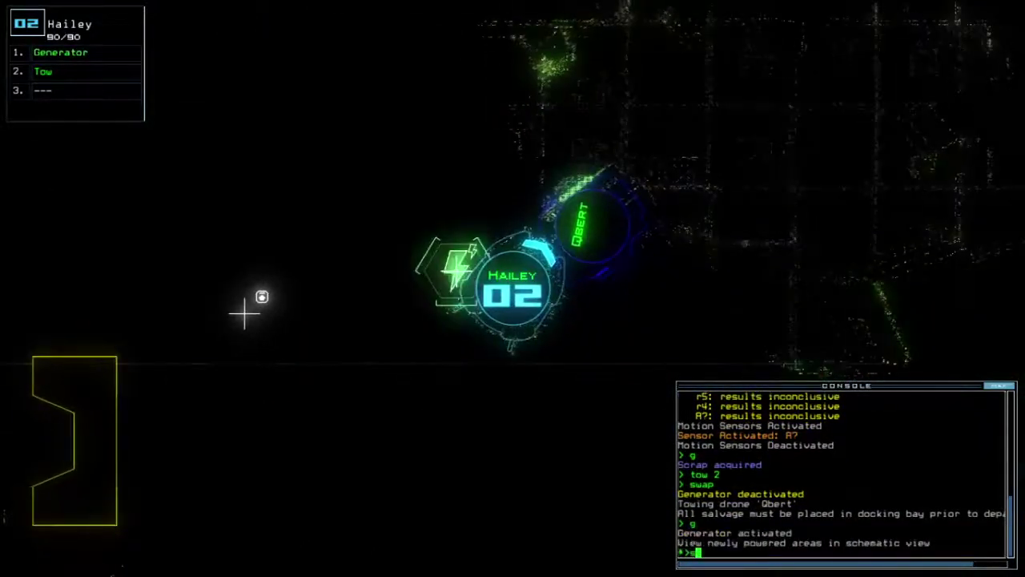
type("swap")
key("Return")
key("Escape")
type("motio")
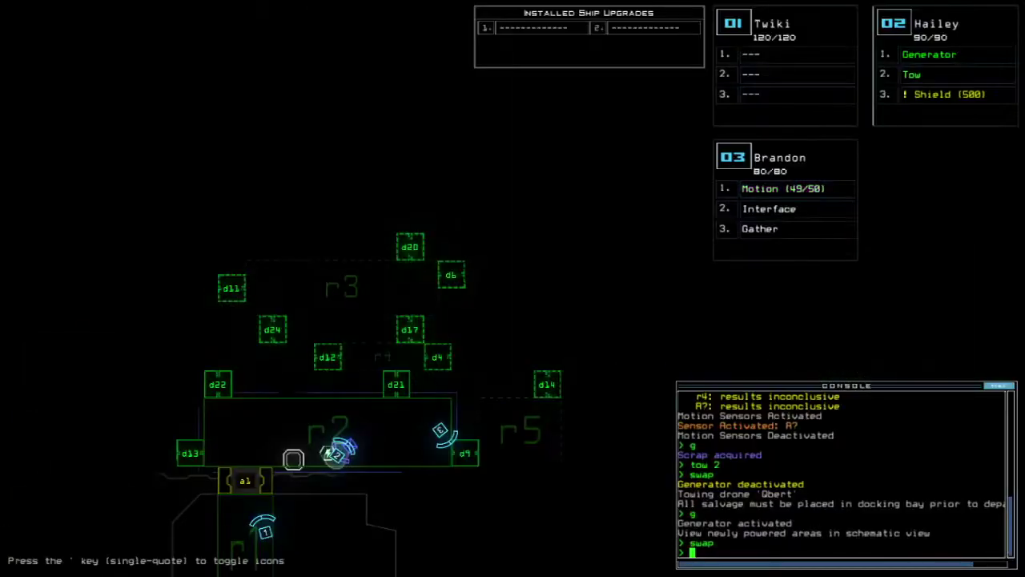
type("n")
Run a motion scan, then have Brandon move down and open door d9.
key("Return")
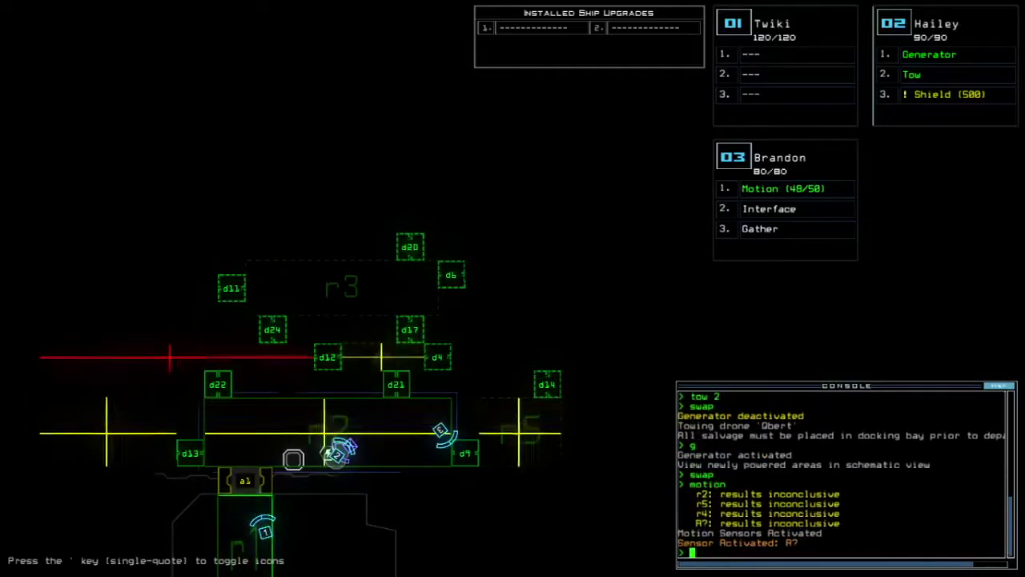
key("3")
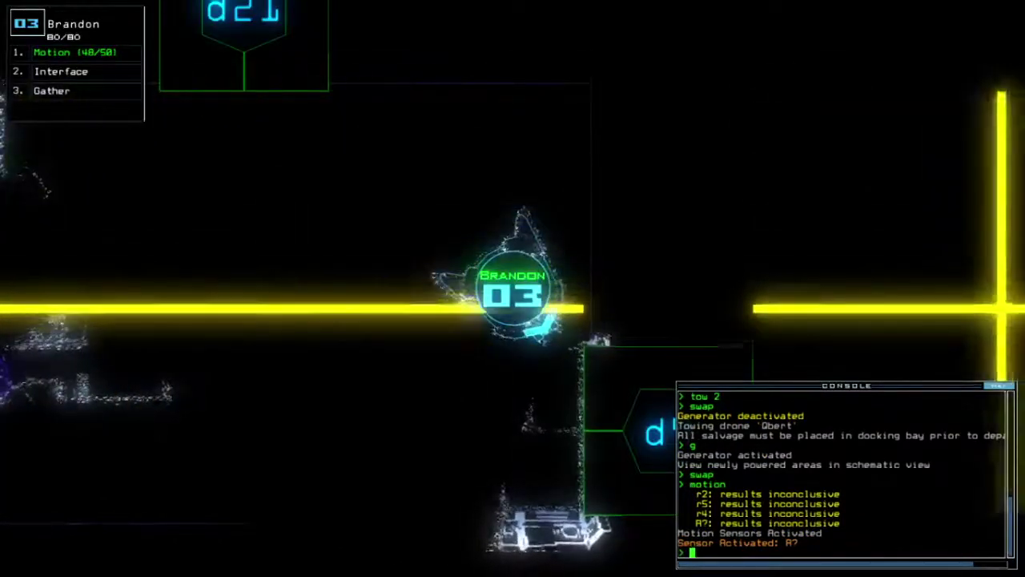
key("Down")
type("d9")
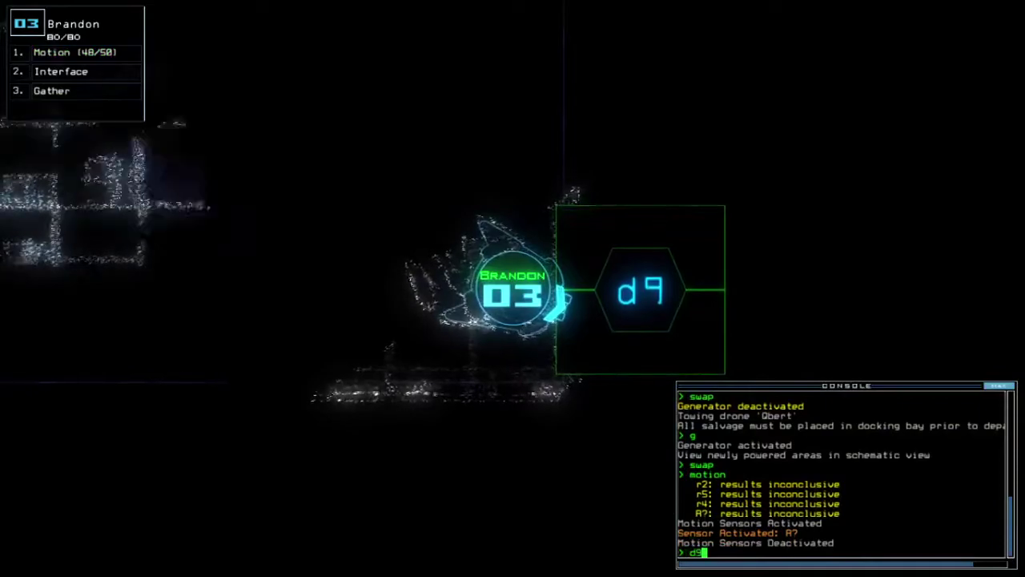
key("Return")
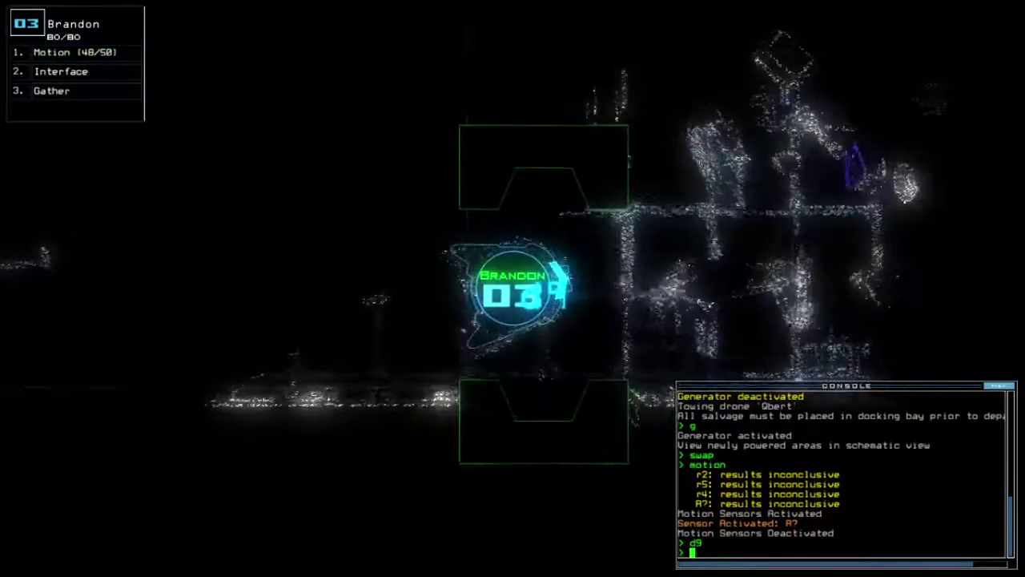
type("cccc")
Close door d9, cycle room r2's doors, toggle door d21, and check ship status.
key("Return")
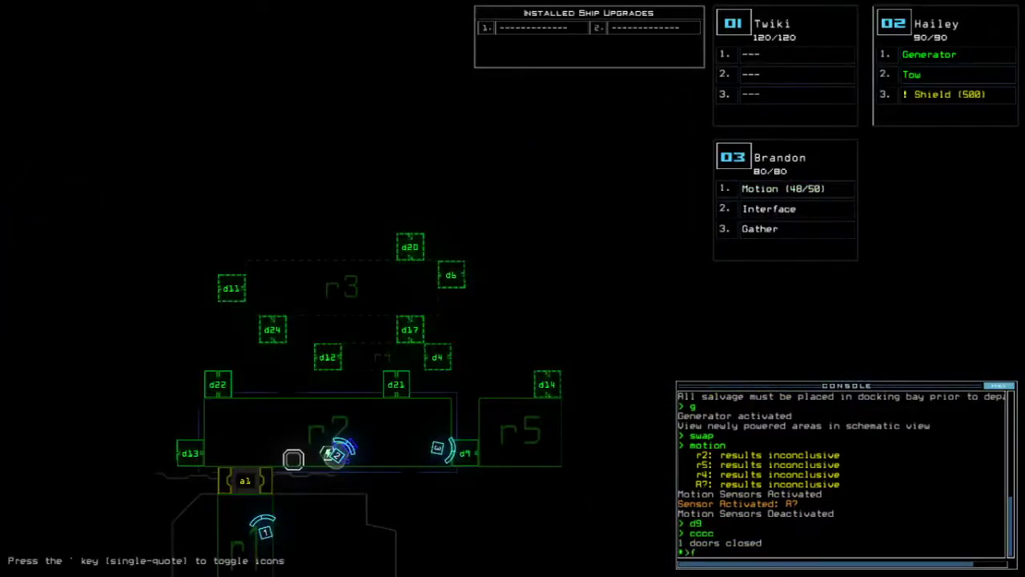
type("f r5")
key("Return")
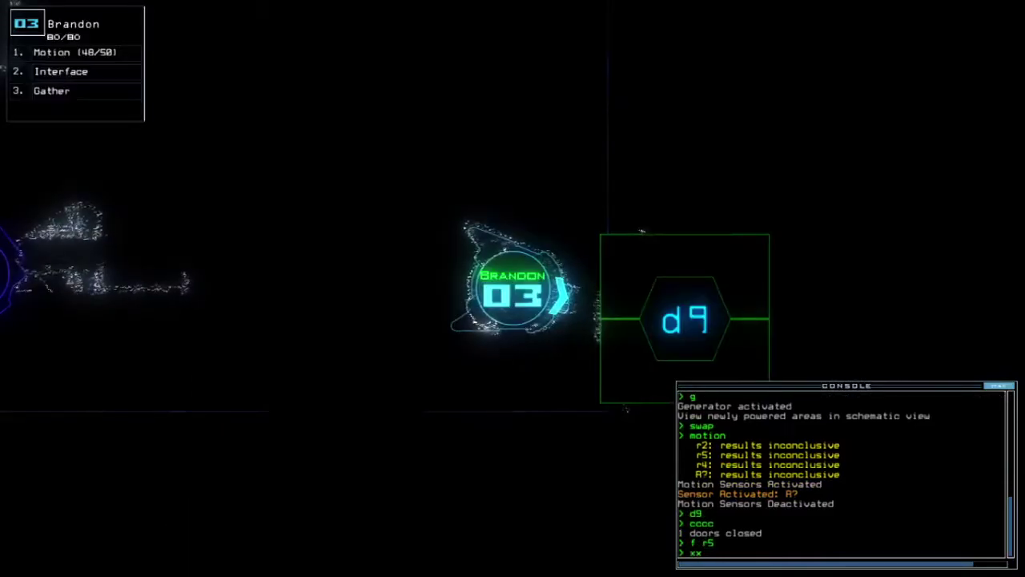
type("xx r2")
key("Return")
key("Tab")
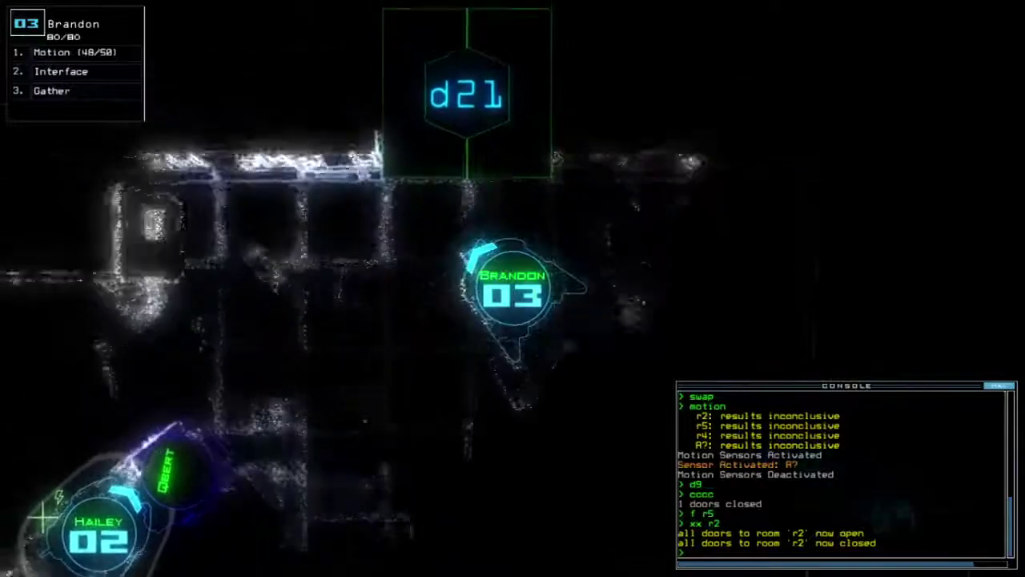
key("Tab")
key("Tab")
type("d2")
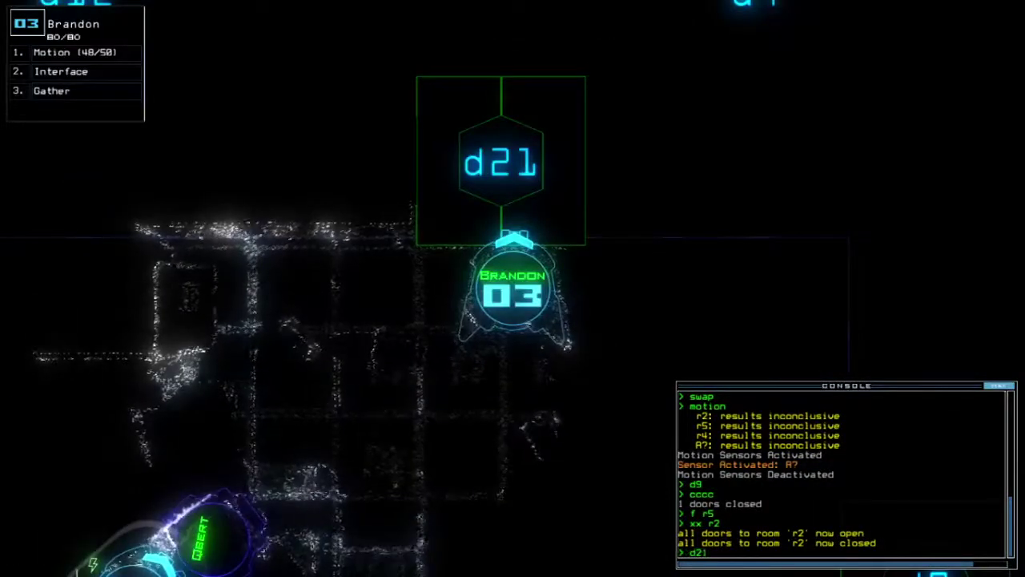
key("Return")
type("cccc")
key("Return")
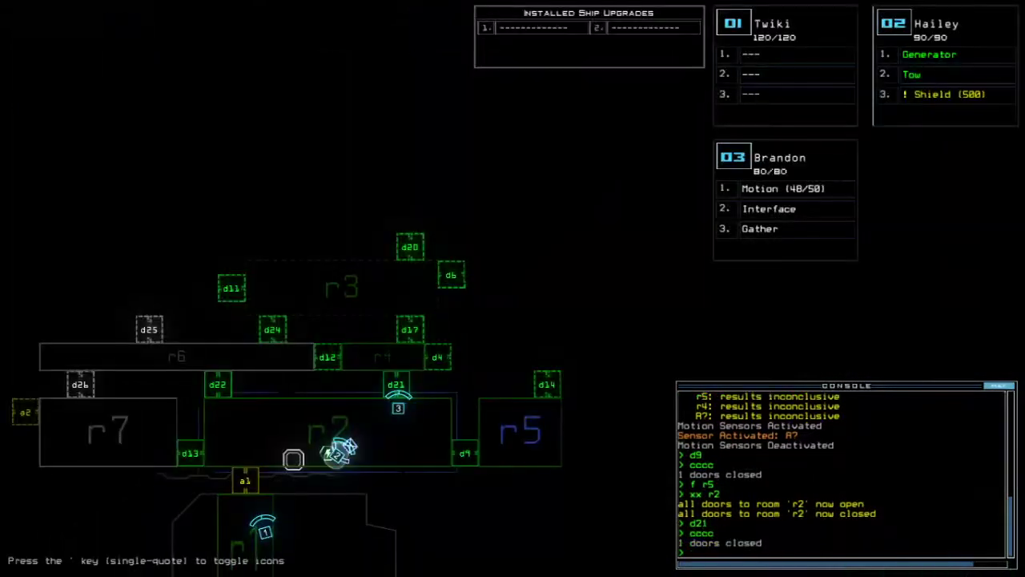
type("status")
key("Return")
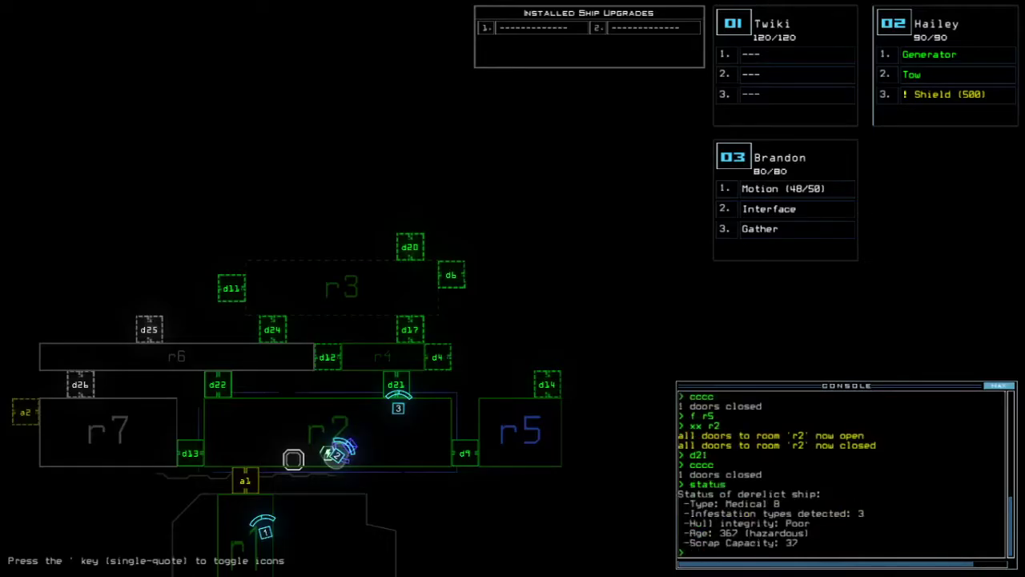
Steer Brandon toward doors d22 and d13, checking the ship map.
key("Tab")
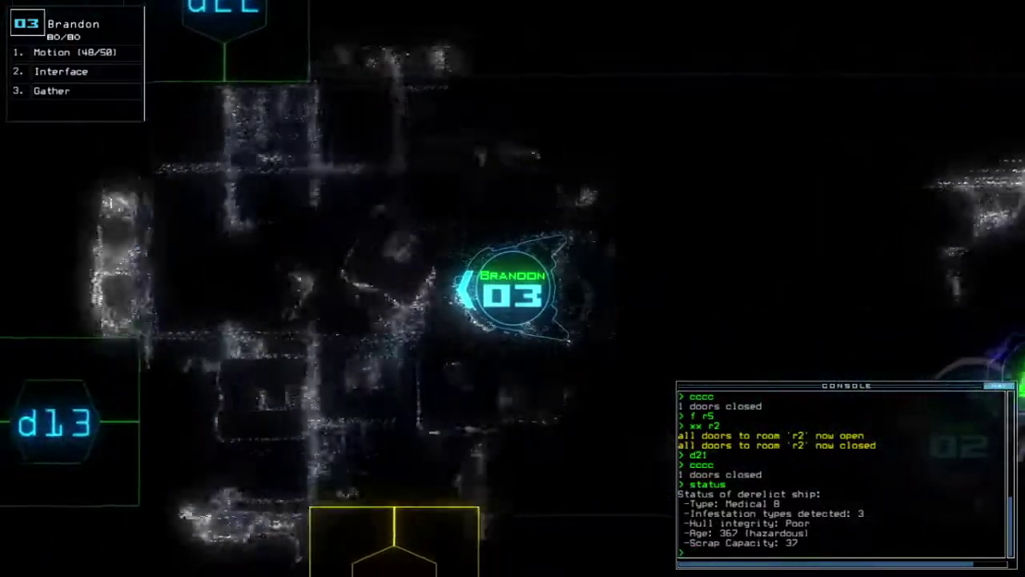
key("Up")
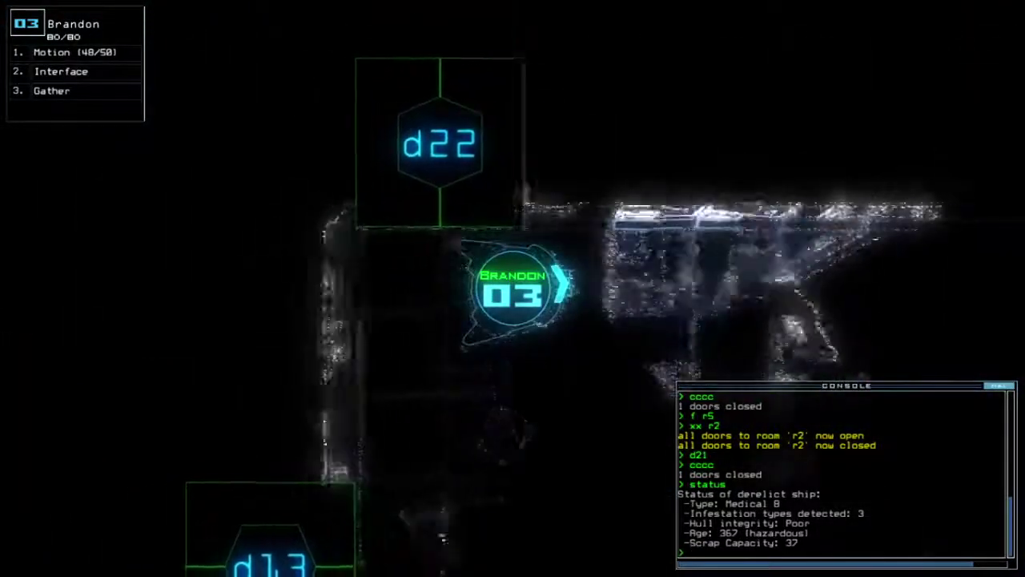
key("Tab")
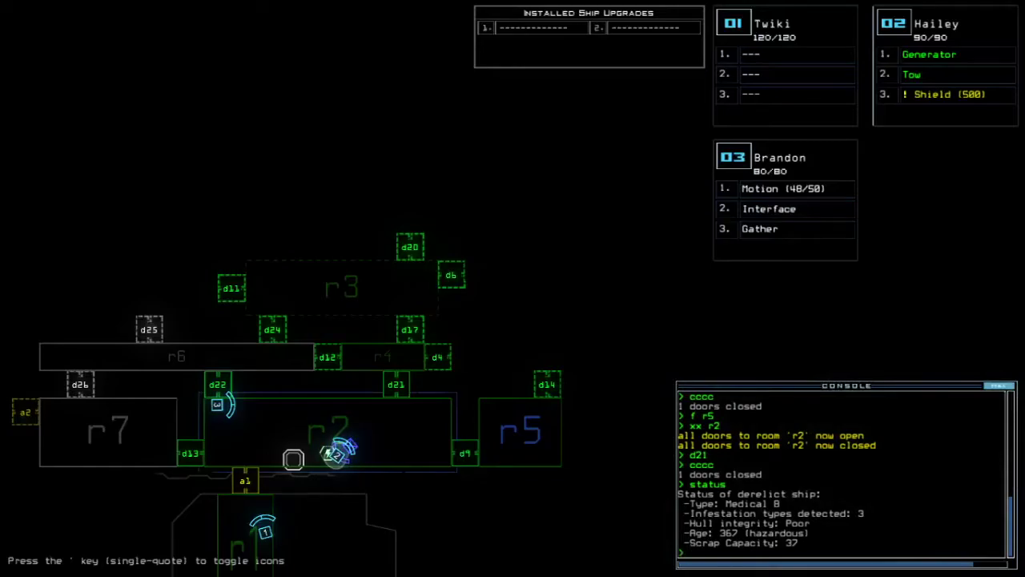
key("Tab")
key("Down")
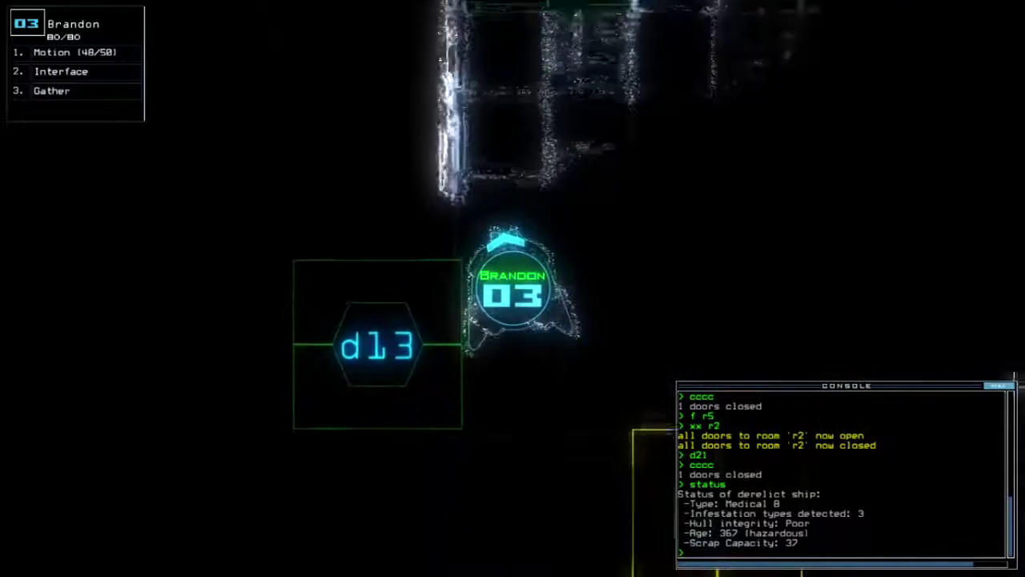
key("Tab")
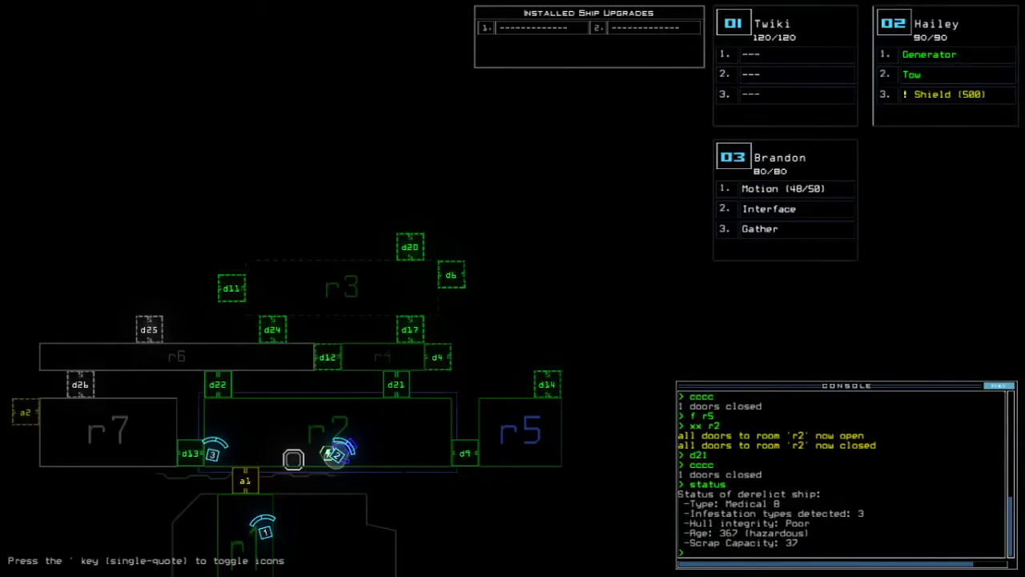
key("Tab")
type("arr")
Cycle room r1's doors, scan for motion, and re-dock at airlock a2.
key("Return")
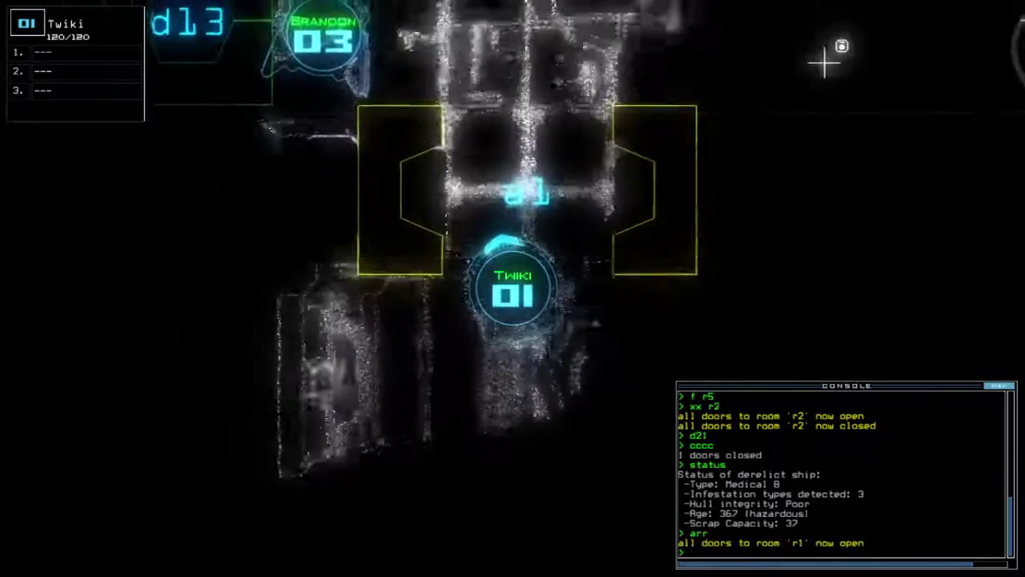
type("c r1")
key("Return")
key("Tab")
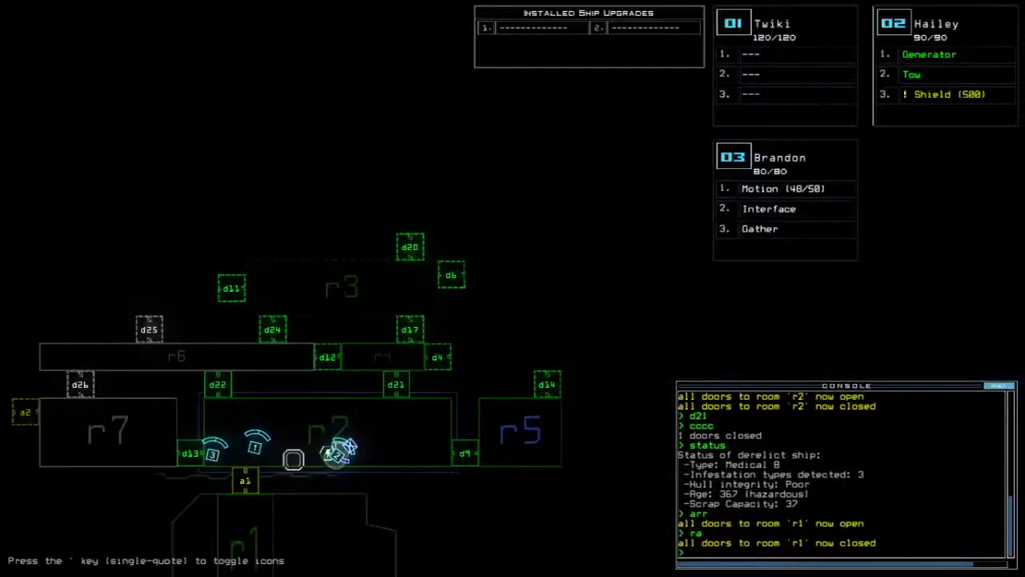
key("Tab")
key("Tab")
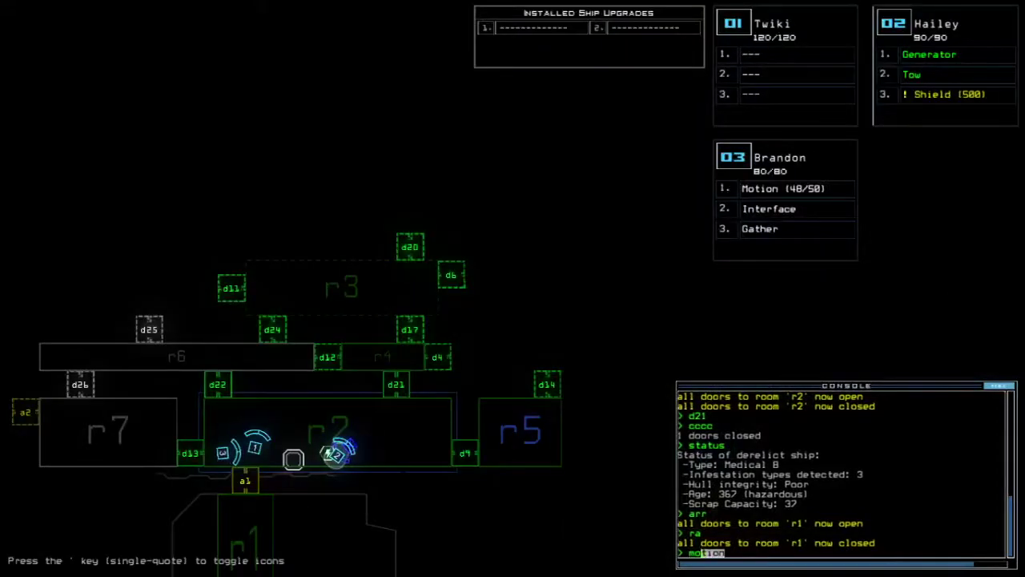
key("Return")
type("dd a2")
key("Return")
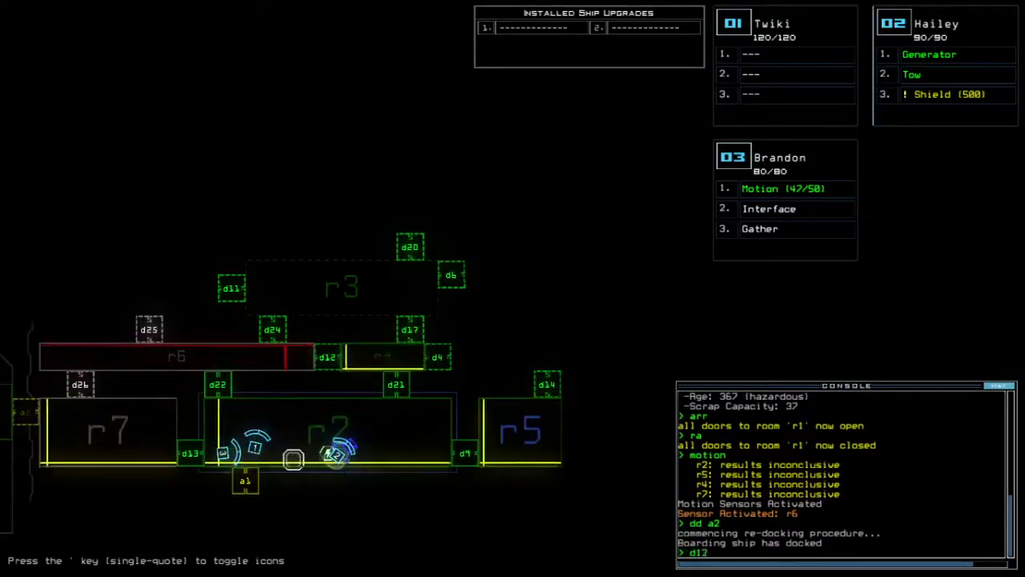
type("2")
Operate door d12 and re-dock the ship at airlock a1.
key("Return")
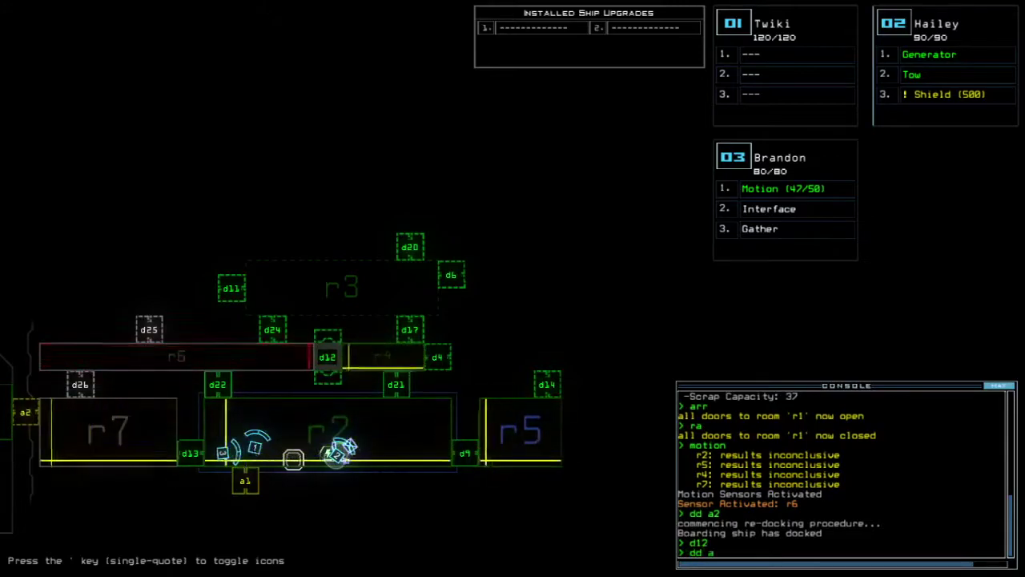
type("1")
key("Return")
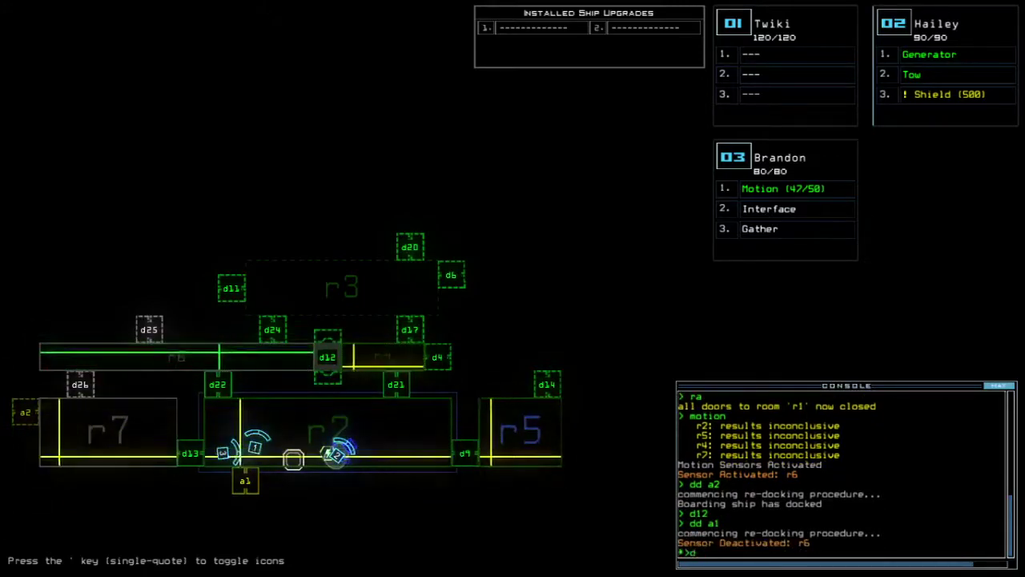
type("12")
key("Return")
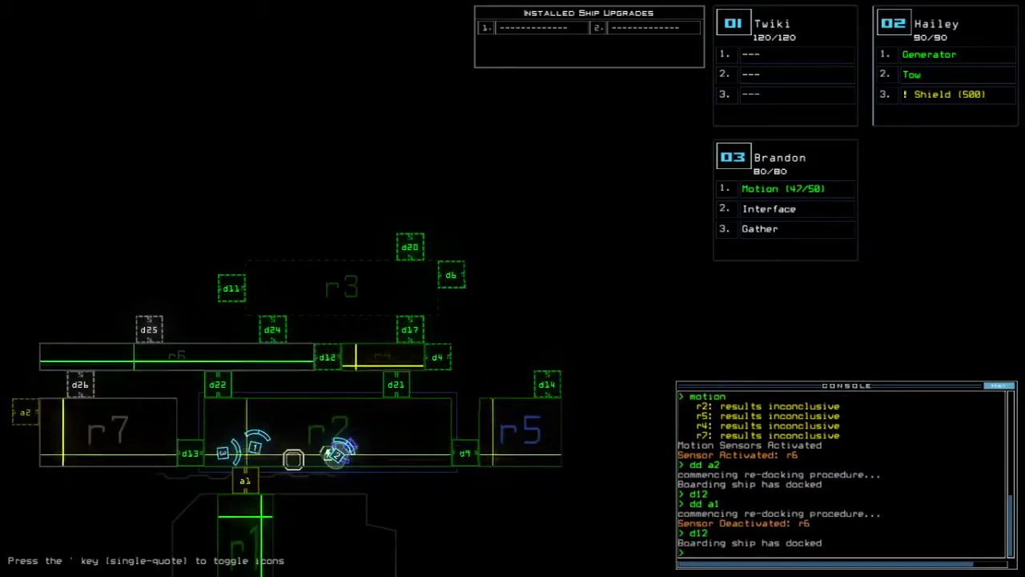
type("d22")
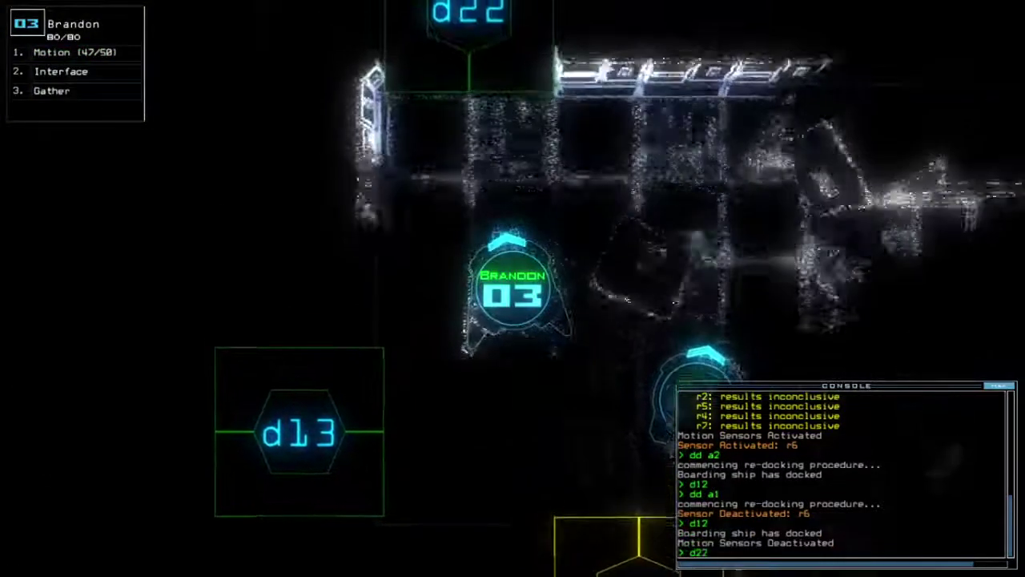
Open door d22 and have Brandon gather the scrap in room r6.
key("Return")
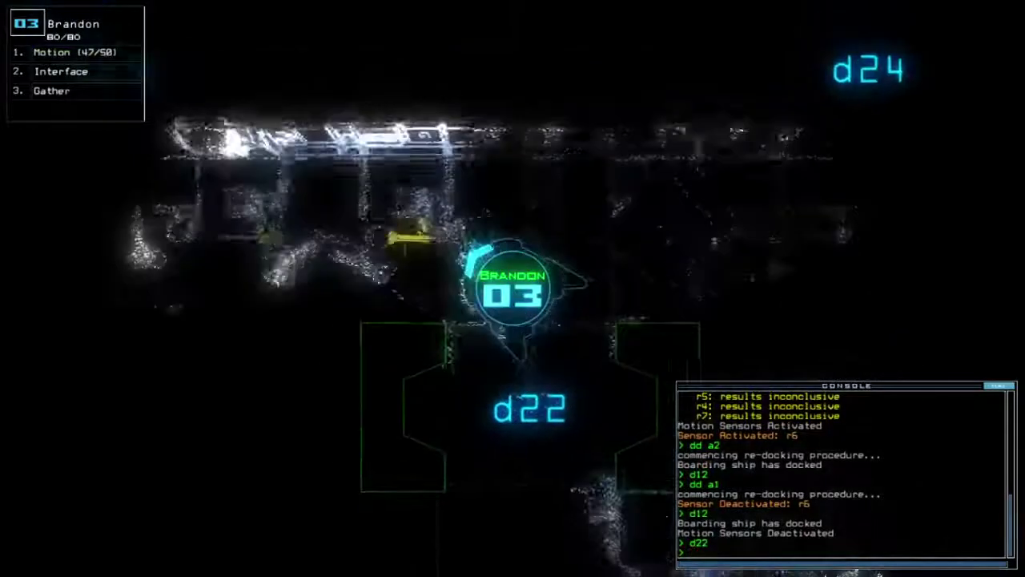
type("g")
key("Return")
type("g")
key("Return")
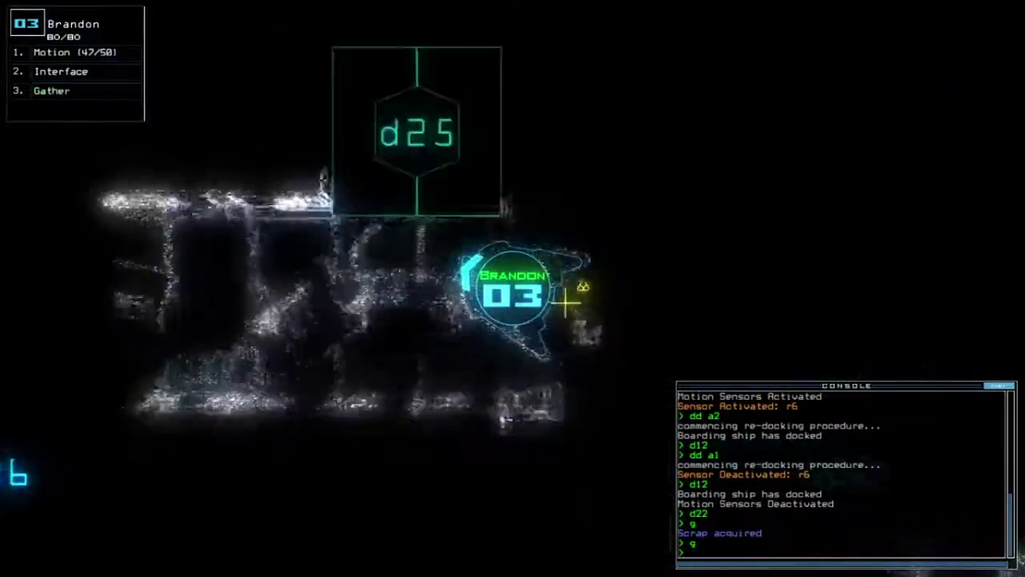
type("g")
key("Return")
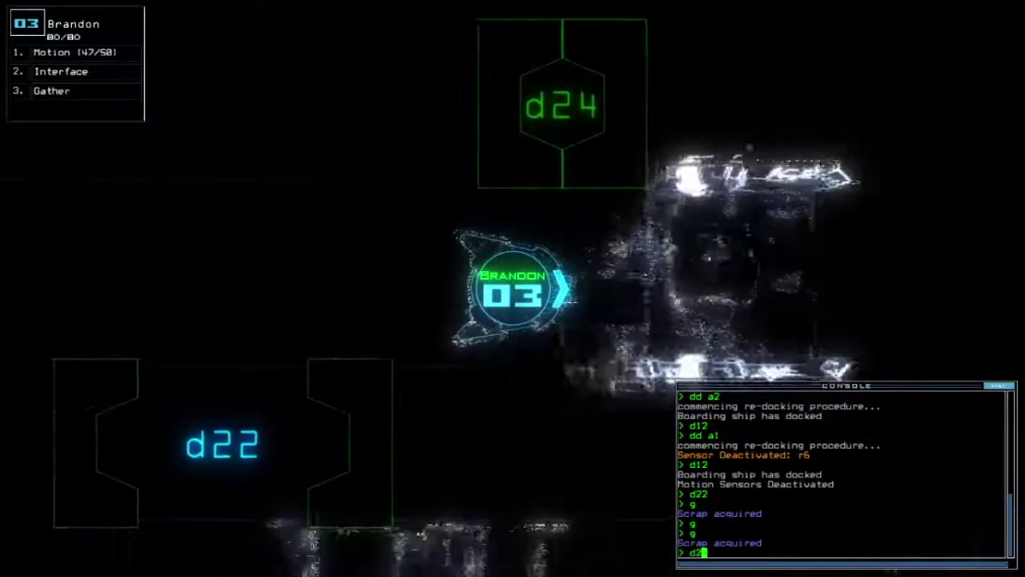
type("d24;d24")
Toggle door d24, scan for motion, and retry re-docking at airlock a1.
key("Return")
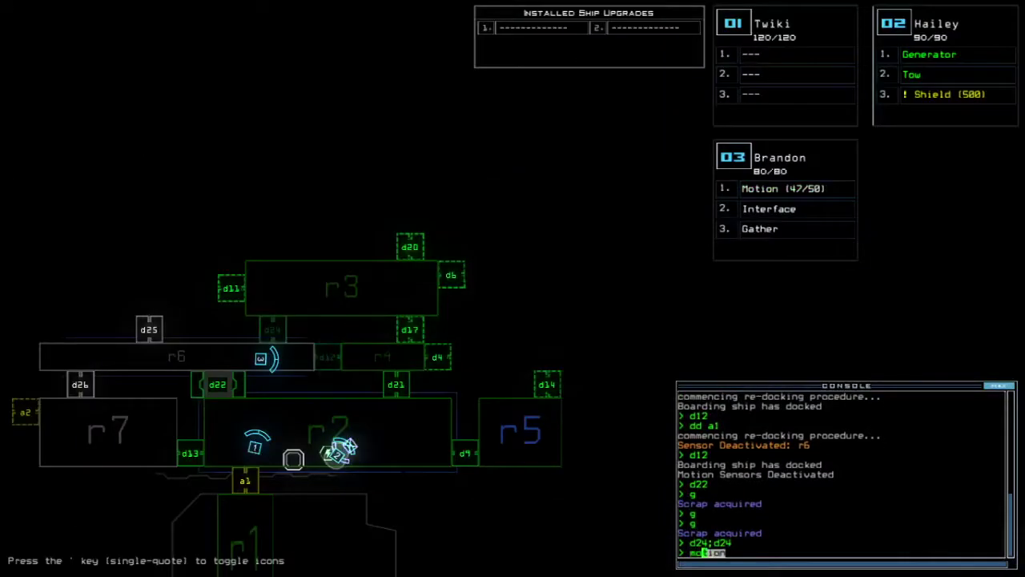
key("Return")
type("d24")
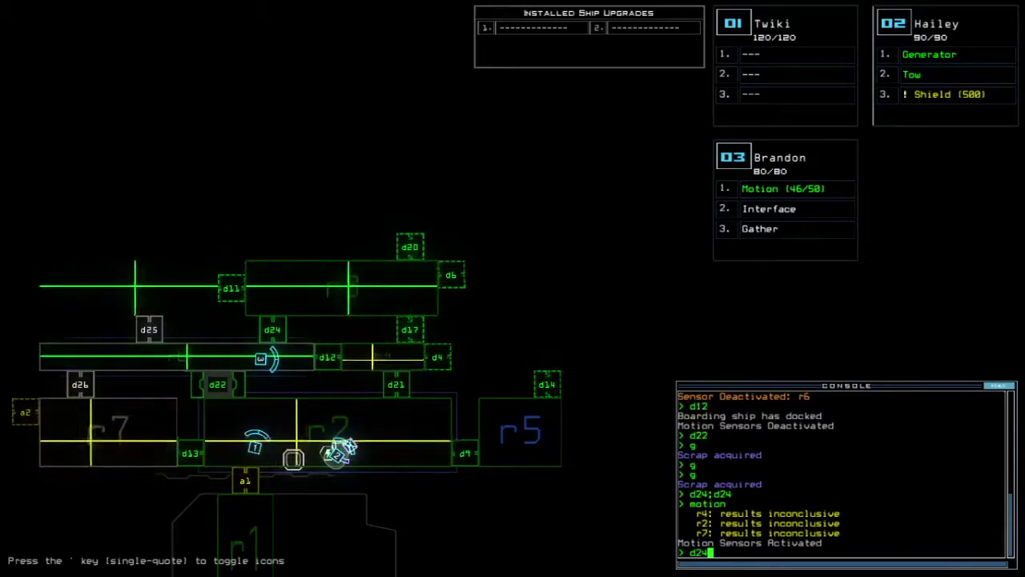
key("Return")
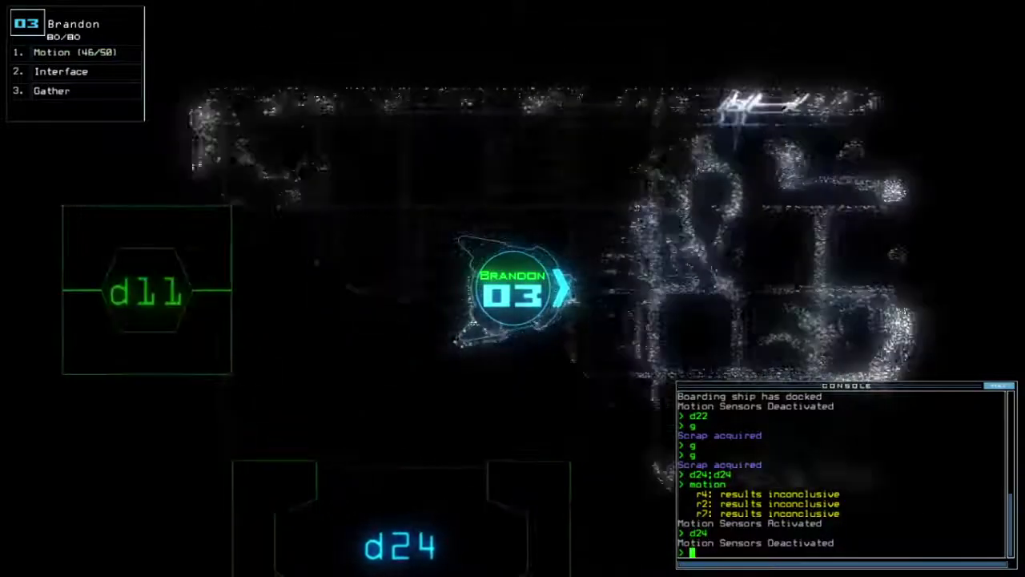
type("dd20")
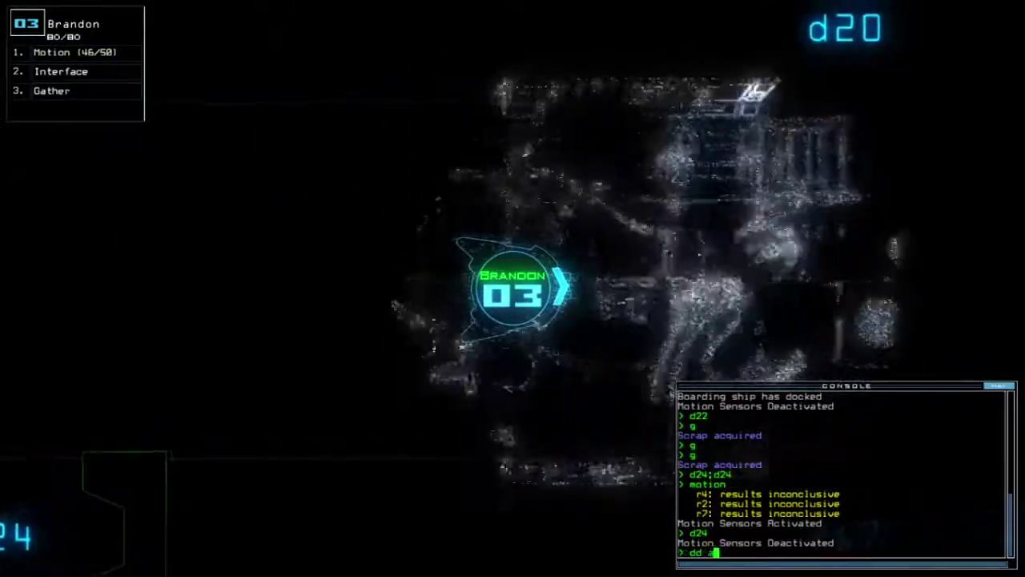
type("1")
key("Return")
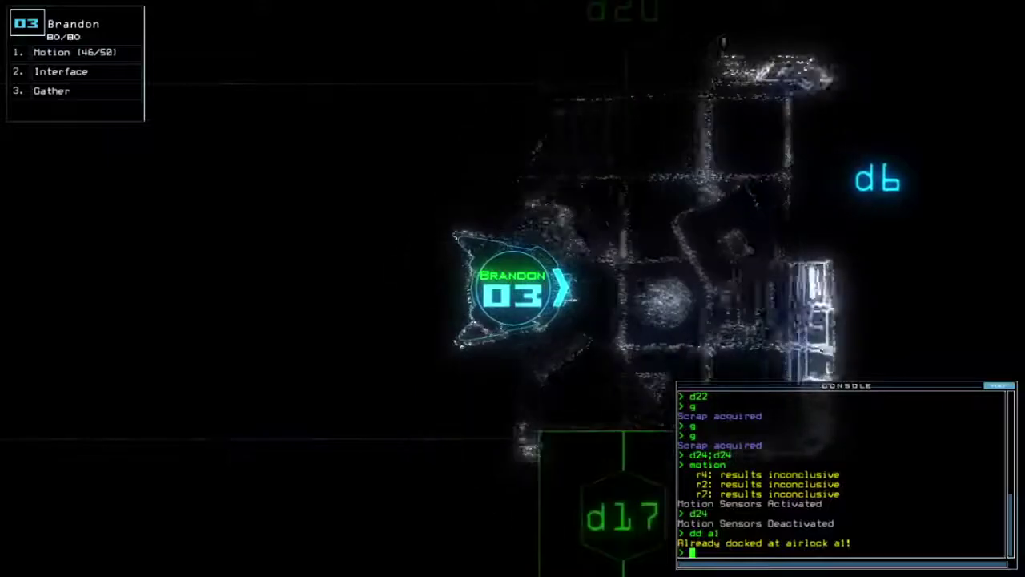
type("motion")
key("Return")
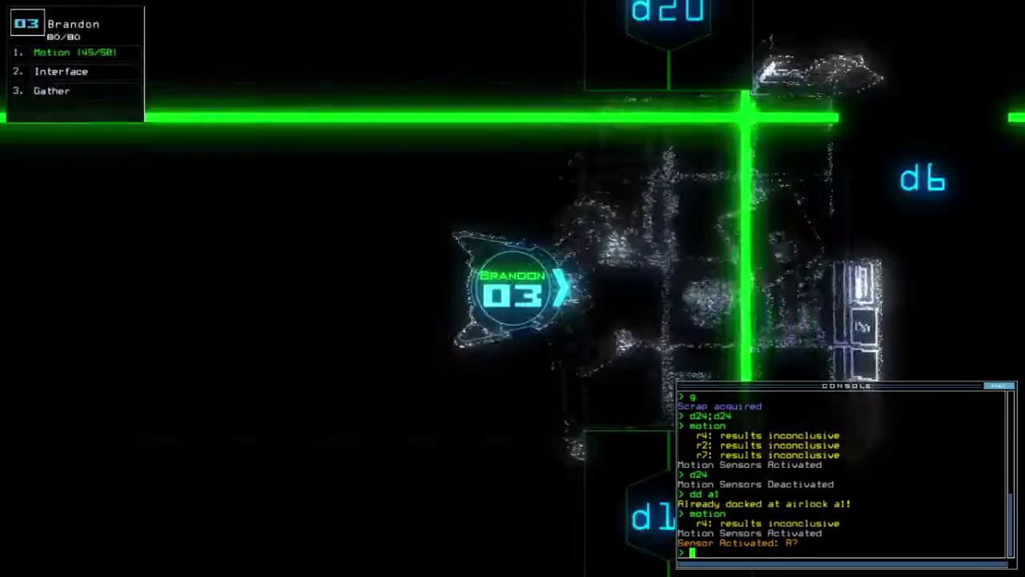
type("xx r3")
Cycle r3's doors, send drone 03 through d6 and d11, and gather scrap.
key("Return")
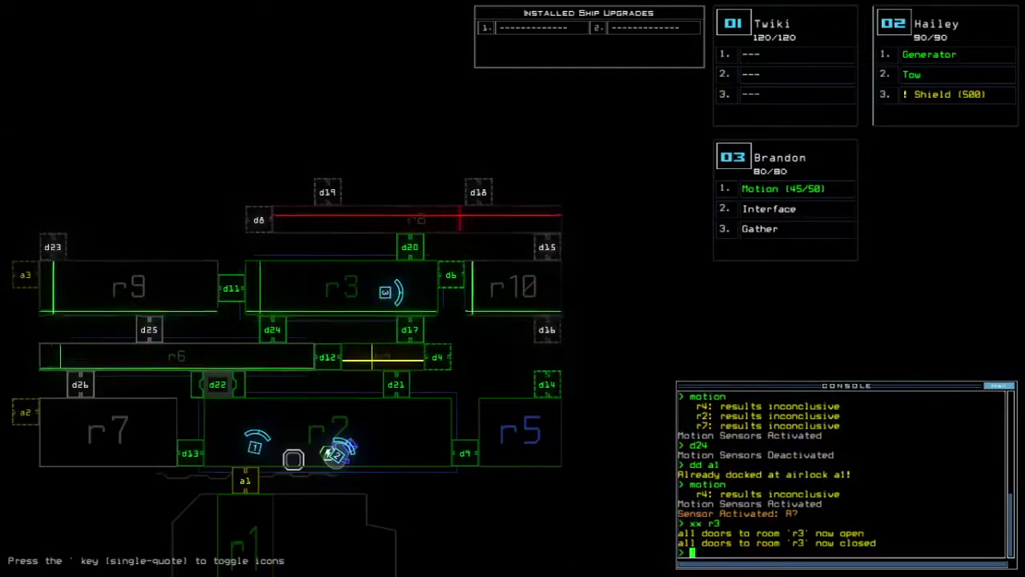
type("3")
type("d6")
key("Return")
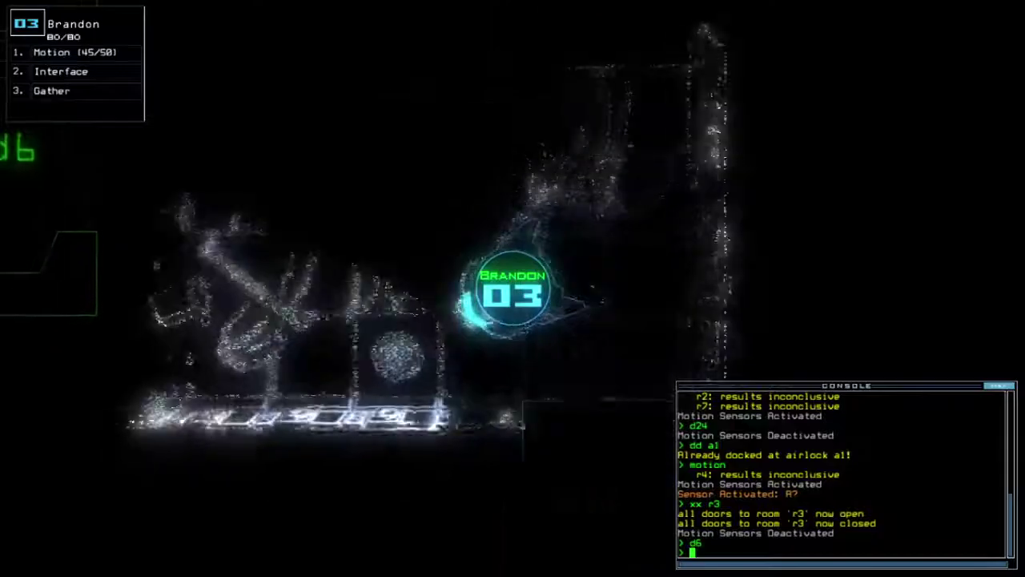
type("d6")
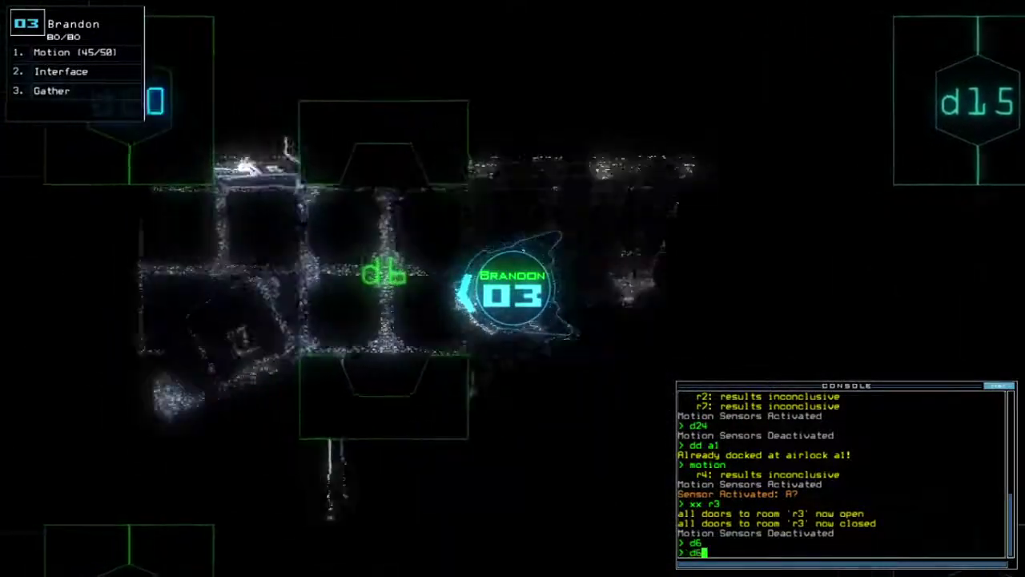
key("Return")
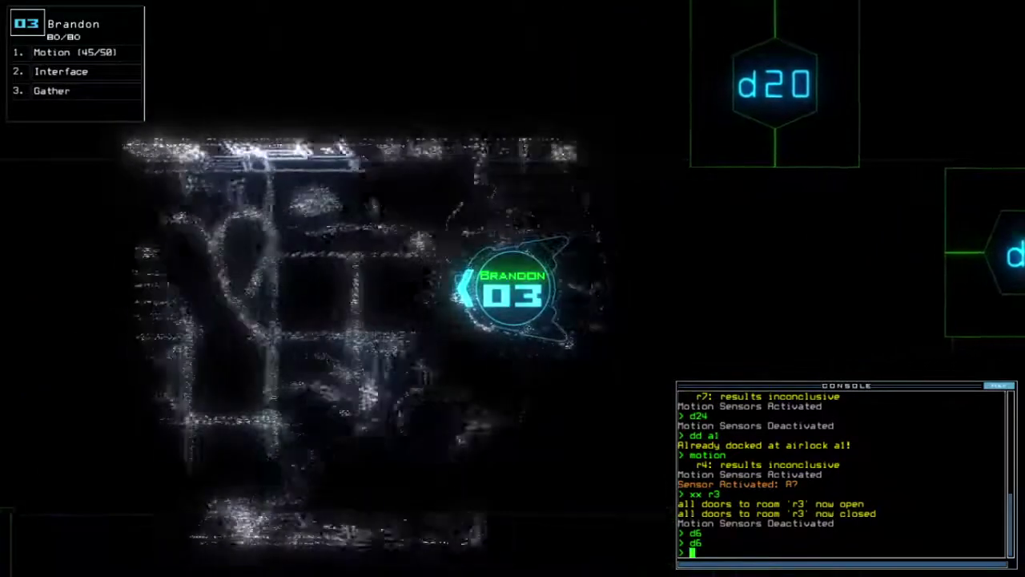
type("d")
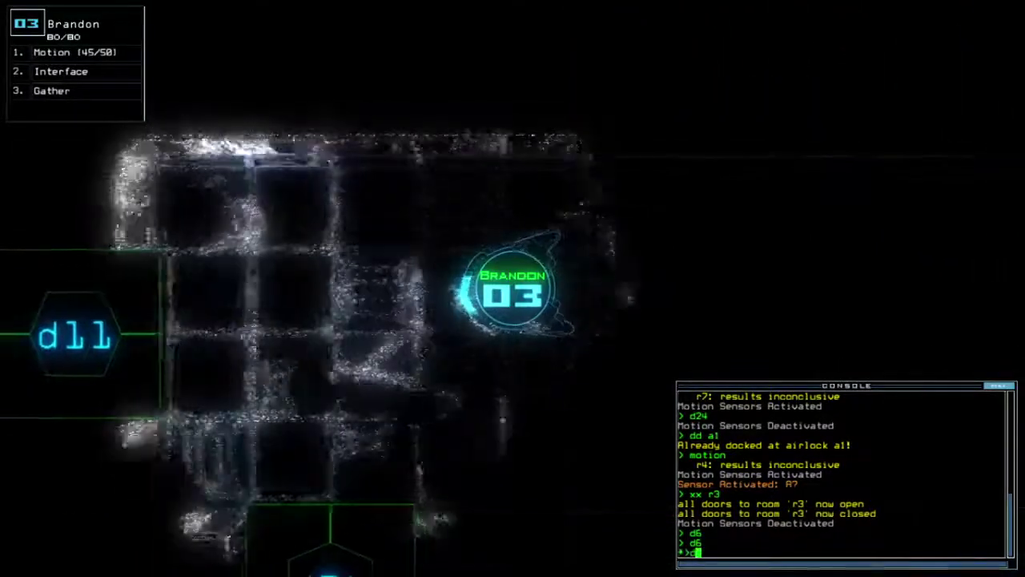
type("11")
key("Return")
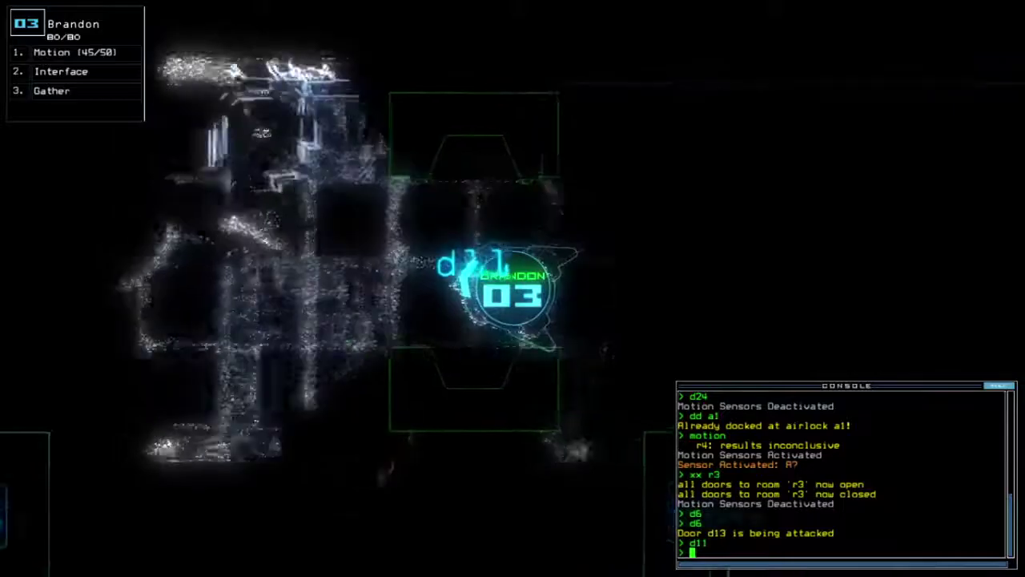
type("g")
key("Return")
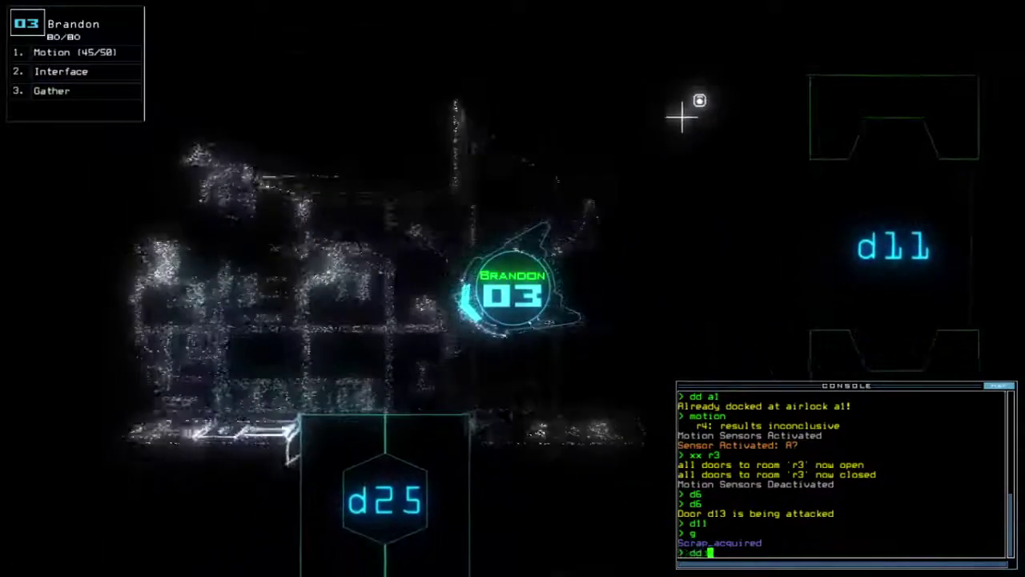
type("dd a2")
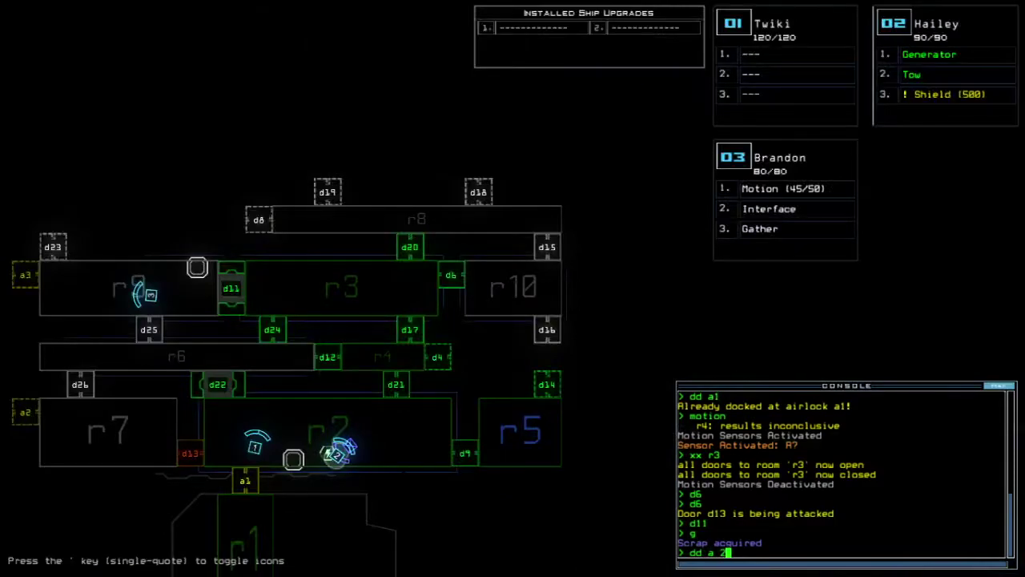
Re-dock at airlocks a2, a3, then a2 again, cycling room r1's doors.
key("Return")
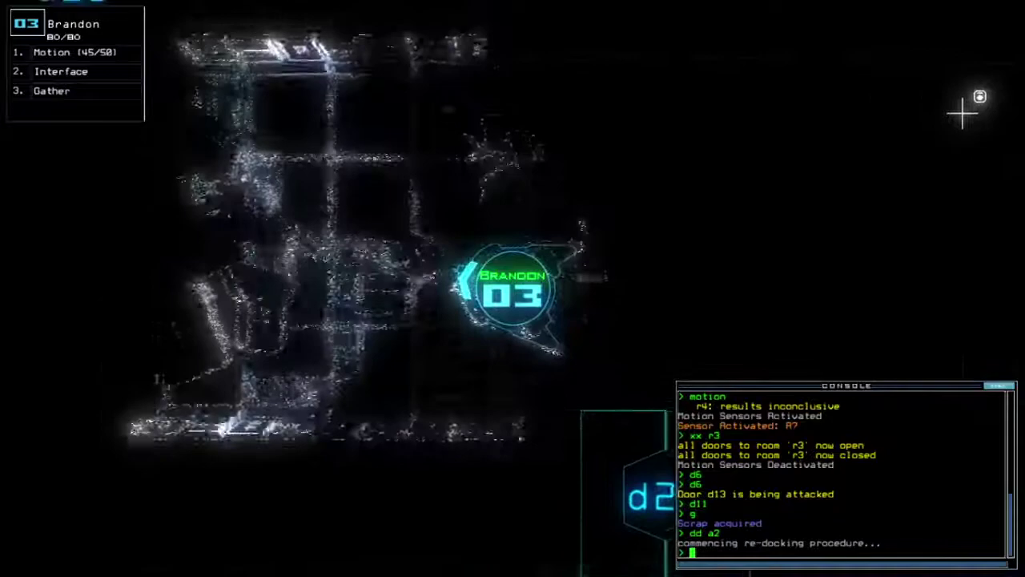
type("dd a")
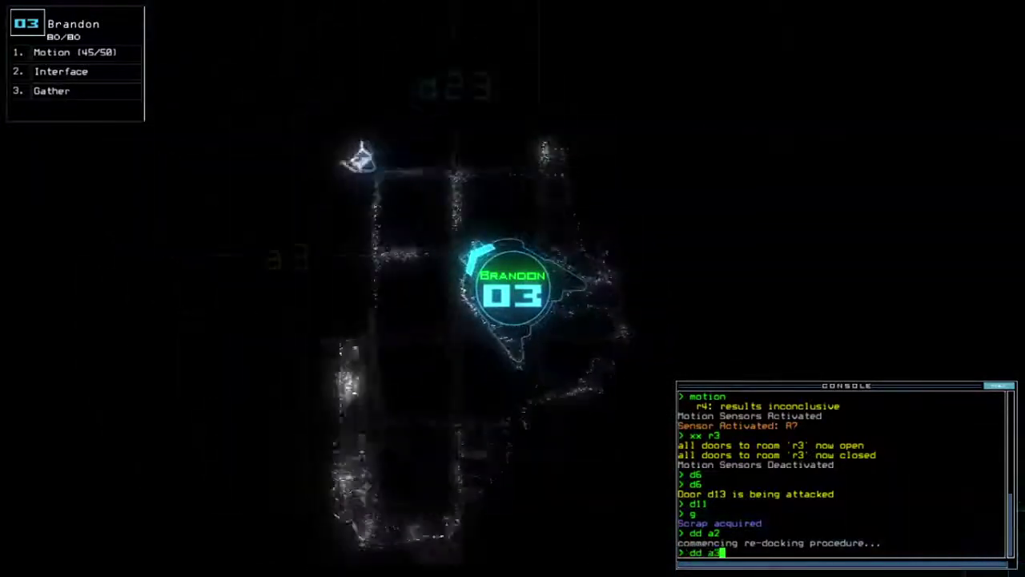
type("3")
key("Return")
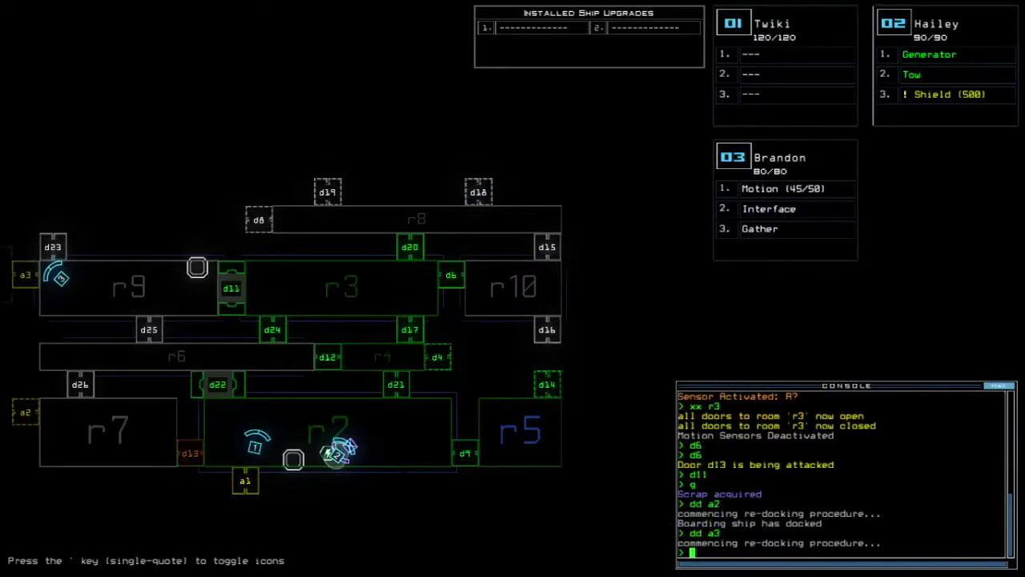
type("a r1")
key("Return")
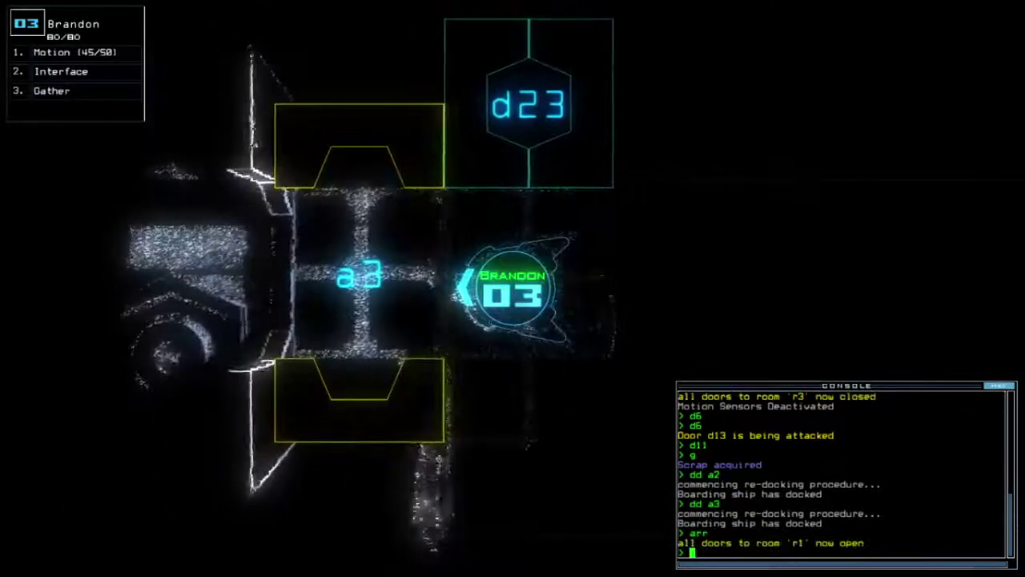
type("dd a2")
key("Return")
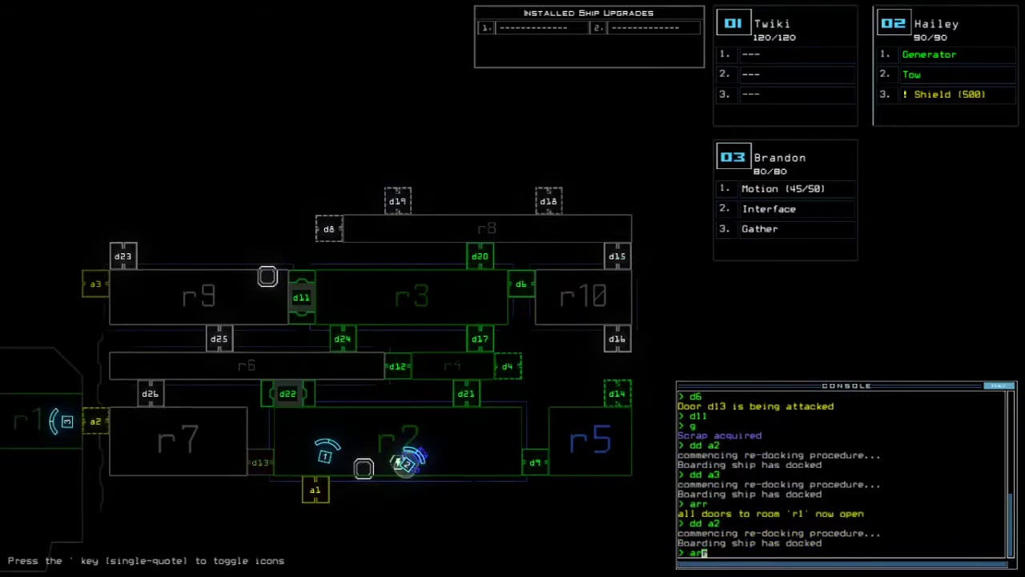
type("1")
key("Return")
type("a")
key("Return")
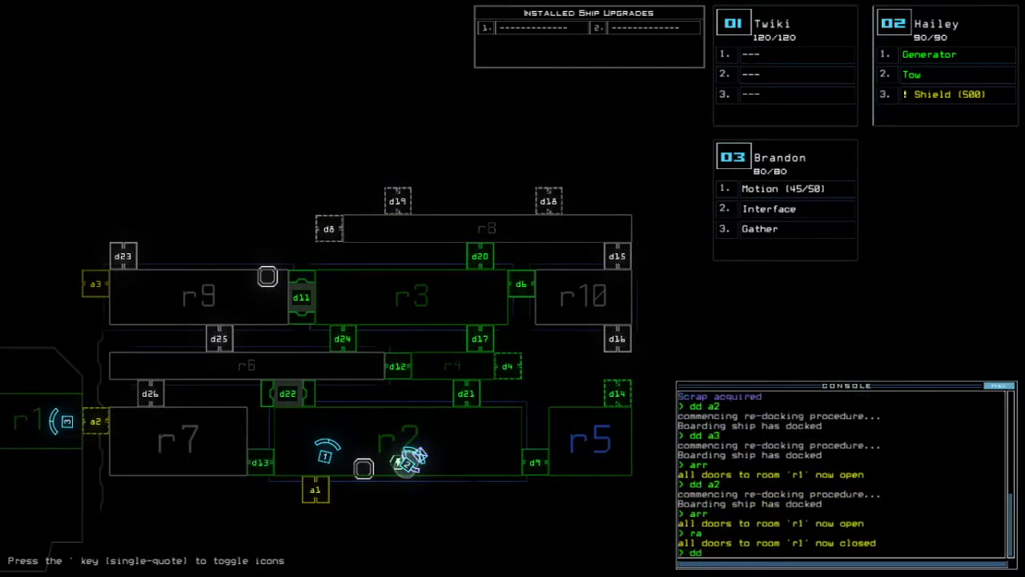
type("a1")
Re-dock at airlock a1, open room r1's doors, and send drone 03 to d22.
key("Return")
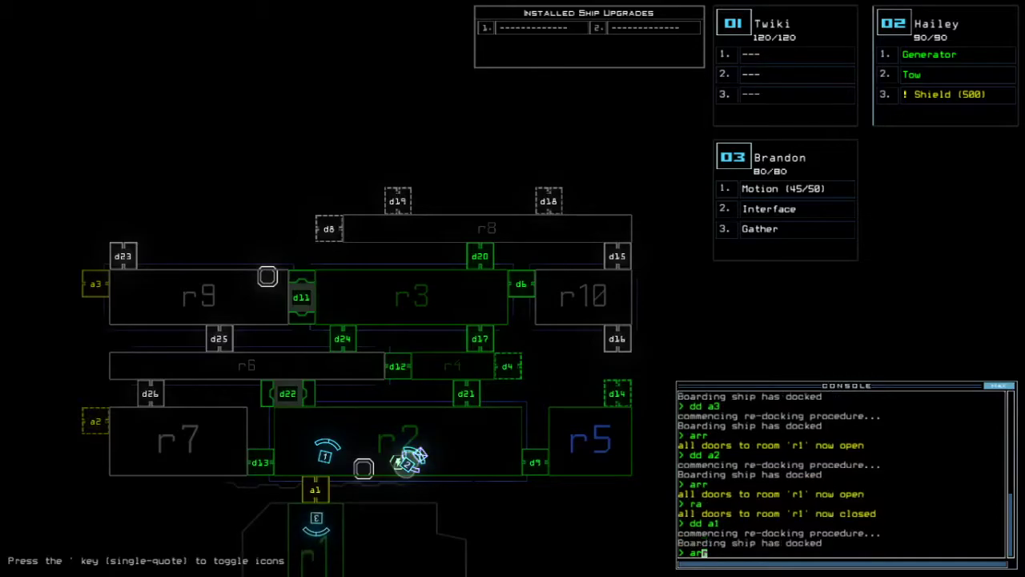
type("r")
key("Return")
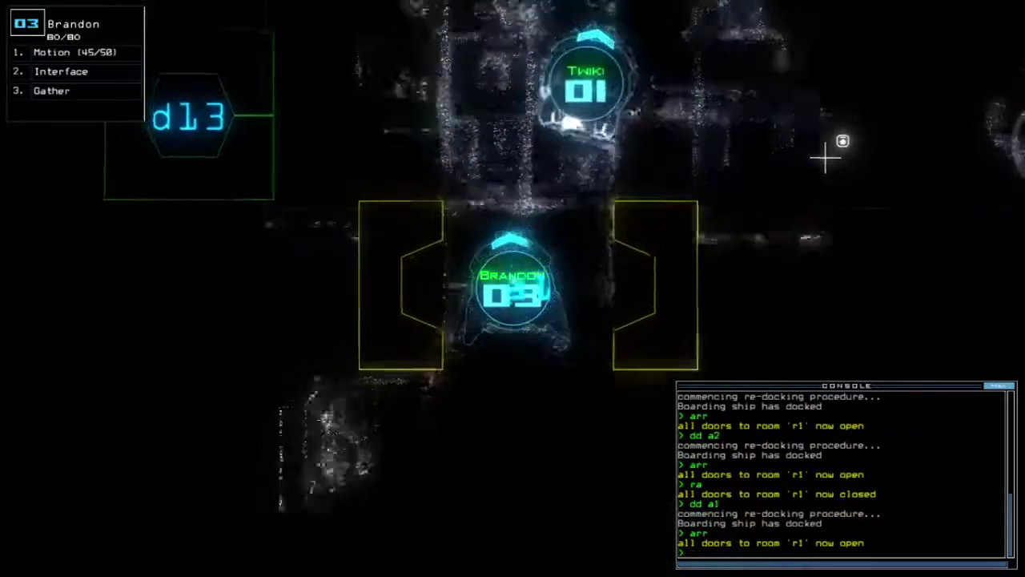
key("Up")
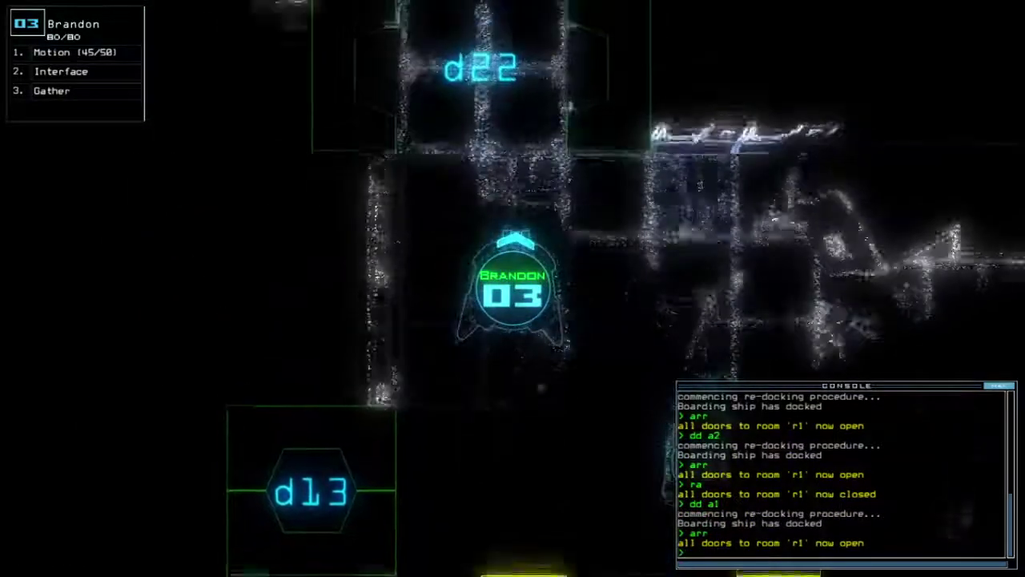
key("Up")
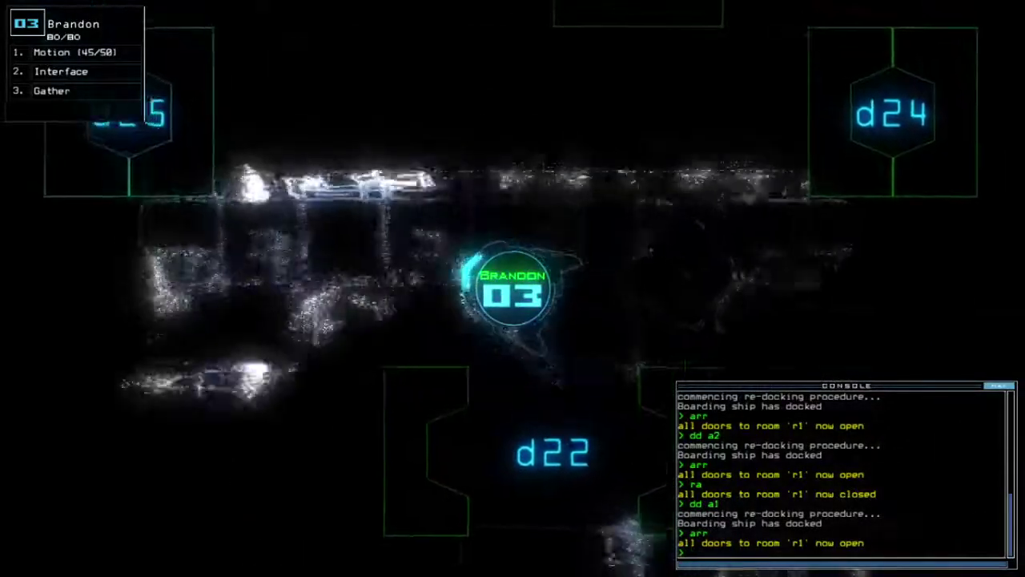
type("d22")
key("Return")
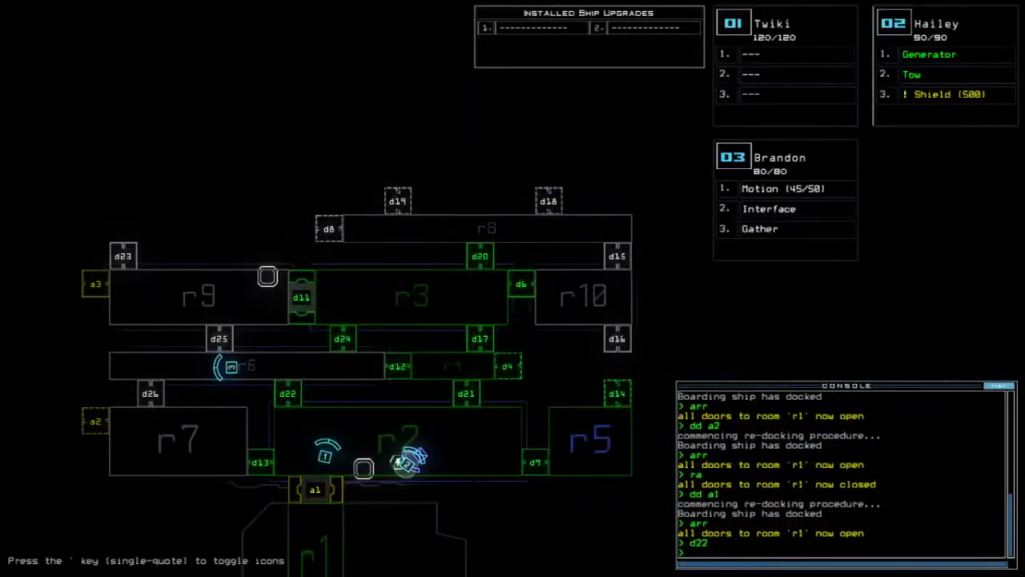
type("11")
Open doors d11, d17 and d6, scan for motion, and open room r1's doors.
key("Return")
key("Return")
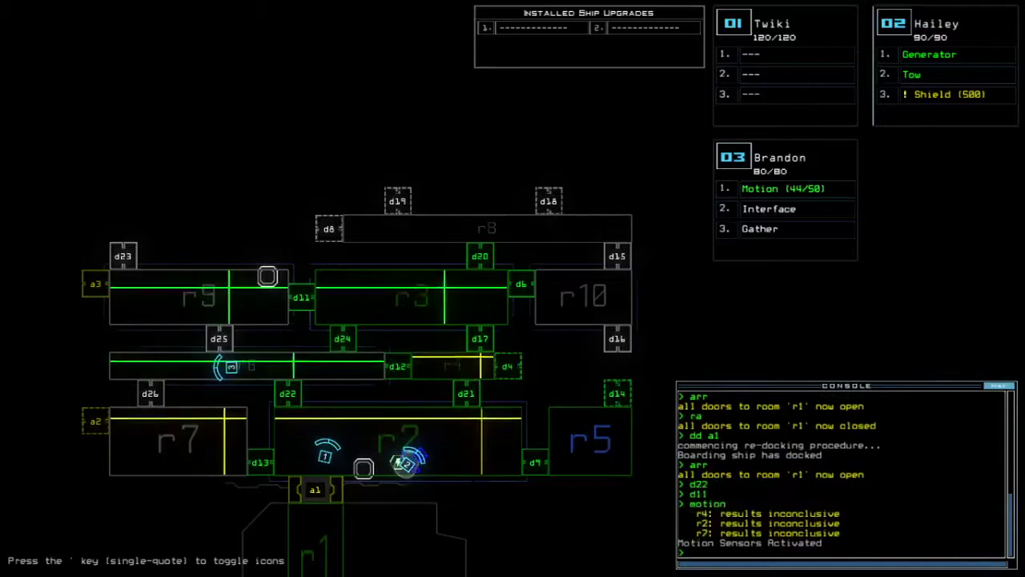
type("d17")
key("Return")
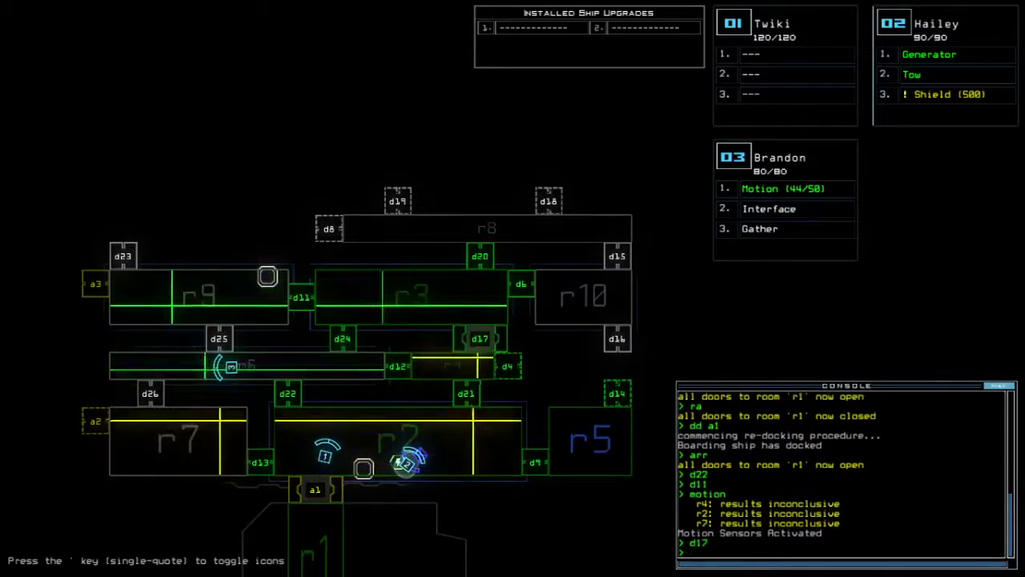
type("2")
key("Return")
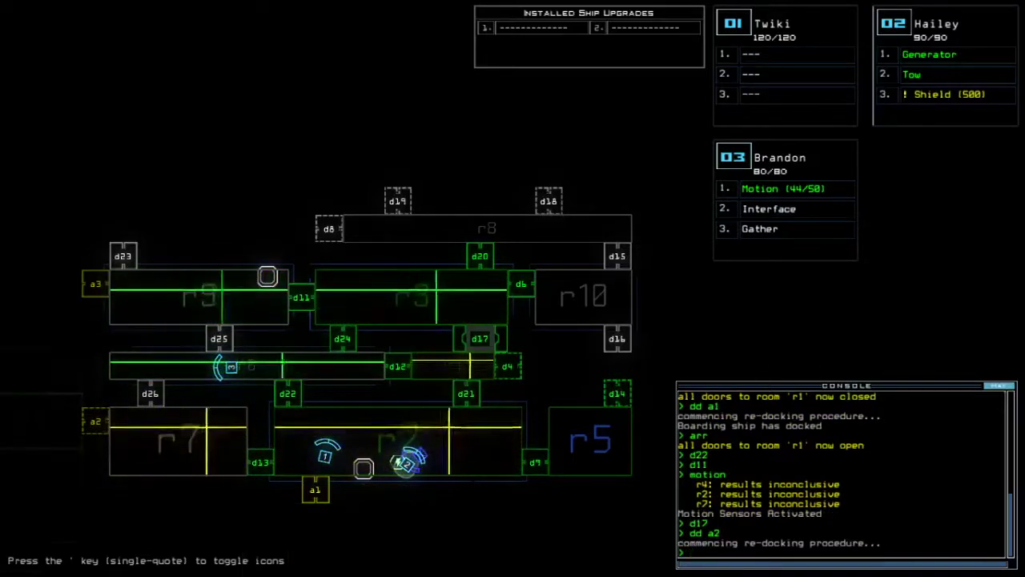
type("ar")
key("Return")
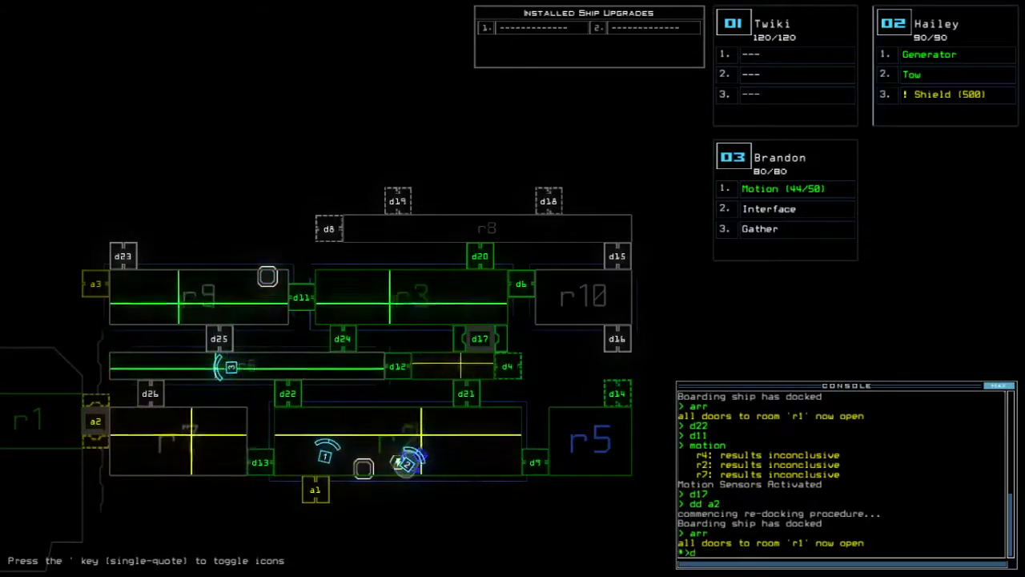
key("Return")
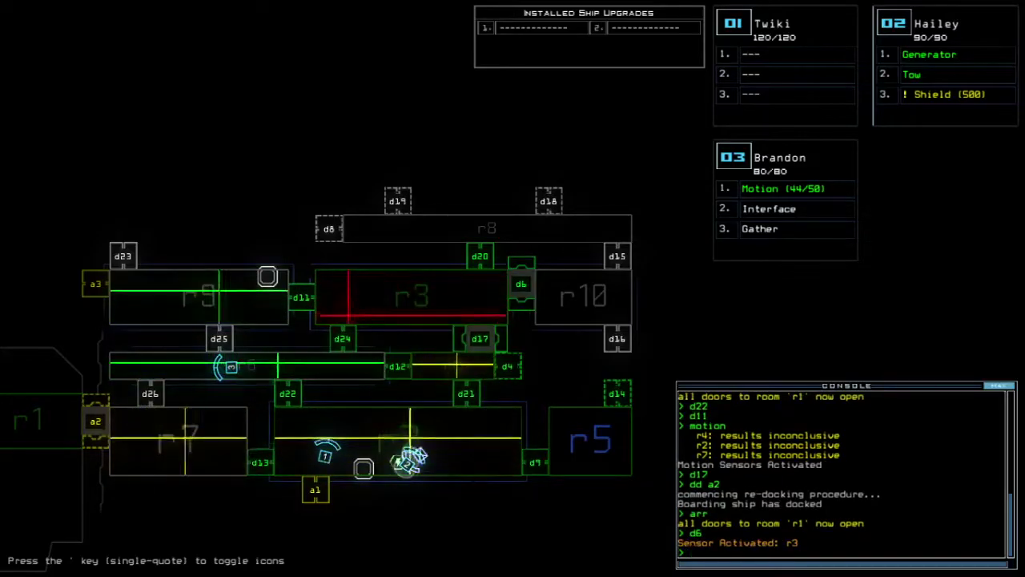
type("d17")
key("Return")
Compare drone 03's close-up view with the ship map, then close room r1's doors.
key("Tab")
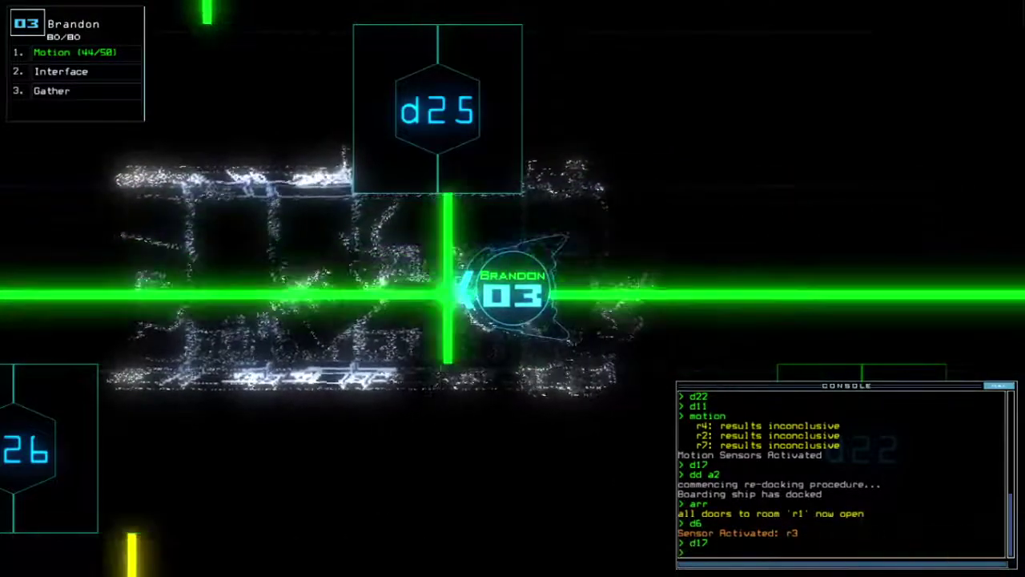
key("Tab")
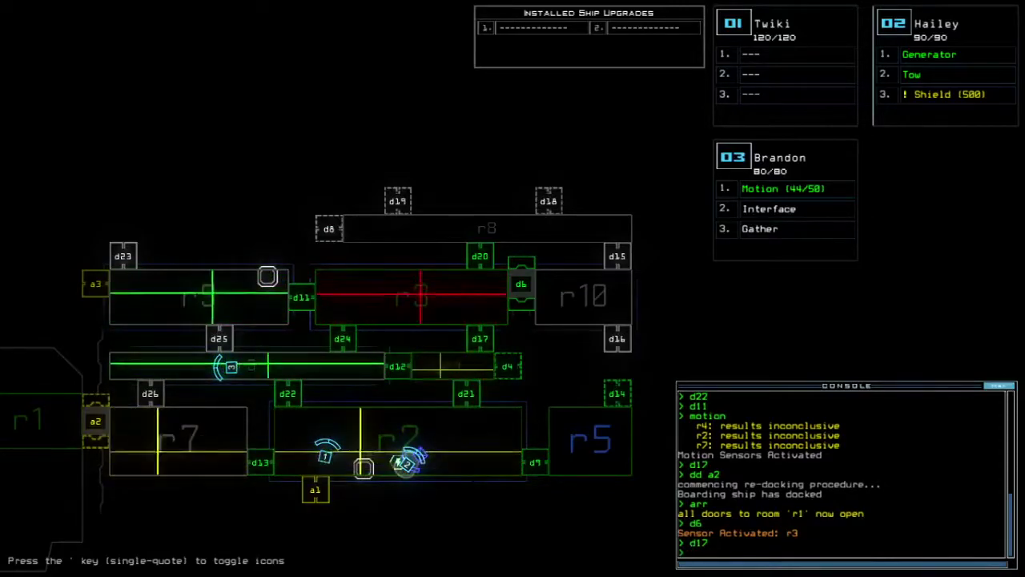
key("Tab")
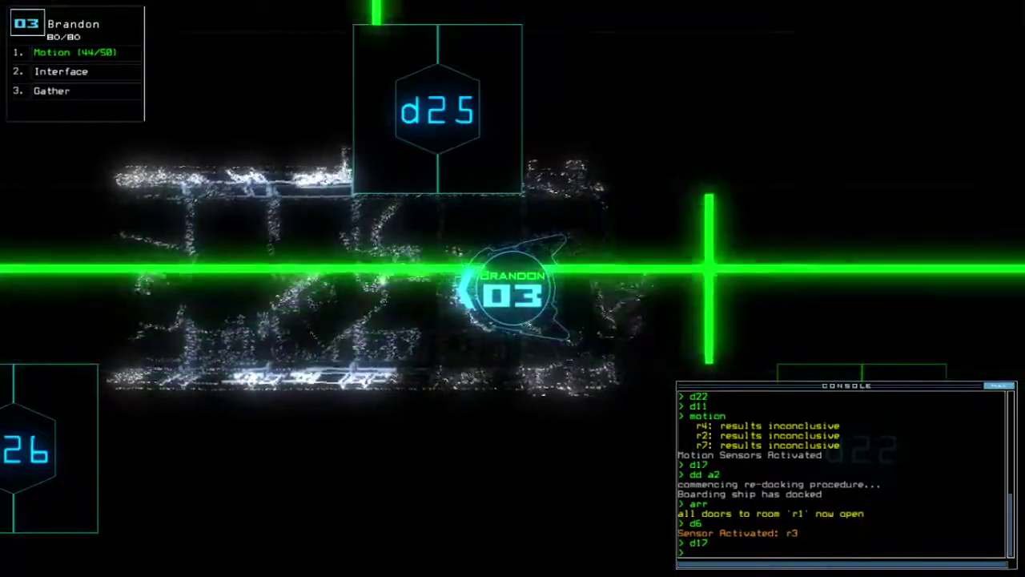
key("Tab")
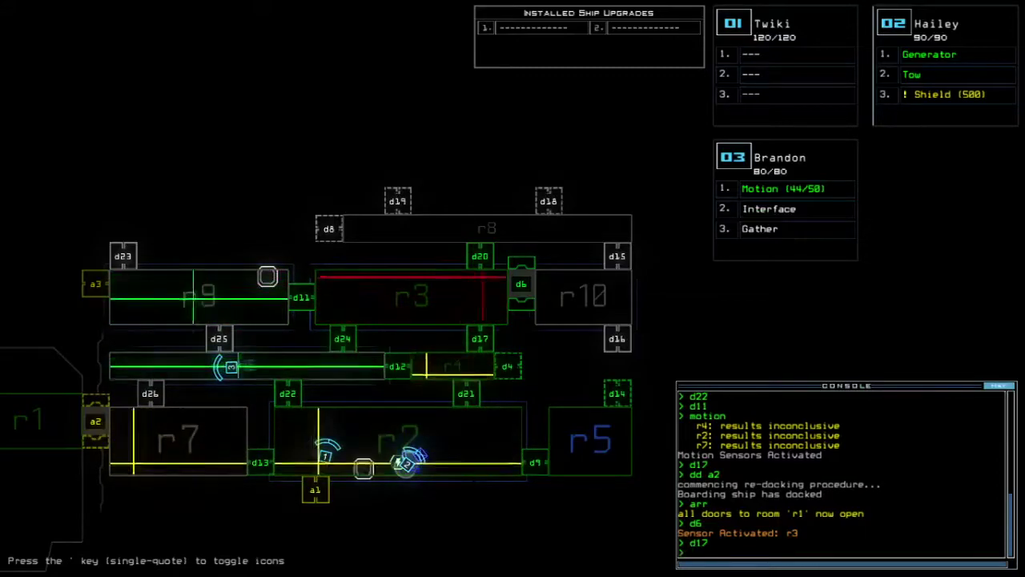
key("Tab")
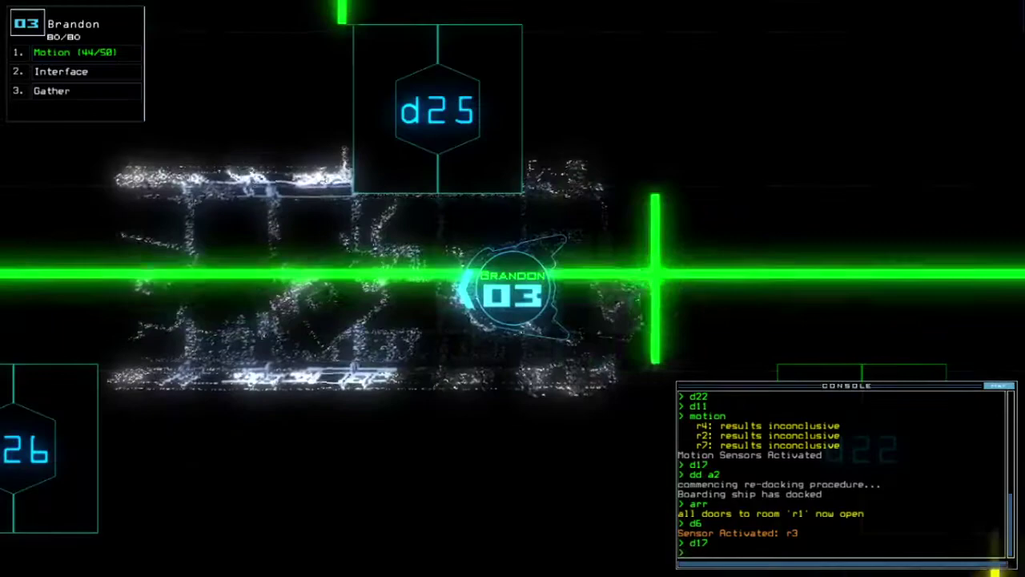
type("ra")
Re-dock the ship at airlock a3 and submit the 'f r10' command.
key("Return")
key("Tab")
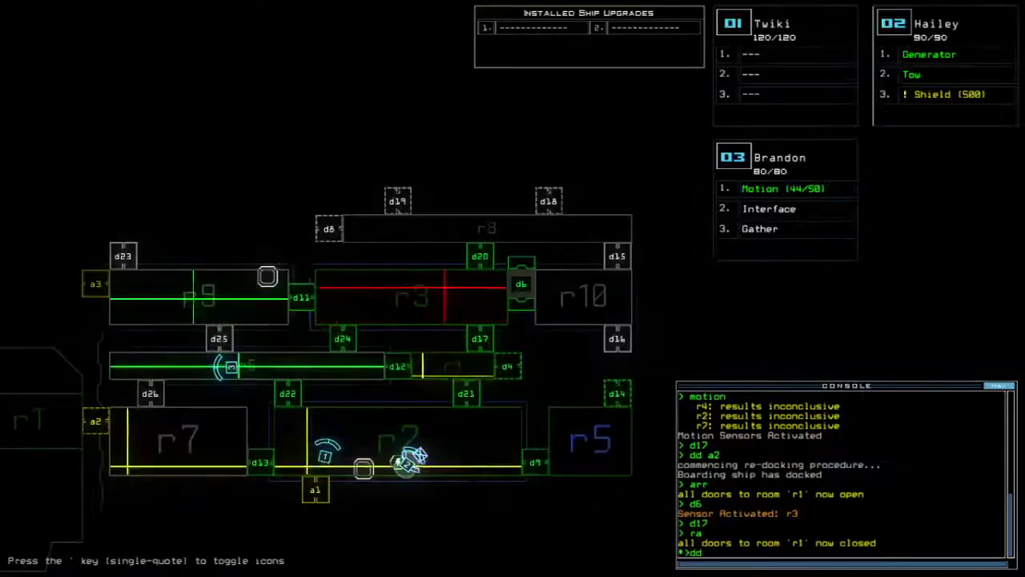
type("dd a3")
key("Return")
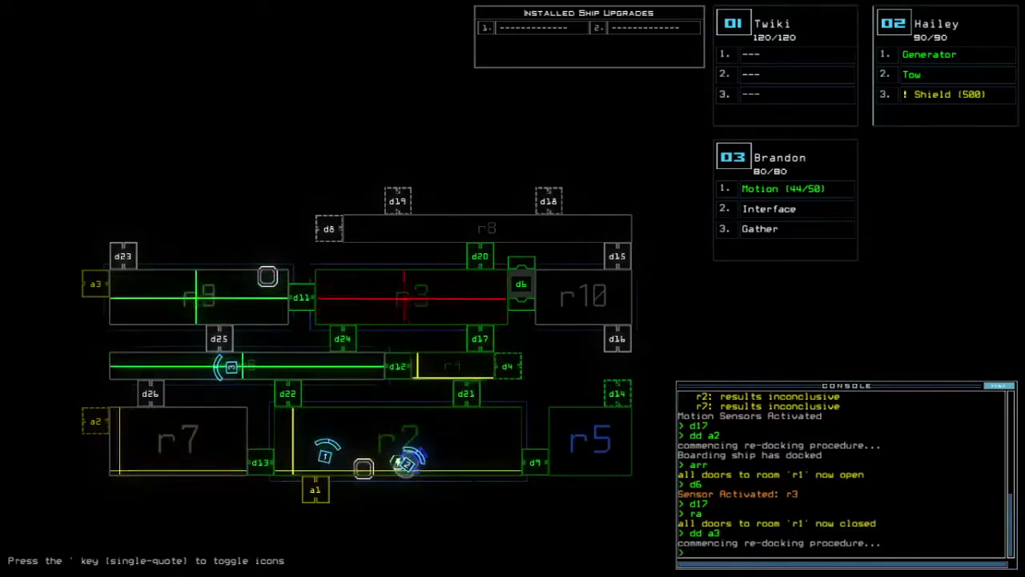
type("f r10")
key("Return")
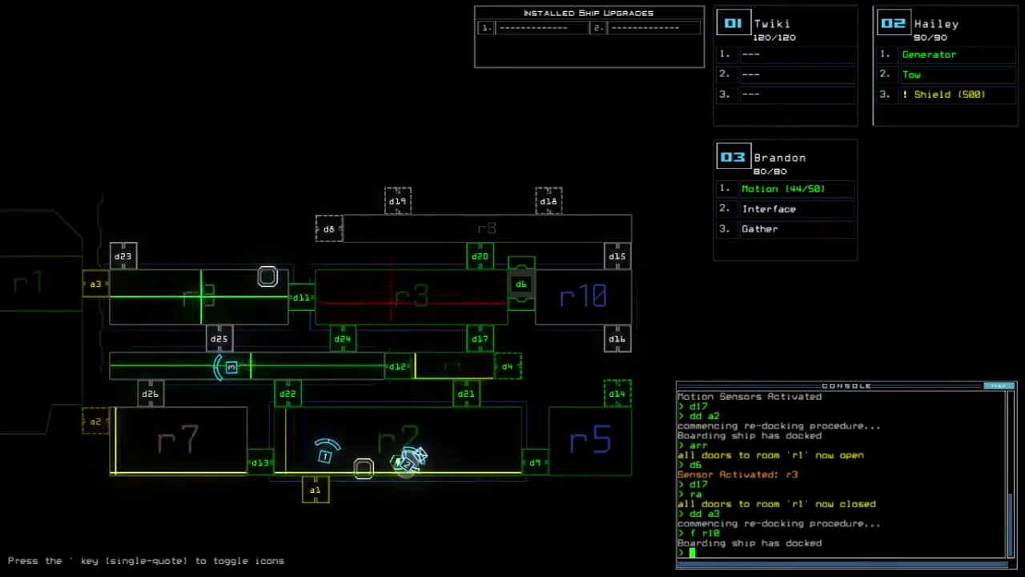
type("arr")
Open and reclose room r1's doors, toggle door d6, and switch to Brandon's drone.
key("Return")
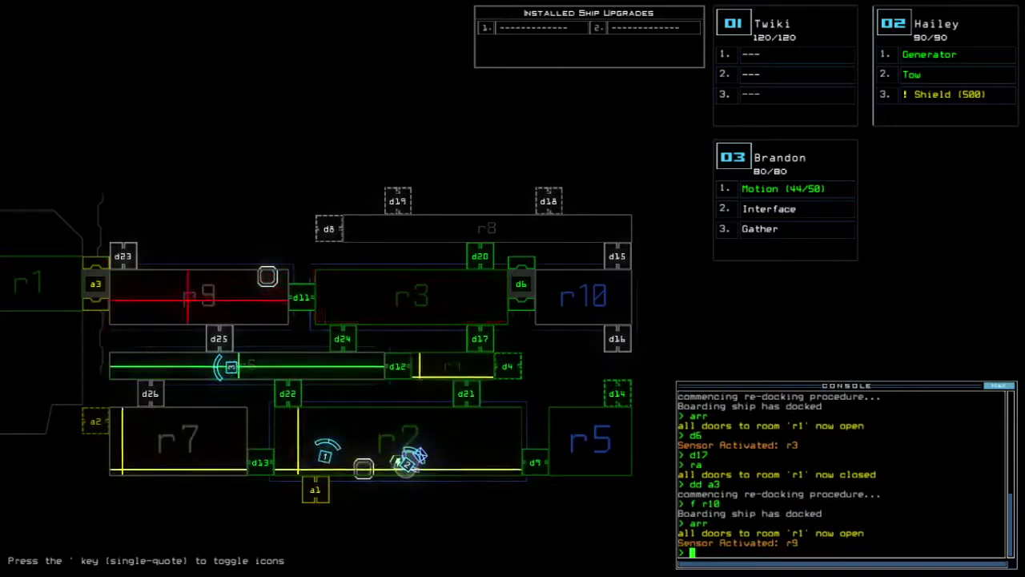
key("Return")
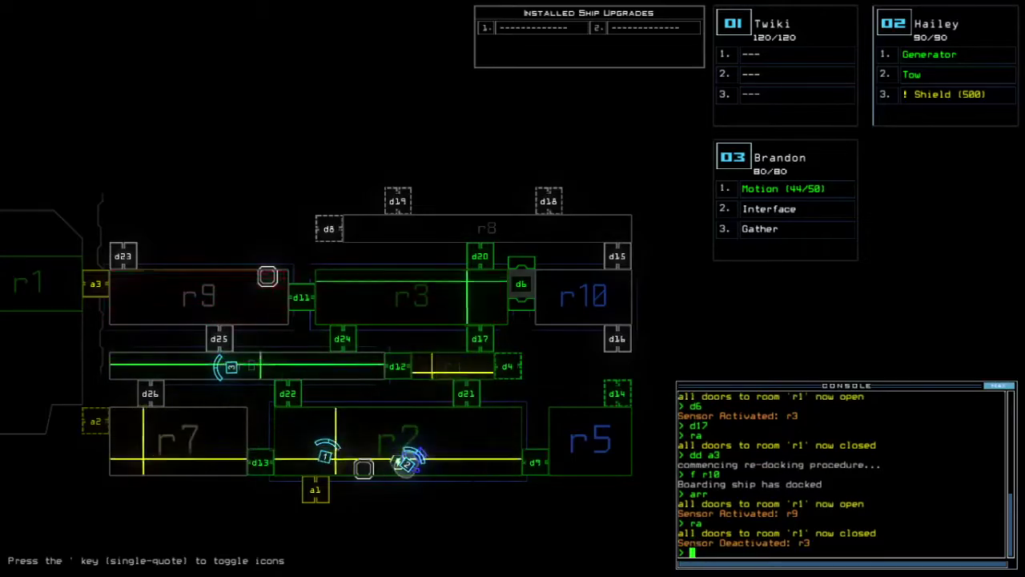
type("d6")
key("Return")
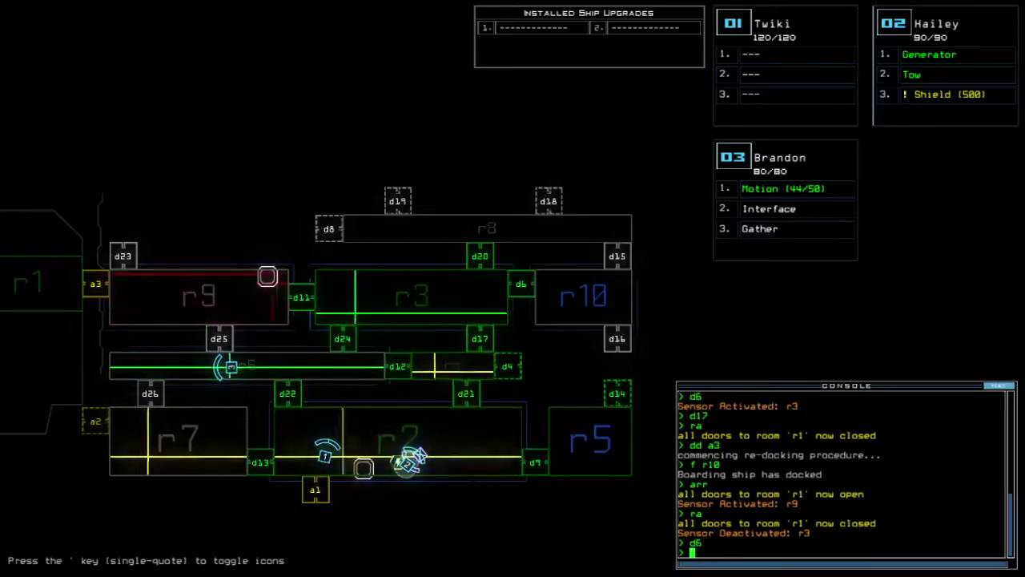
key("Tab")
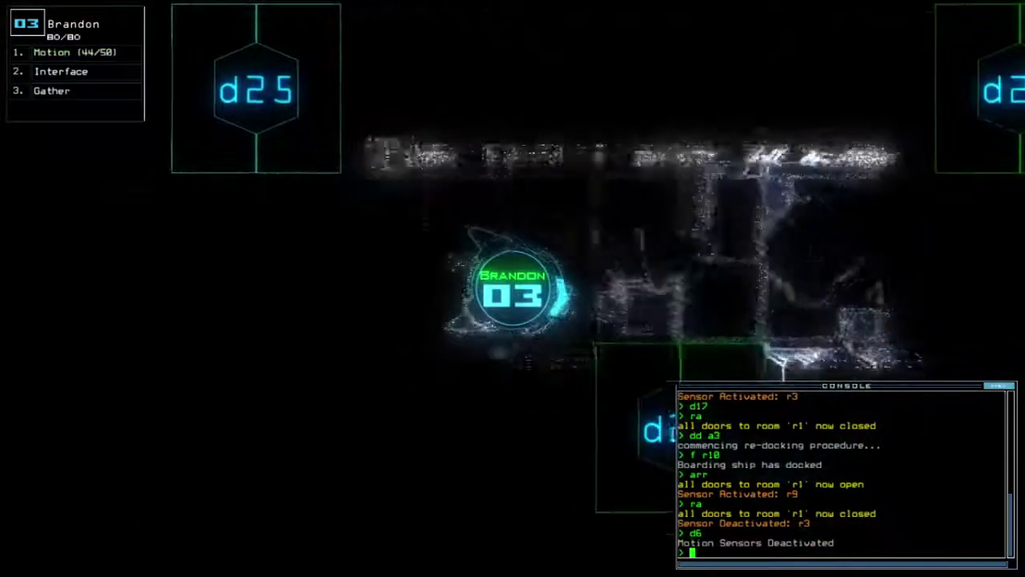
type("d22")
Toggle door d22 twice, open d21 ahead of Brandon, and close all open doors.
key("Return")
type("d2")
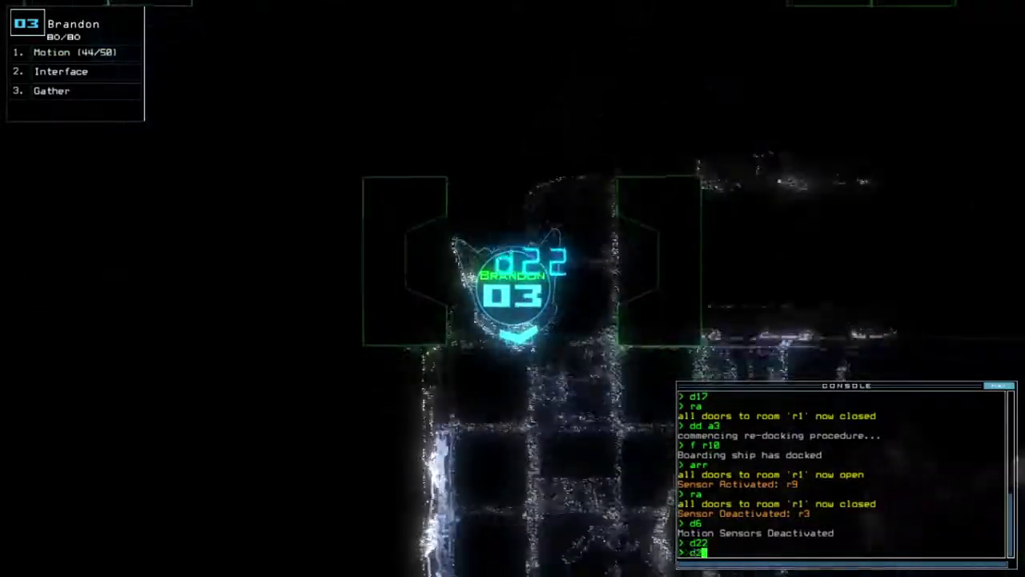
type("2")
key("Return")
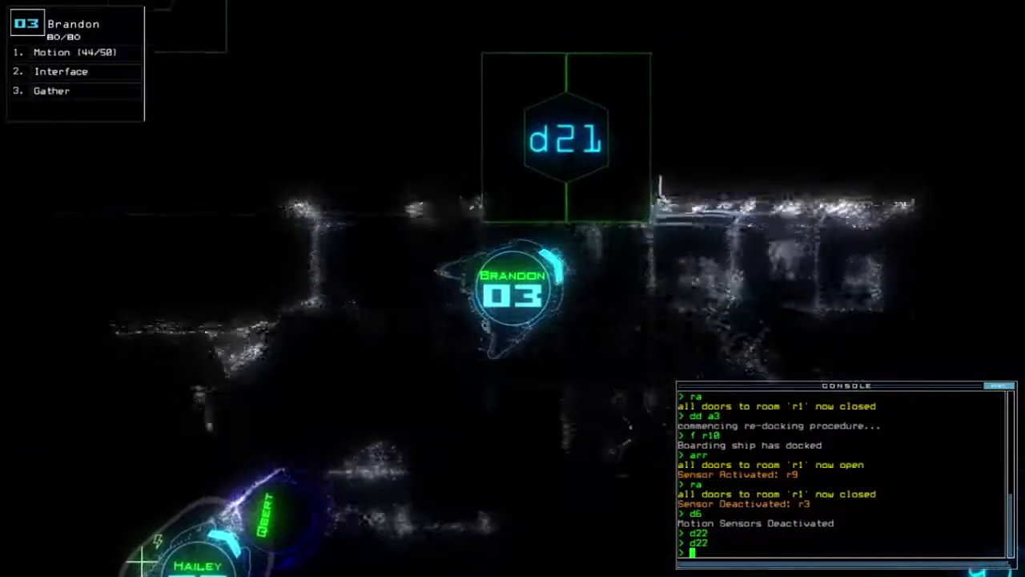
key("Tab")
key("Tab")
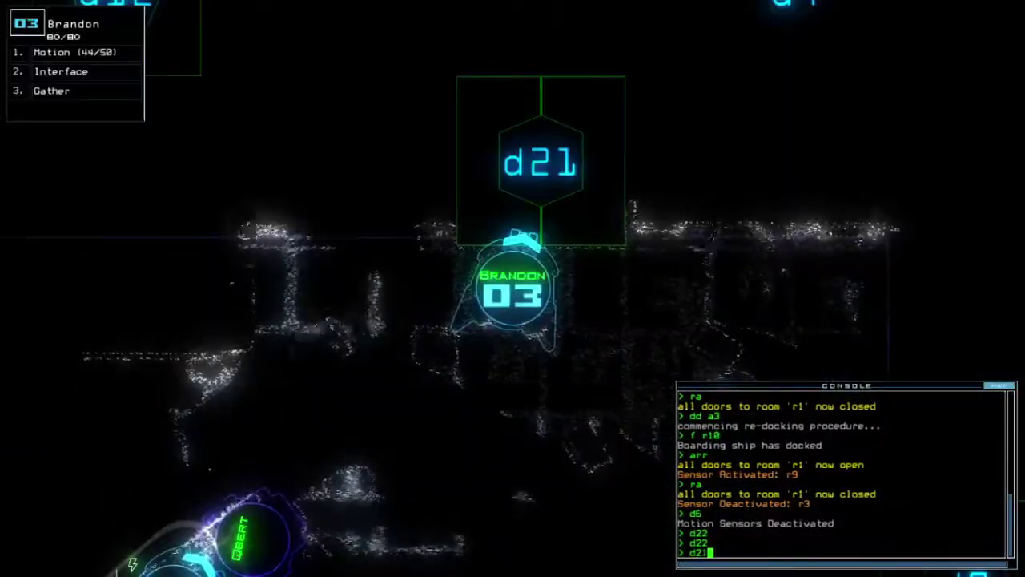
key("Return")
type("cccc")
key("Return")
key("Tab")
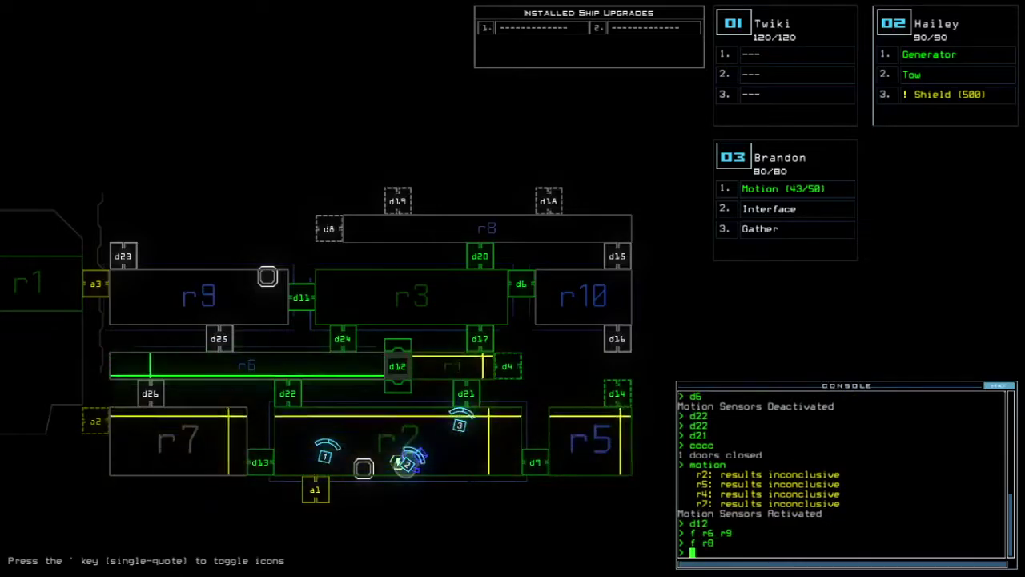
type("d13")
Toggle door d13 repeatedly from Twiki's view into r7, close it, and return to Brandon.
key("Return")
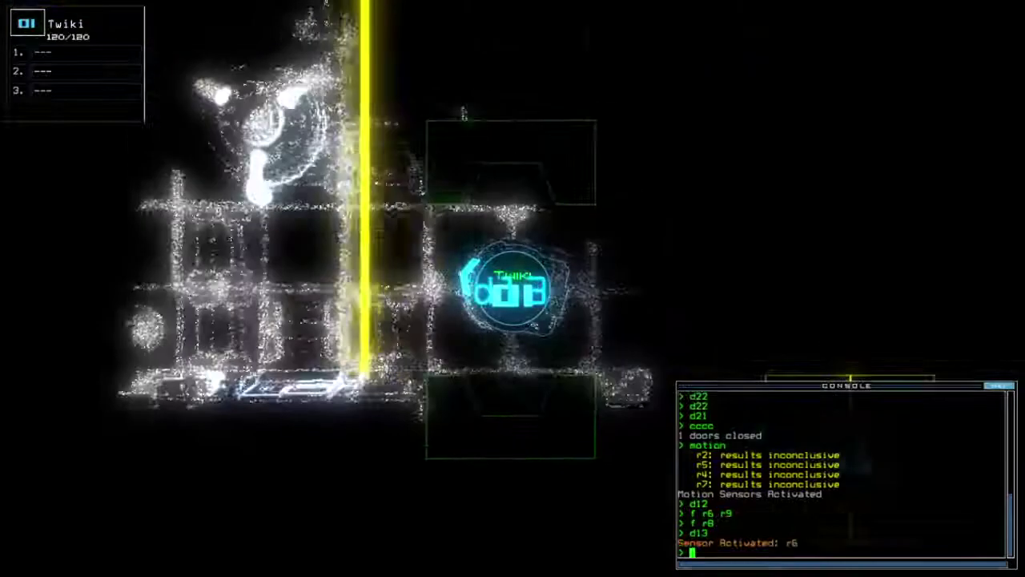
type("d13")
key("Return")
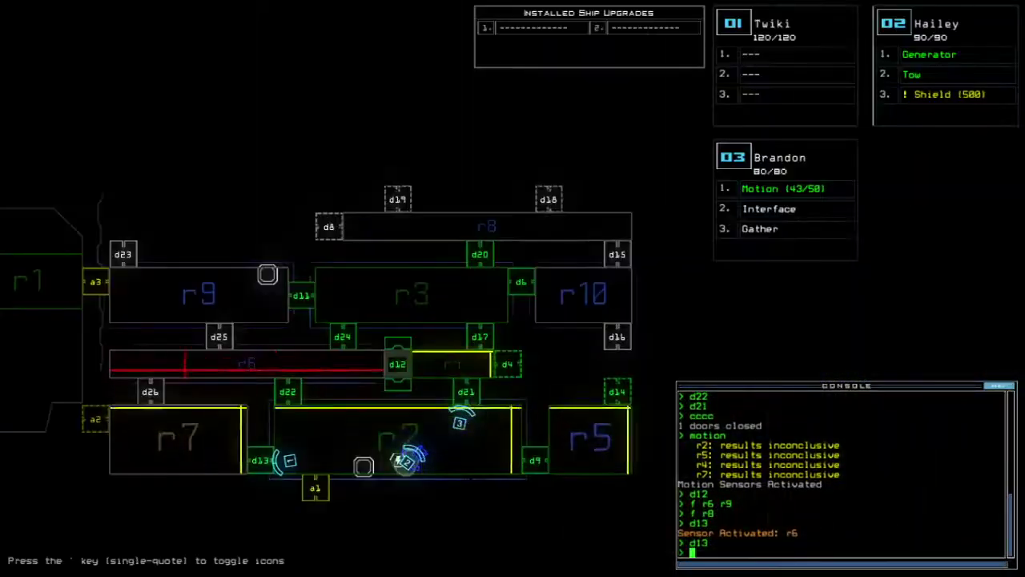
type("d13")
key("Return")
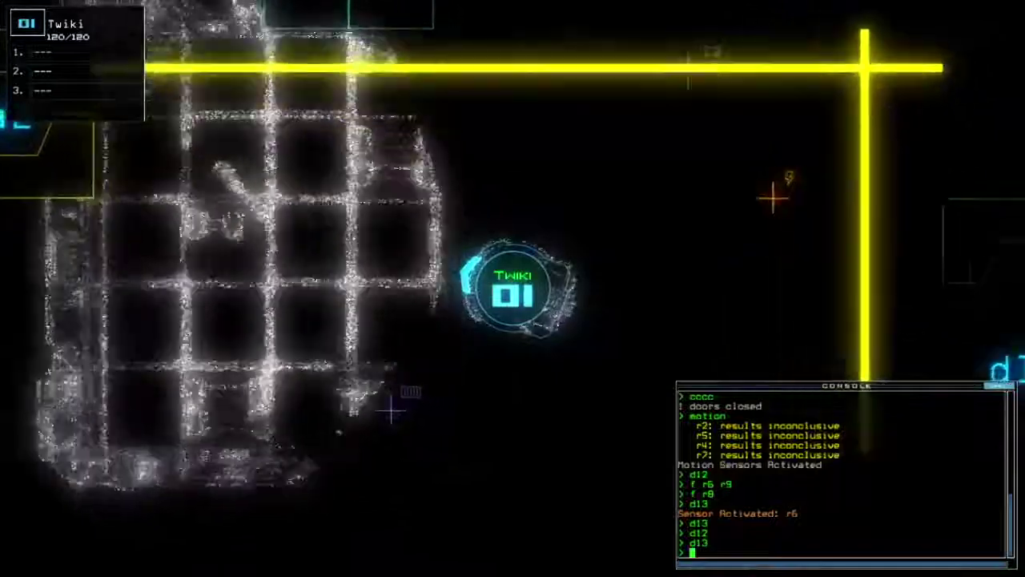
type("d")
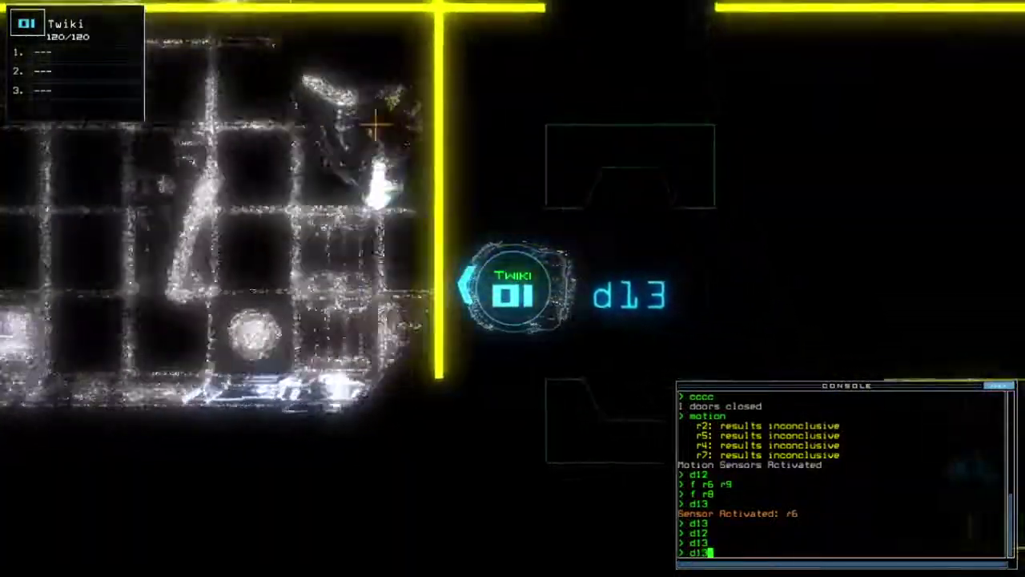
type("13")
key("Return")
key("3")
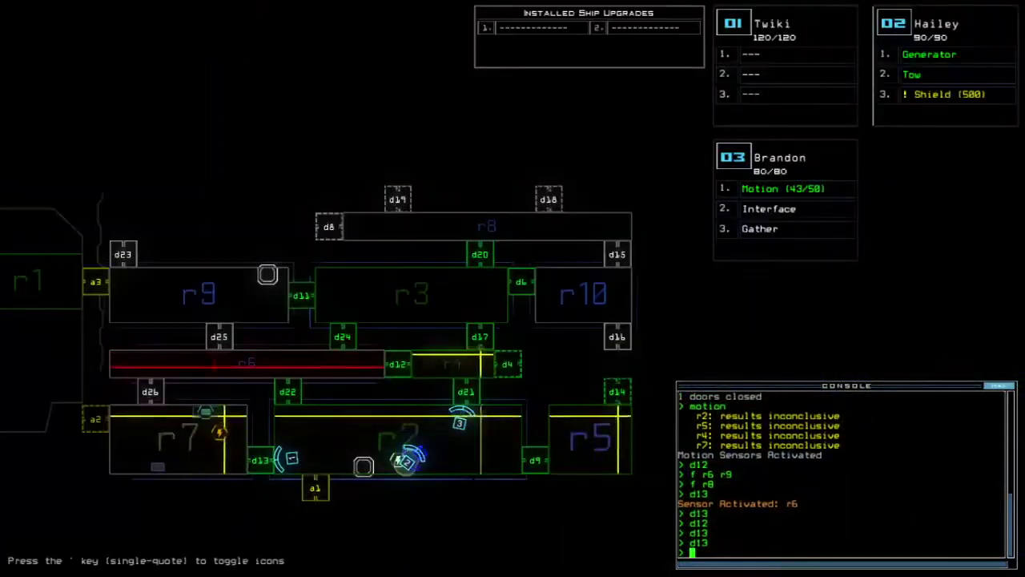
type("d21")
Open door d21, move Brandon up through it, and open door d4.
key("Return")
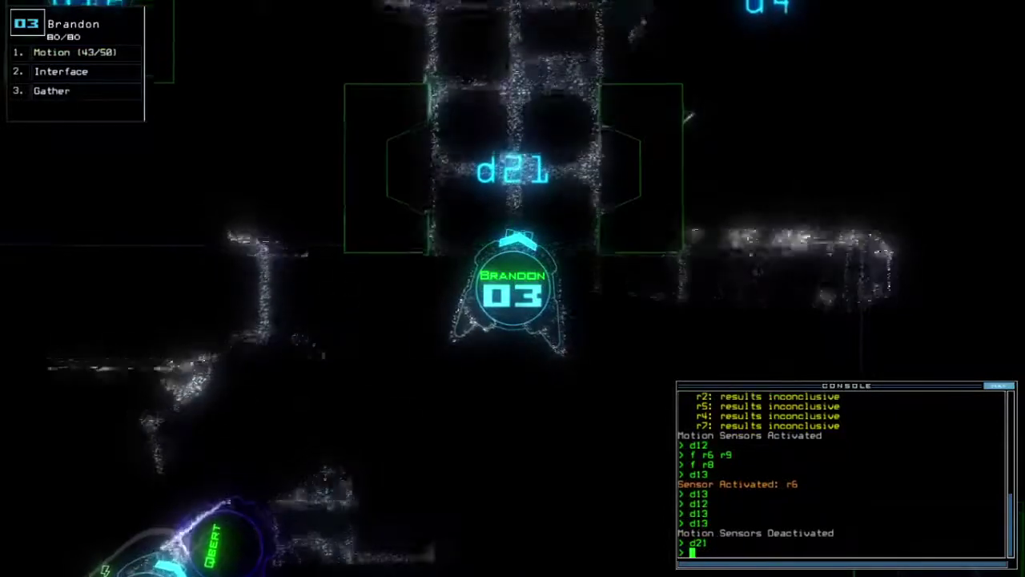
key("Up")
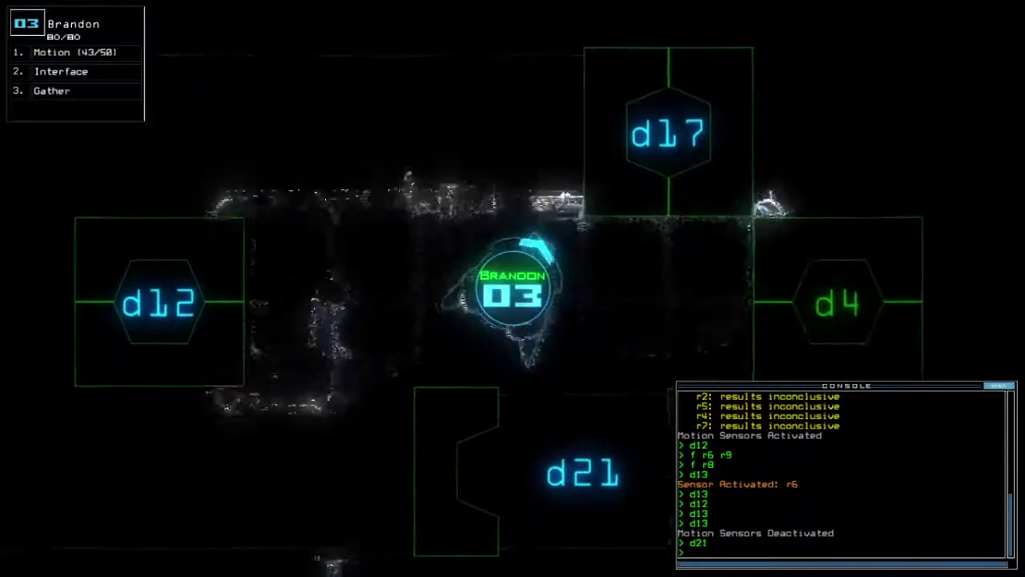
type("d4;d4")
key("Return")
key("Tab")
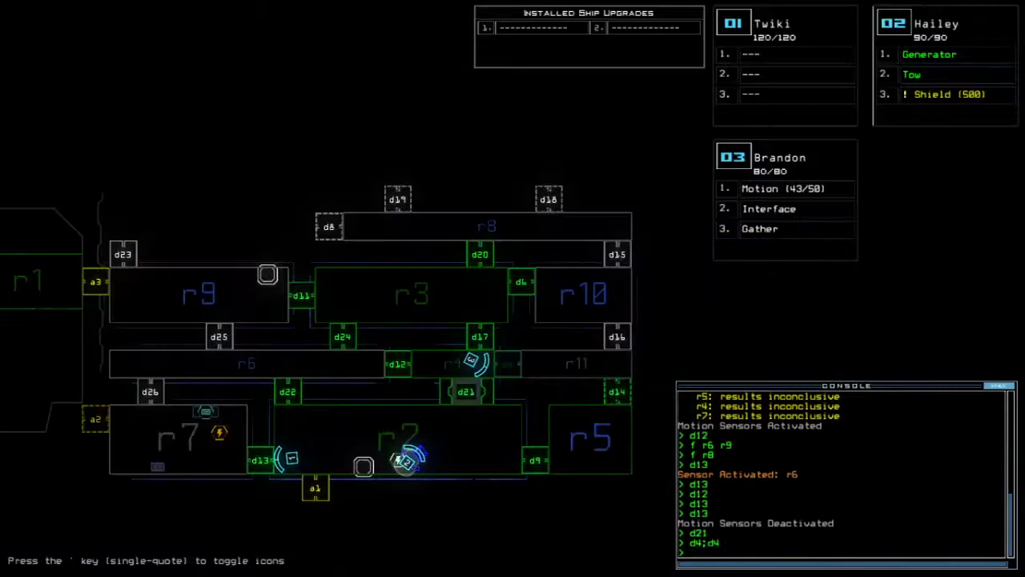
Run a motion scan, open door d4 into room r11, and erase a half-typed command.
key("Return")
key("Tab")
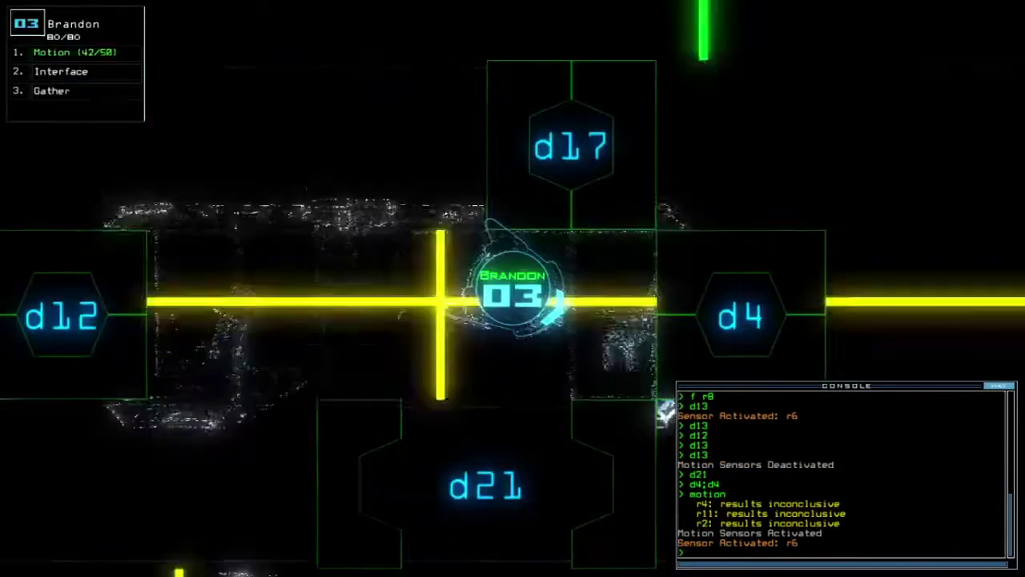
type("d4")
key("Return")
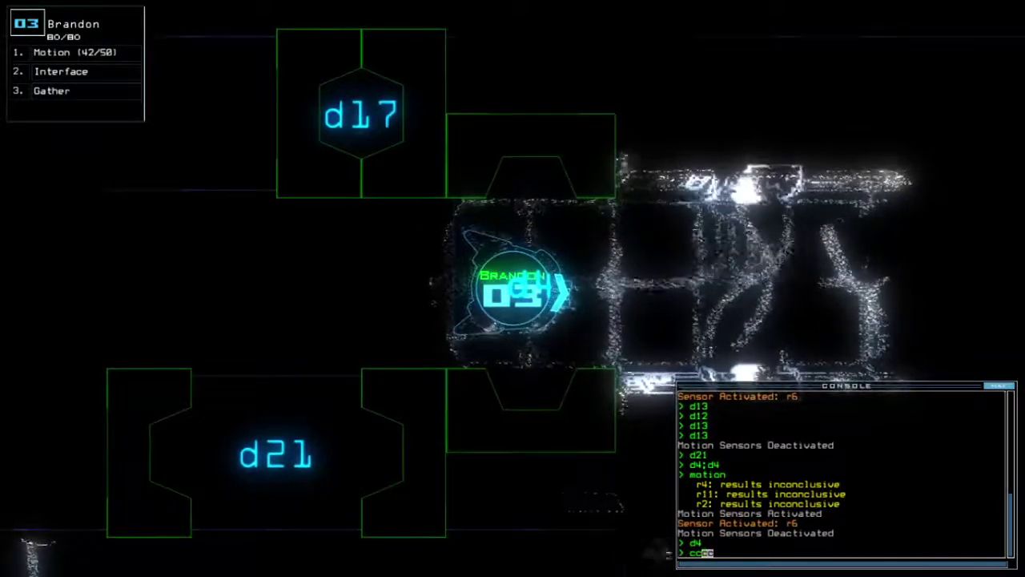
key("BackSpace")
key("BackSpace")
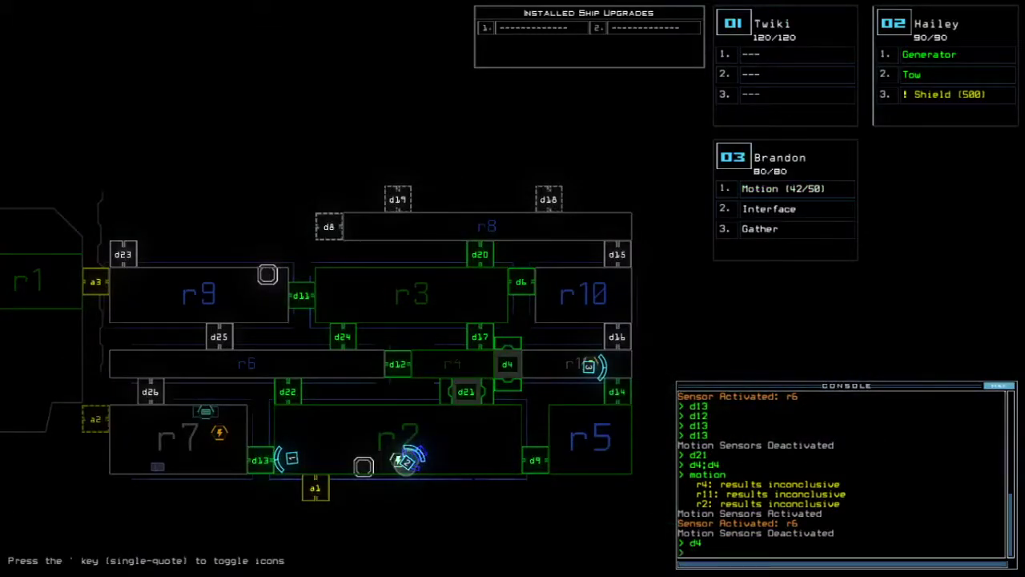
key("Tab")
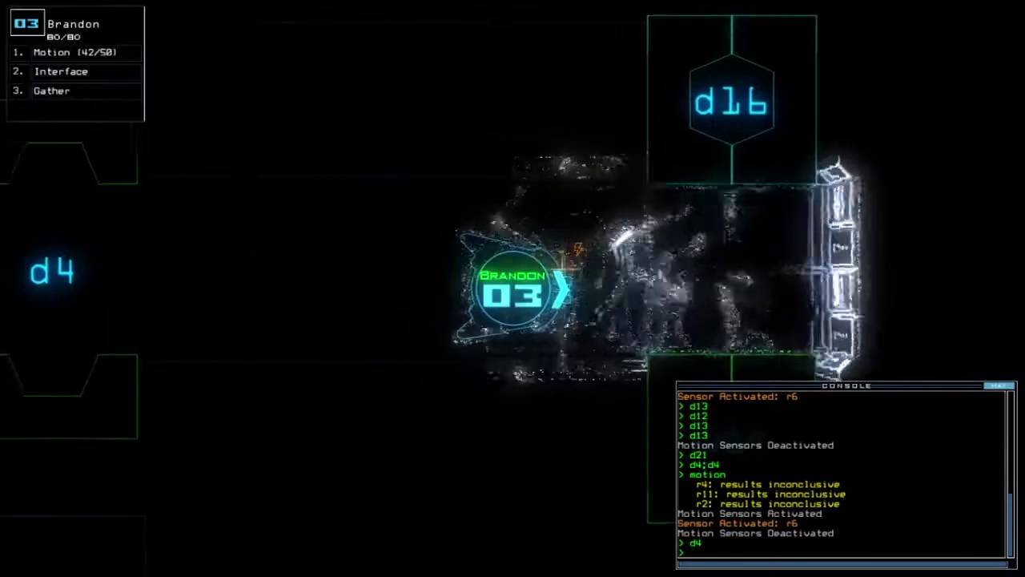
type("d14")
Open door d14 and close all four open doors from Brandon's view.
key("Return")
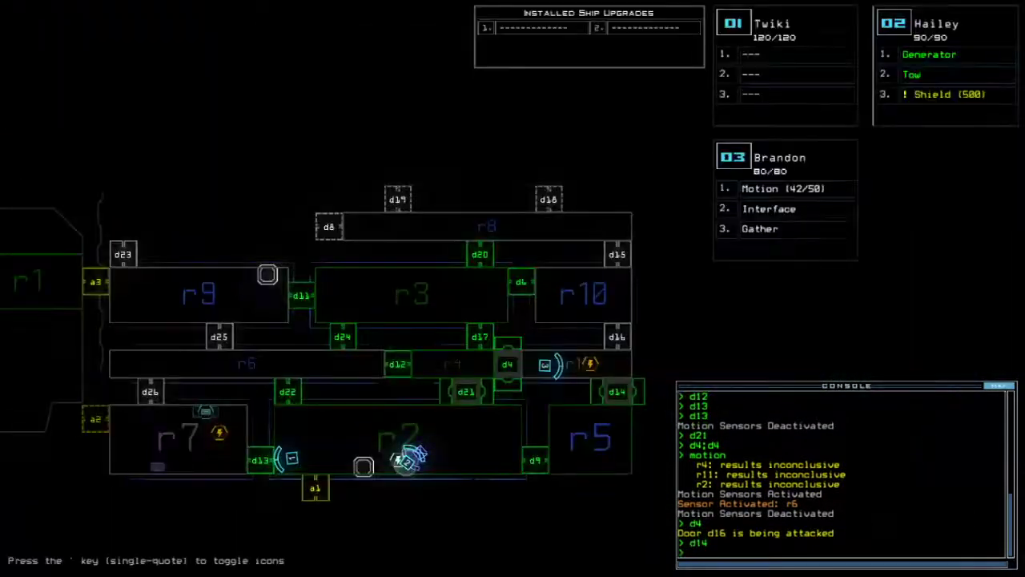
key("Tab")
type("d")
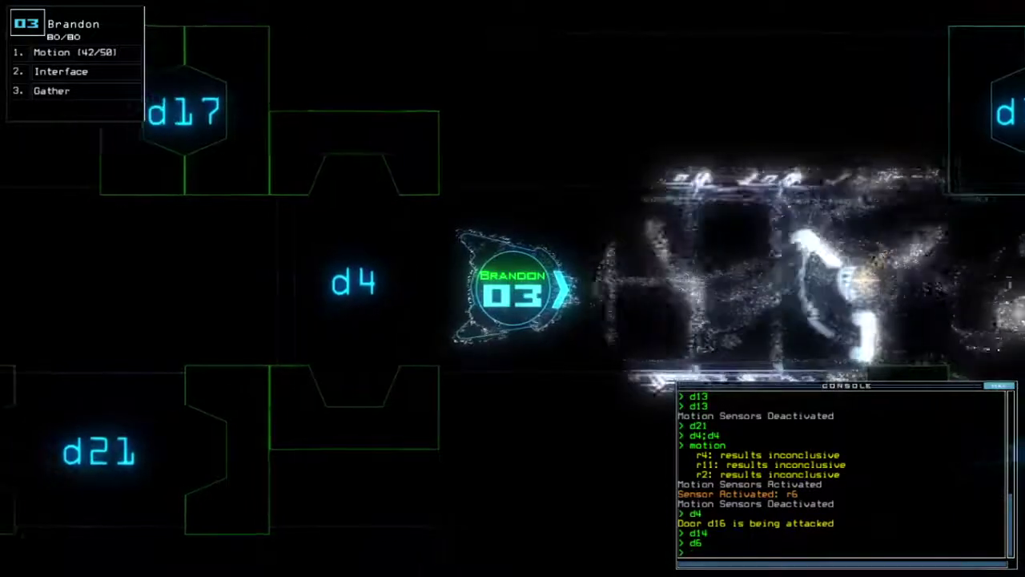
type("co")
key("Return")
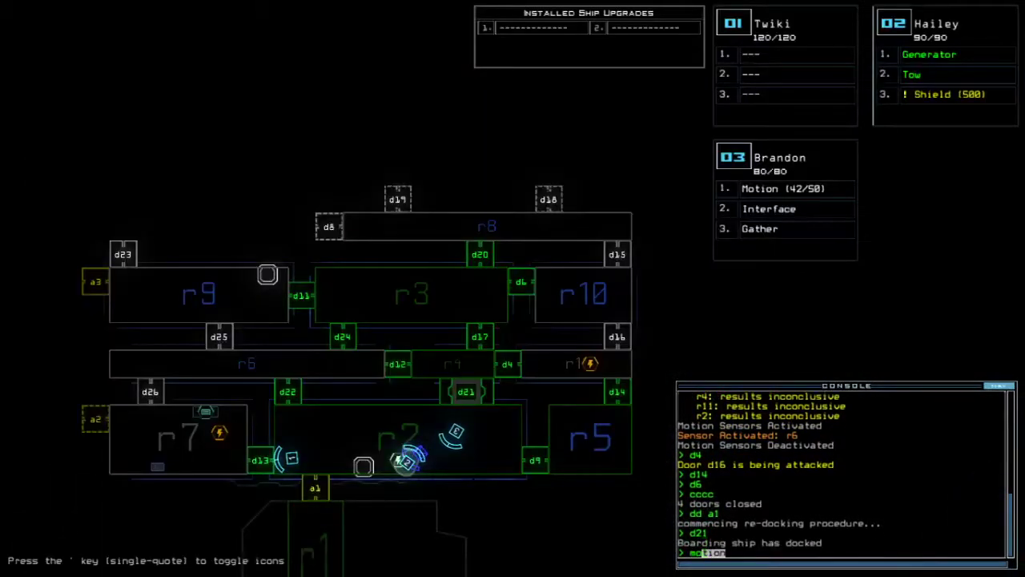
Scan for motion, open door d9, and move Brandon in to collect scrap.
key("Return")
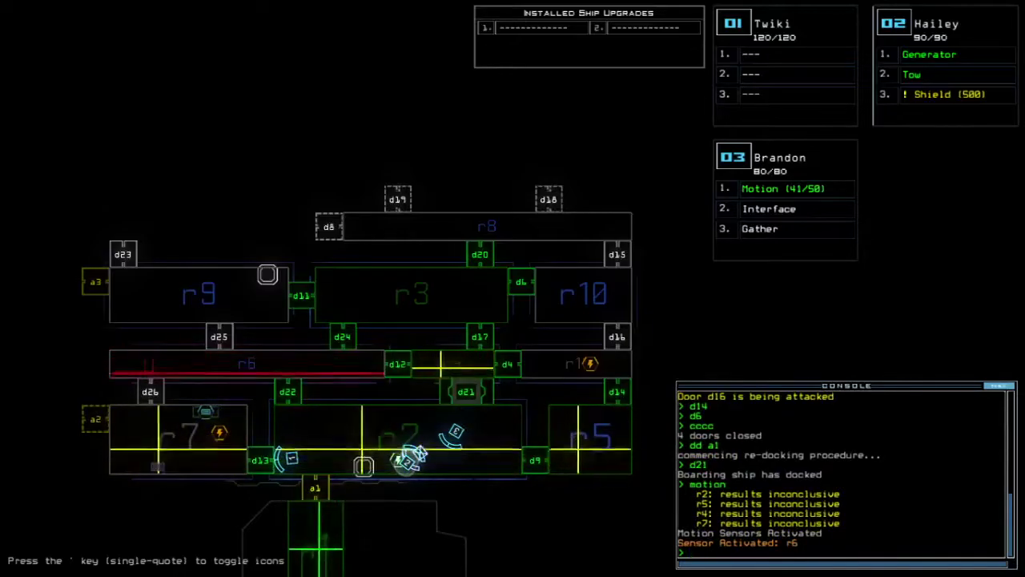
type("d")
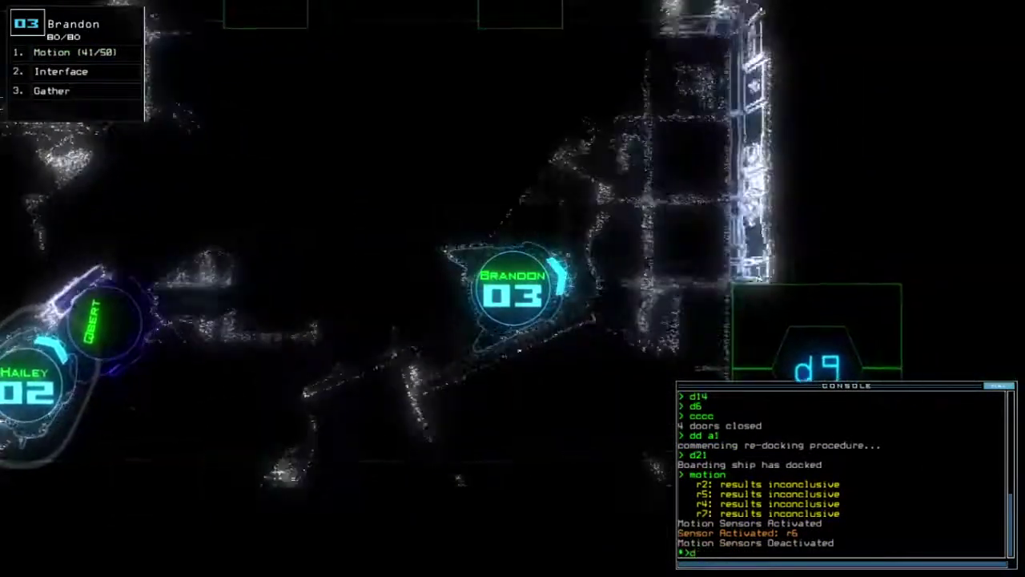
type("9")
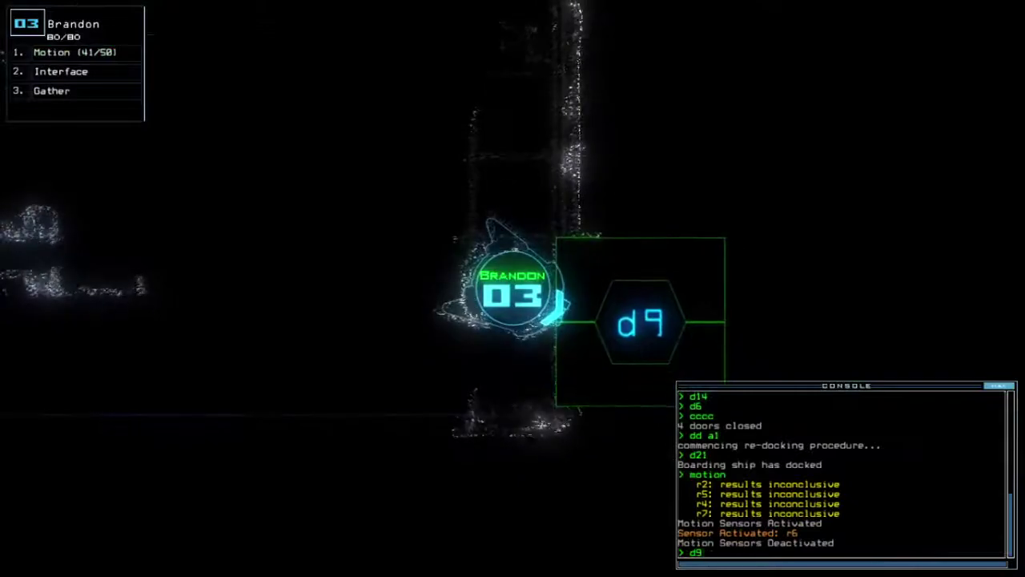
key("Return")
key("Right")
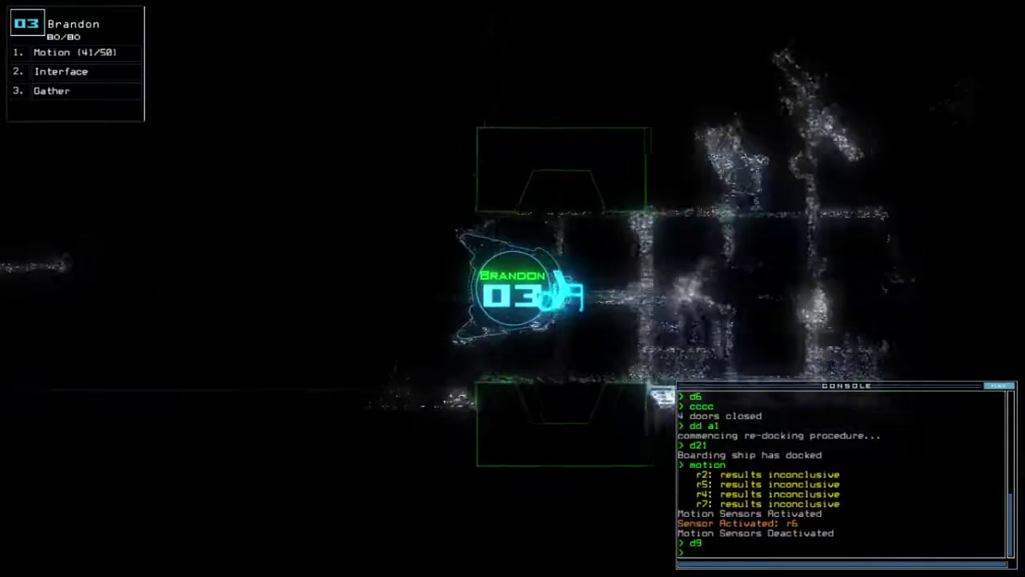
type("g")
key("Return")
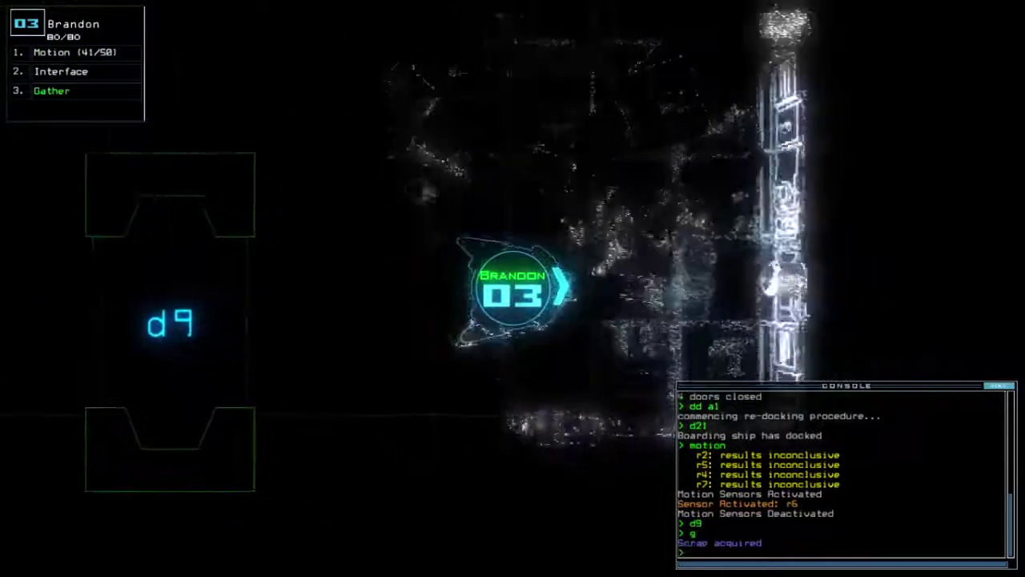
Collect more scrap, operate door d14, and head Brandon back toward door d9.
key("Up")
type("g")
key("Return")
type("g14")
key("Return")
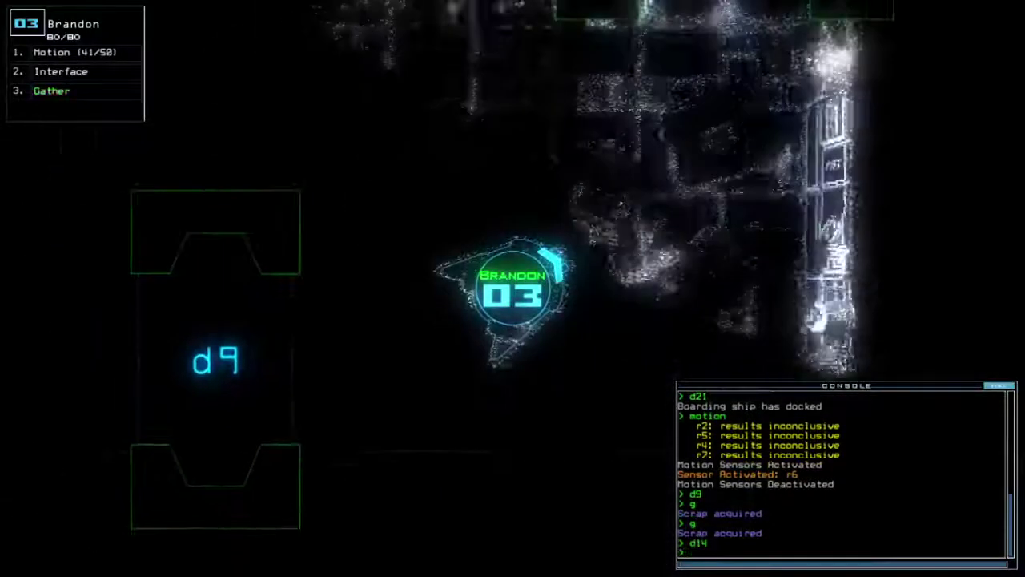
key("Left")
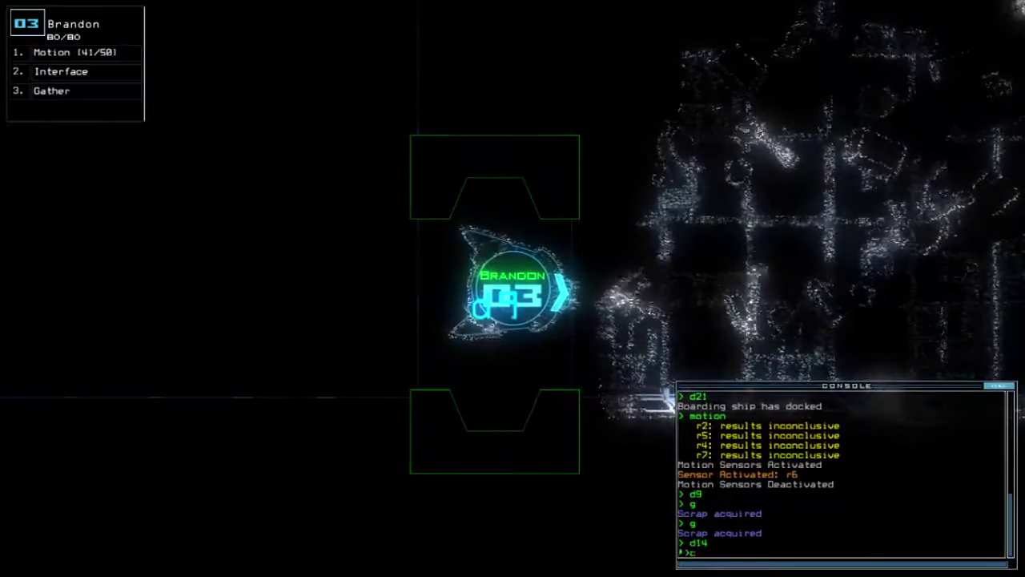
type("ccc")
Close all open doors, then open doors d21 and d4.
key("Return")
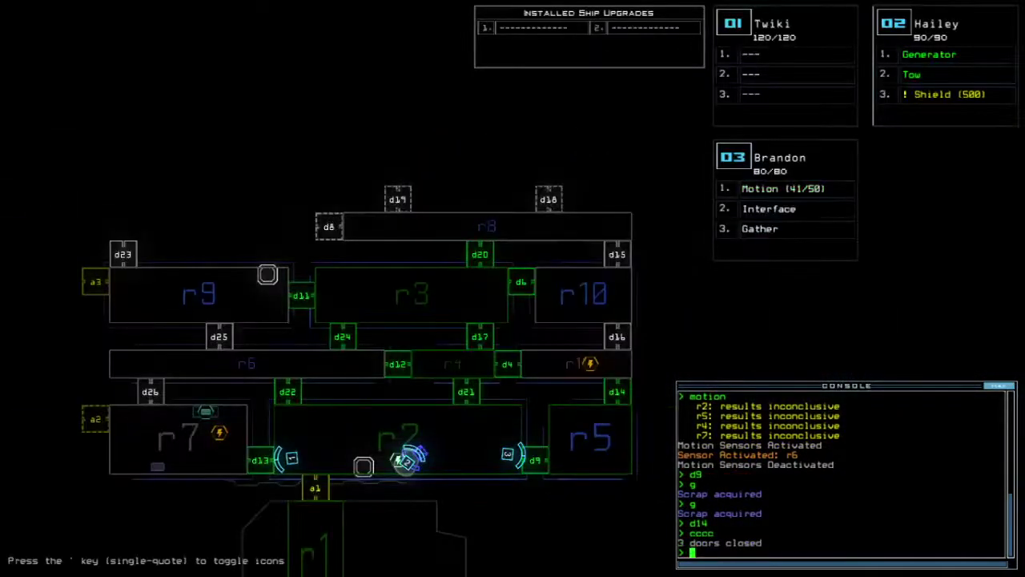
type("d21")
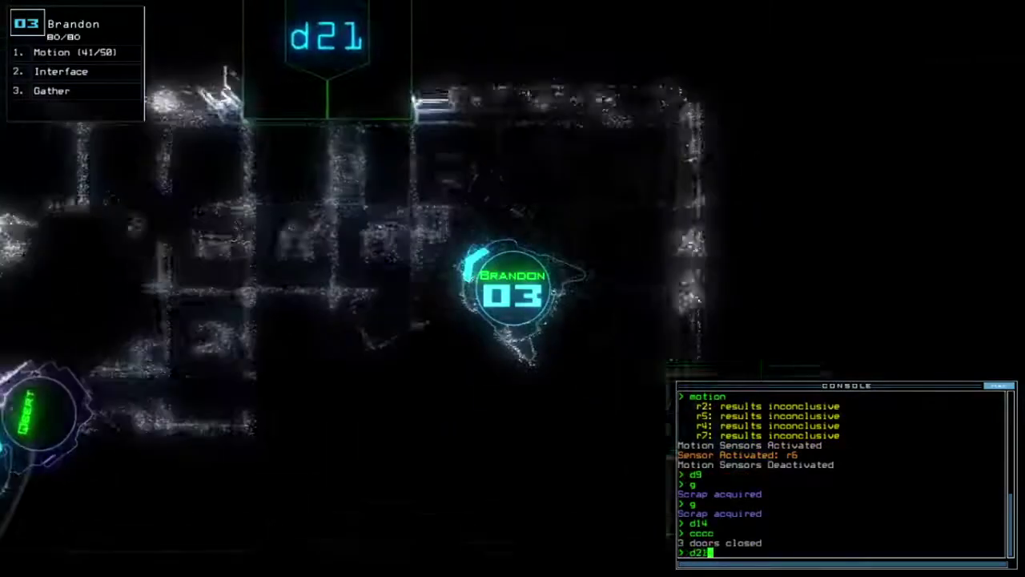
key("Return")
type("d4")
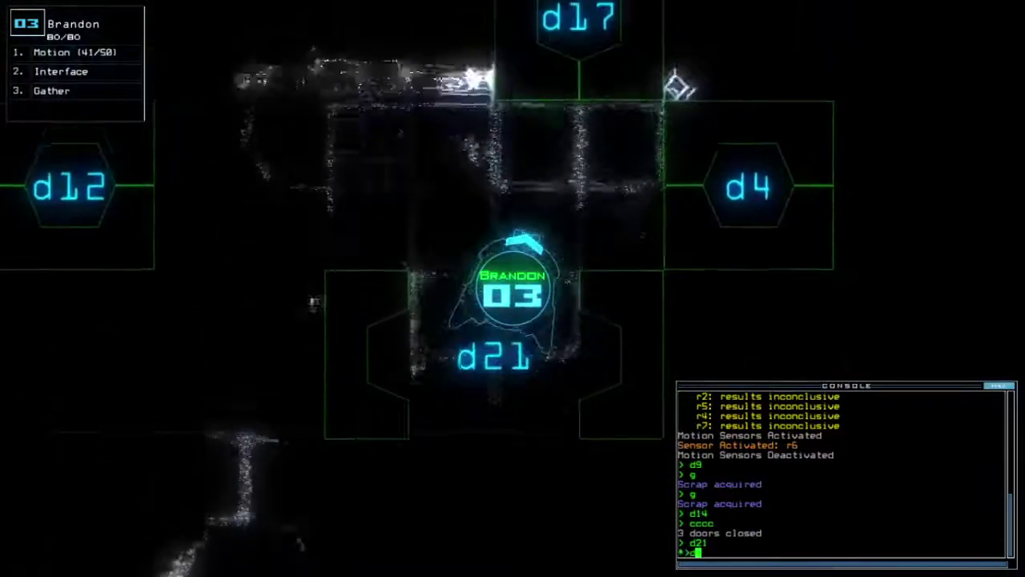
key("Return")
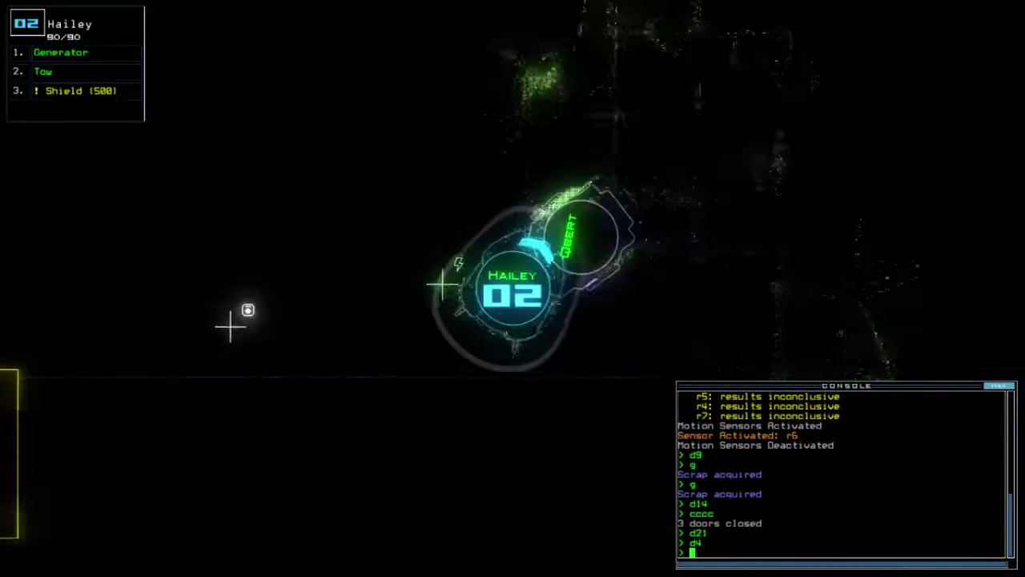
type("ar")
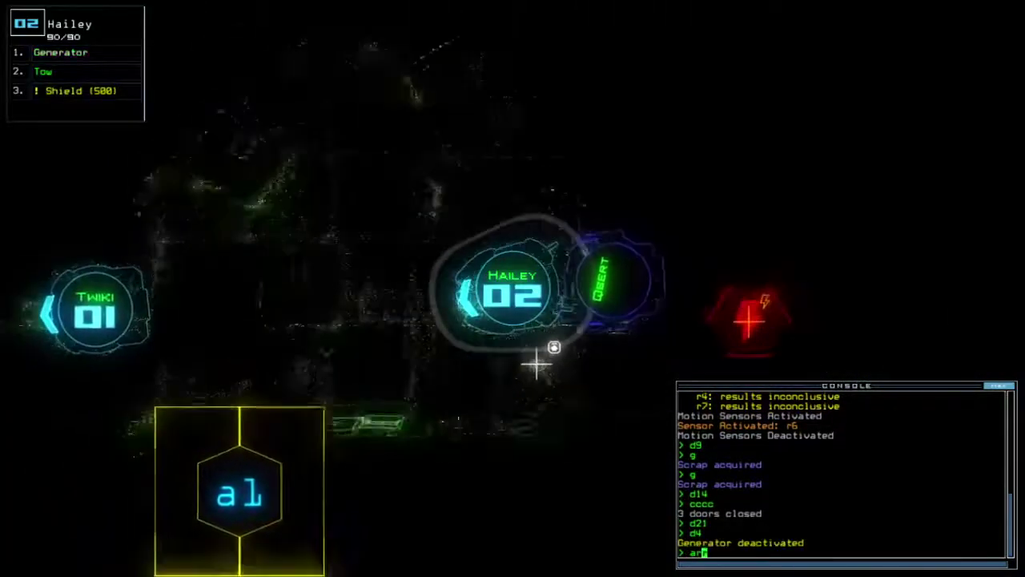
type("r")
Open room r1's doors, send Twiki back to the ship, and release the towed Qbert.
key("Return")
type("back 1")
key("Return")
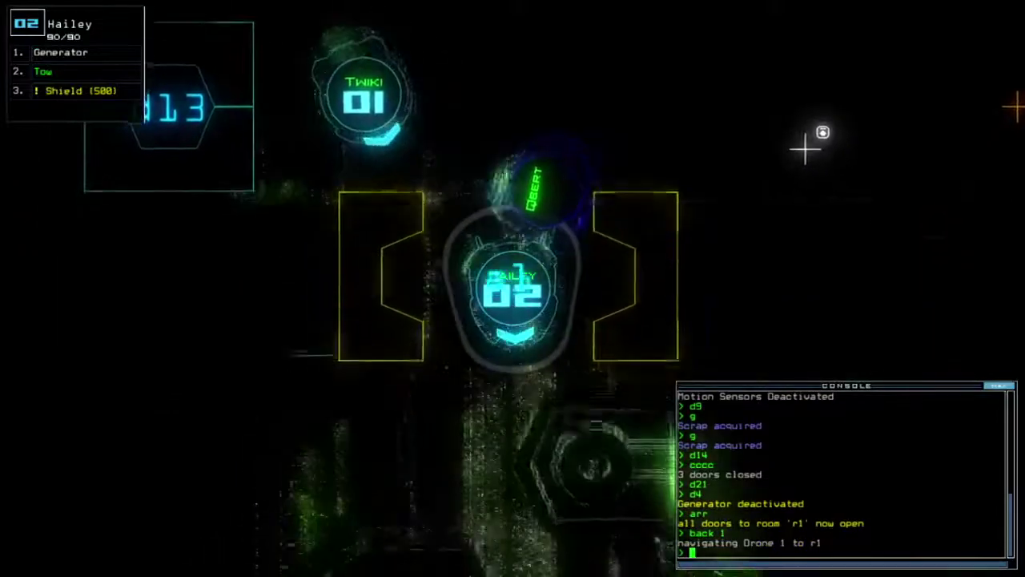
type("tow")
key("Return")
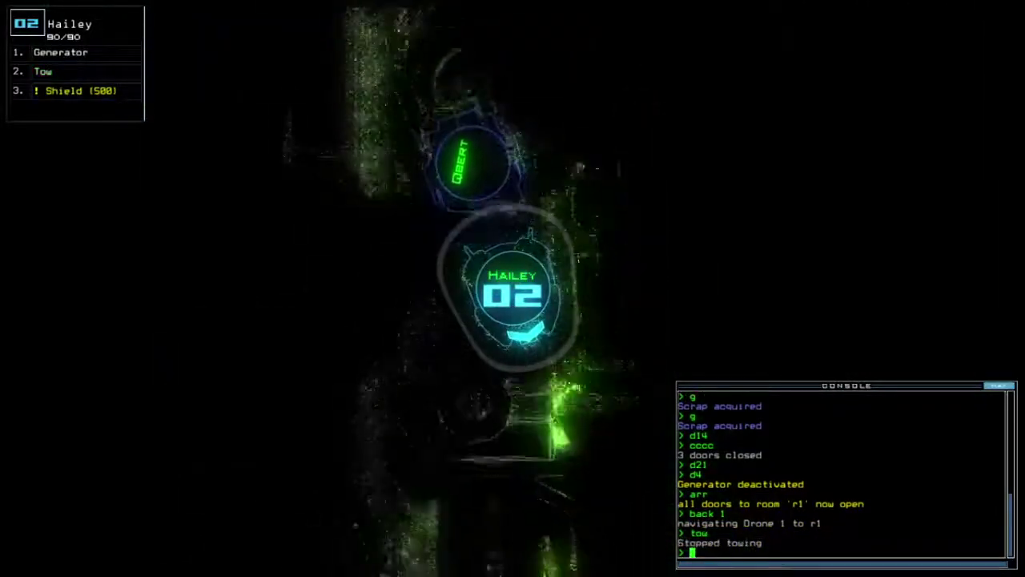
Drive Hailey through a1 to Brandon near d21, resealing room r1's doors on the way.
key("Up")
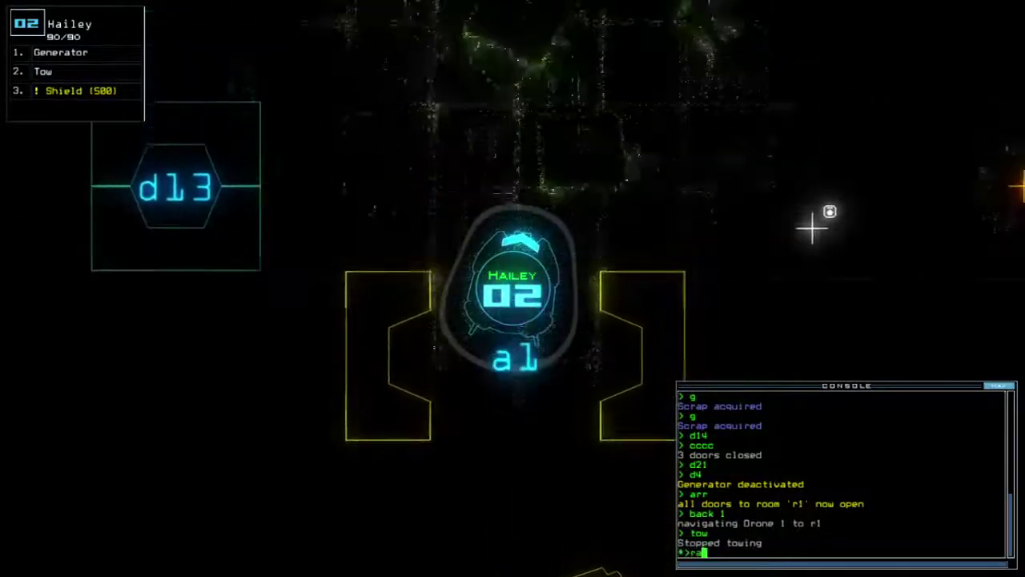
type("ra")
key("Return")
key("Right")
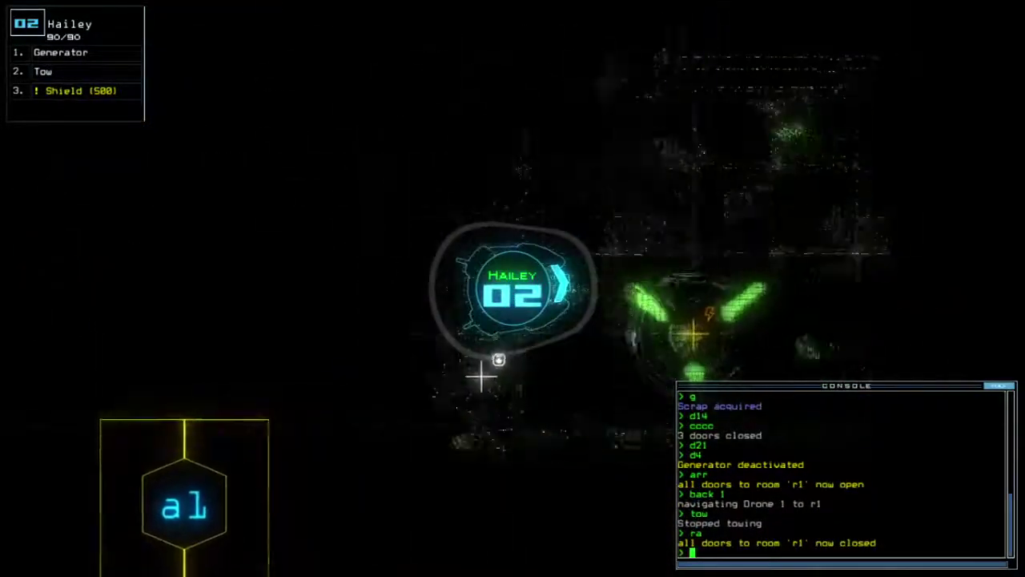
key("Up")
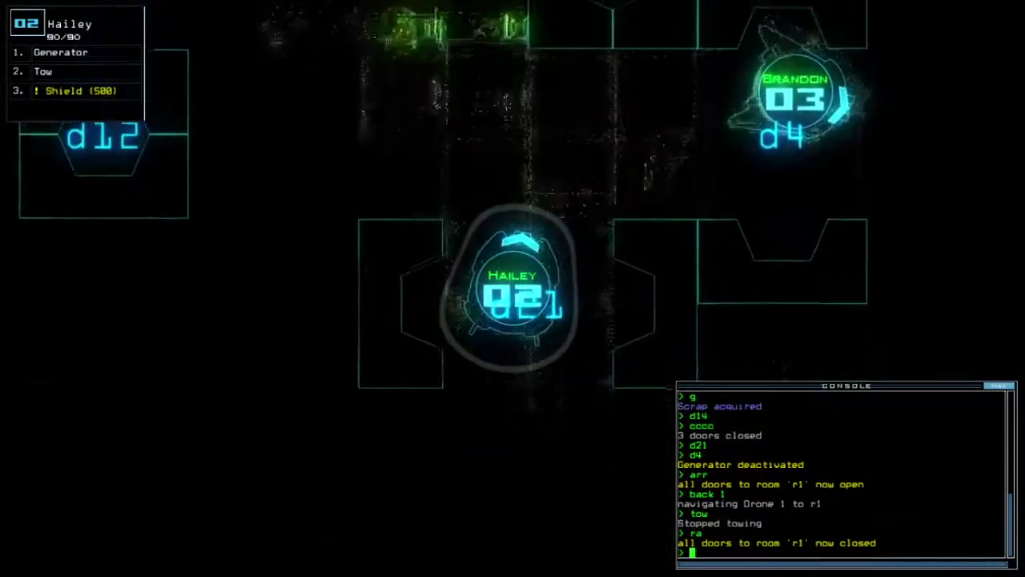
key("Right")
key("Right")
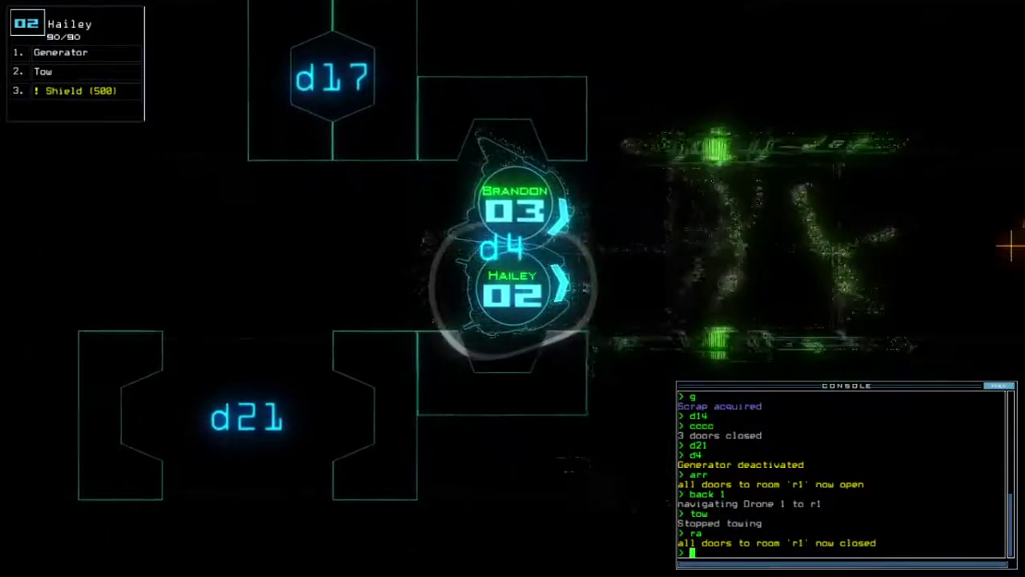
key("Tab")
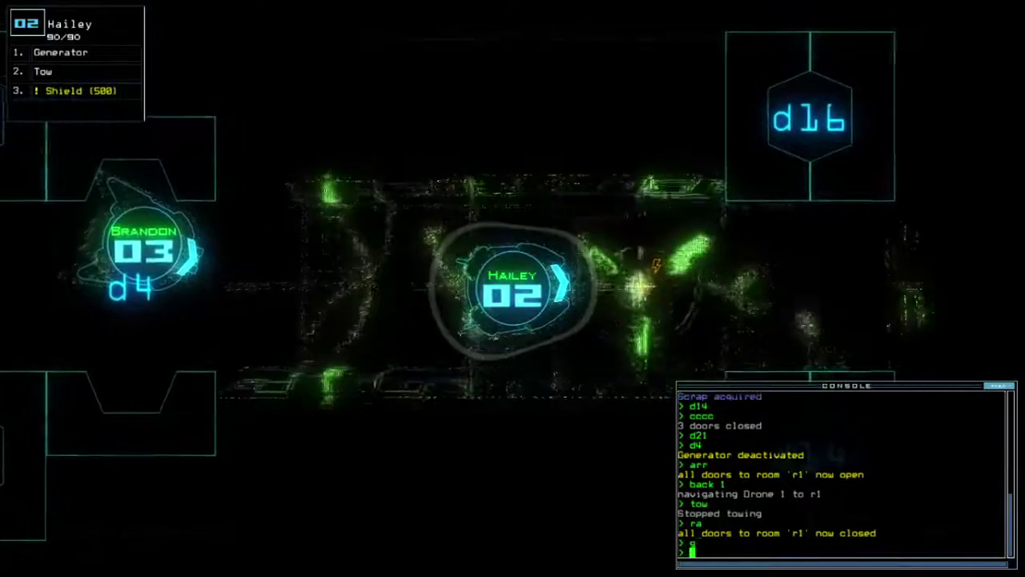
type("g")
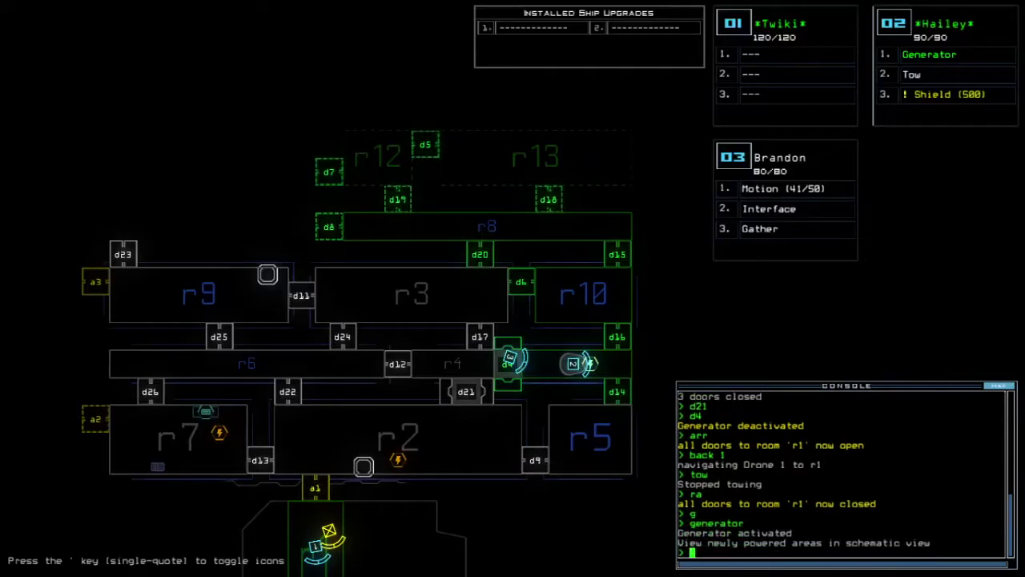
Run a motion scan and the 'f r10 r3' command on rooms r10 and r3.
key("Tab")
type("motion")
key("Return")
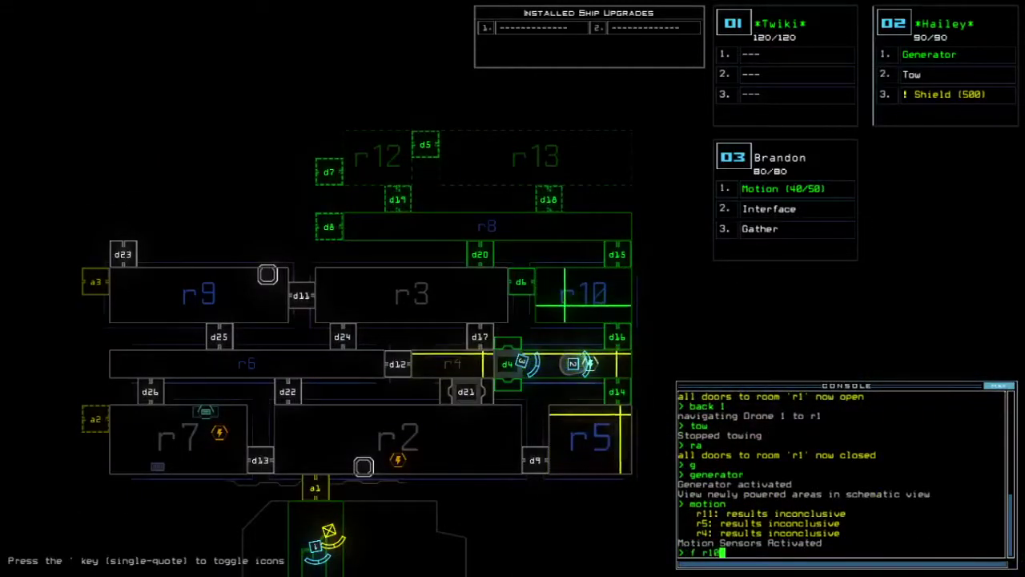
type(" r3")
key("Return")
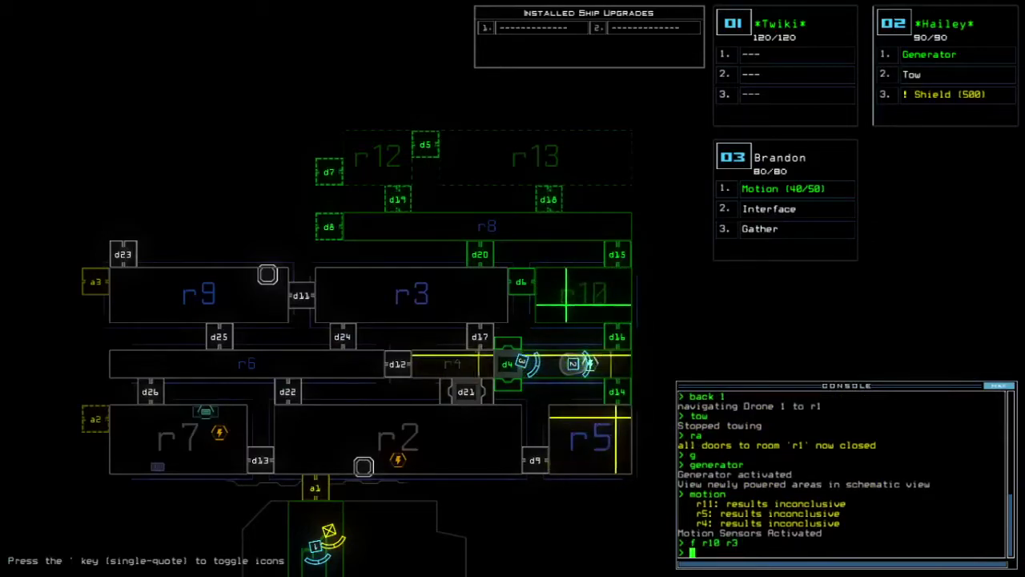
key("Tab")
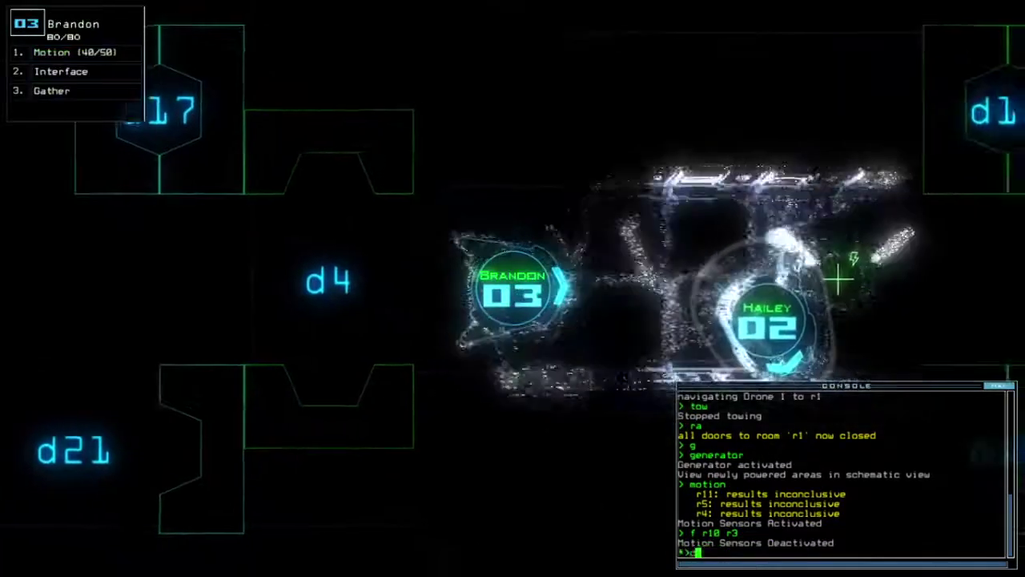
type("d16")
Open door d16, close the open doors, and start re-docking at airlock a2.
key("Return")
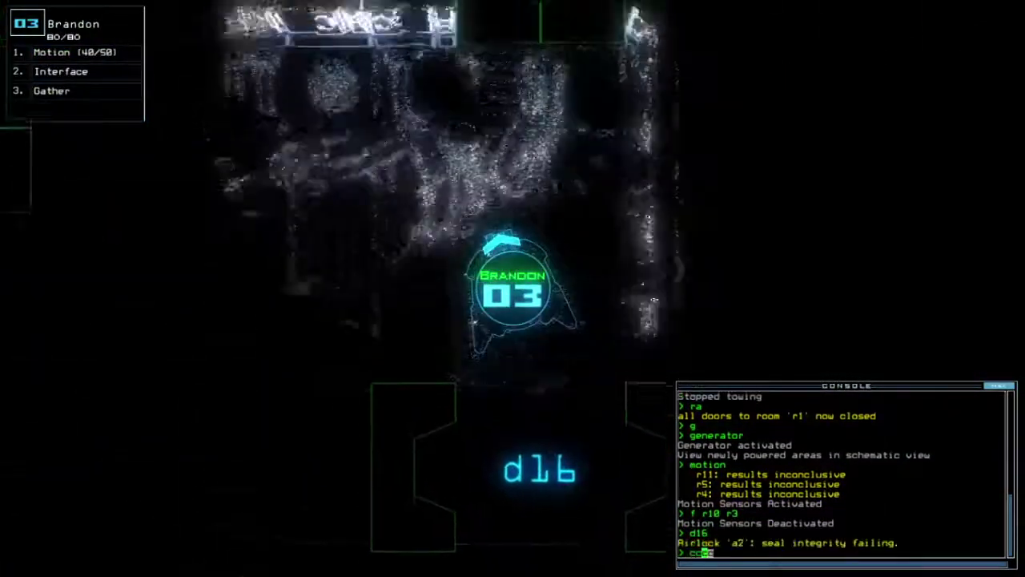
type("cccc")
key("Return")
key("Tab")
type("a2")
key("Return")
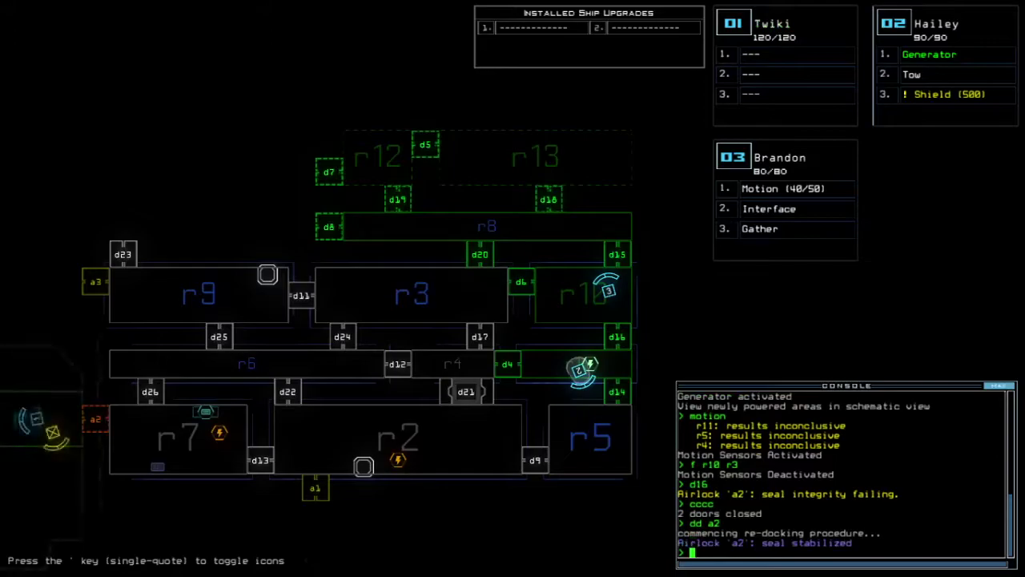
Send Brandon through doors d15 and d16, closing d15 behind him, then scan for motion.
key("Tab")
type("d1")
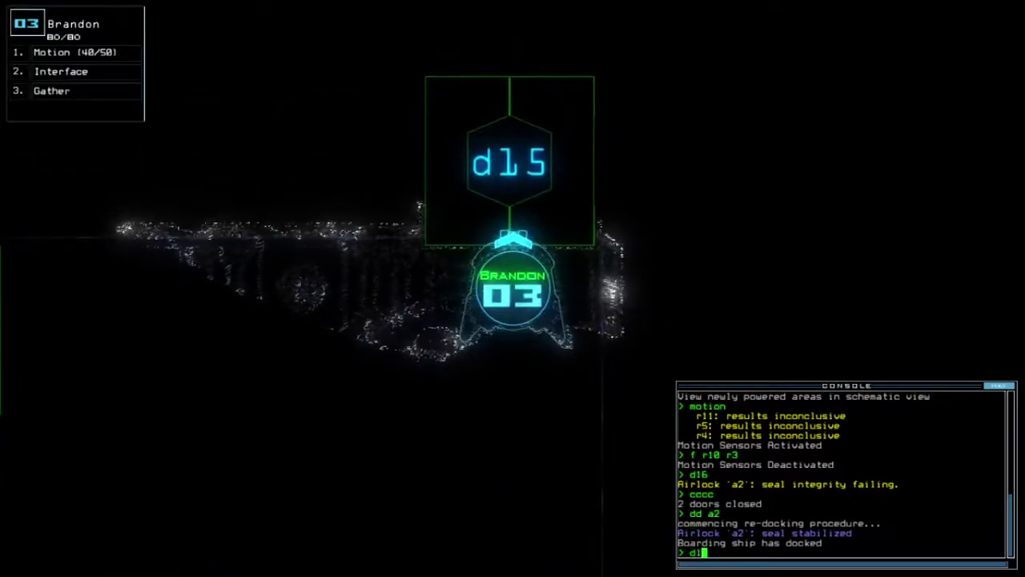
type("cccc")
key("Return")
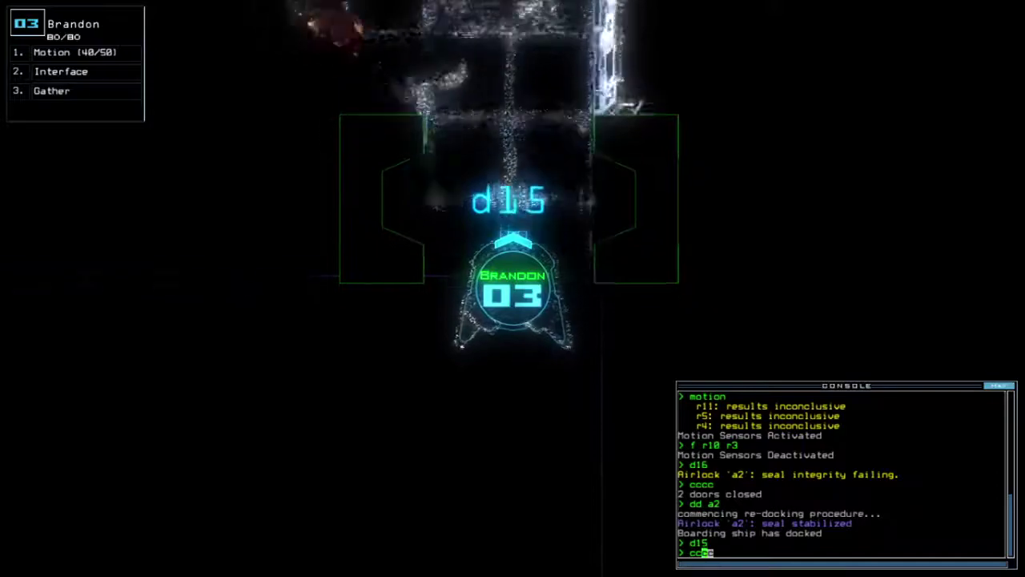
key("Return")
type("d16")
key("Return")
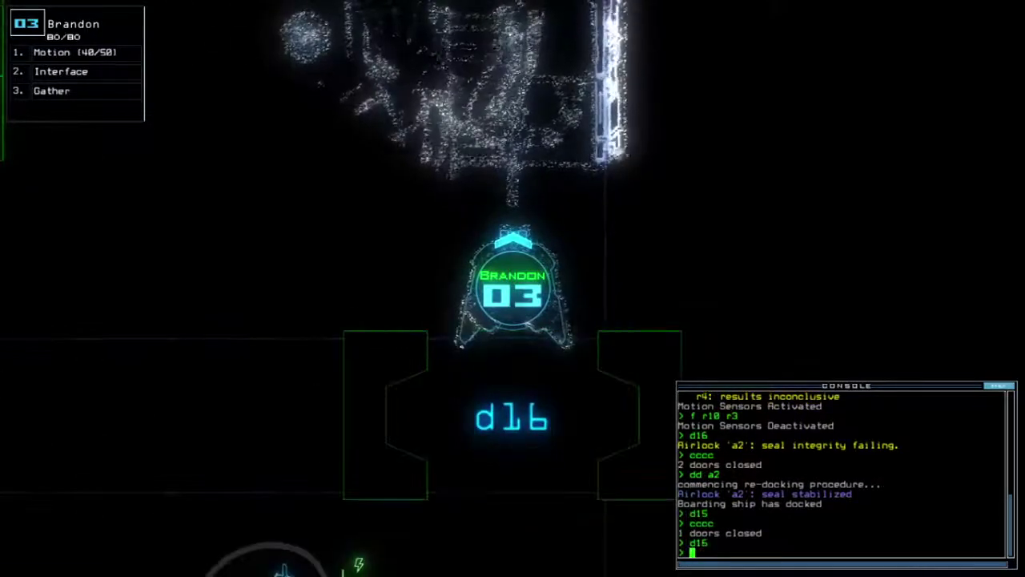
type("d16")
key("Return")
key("Tab")
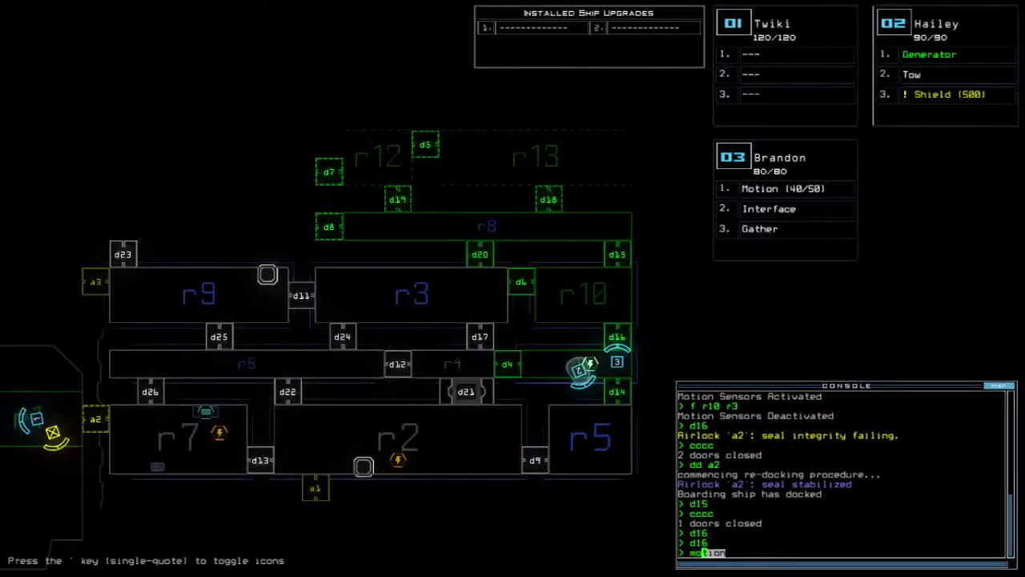
key("Return")
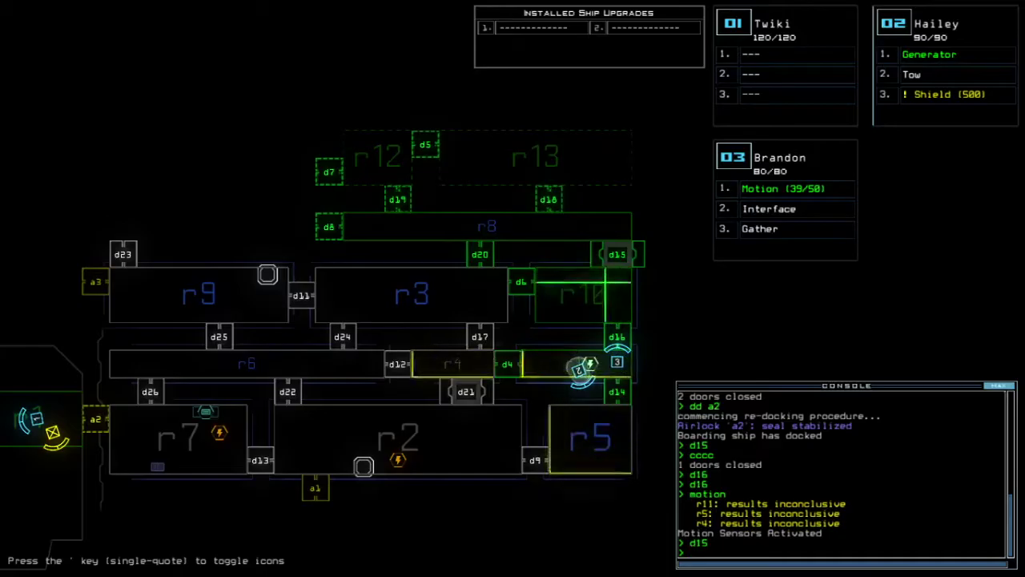
Drive Twiki down near airlock a2, then up and to the left.
key("Tab")
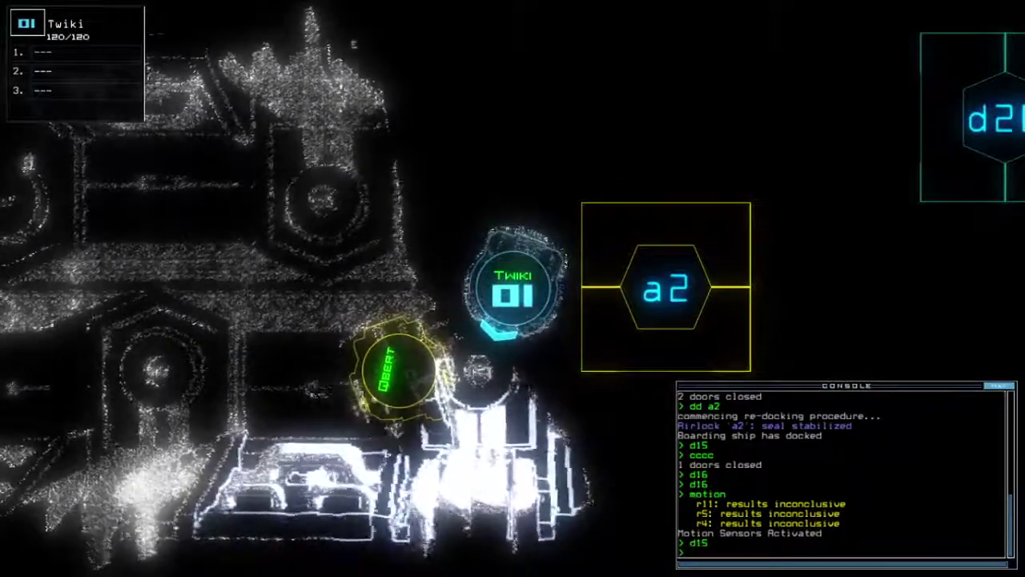
key("Down")
key("Up")
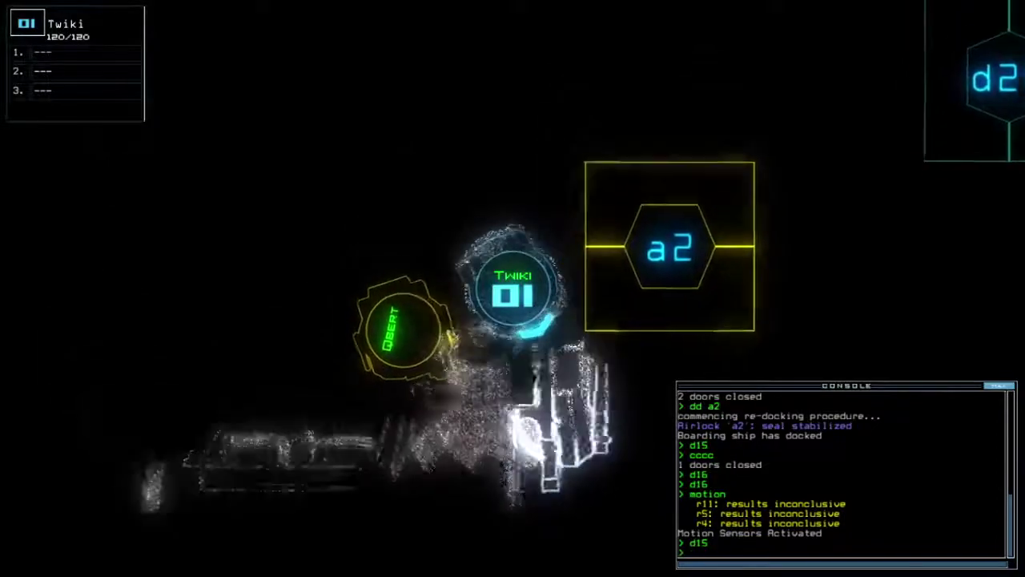
key("Left")
key("Tab")
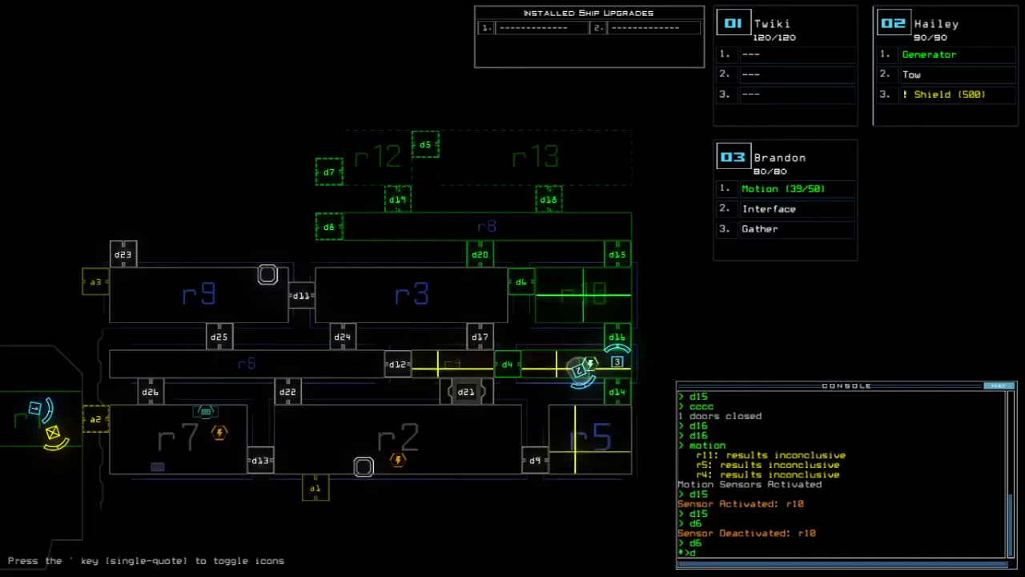
Take Brandon left through door d15 and gather all the scrap in the room.
key("Tab")
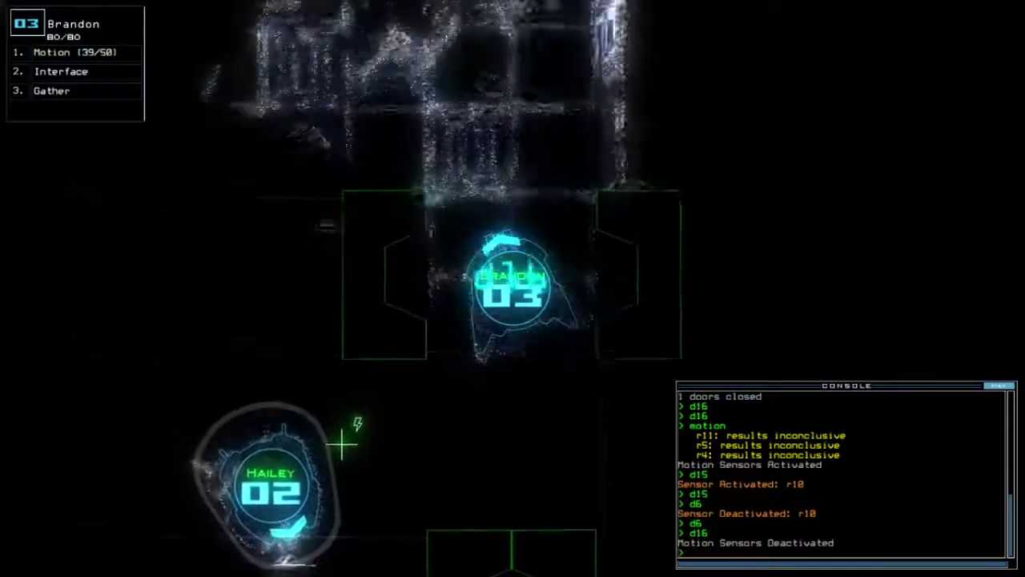
key("Up")
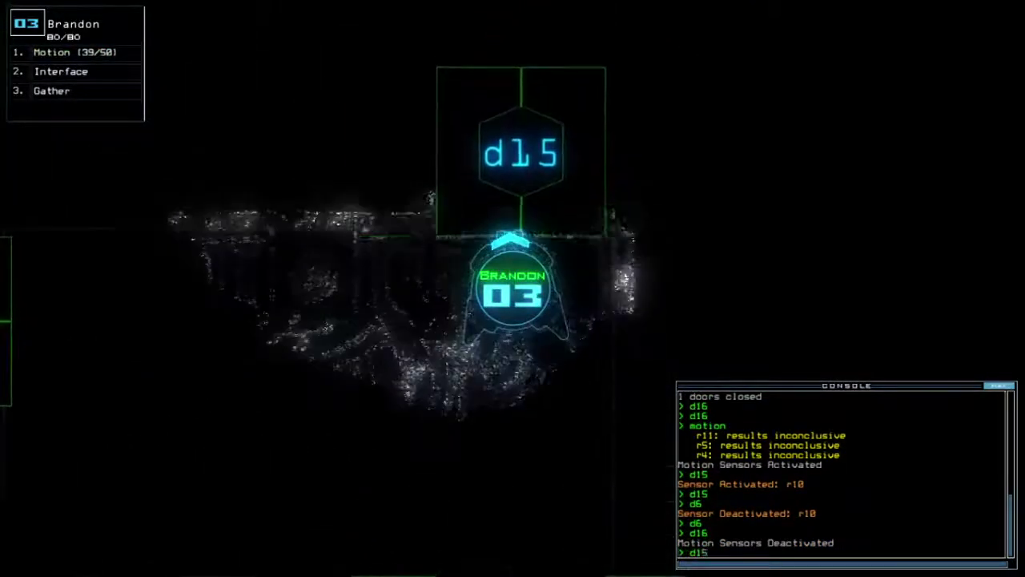
type("d15")
key("Return")
key("Left")
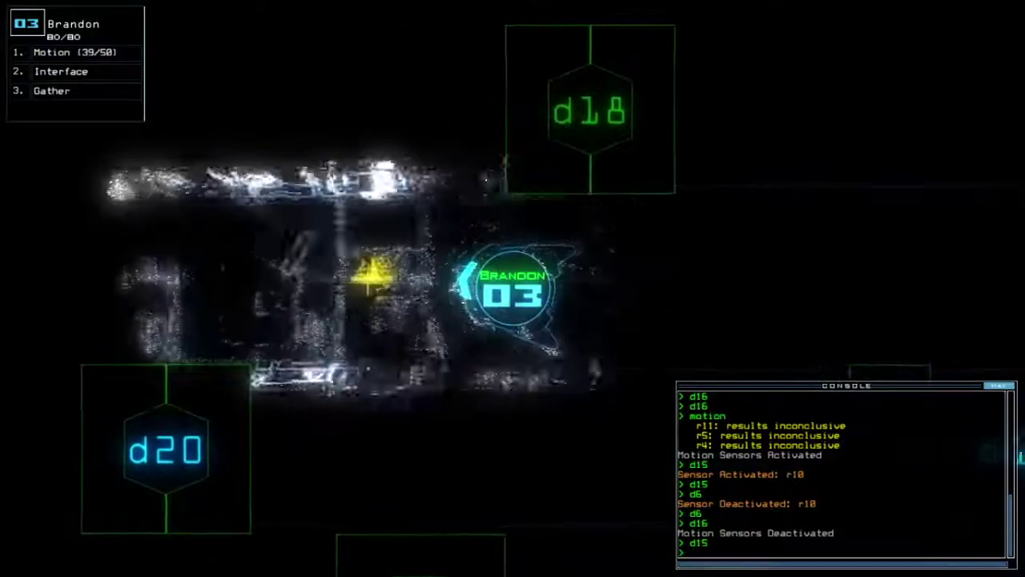
type("g")
key("Return")
type("g")
key("Return")
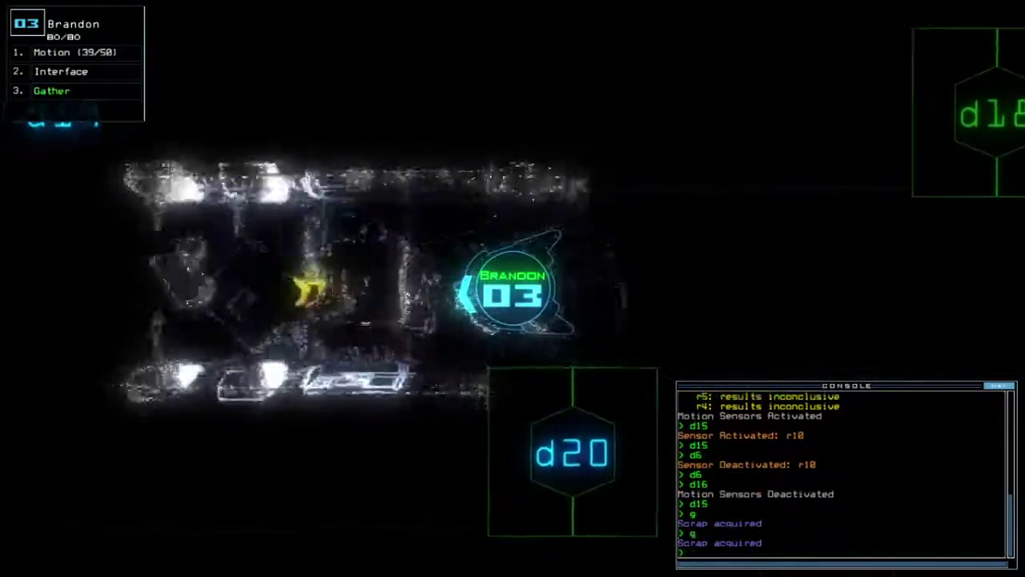
type("g")
key("Return")
type("g")
key("Return")
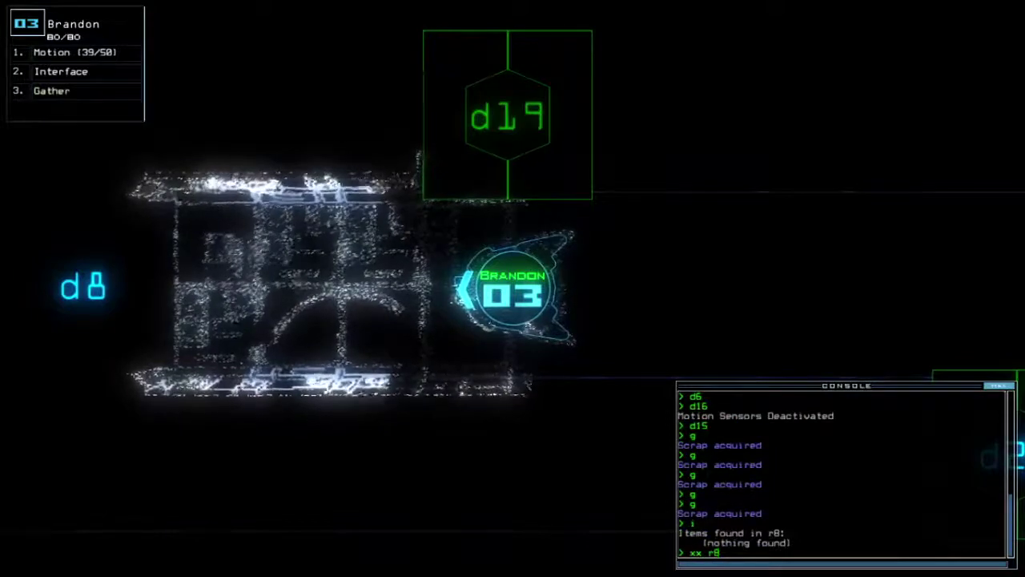
type("d19")
Cycle room r8's doors, then move Brandon up through door d19.
key("Return")
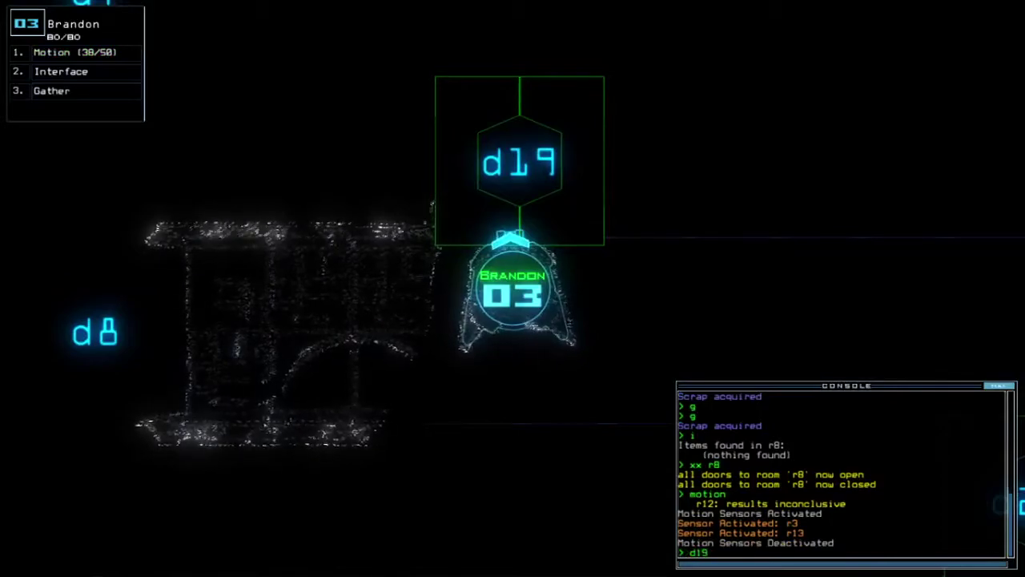
key("Return")
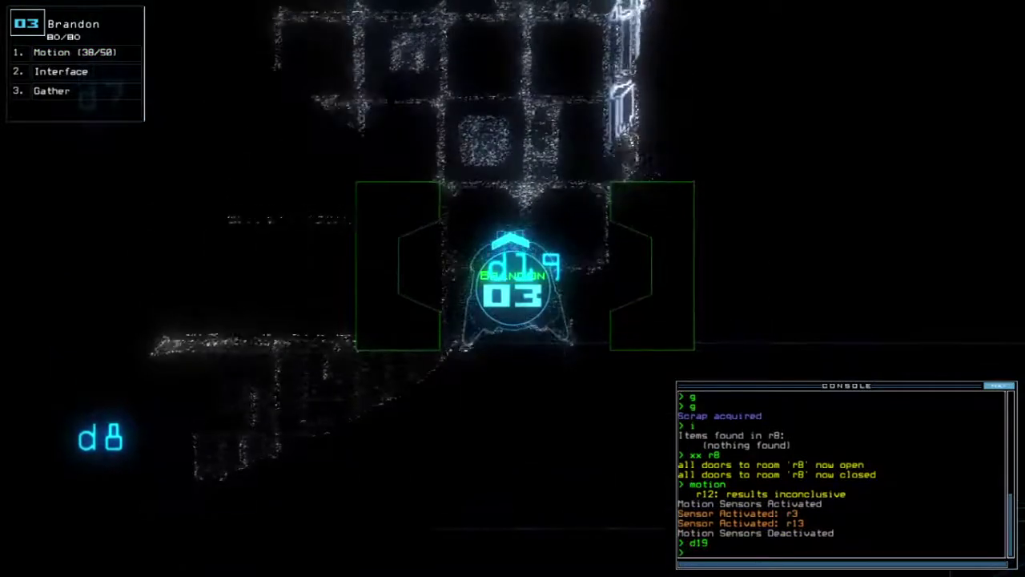
type("cc")
key("Up")
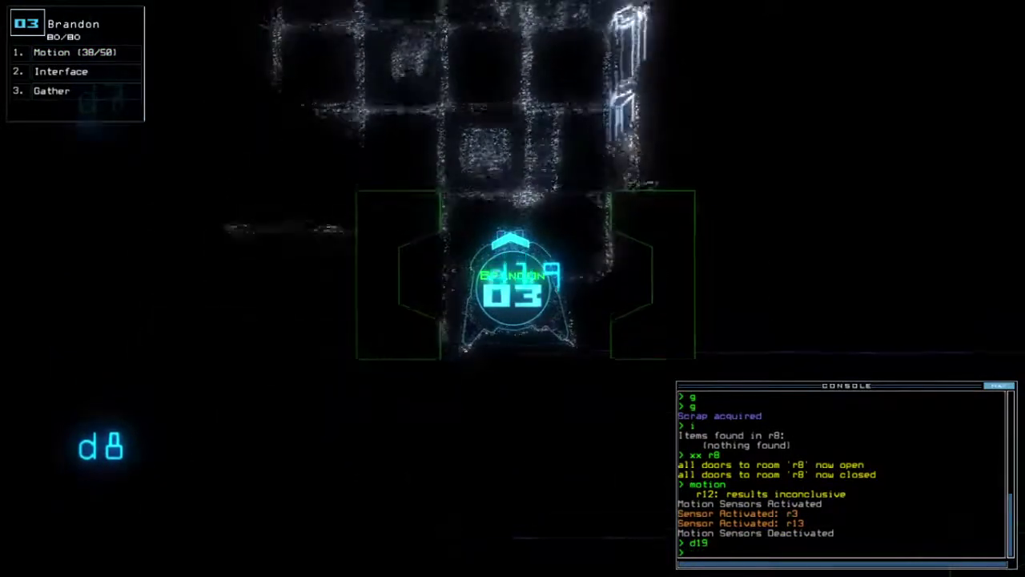
key("Left")
key("Tab")
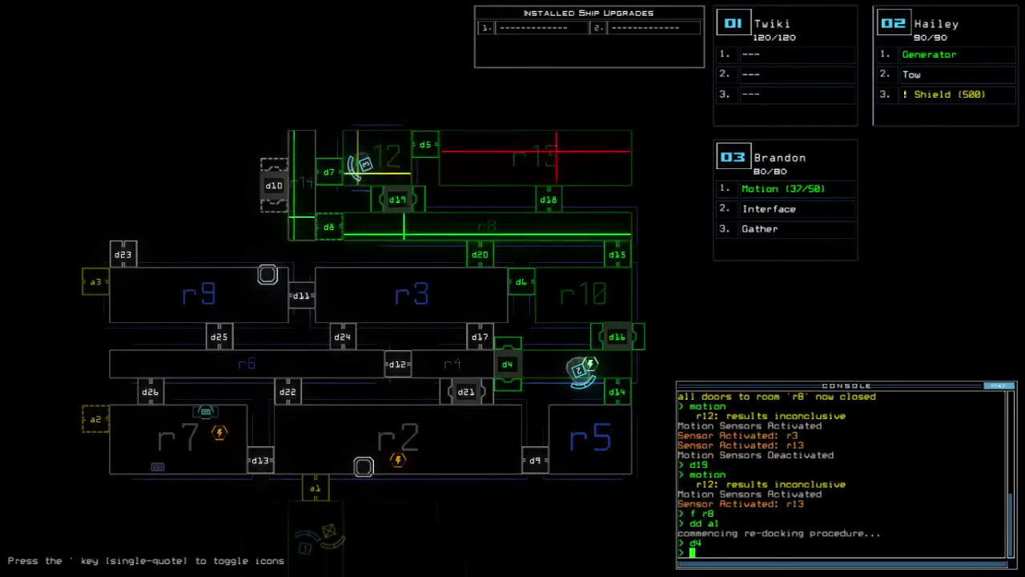
type("r")
Open room r1's doors and drive Twiki out of airlock a1 through doors d21, d4 and d16.
key("Return")
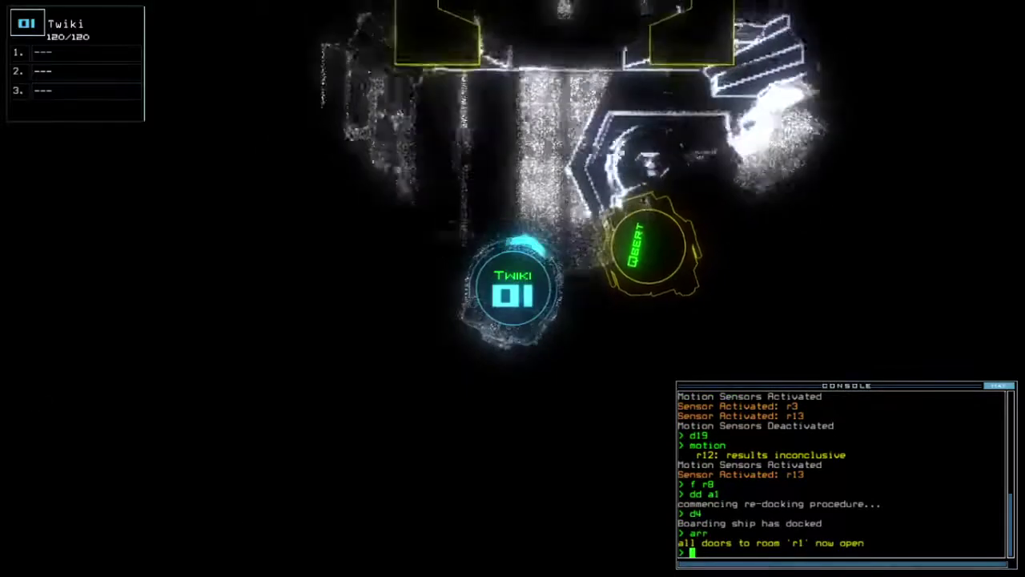
key("Up")
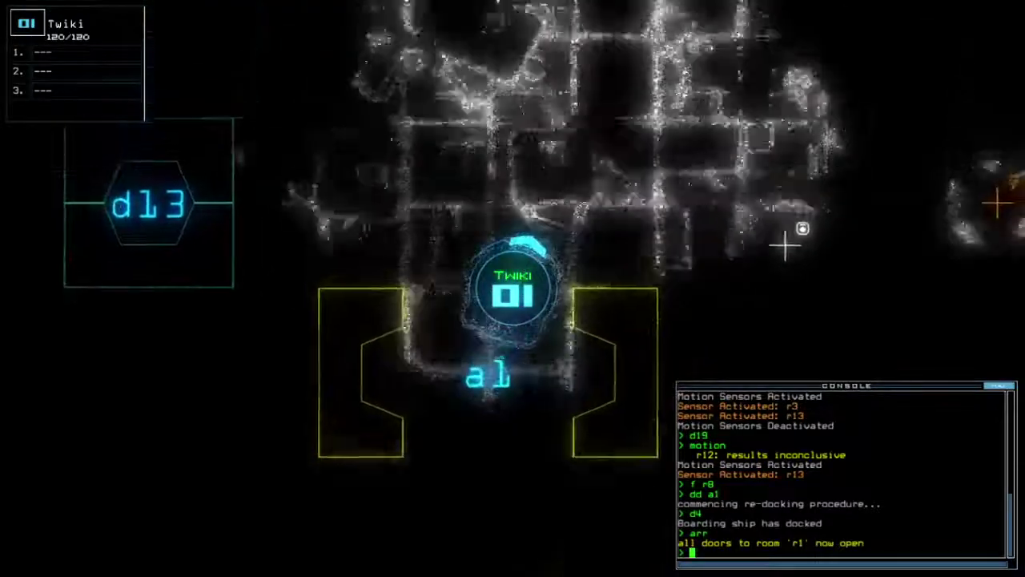
key("Right")
key("Up")
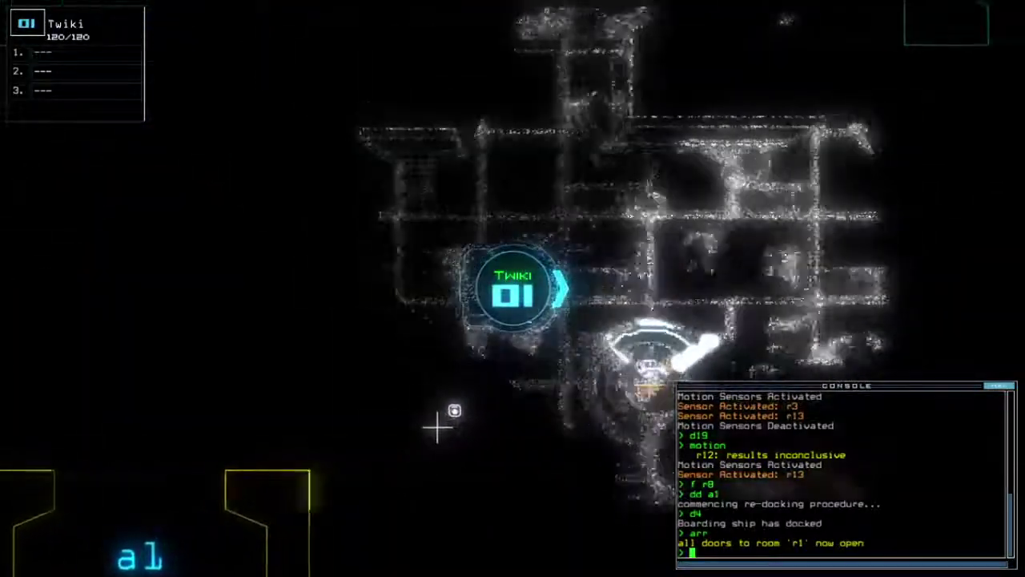
key("Left")
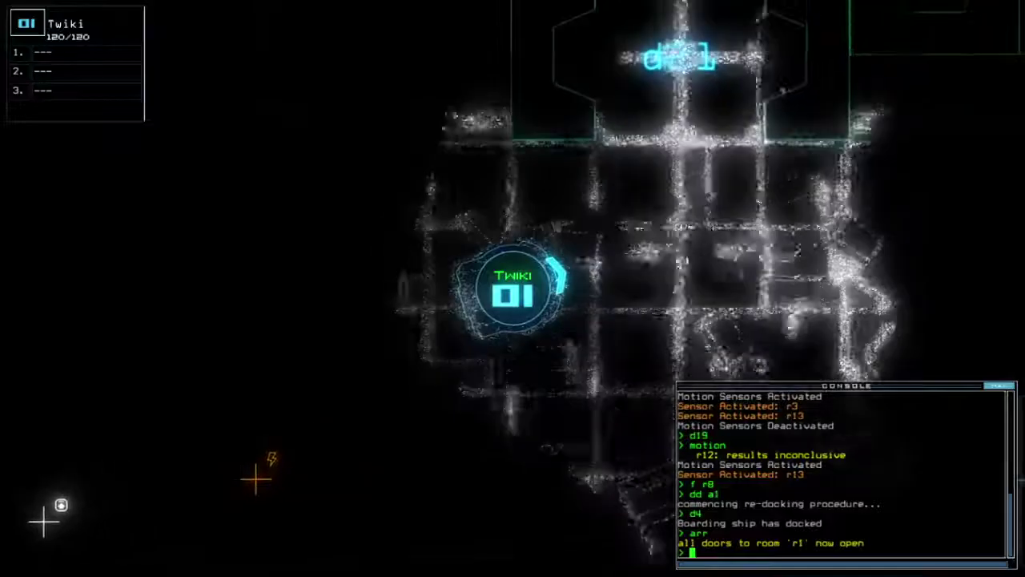
key("Right")
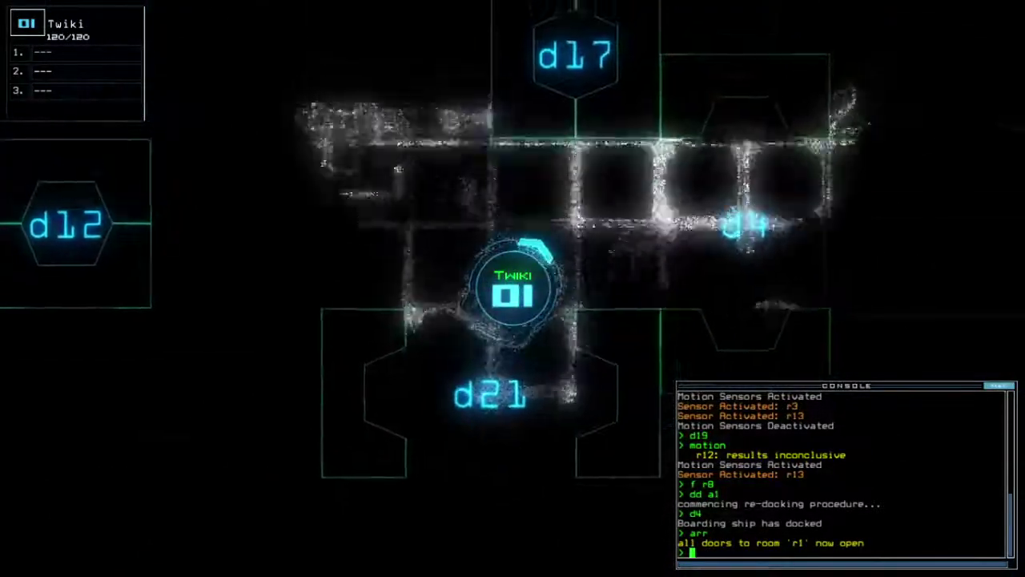
key("Up")
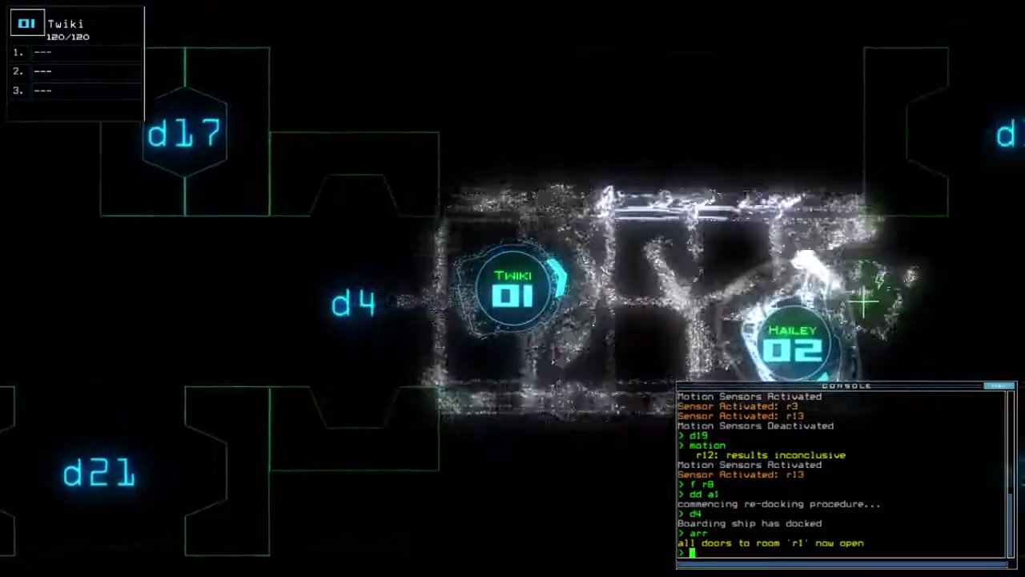
key("Up")
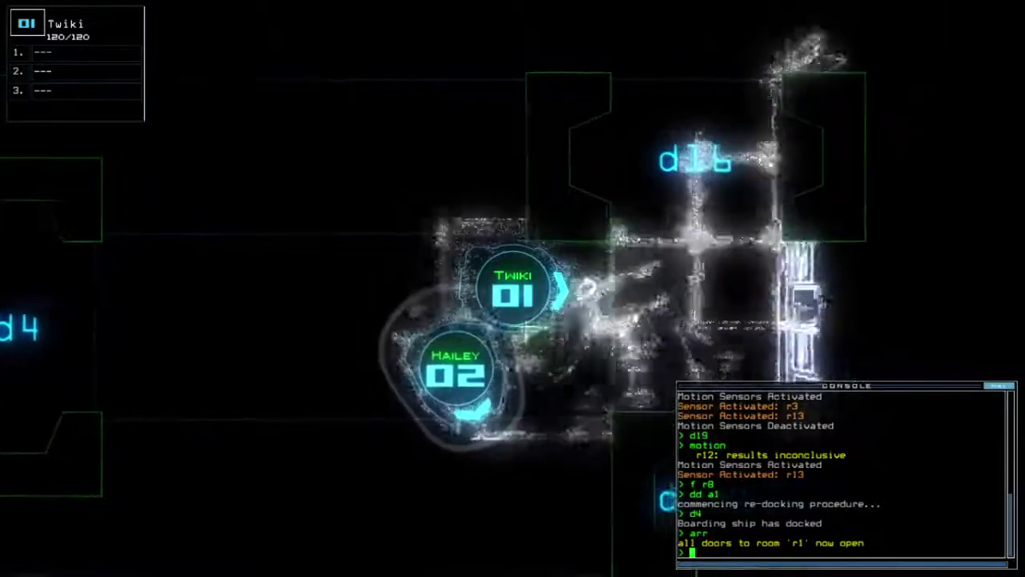
key("Up")
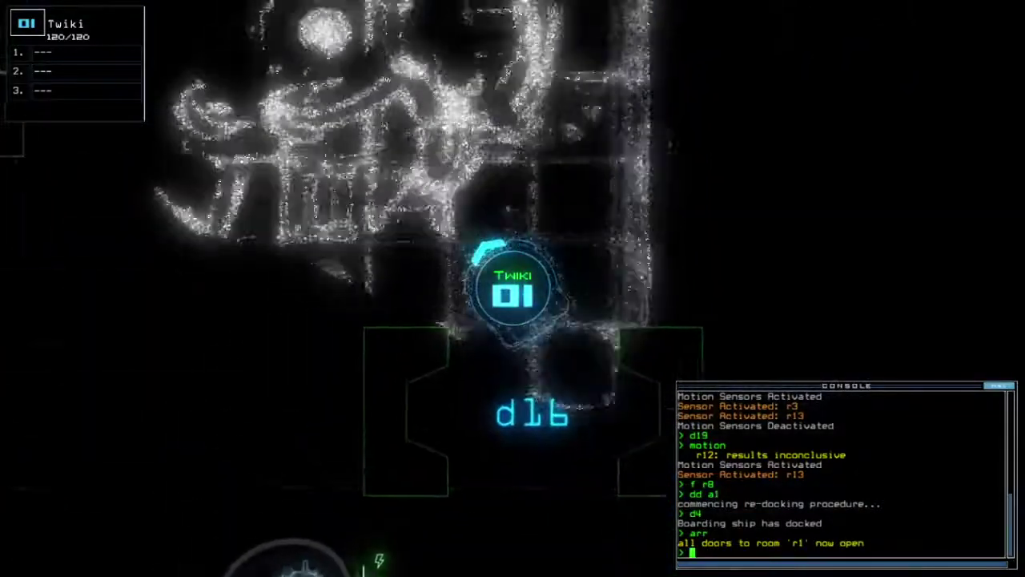
Toggle door d15 twice and move Twiki north through it.
key("Up")
key("Tab")
key("Tab")
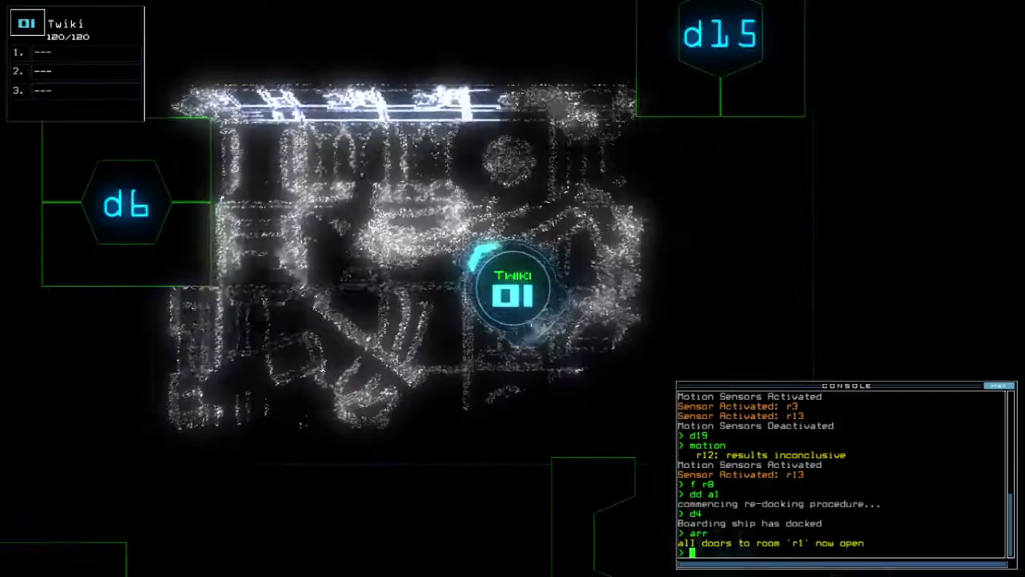
type("d1")
key("Up")
type("5")
key("Return")
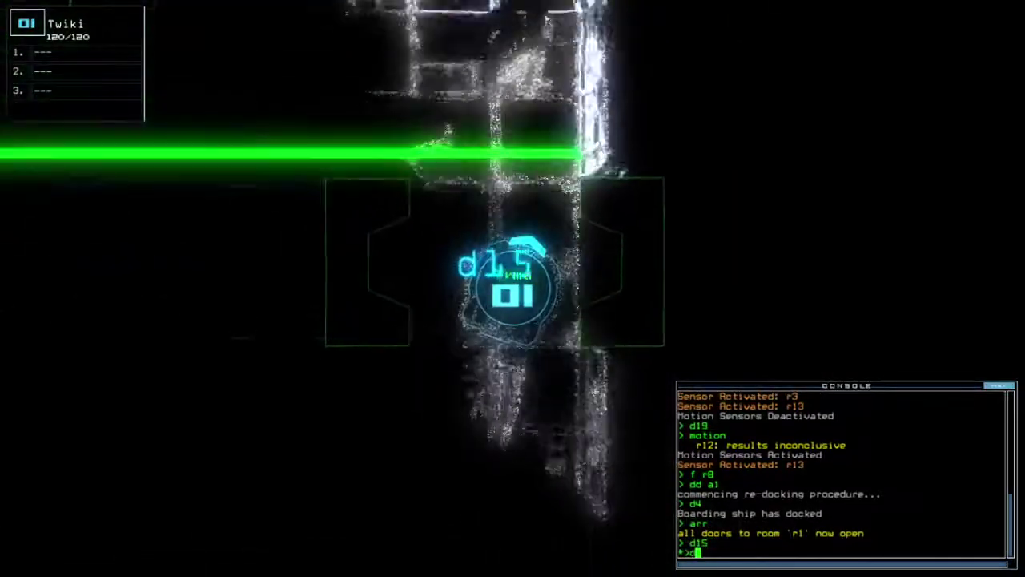
type("d1")
key("Up")
type("5")
key("Return")
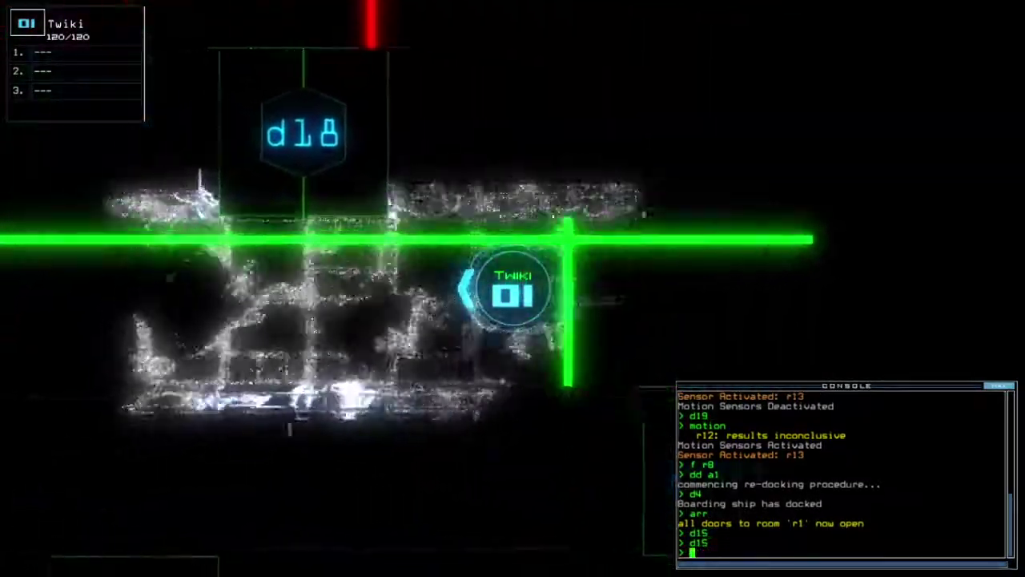
Drive Twiki west along the corridor and toggle door d8, checking the ship map.
key("Left")
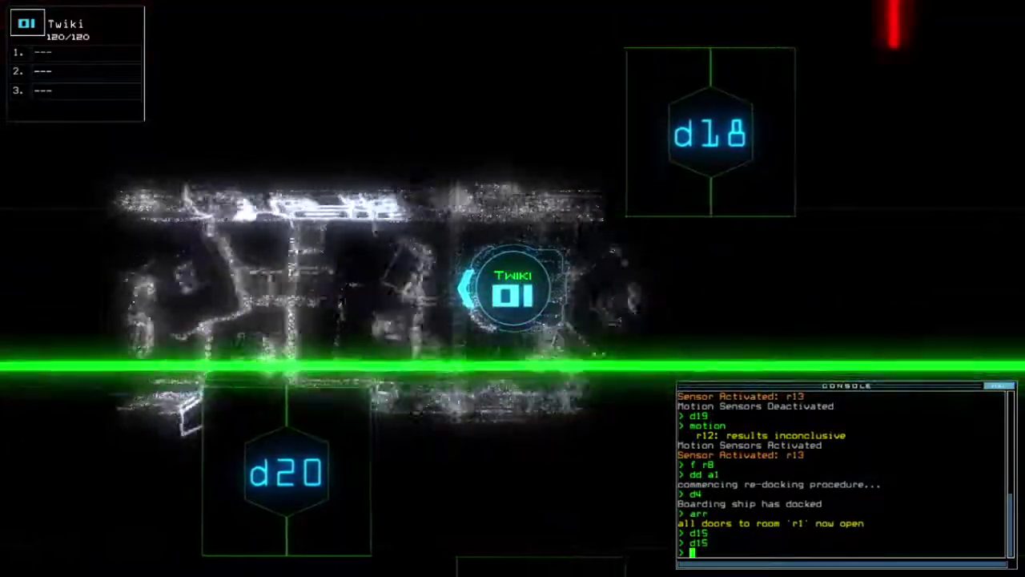
key("Left")
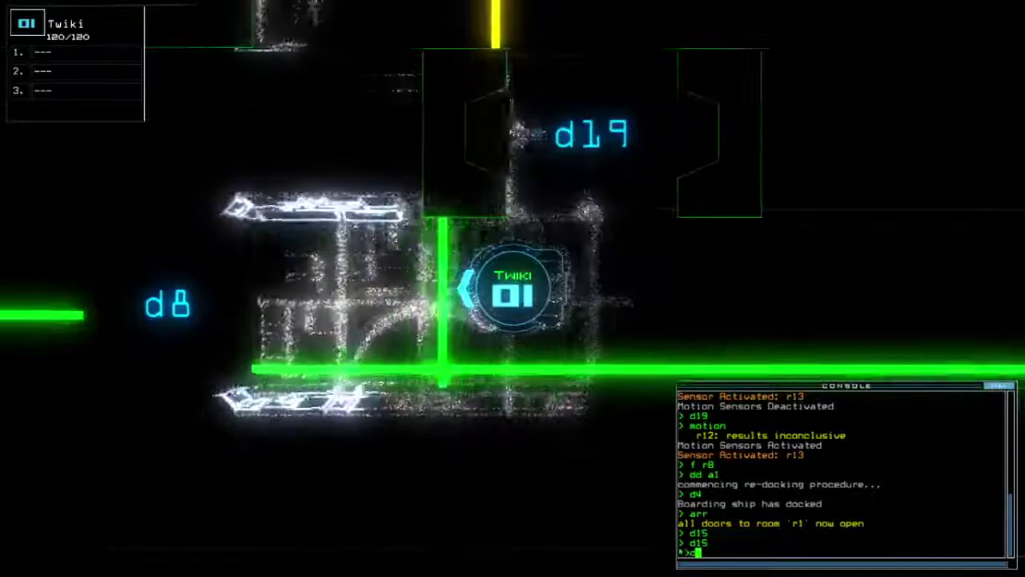
type("d8")
key("Left")
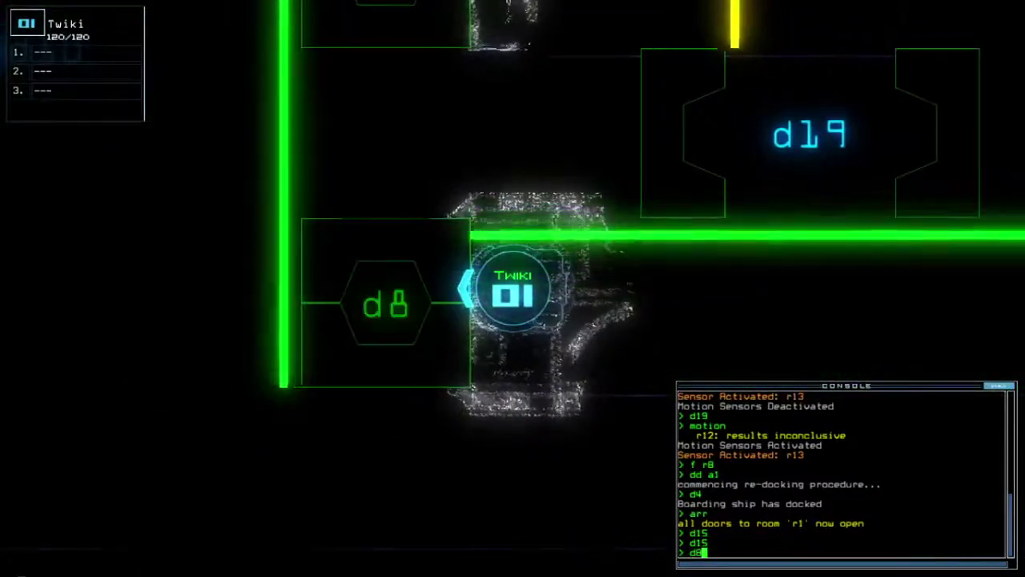
key("Return")
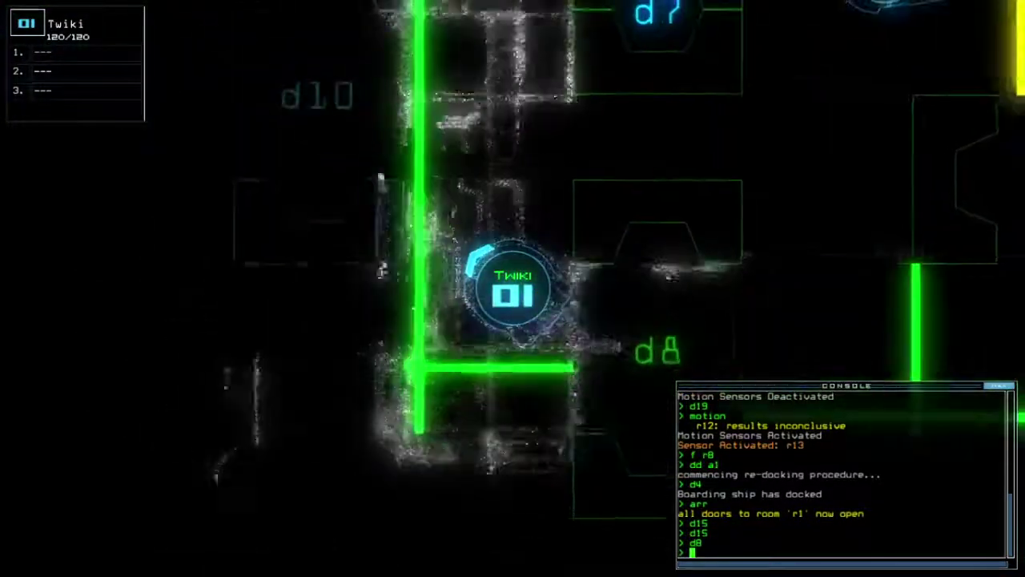
type("d8")
key("Return")
key("Tab")
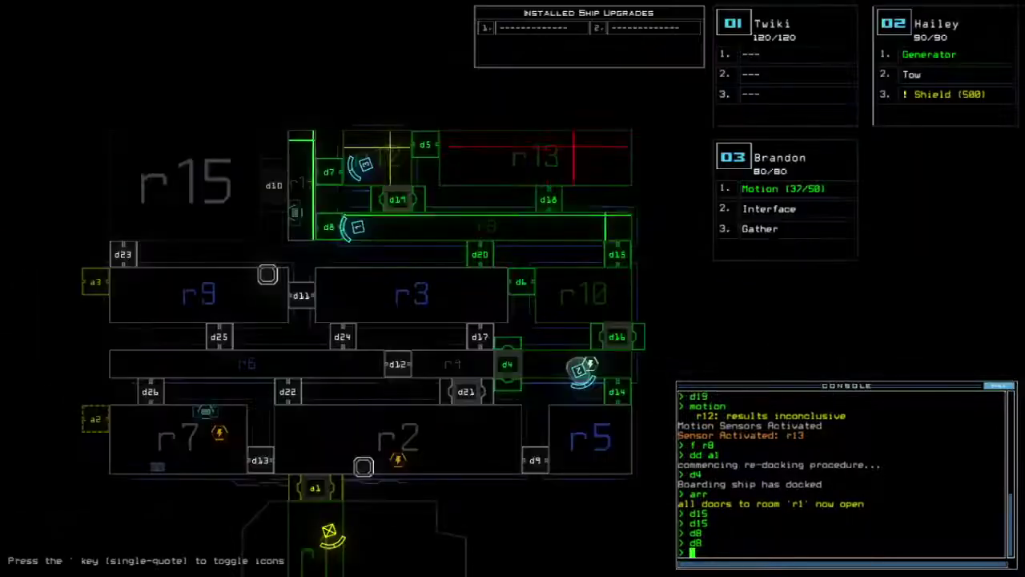
key("Tab")
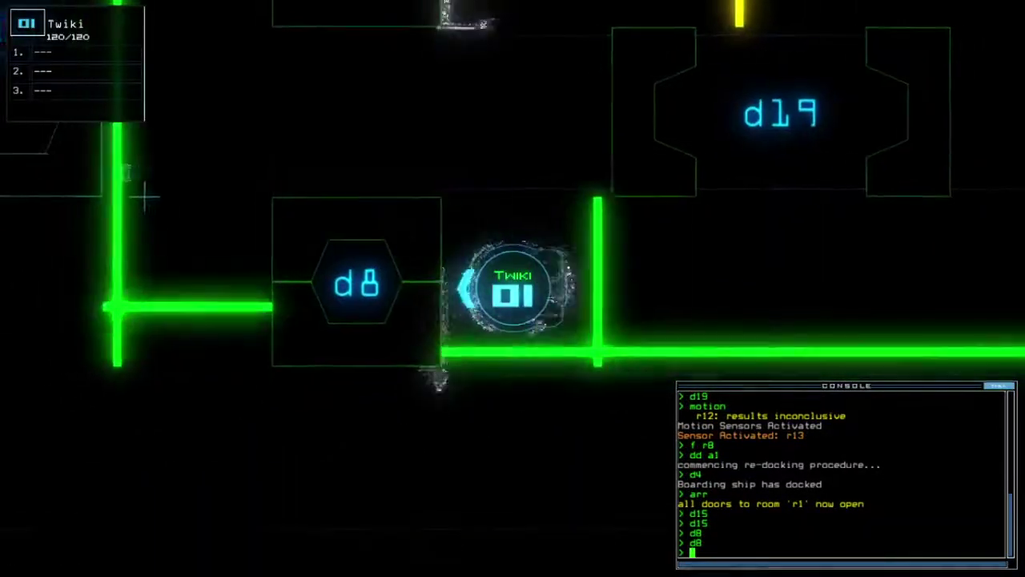
type("d8")
key("Return")
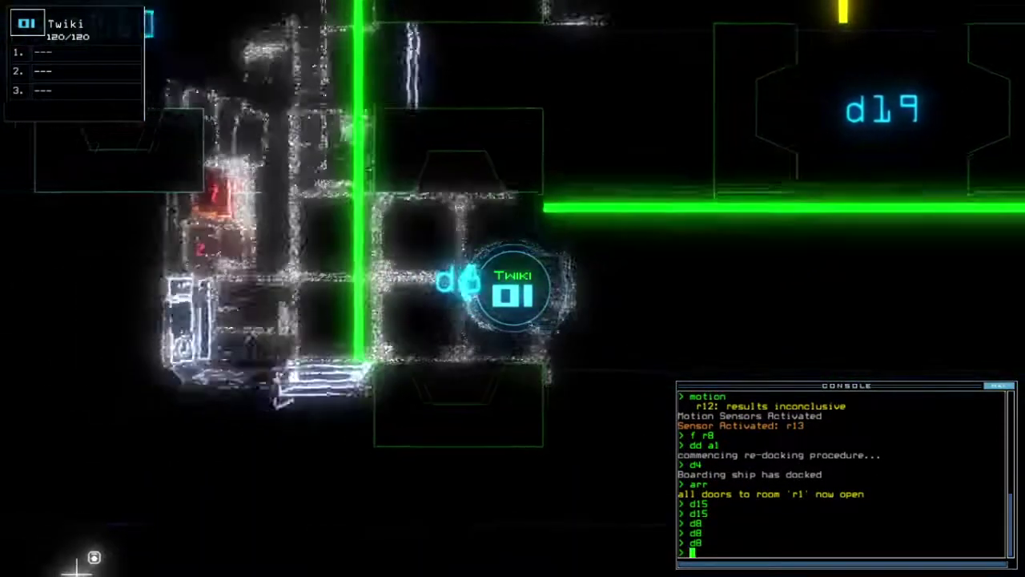
Drive Twiki through door d8 and re-dock the ship at airlock a2.
key("Up")
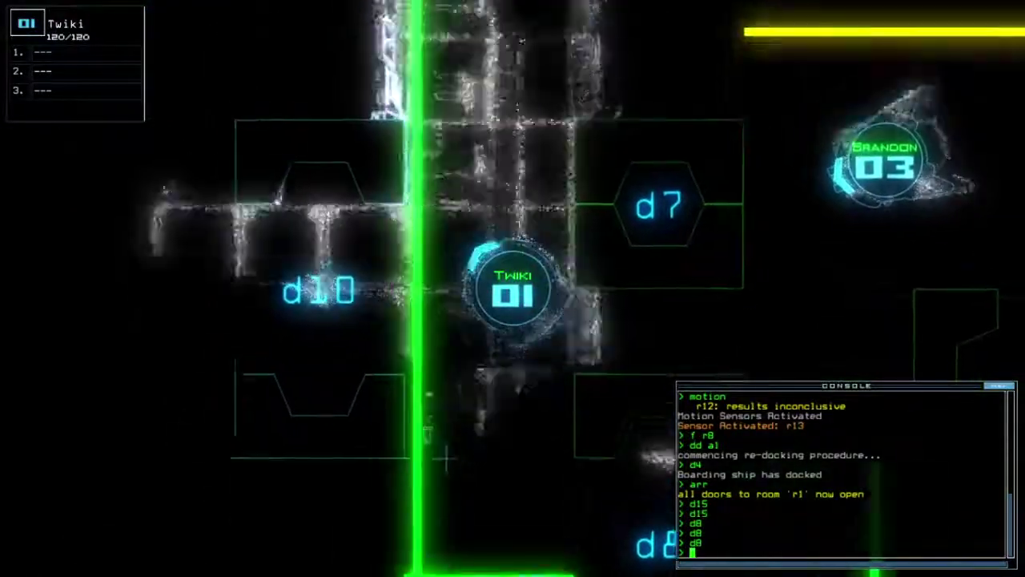
key("Left")
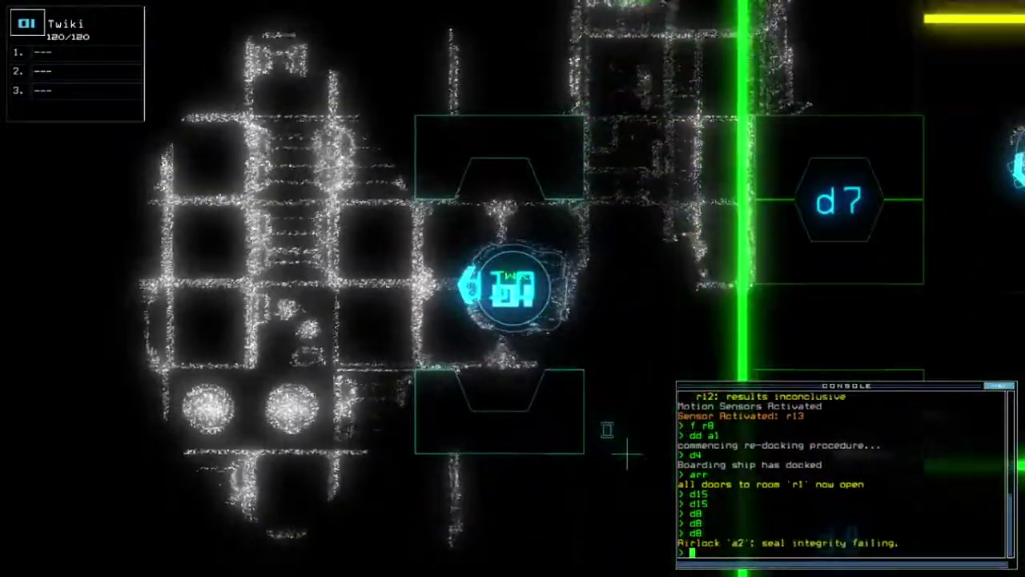
type("dd a")
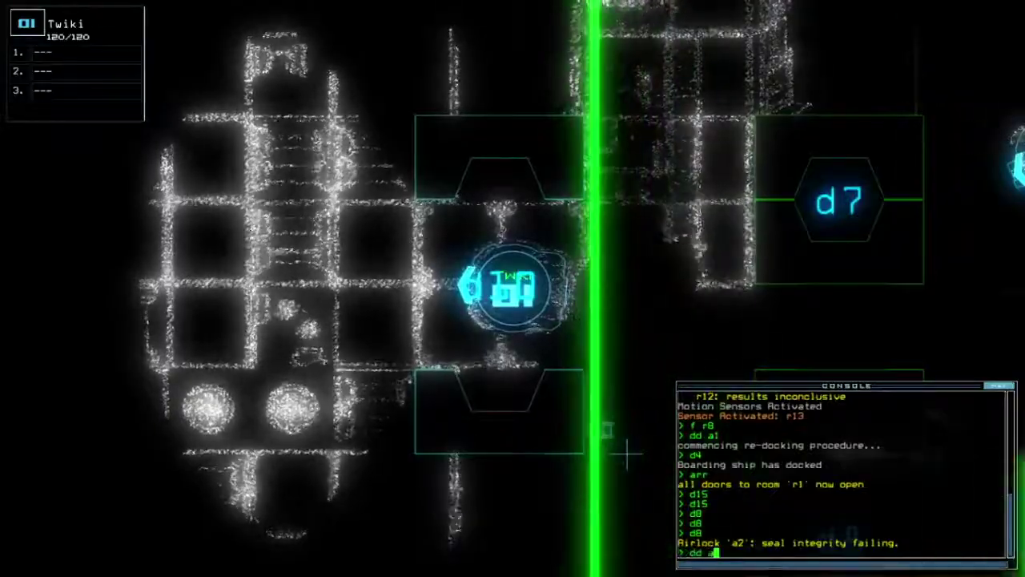
type("2")
key("Return")
key("Left")
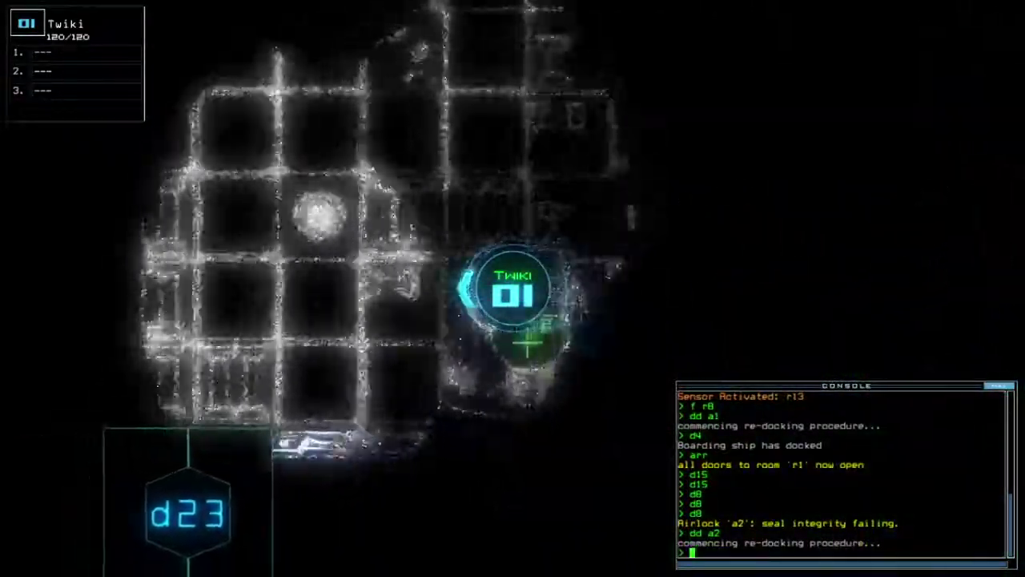
type("dd")
key("Up")
type("d a1")
Re-dock at airlock a1 and send Twiki back toward room r1.
key("Return")
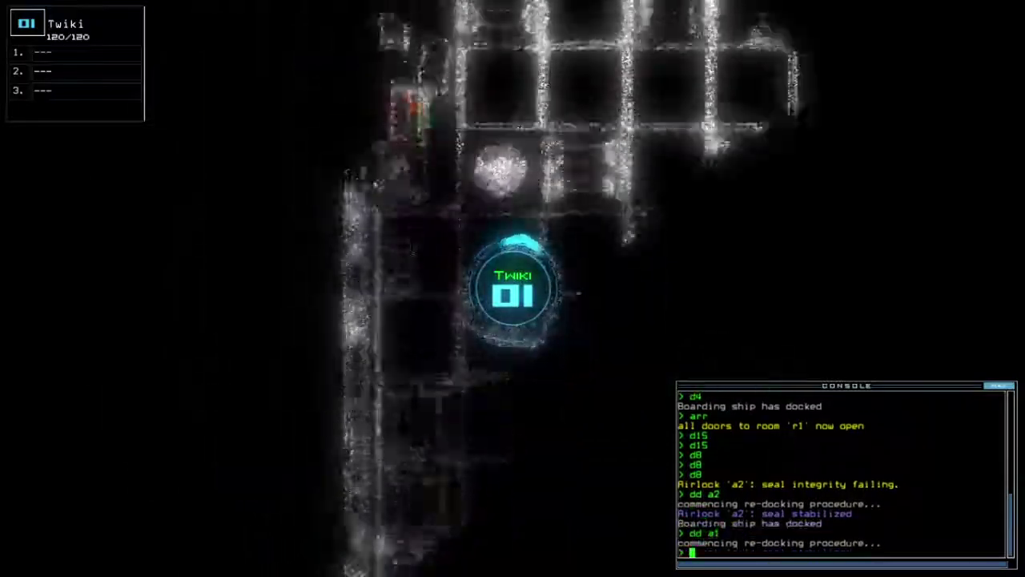
key("Right")
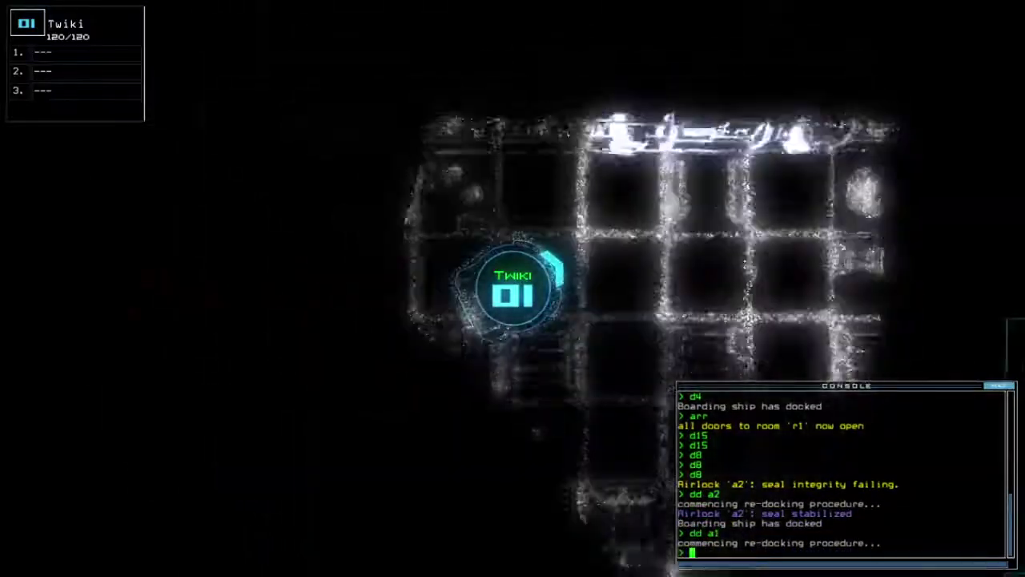
key("Down")
key("Tab")
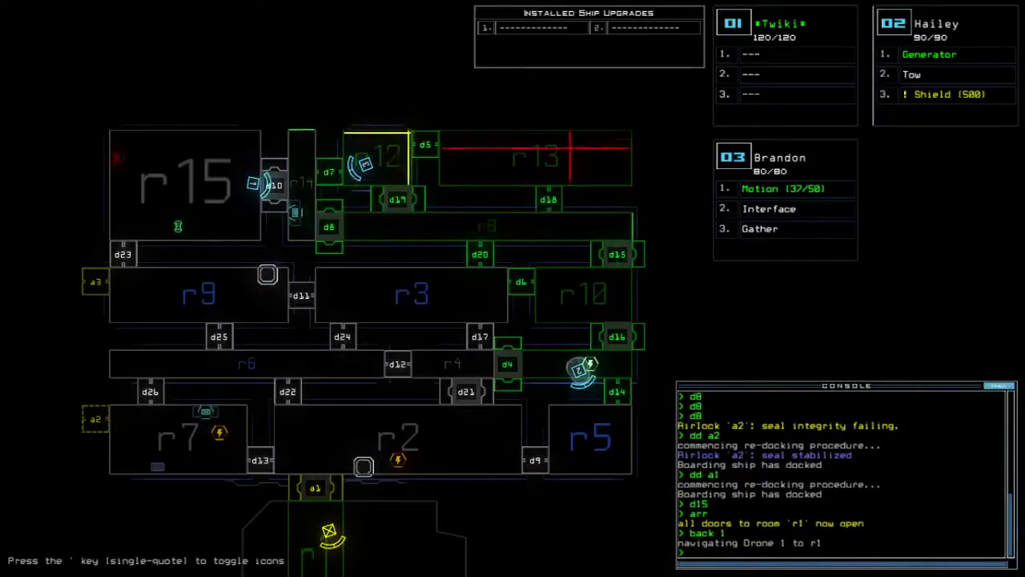
type("3")
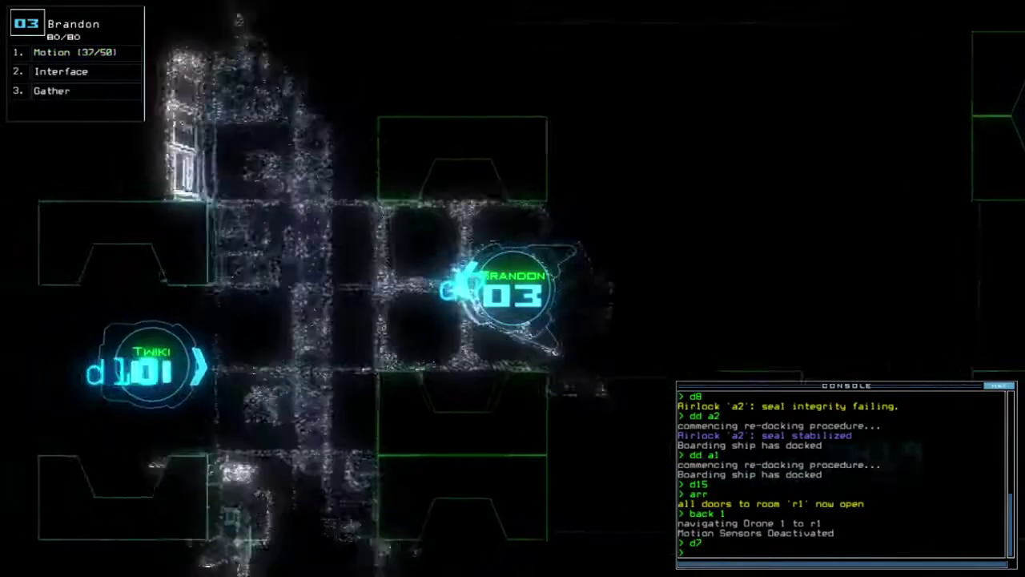
type("d7")
Switch to Brandon, open door d7, and drive Brandon past d10 to gather fuel.
key("Return")
key("Left")
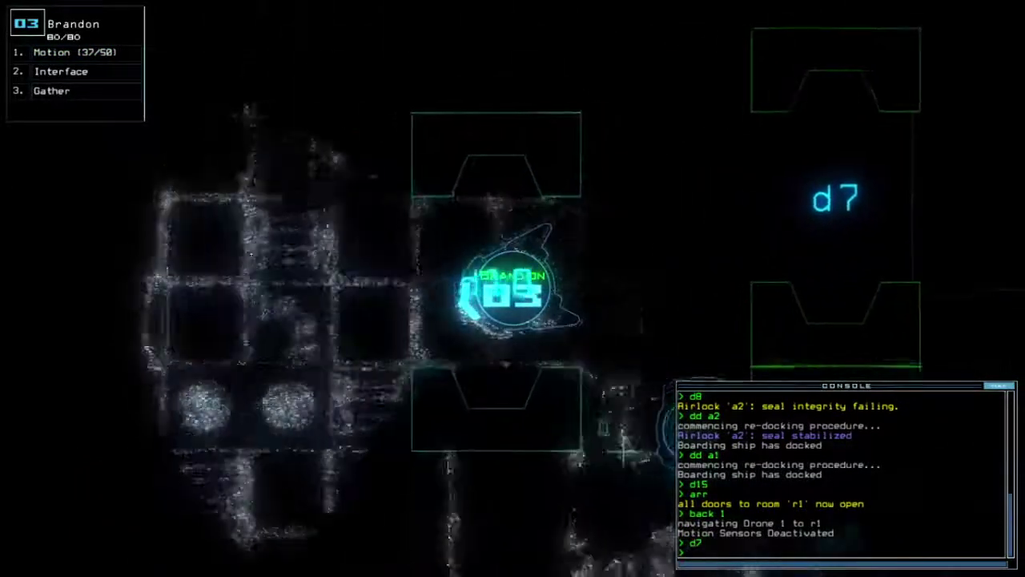
key("Return")
key("Tab")
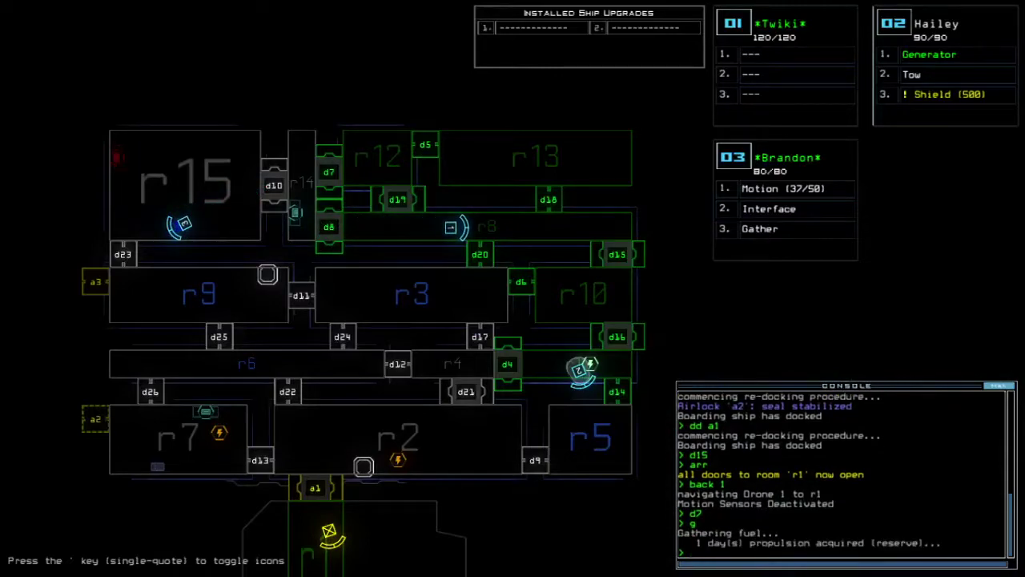
key("Tab")
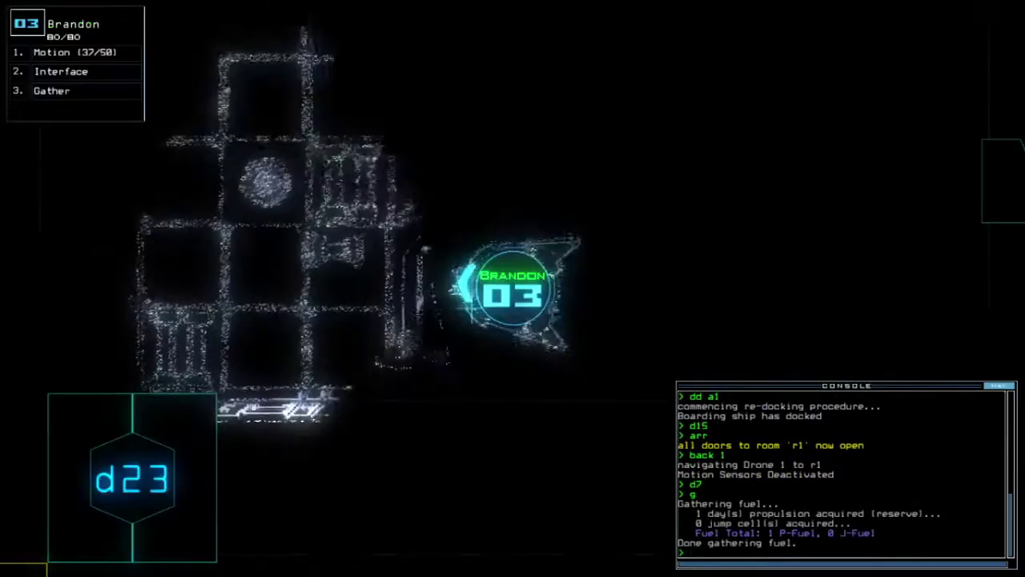
key("Up")
key("Up")
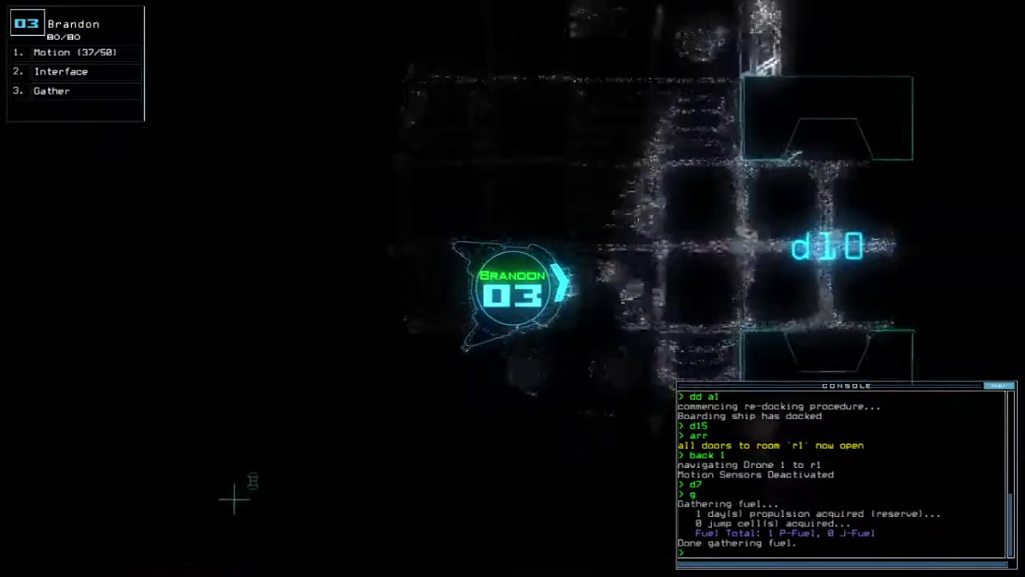
key("Up")
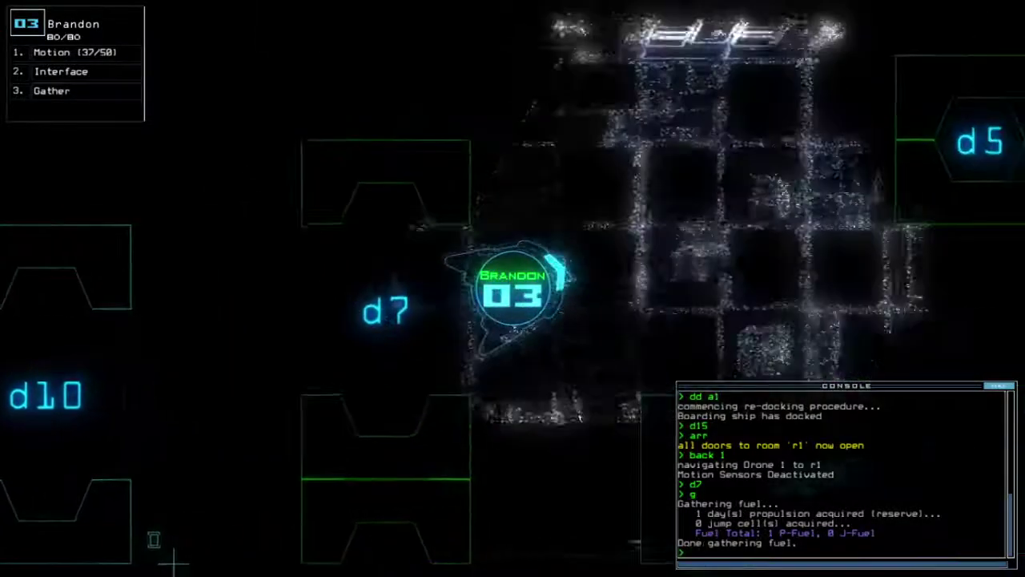
type("d5")
Open door d5, close all open doors, and open door d19 for drone 03.
key("Return")
type("cc")
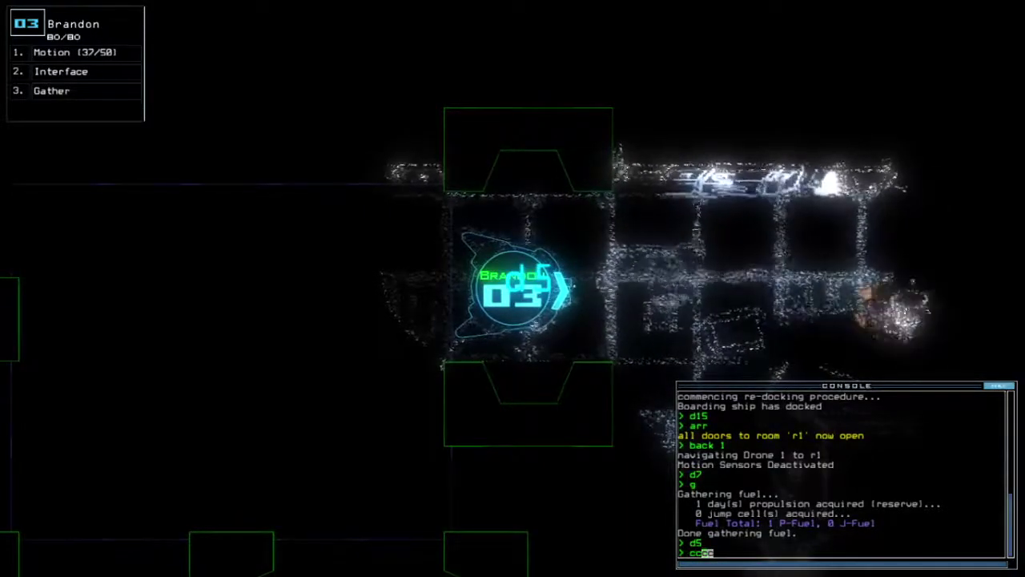
key("Return")
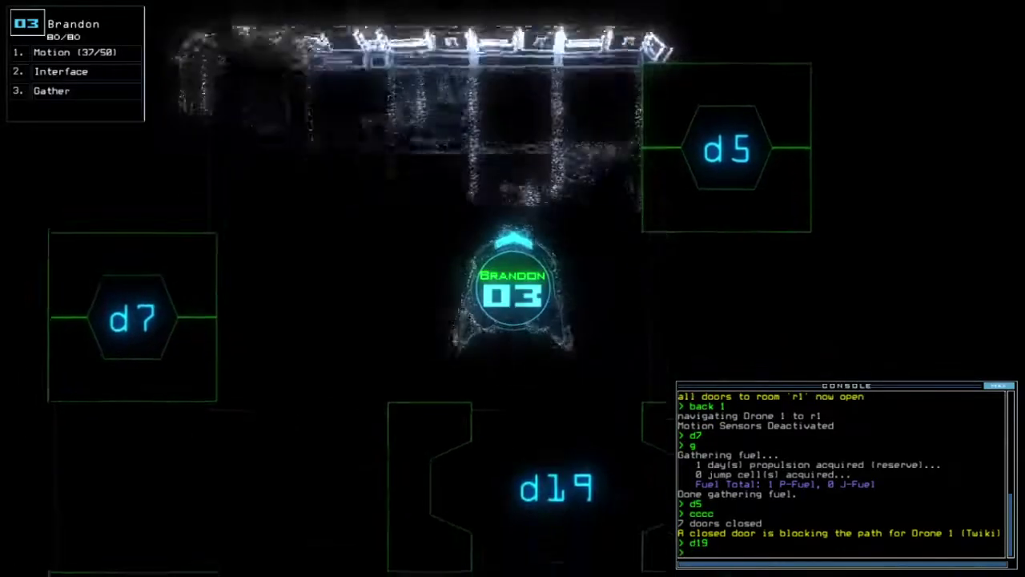
type("d19")
key("Return")
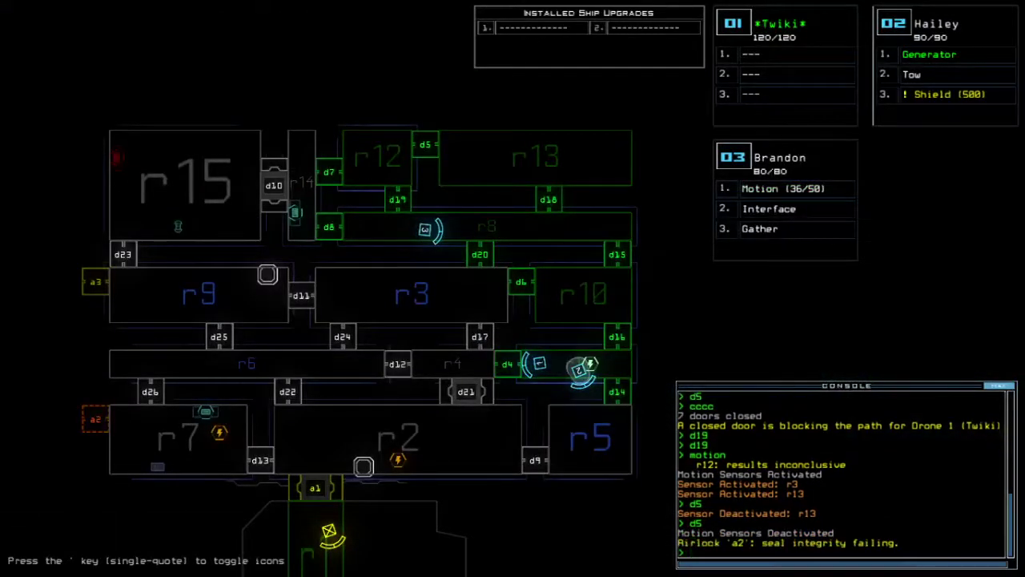
type("3")
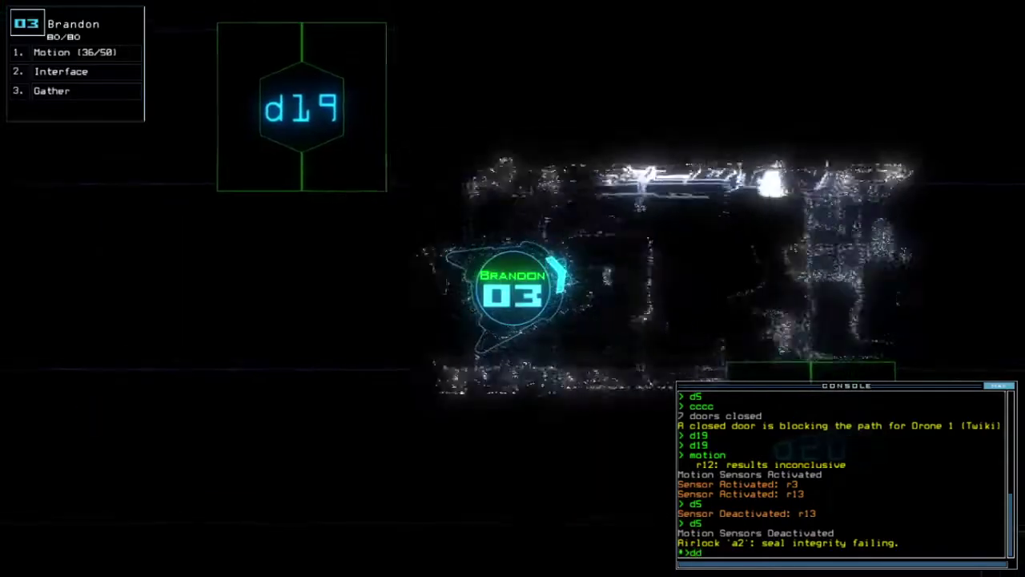
type("dd a2")
Re-dock at airlock a2, open door d18, and drive drone 03 through the room toward d5.
key("Return")
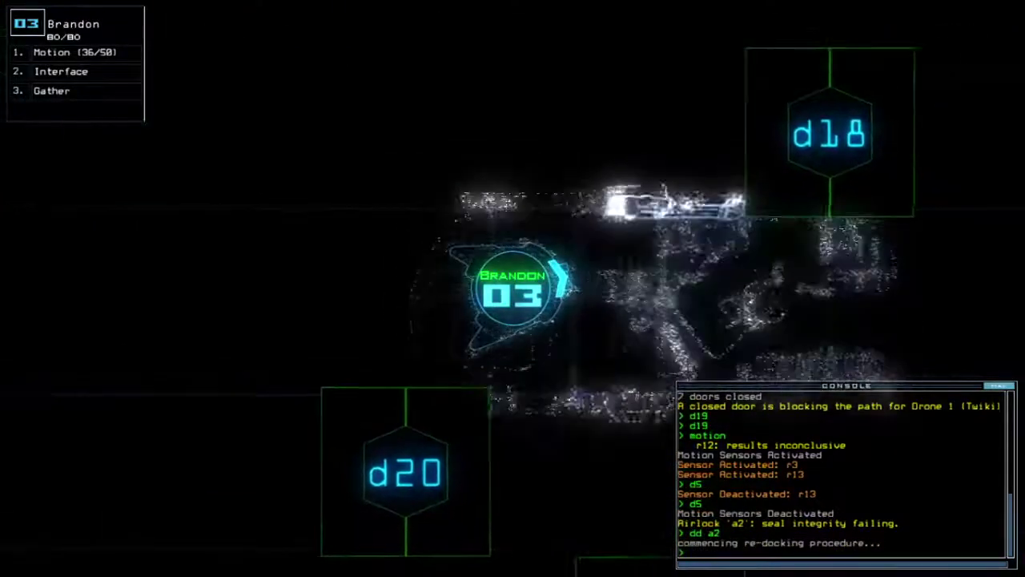
type("d18")
key("Return")
key("Tab")
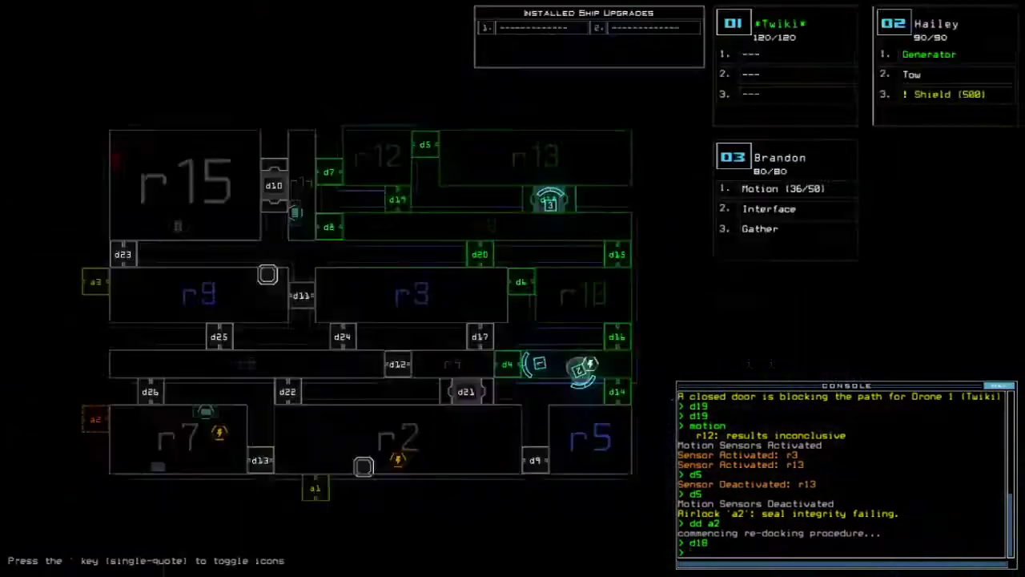
key("Tab")
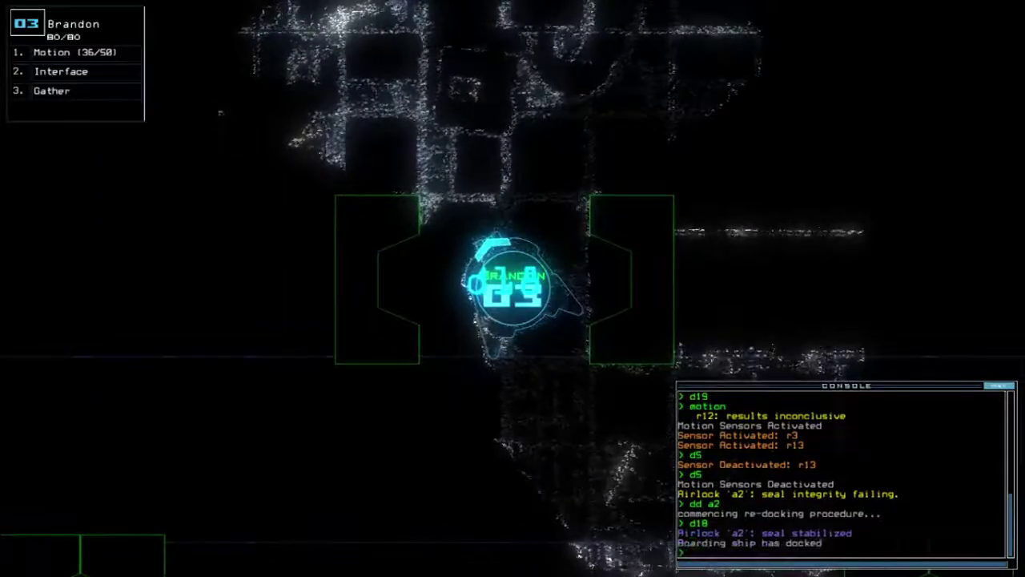
key("Up")
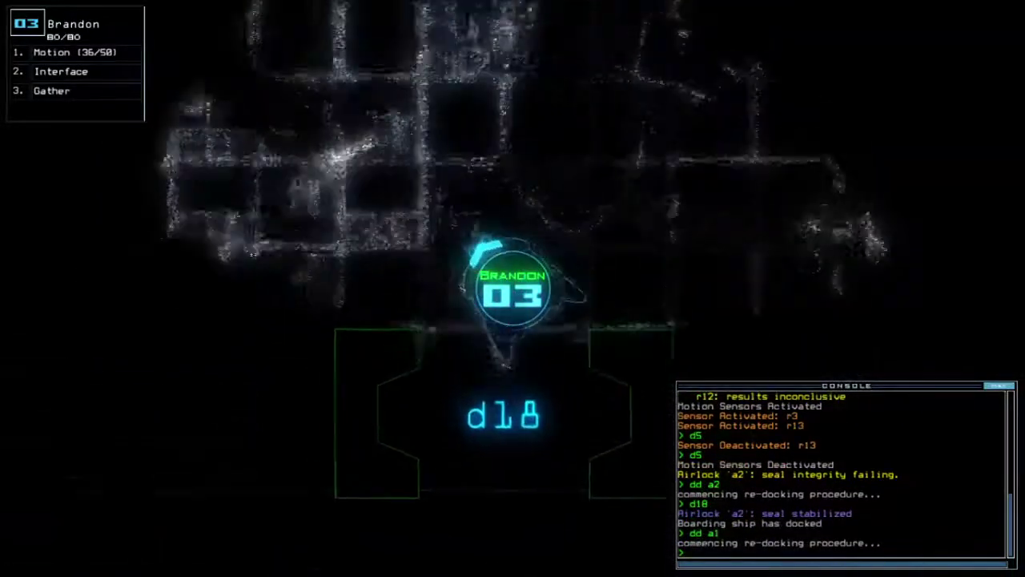
key("Left")
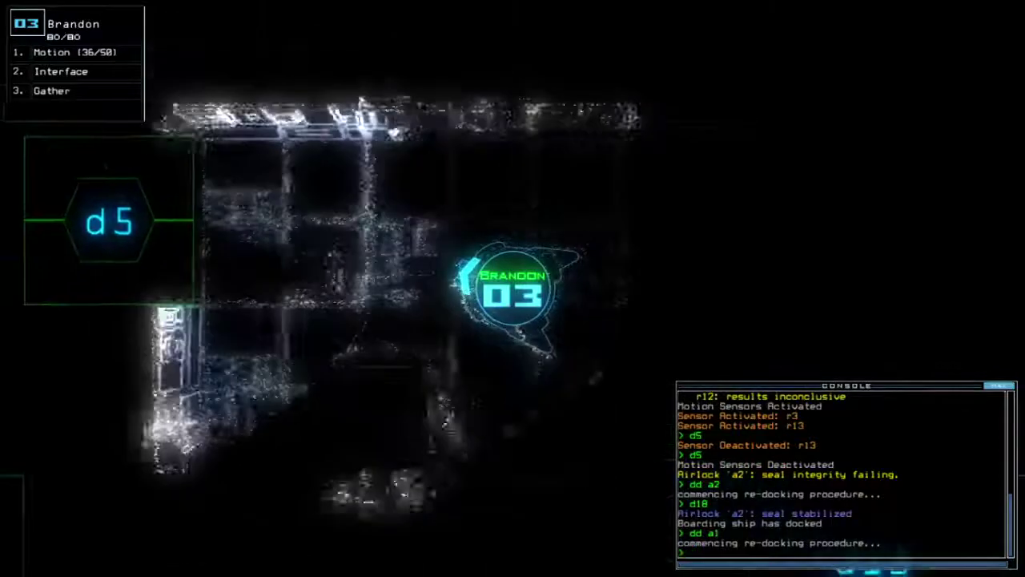
key("Up")
key("Right")
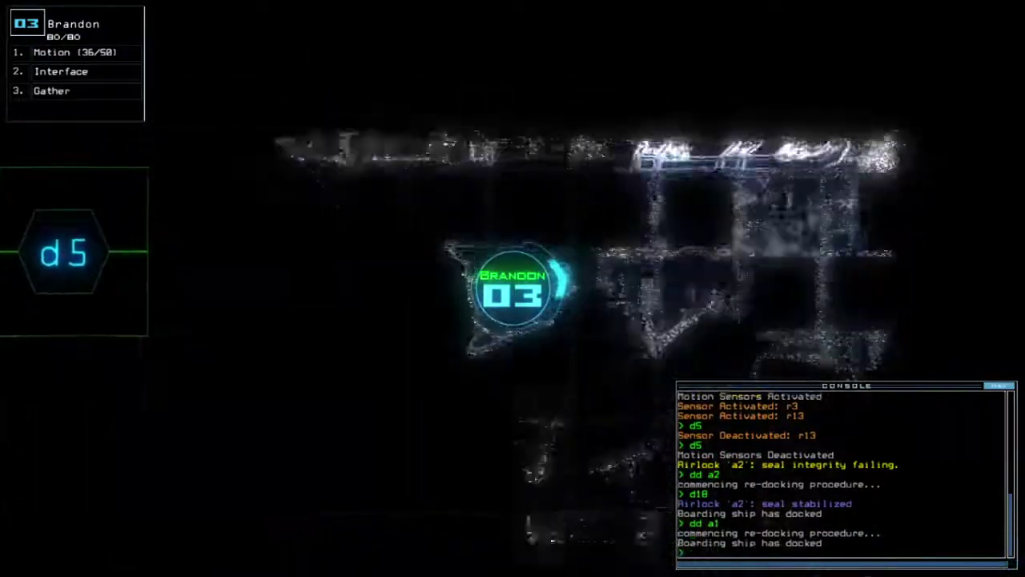
key("Right")
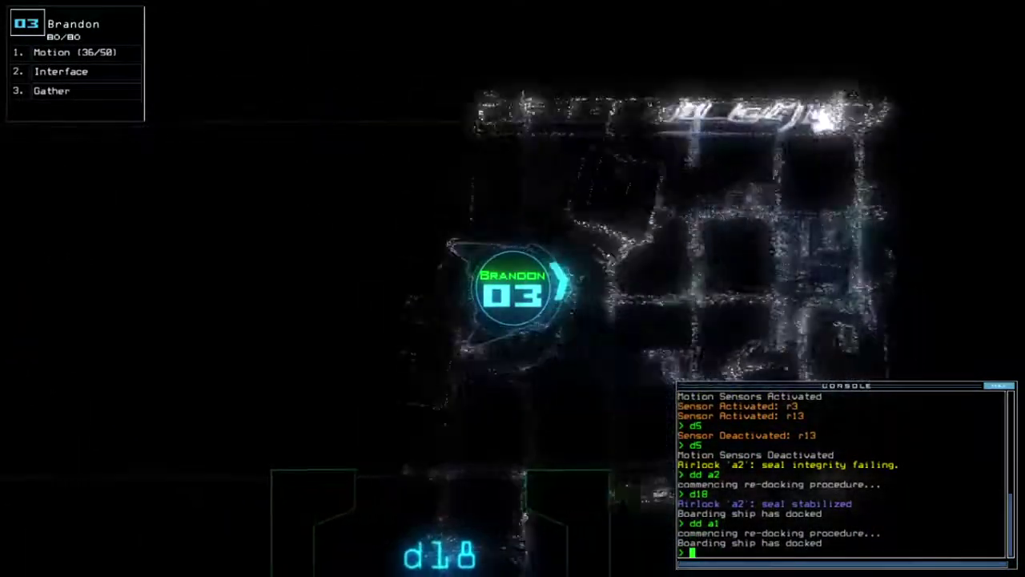
Toggle door d18 again while checking drone 03's position on the ship map.
key("Tab")
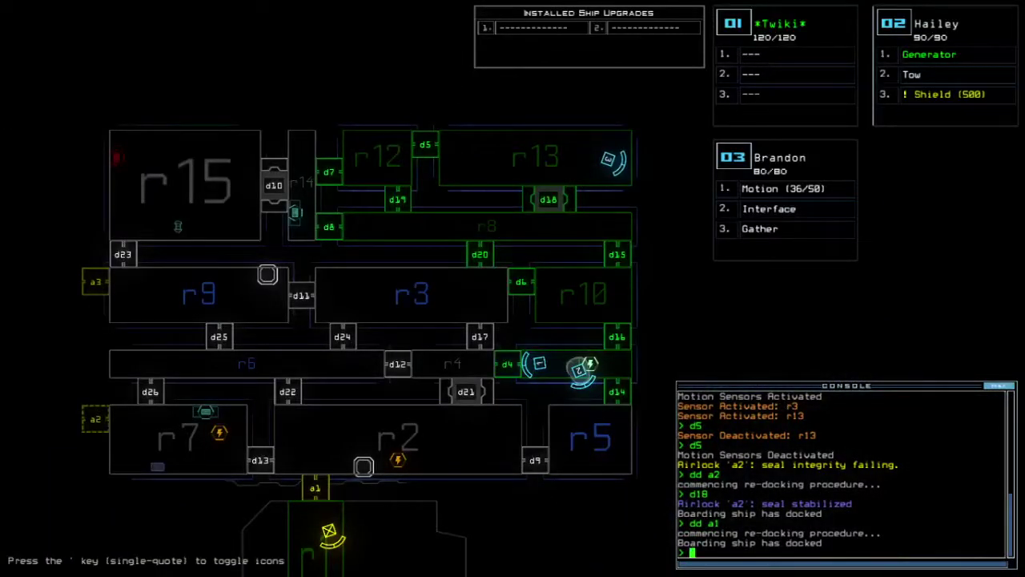
key("Tab")
key("Left")
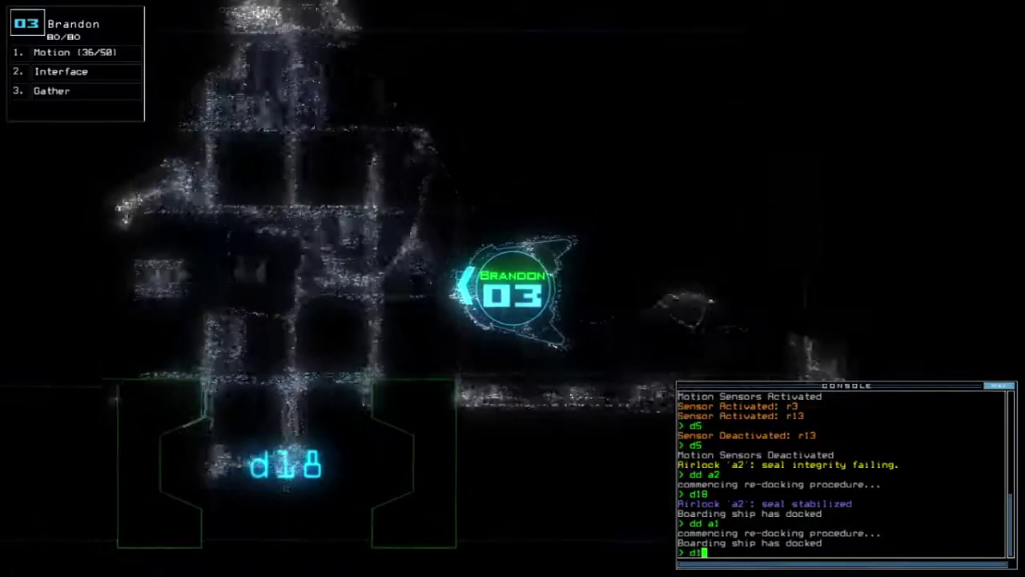
type("d18")
key("Return")
key("Down")
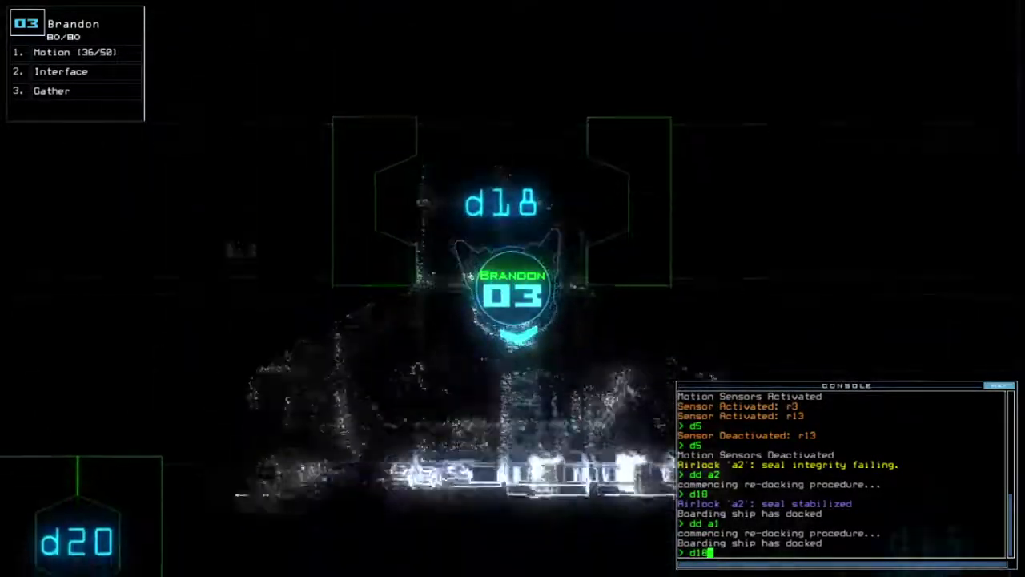
key("Tab")
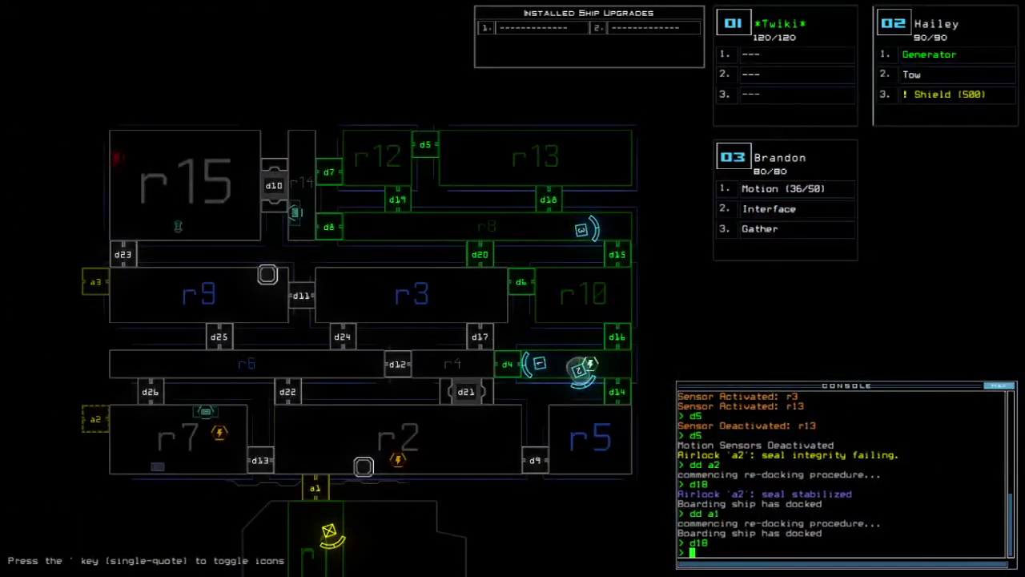
key("Tab")
key("Down")
type("d15")
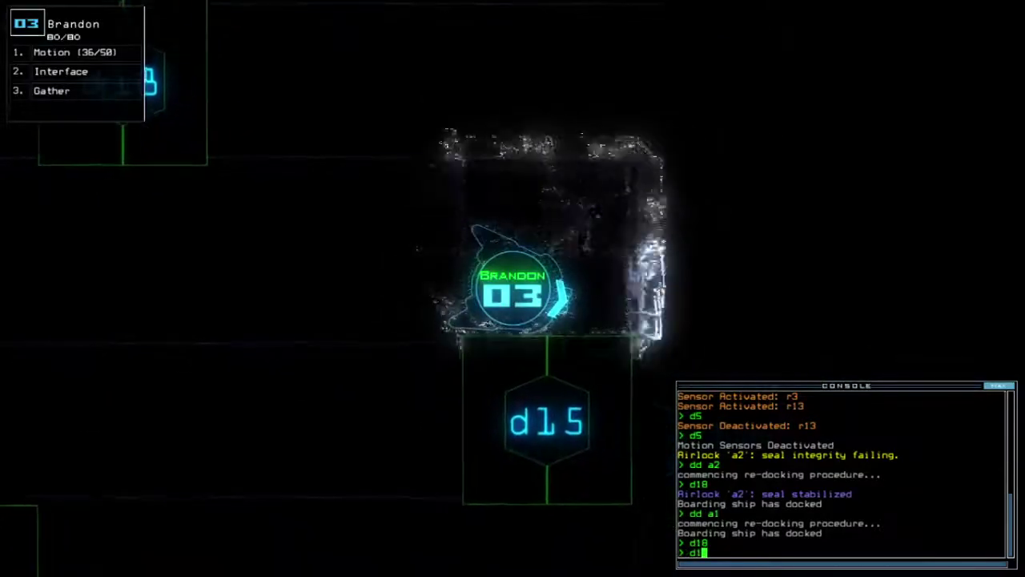
Open and close door d15 behind drone 03, then open door d16.
key("Return")
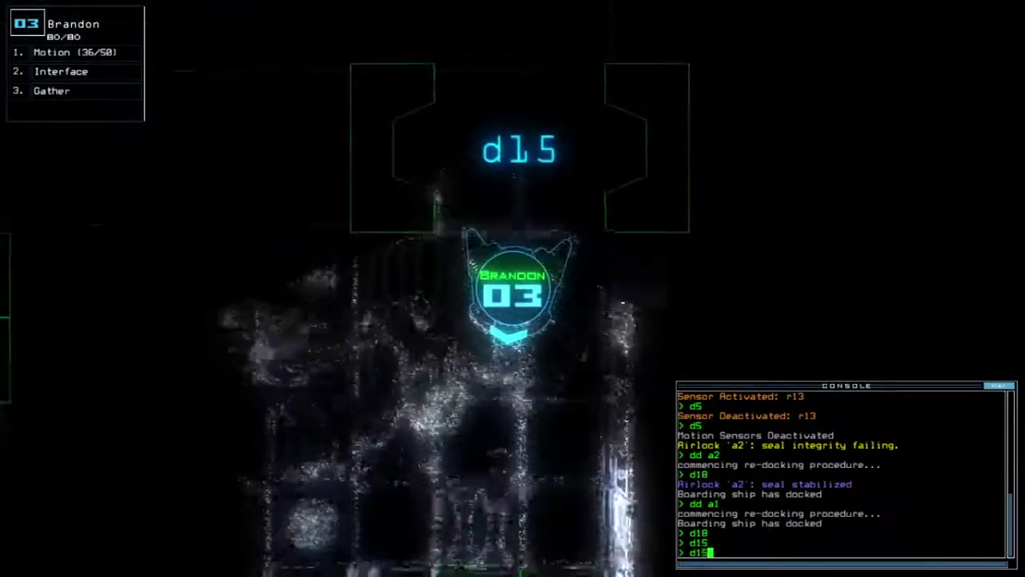
type("d15")
key("Return")
key("Tab")
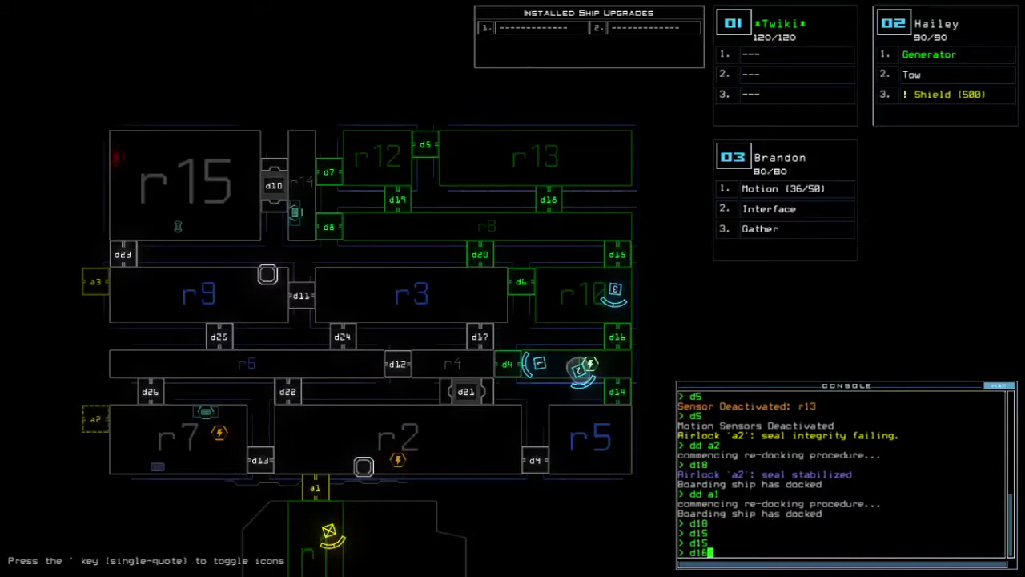
key("Return")
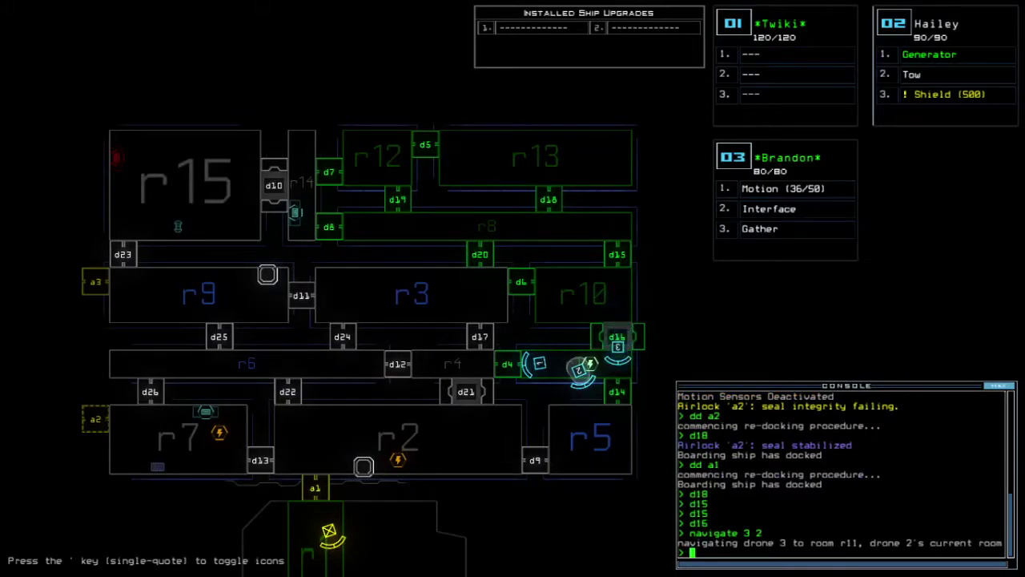
type("d16")
Close doors d16 and d4, recall all drones, open r1's doors, and restart the generator.
key("Return")
type("4")
key("Return")
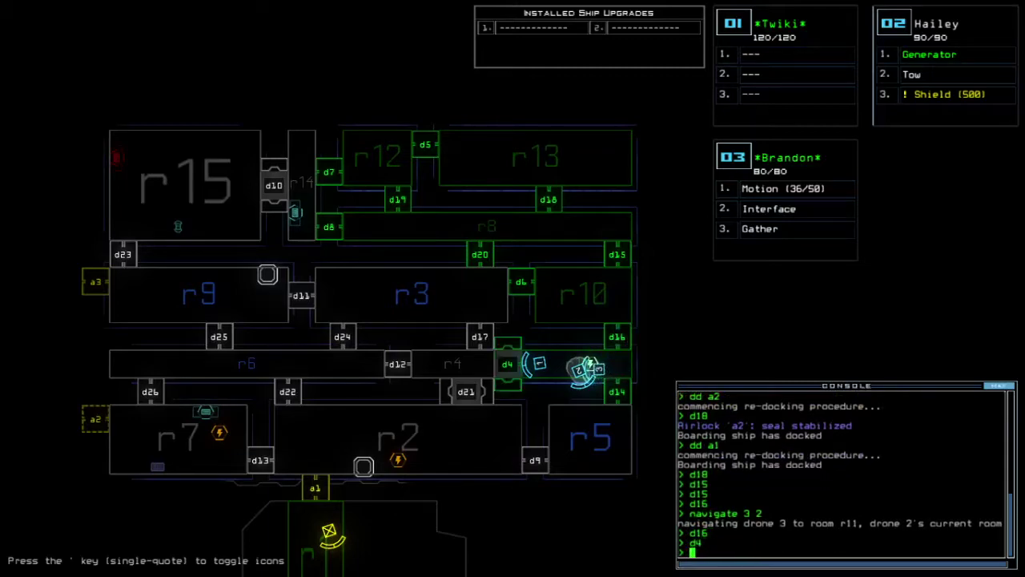
type("d")
key("Return")
type("r")
key("Return")
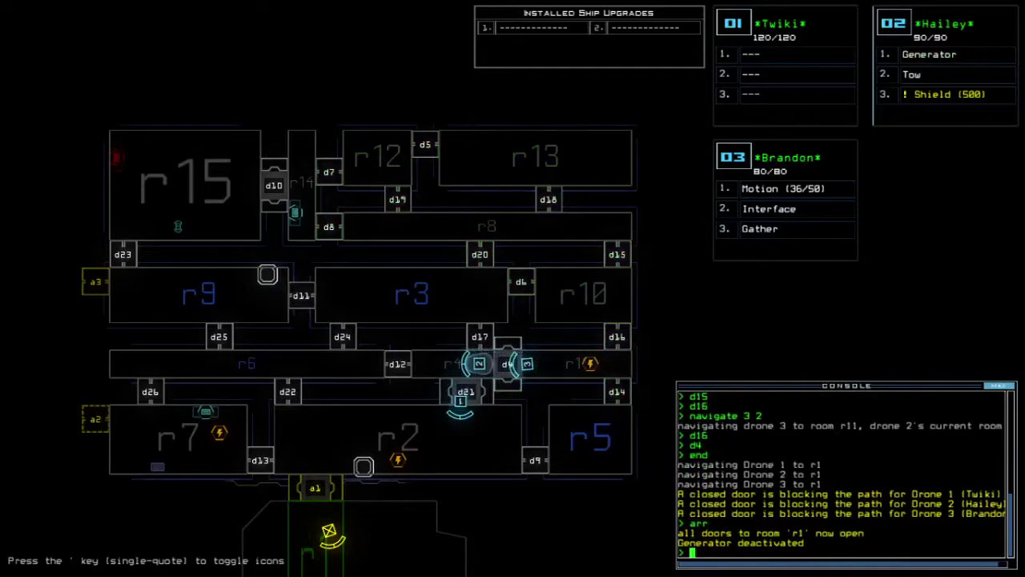
type("ge")
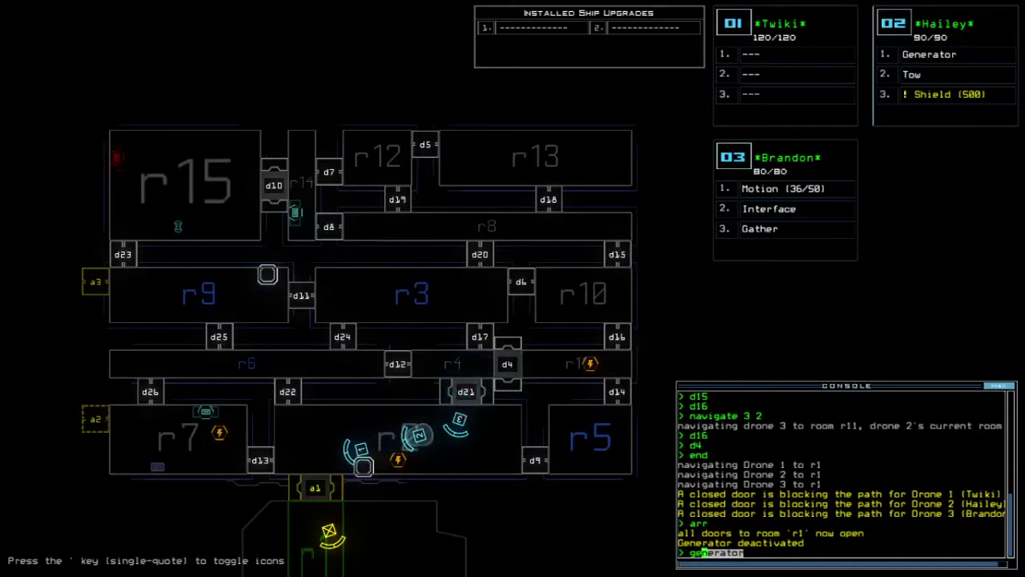
key("Return")
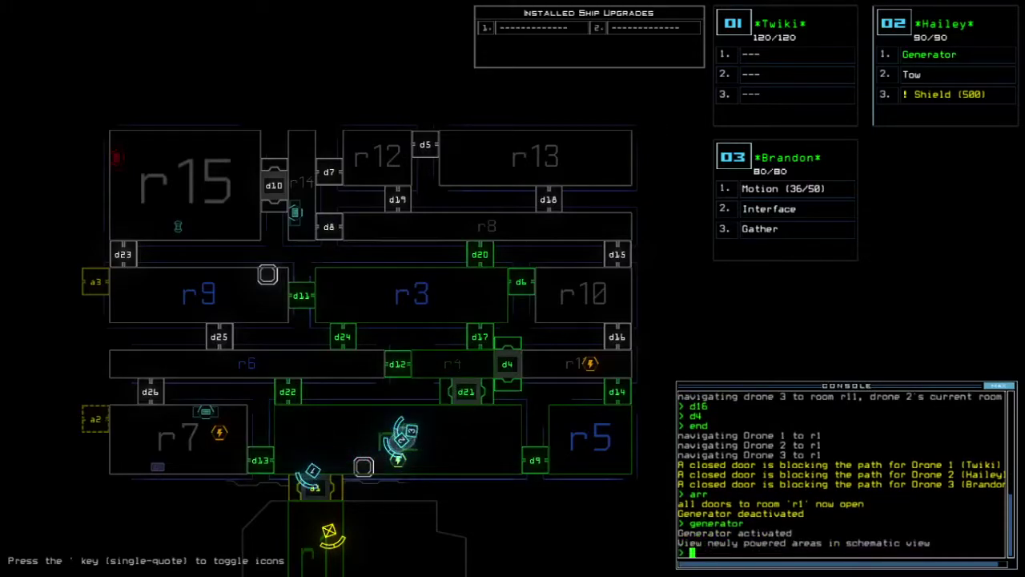
key("Tab")
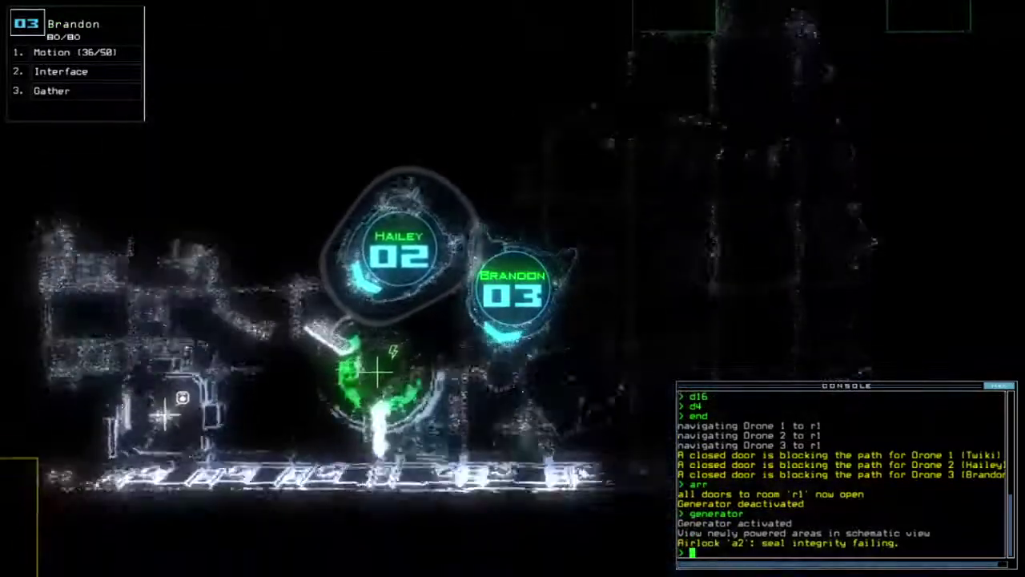
type("dd a2")
Re-dock at airlock a2, then open and close all doors into room r1.
key("Return")
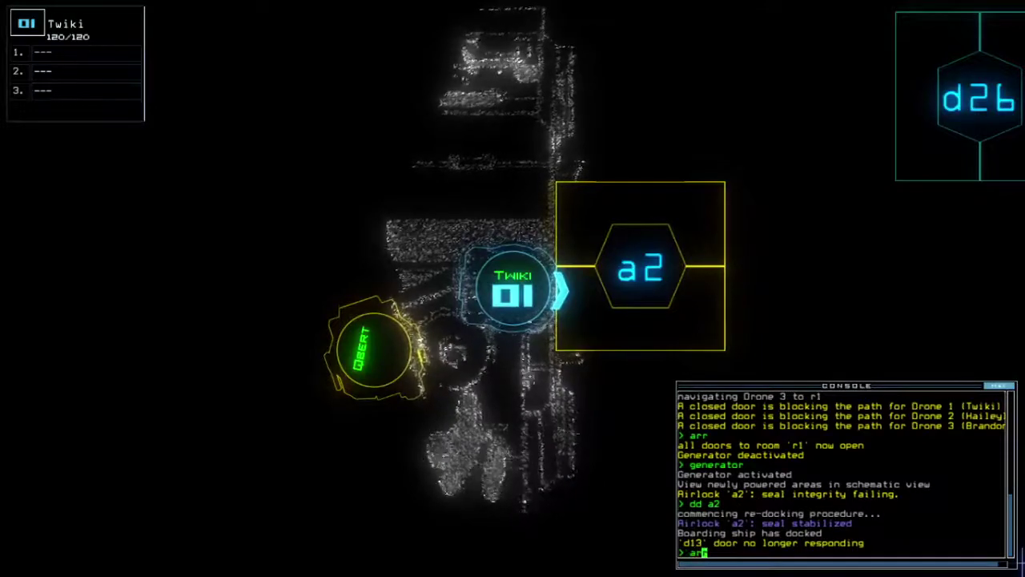
type("ar")
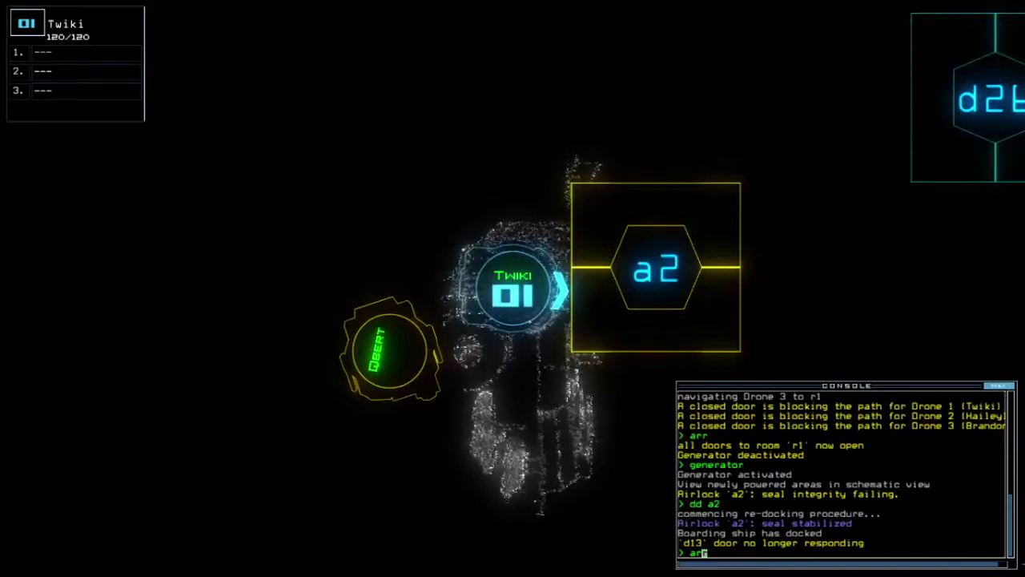
type("r")
key("Return")
type("a")
key("Return")
key("Tab")
type("1")
Re-dock at airlock a1, close remaining doors, reopen r1's doors, and recall all drones.
key("Return")
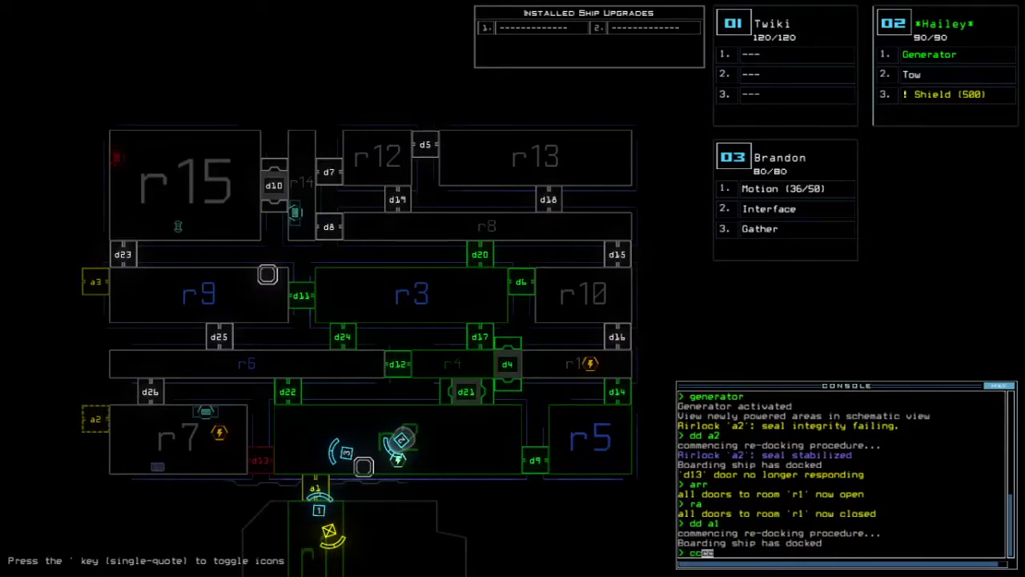
key("Return")
key("Tab")
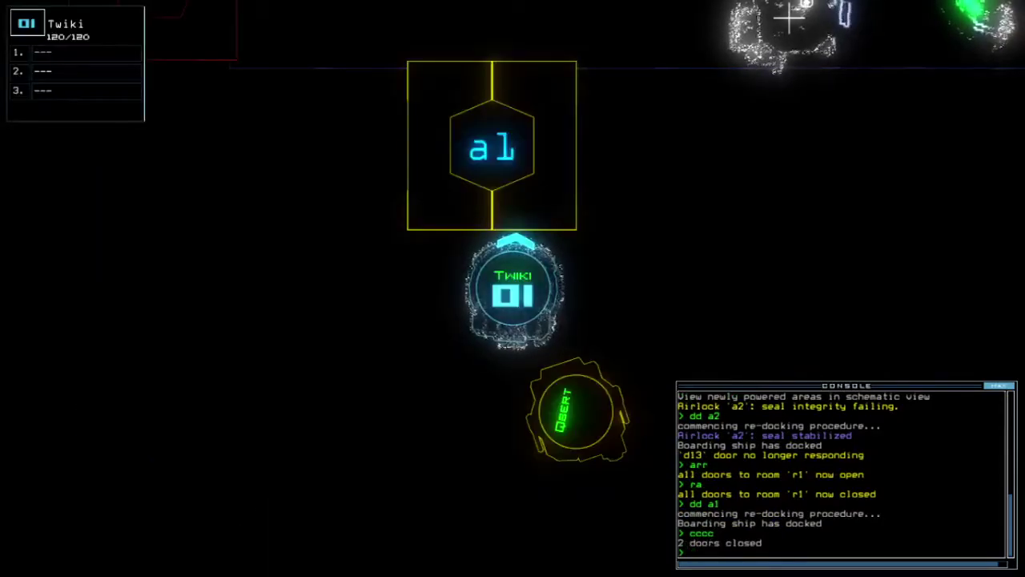
type("arr")
key("Return")
type("end")
key("Return")
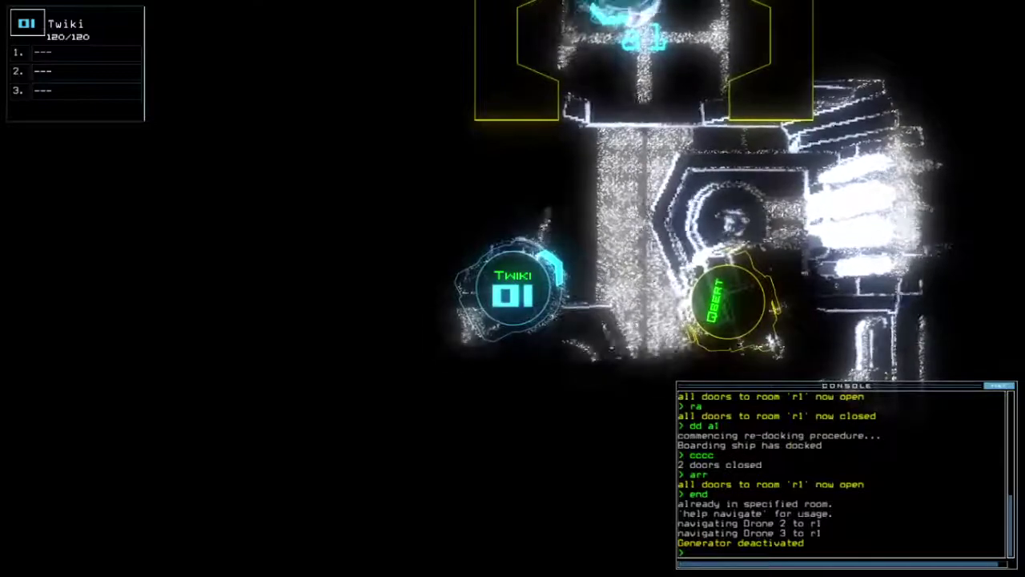
key("Tab")
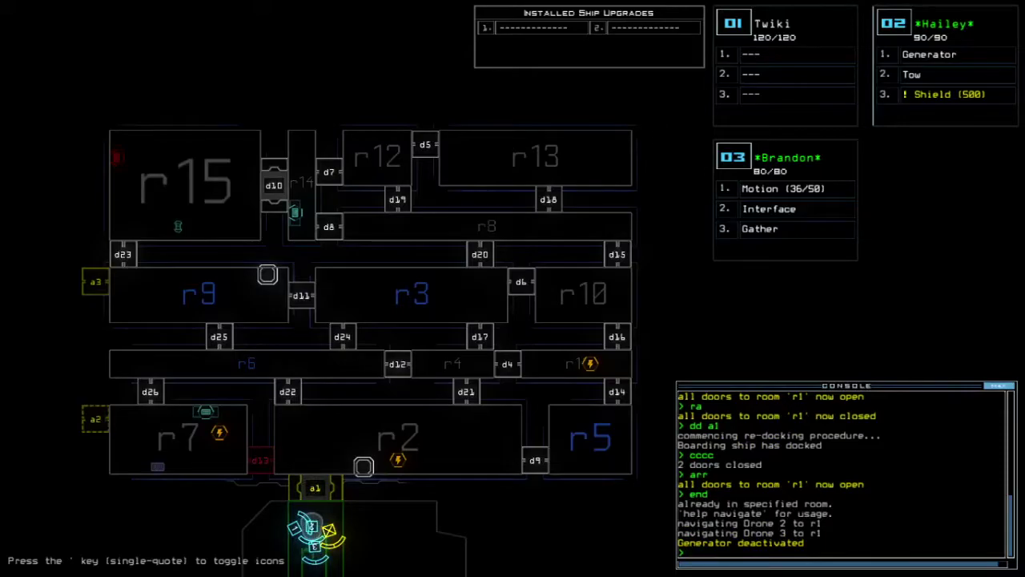
Run drone 03's gather command and a motion sensor sweep of the rooms.
key("Tab")
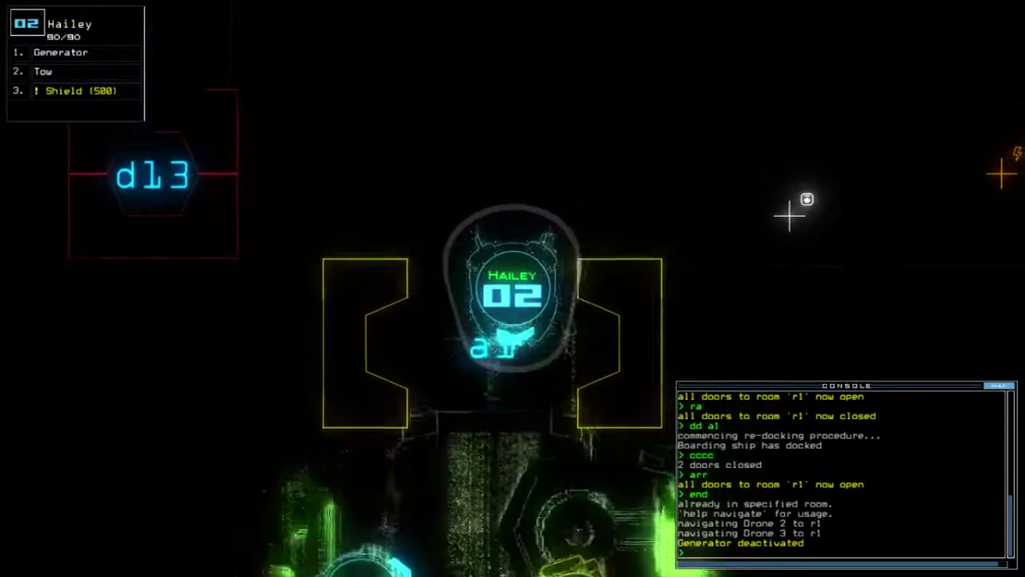
type("3g")
key("Return")
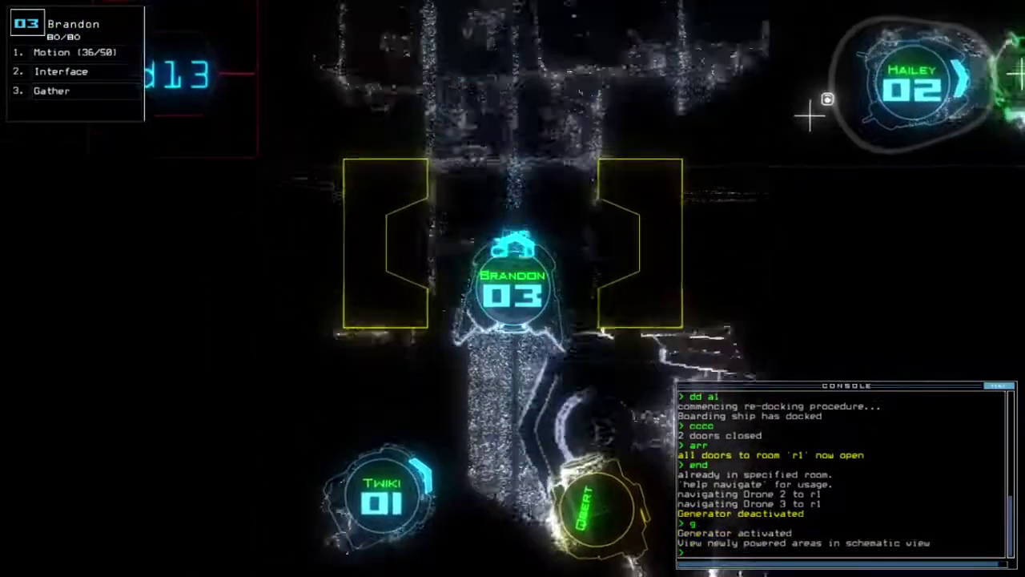
key("Tab")
key("Return")
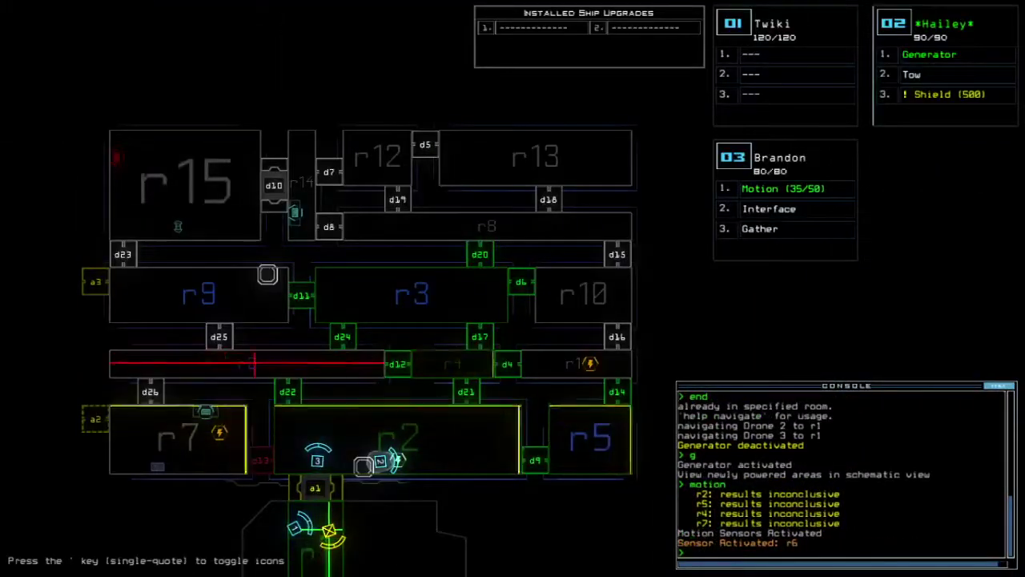
type("d12")
Toggle door d12, carry out the r6/r4 order, toggle d12 again, and close d22.
key("Return")
type("f r6 r4")
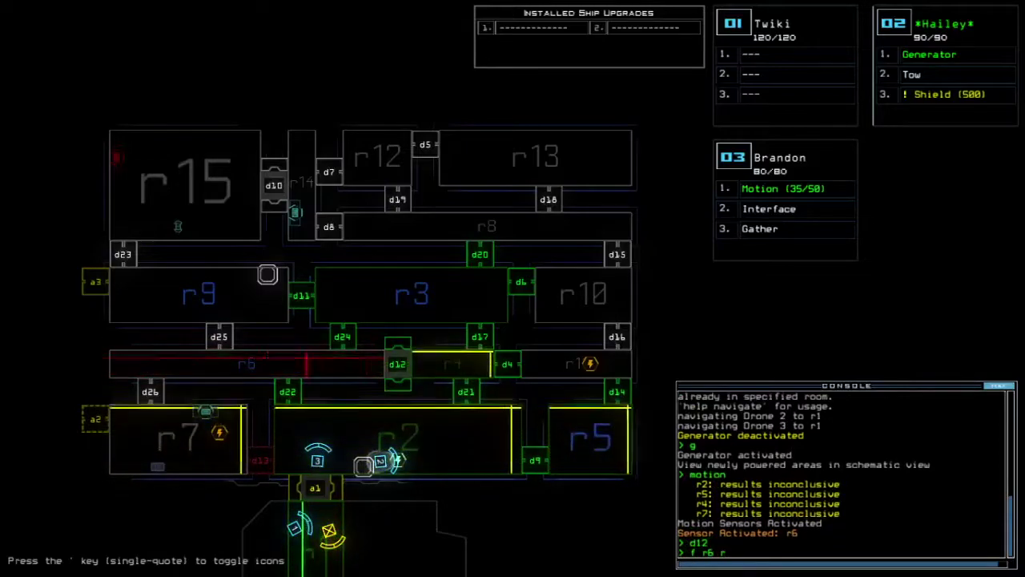
key("Return")
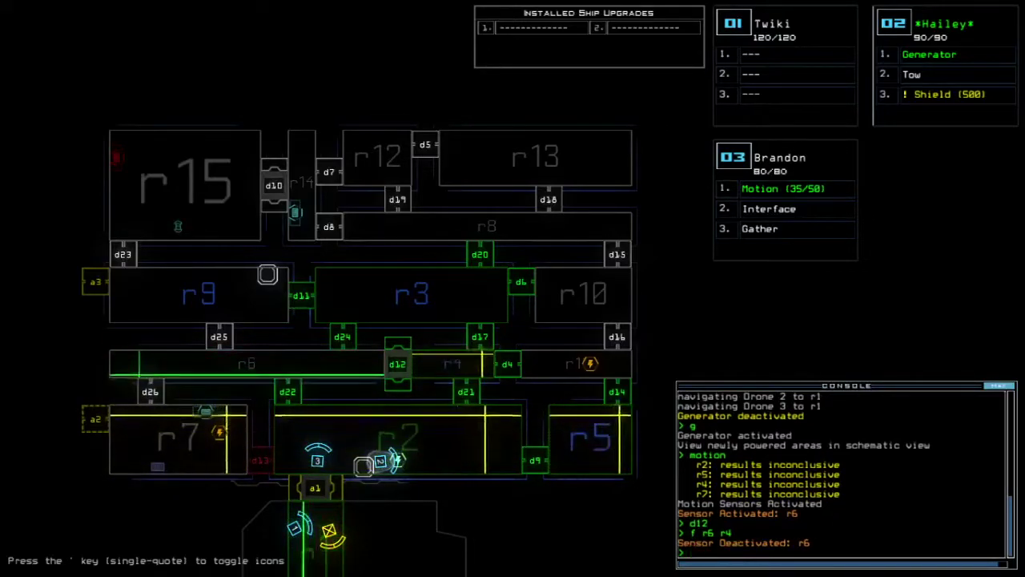
type("2")
key("Return")
type("d22")
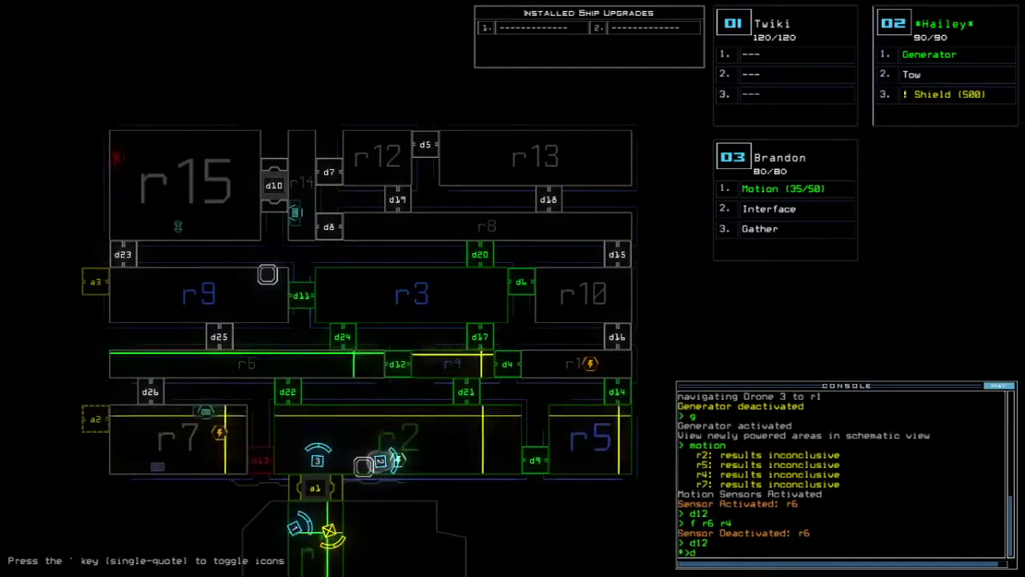
key("Return")
Run a motion sweep from the schematic, toggle door d6, and re-dock at airlock a2.
key("Tab")
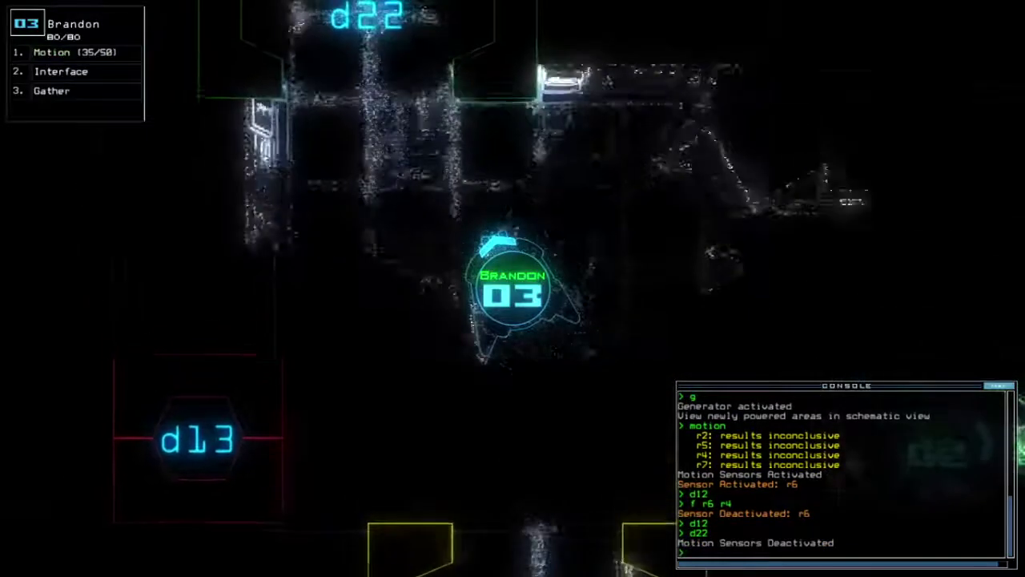
key("Tab")
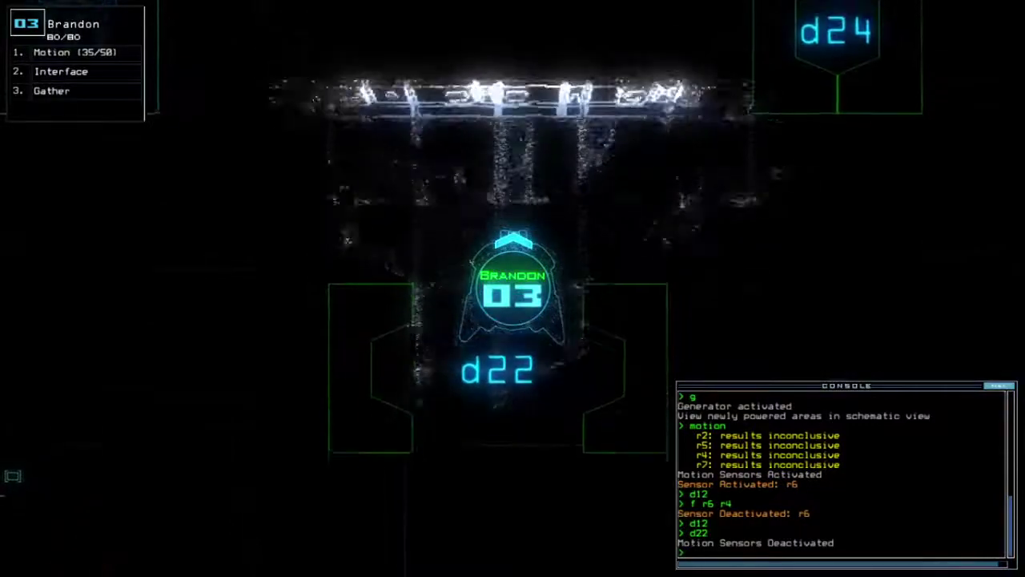
type("motion")
key("Return")
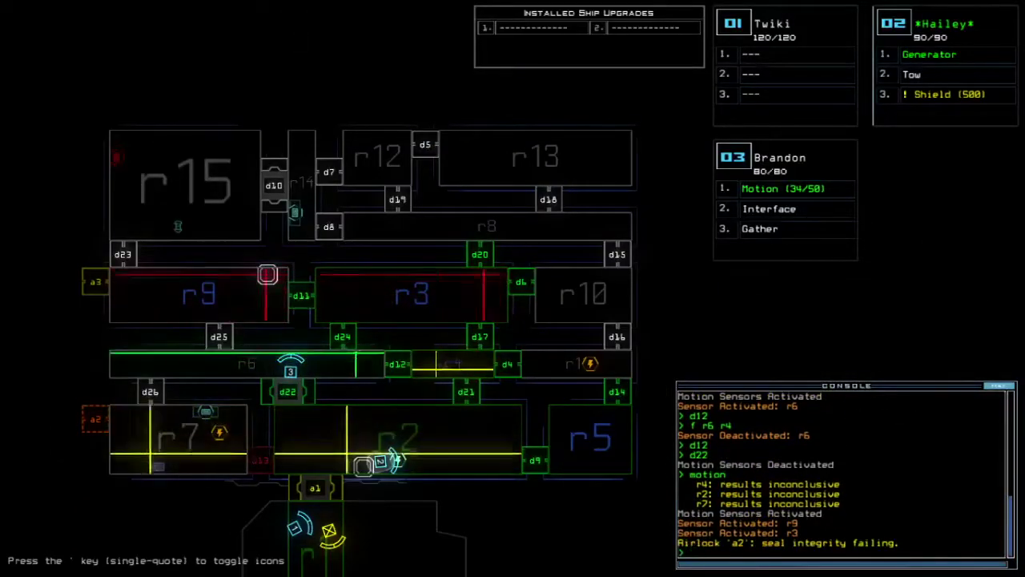
type("d6")
key("Return")
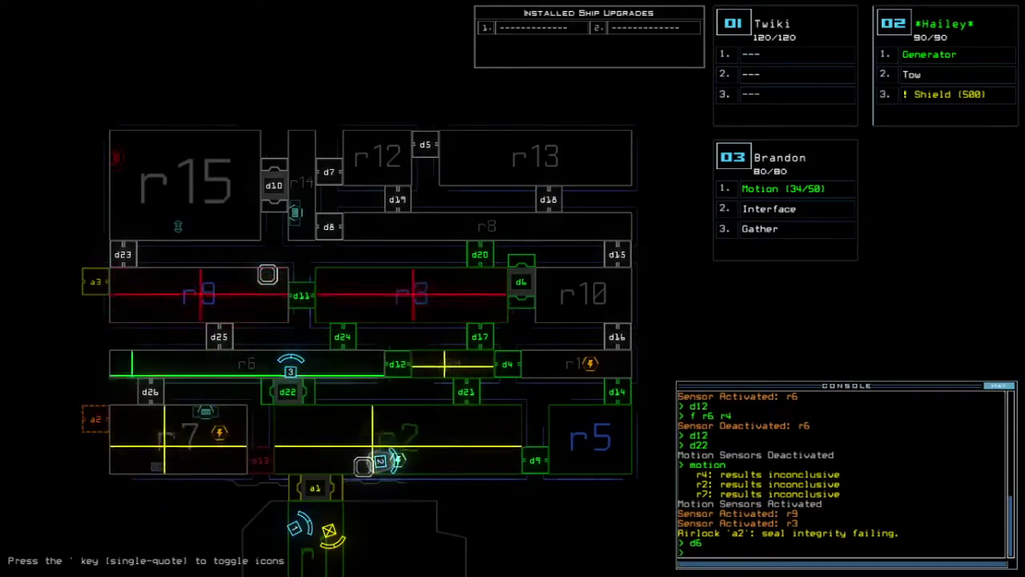
type("2")
key("Return")
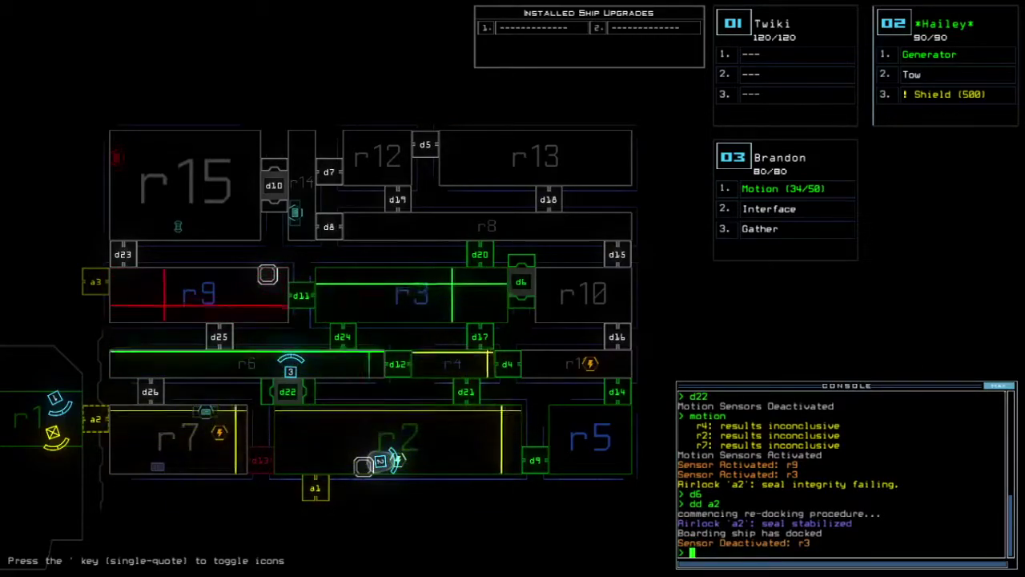
Open door d6, close d11, carry out the r12 order, and re-dock at airlock a1.
key("Return")
type("d11")
key("Return")
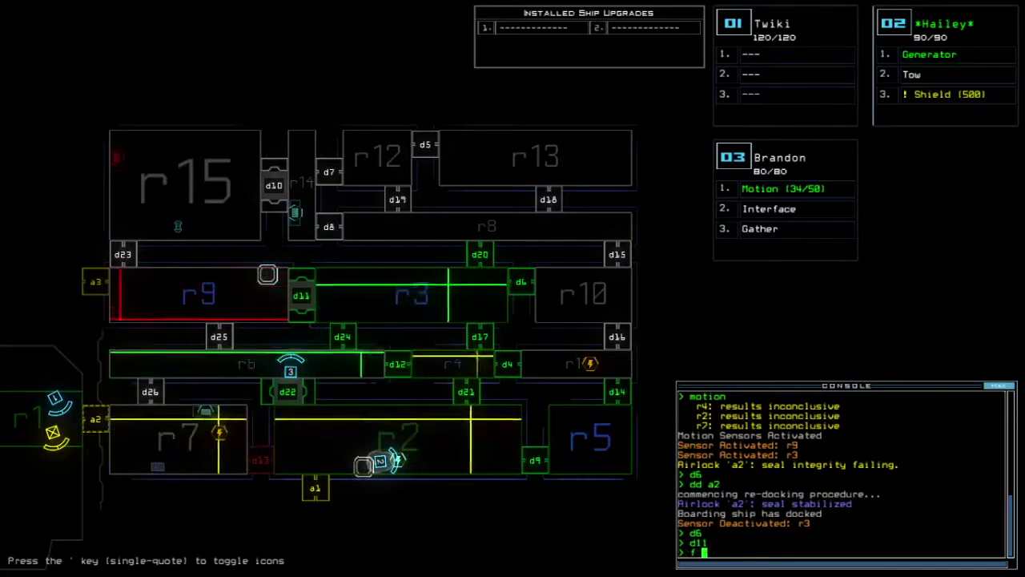
type("r12")
key("Return")
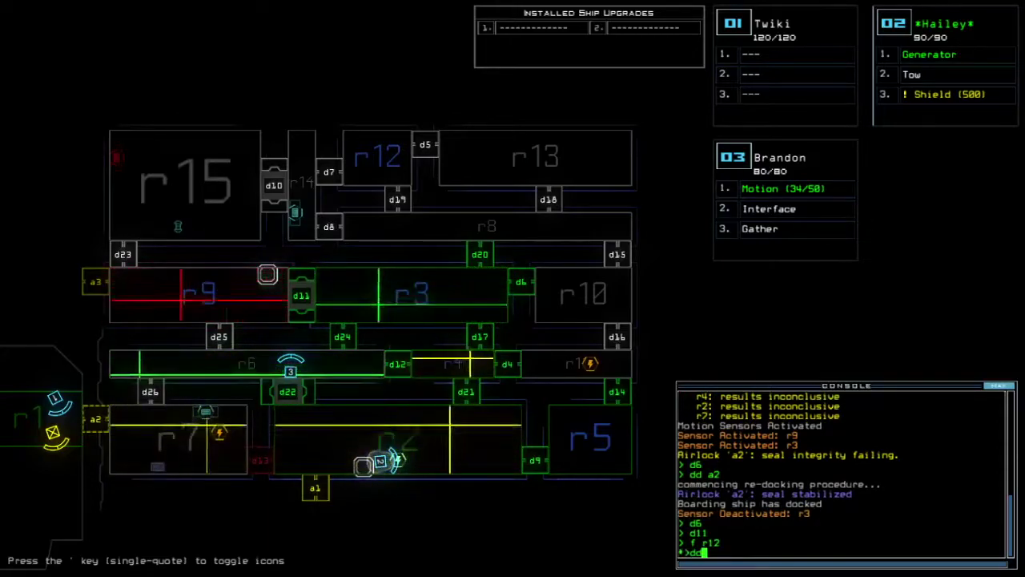
type("a1")
key("Return")
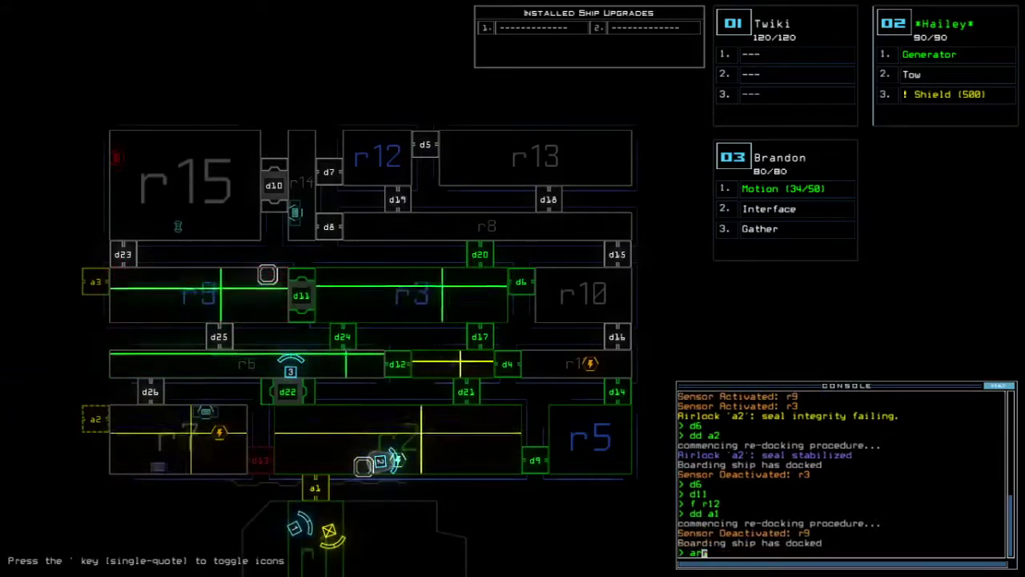
type("r")
Open room r1's doors, toggle d11, re-dock at airlock a2, and open door d20.
key("Return")
type("d11")
key("Return")
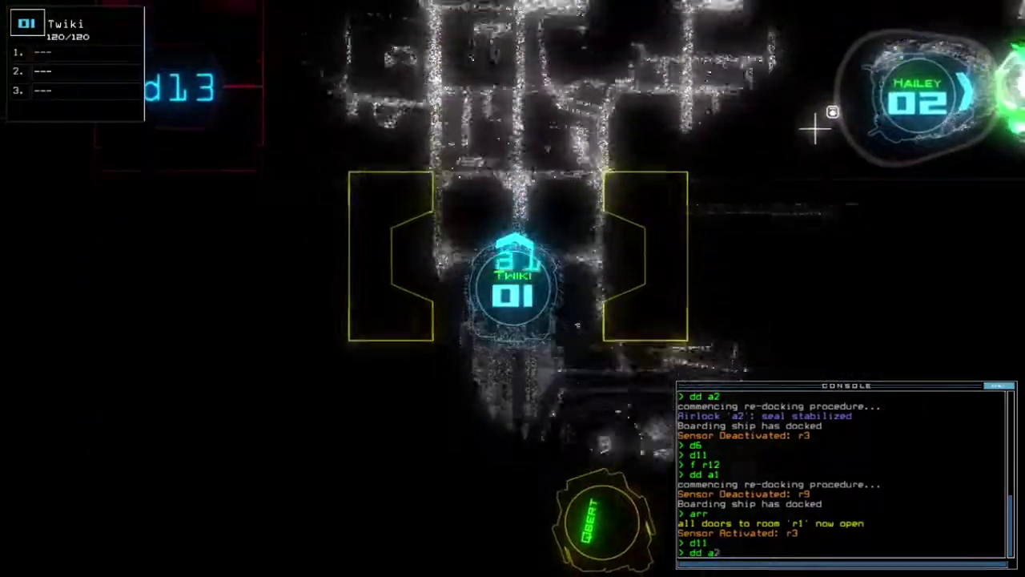
type("dd a2")
key("Return")
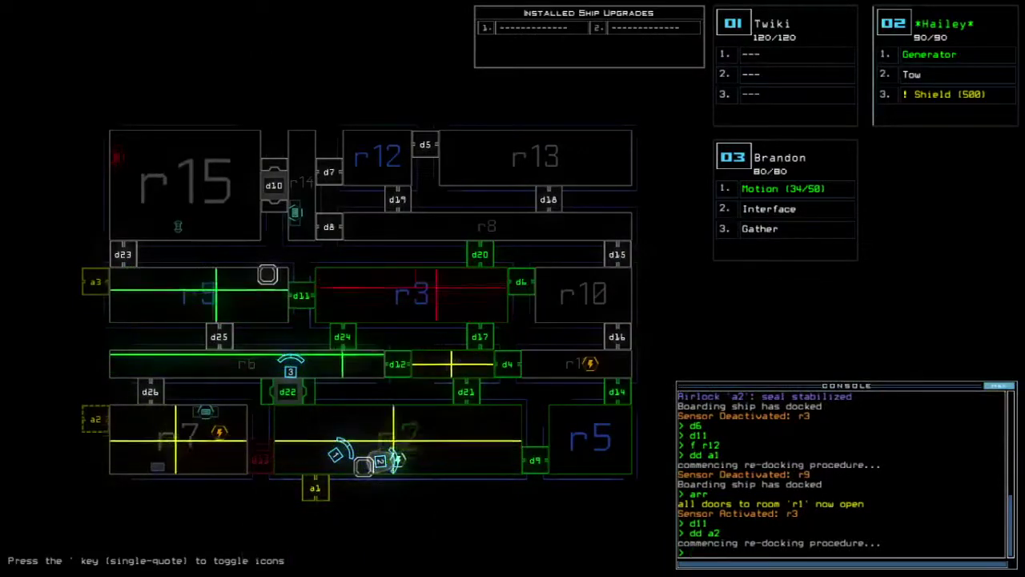
type("d20")
key("Return")
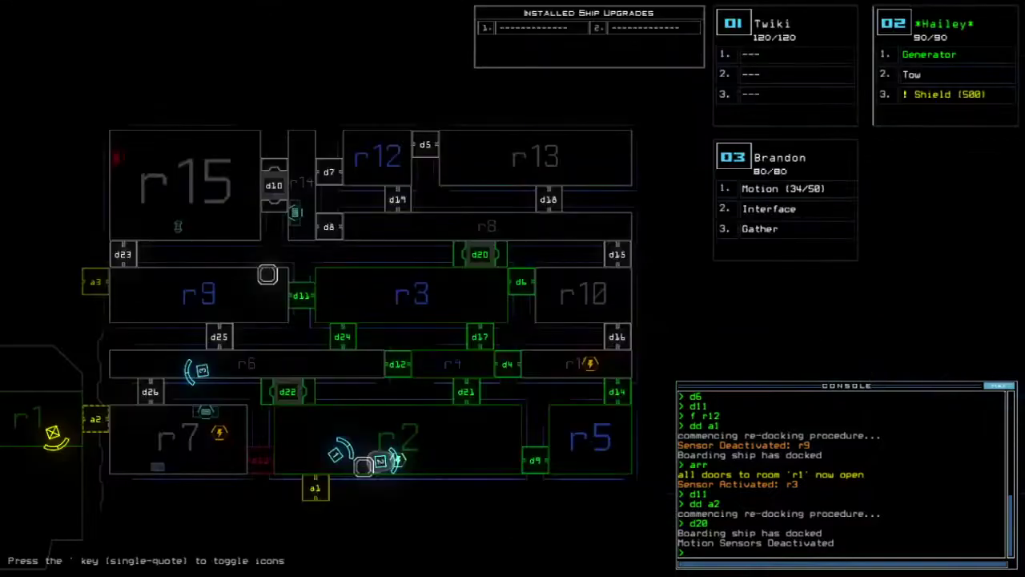
type("motion")
Run a motion sweep, open r1's doors, toggle d20, and carry out the r9/r3 order.
key("Return")
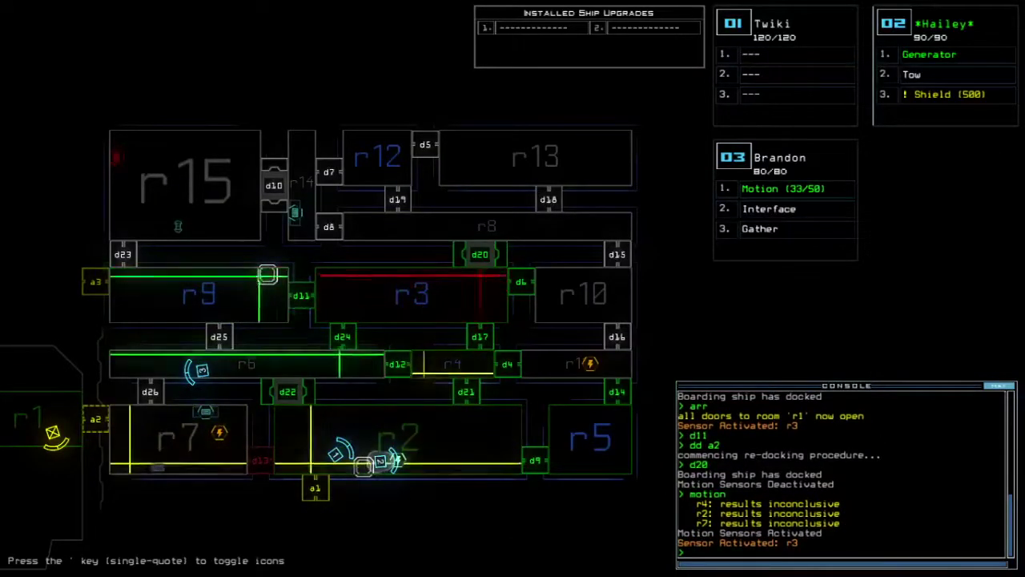
type("arr")
key("Return")
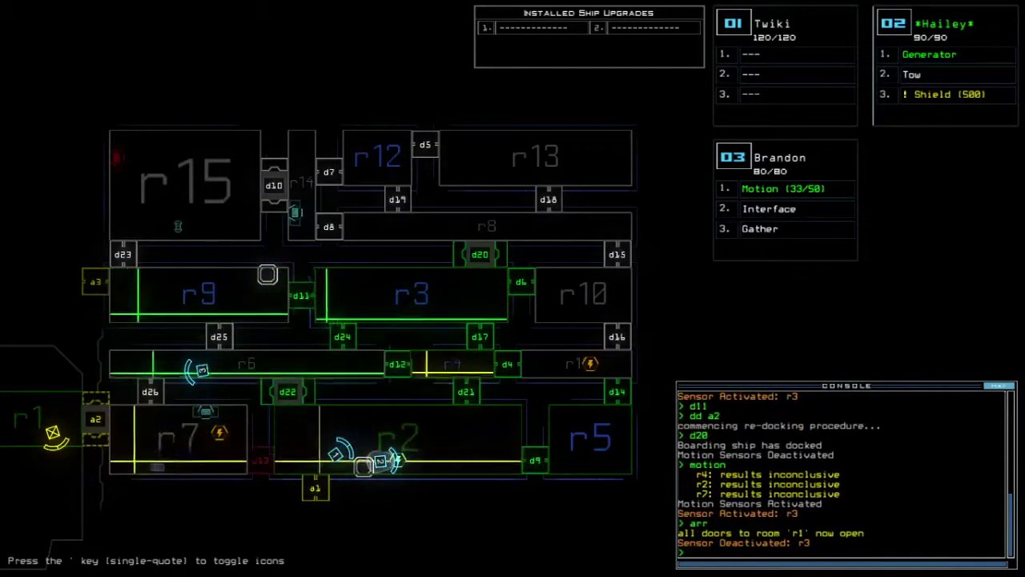
type("d20")
key("Return")
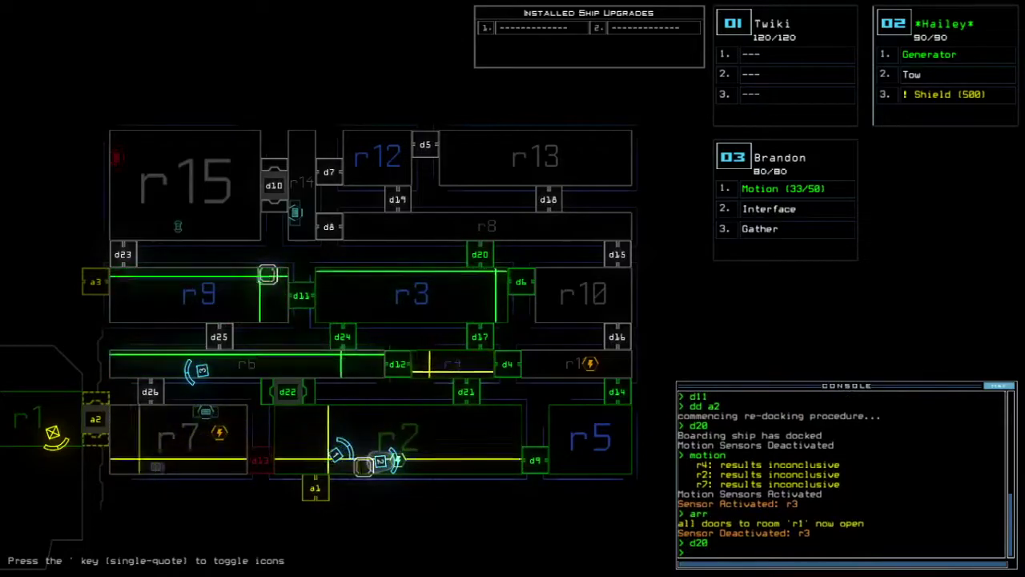
type("f r9 r3")
key("Return")
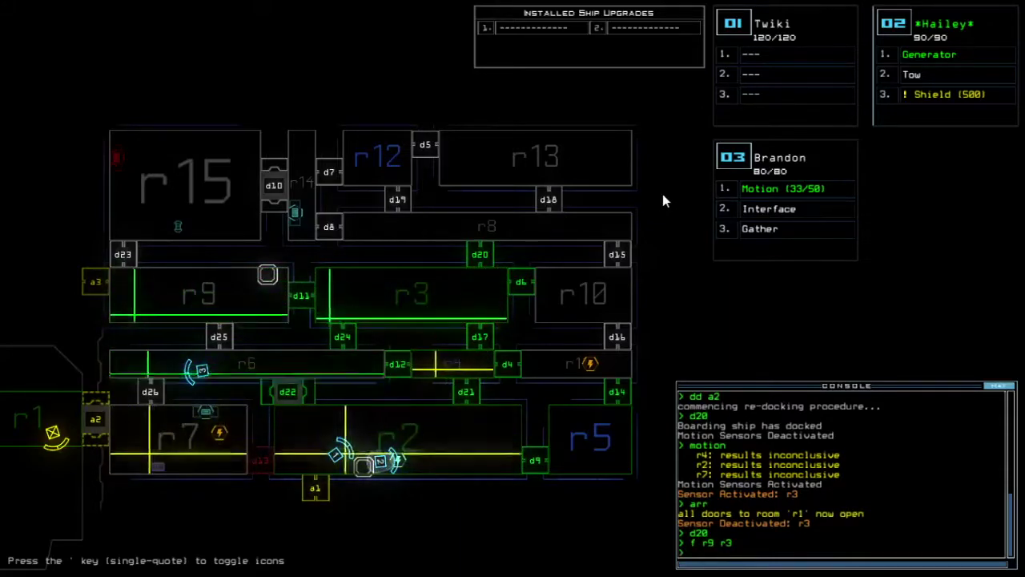
key("Tab")
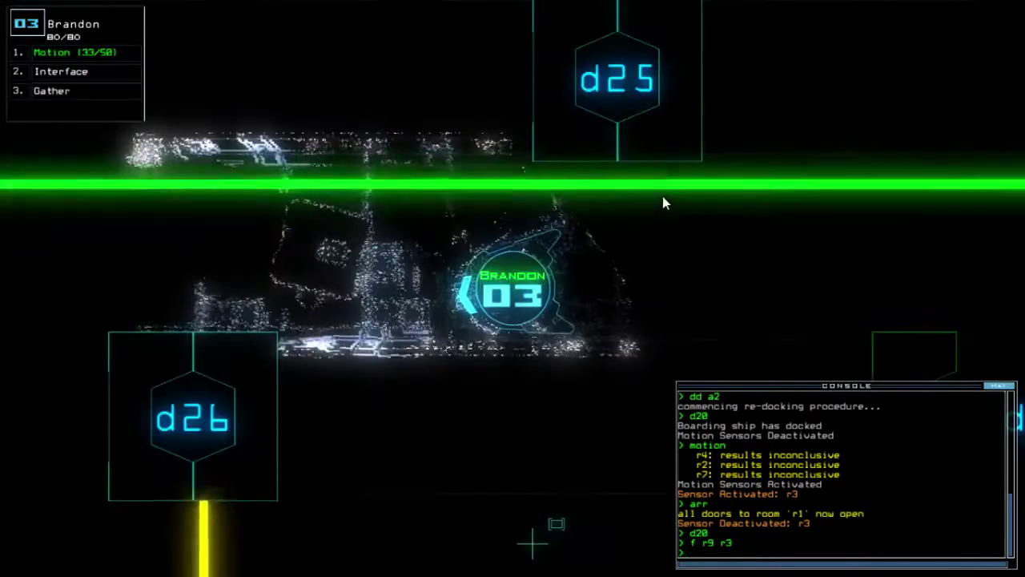
key("Tab")
type("ra ")
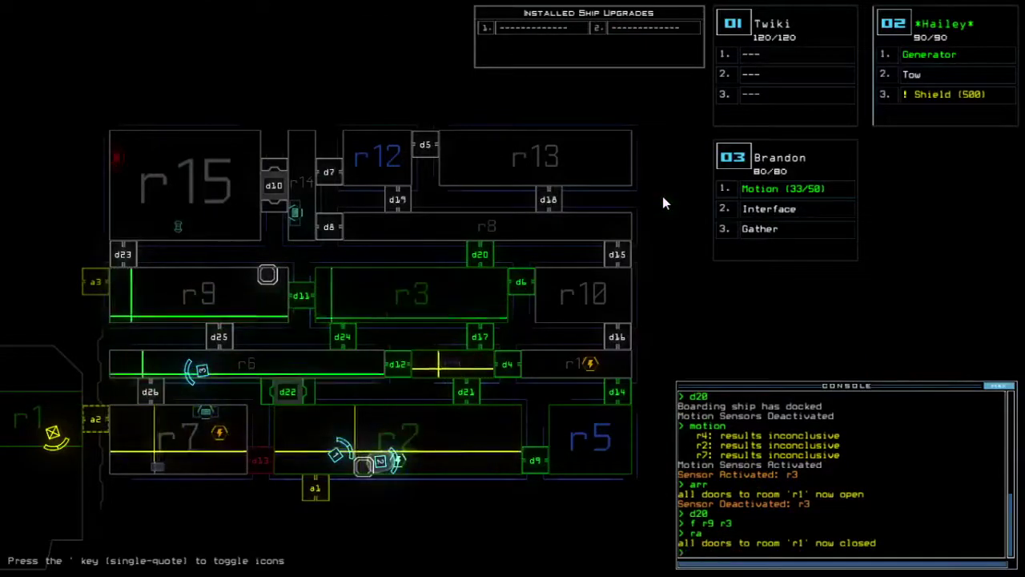
type("dd a3")
Re-dock at airlock a3, open then close r1's doors, and re-dock at a2.
key("Return")
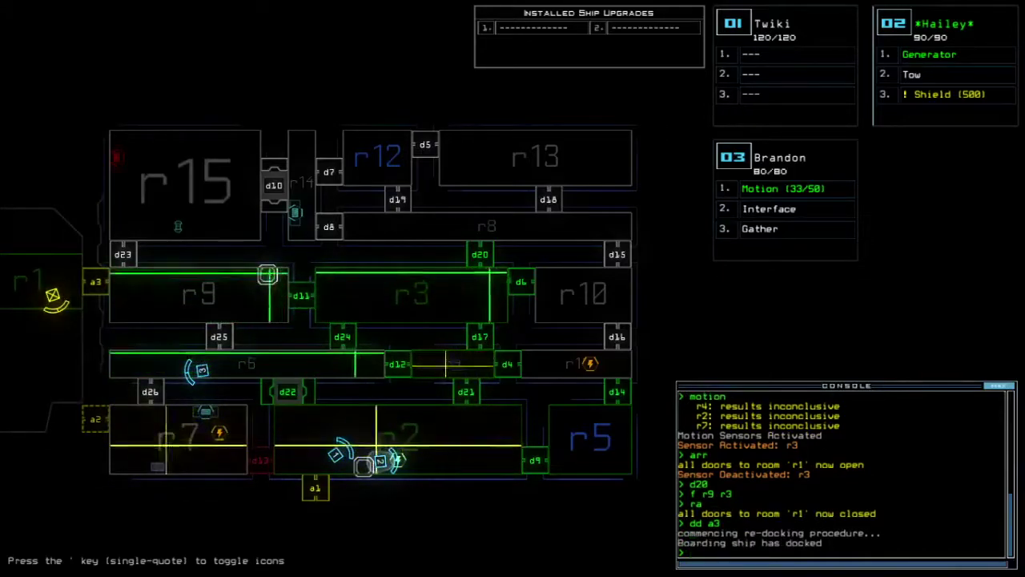
type("arr")
key("Return")
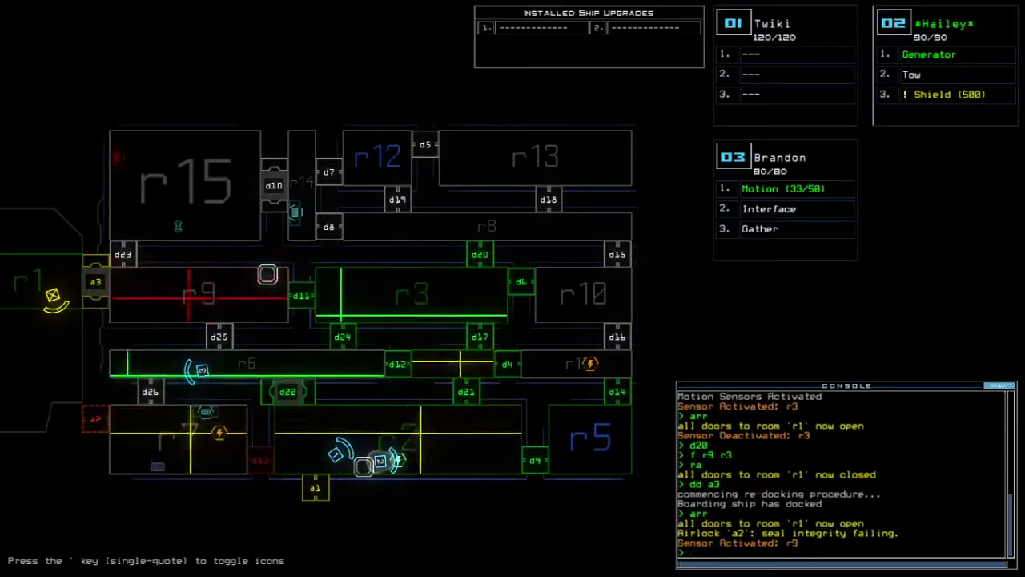
key("Return")
type("dd a")
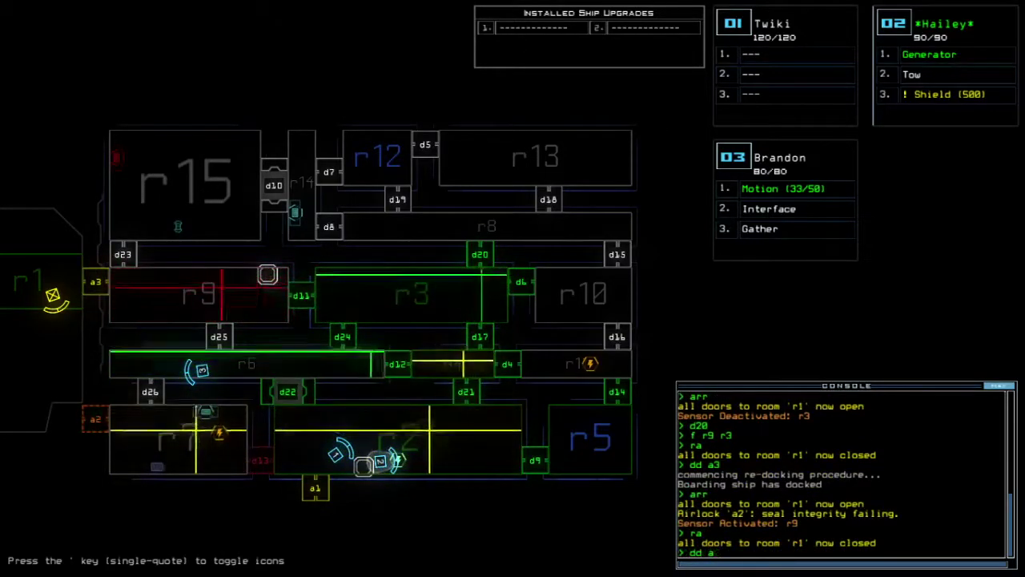
type("2")
key("Return")
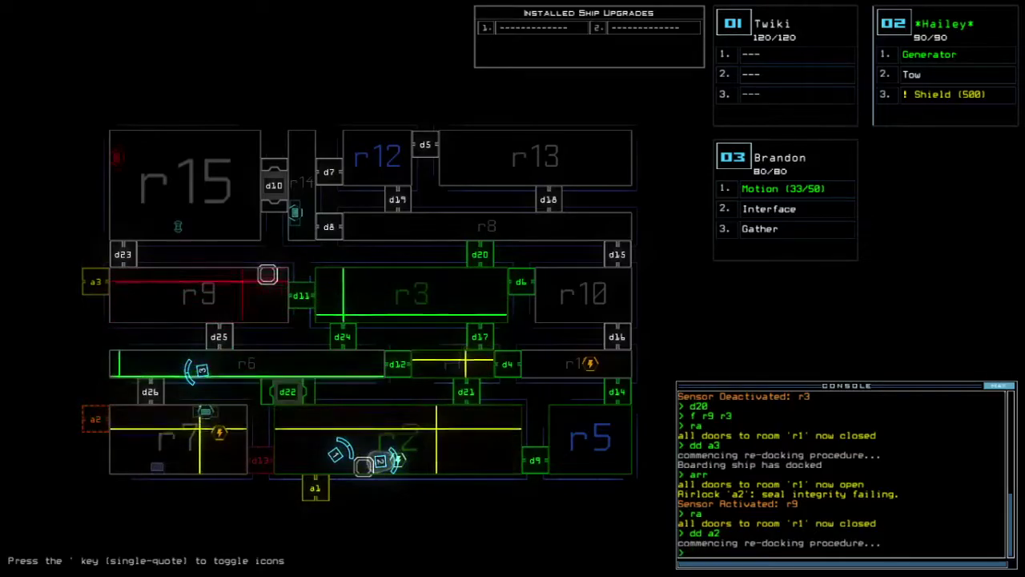
key("3")
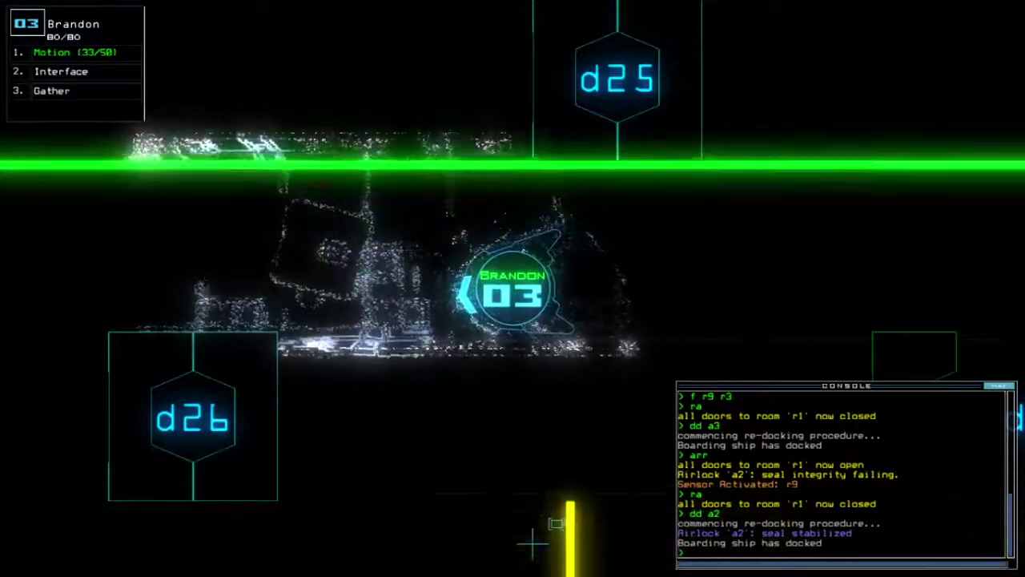
key("3")
type("d")
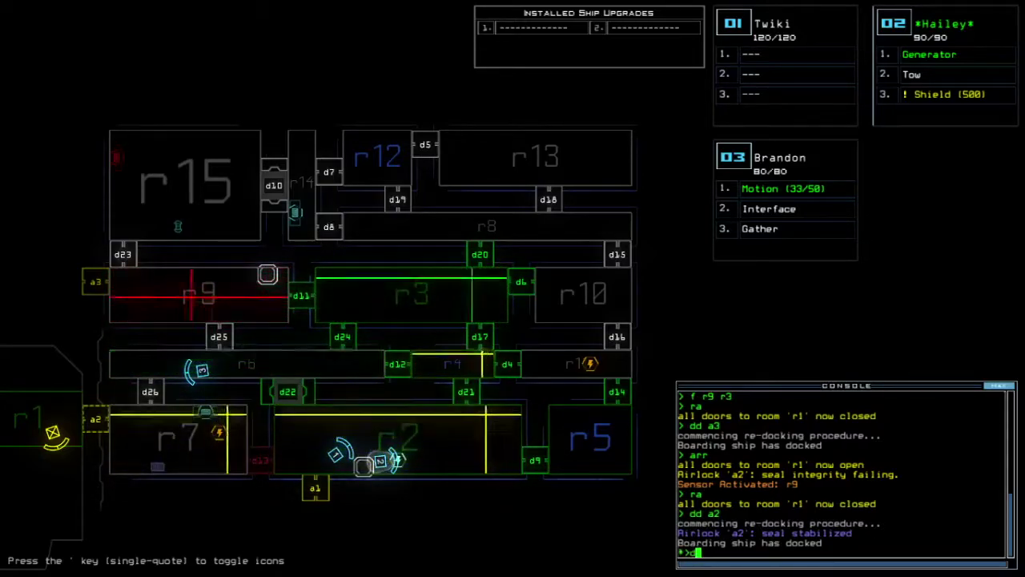
type("11")
Toggle door d11 twice and re-dock the boarding ship at airlock a1.
key("Return")
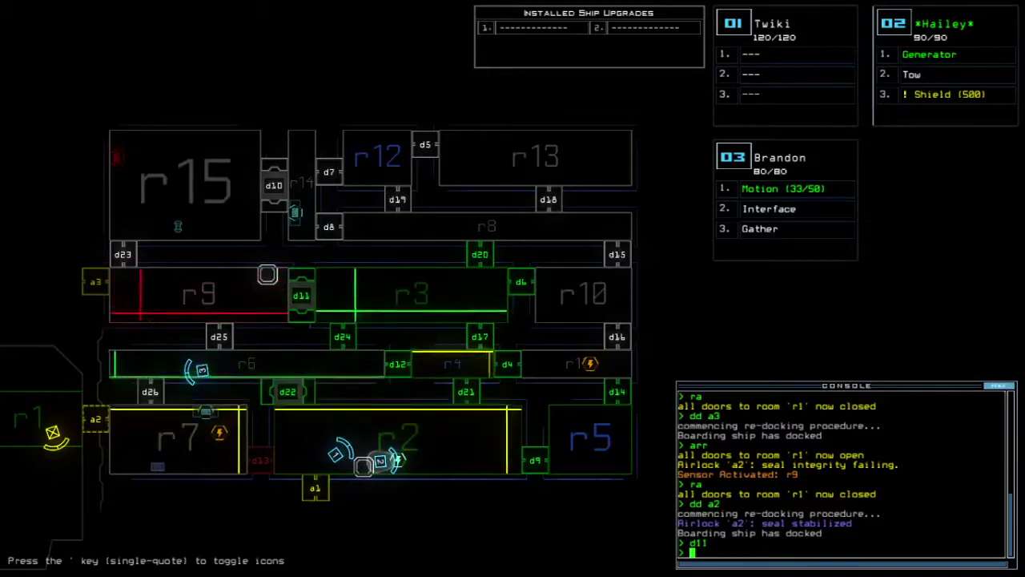
type("11")
key("Return")
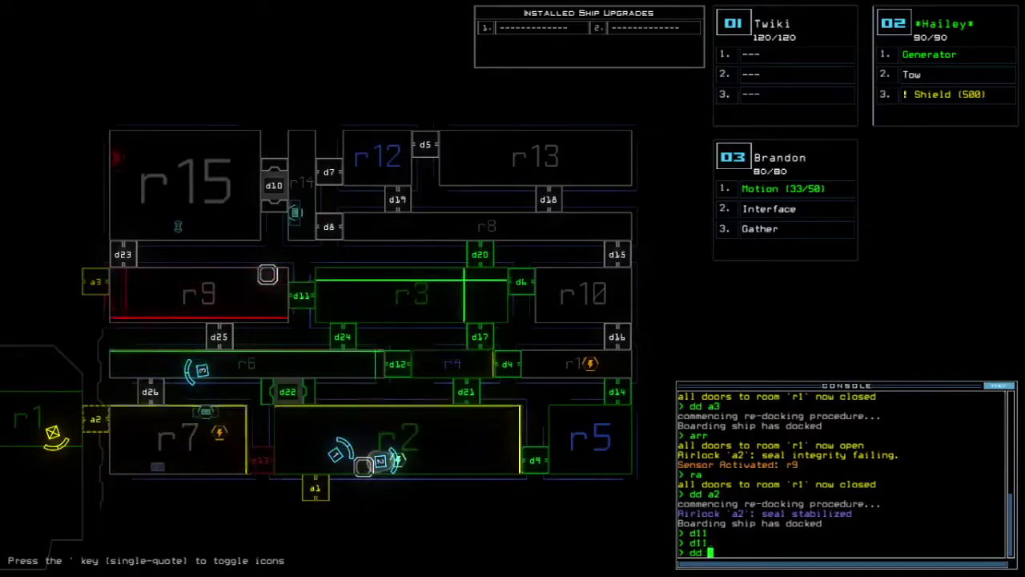
type("a1")
key("Return")
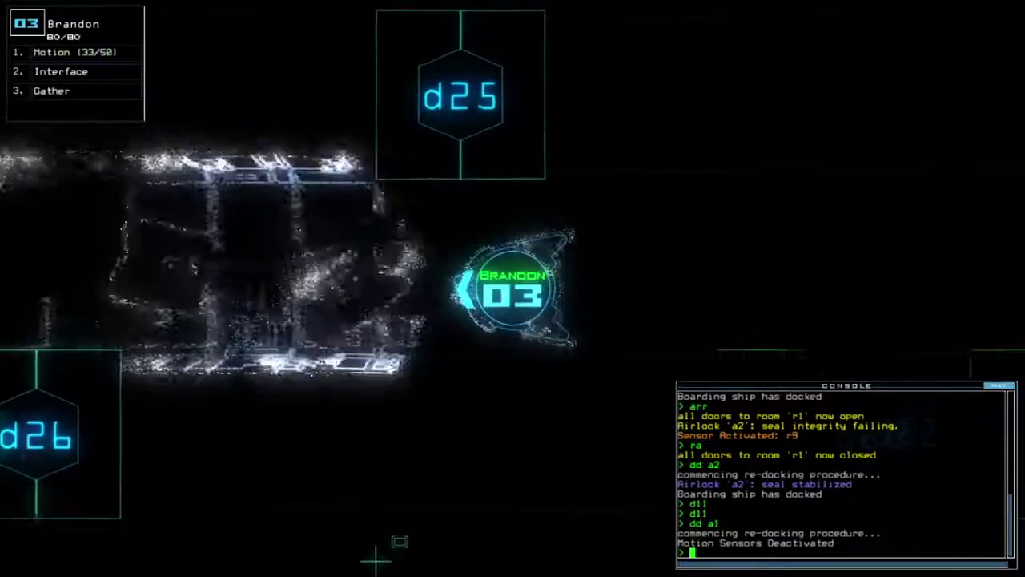
key("Right")
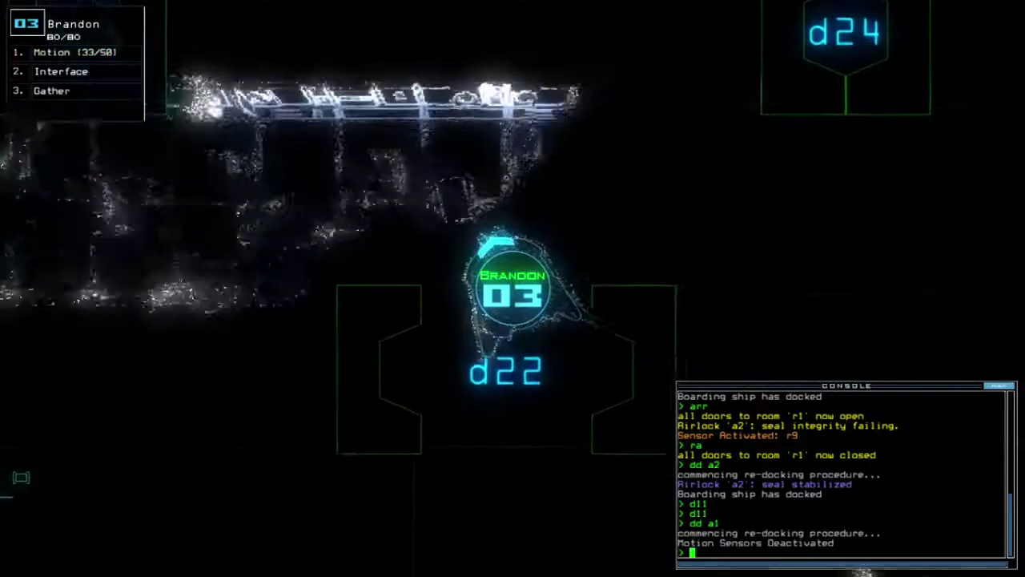
type("motion")
Run a motion scan of rooms r2, r5, r4 and r7, then switch to Hailey's view.
key("Return")
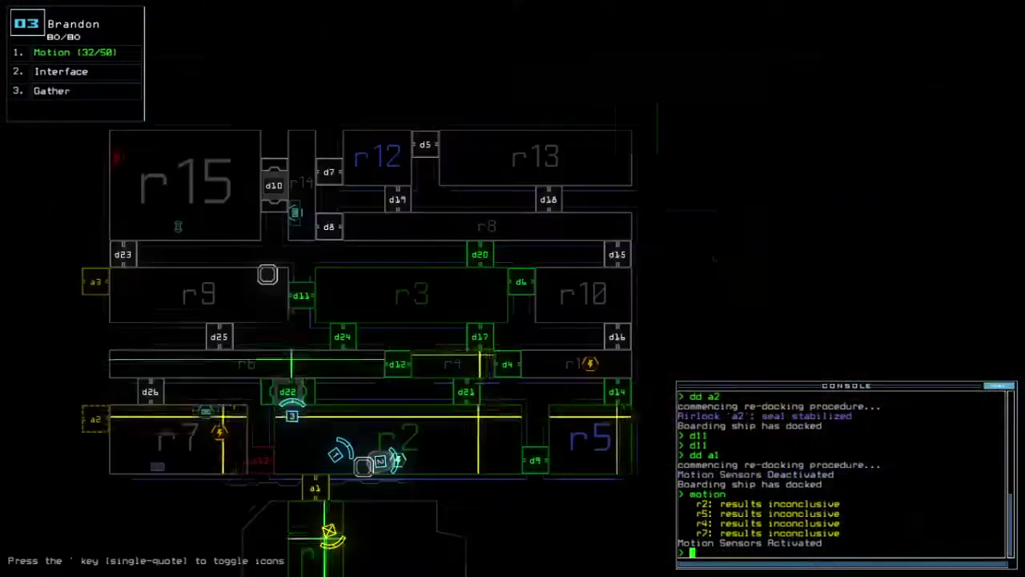
key("2")
key("1")
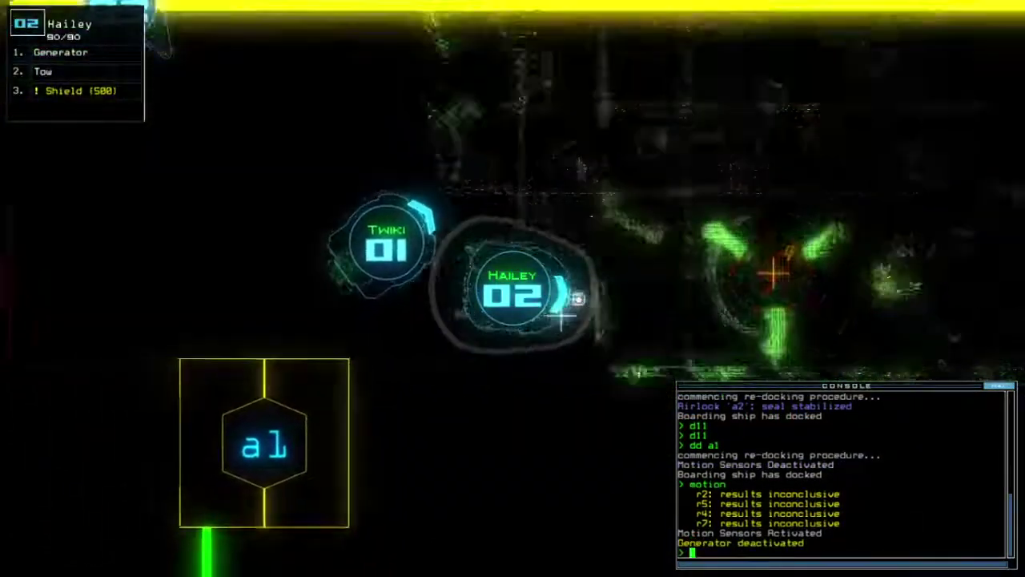
key("Up")
type("swa")
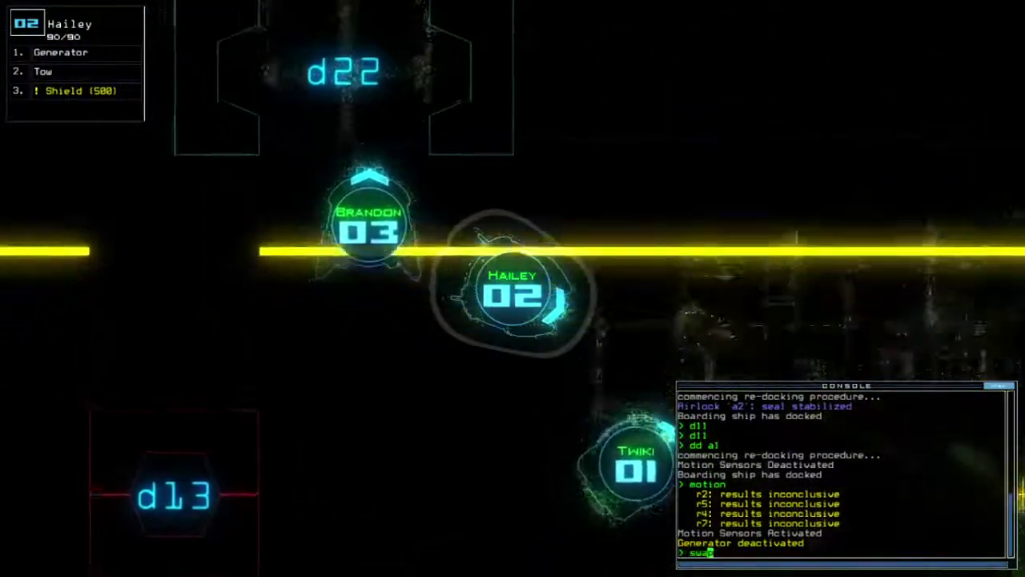
type("p")
Trade Hailey's Generator and Shield to Brandon, then drive Brandon toward airlock a1.
key("Return")
key("Return")
key("Down")
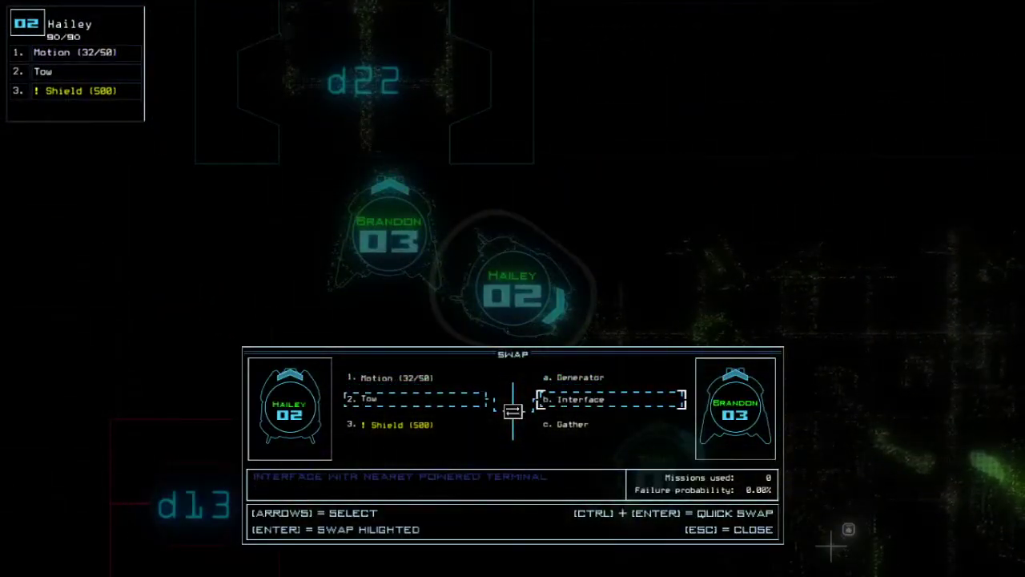
key("Down")
key("Return")
key("Escape")
key("3")
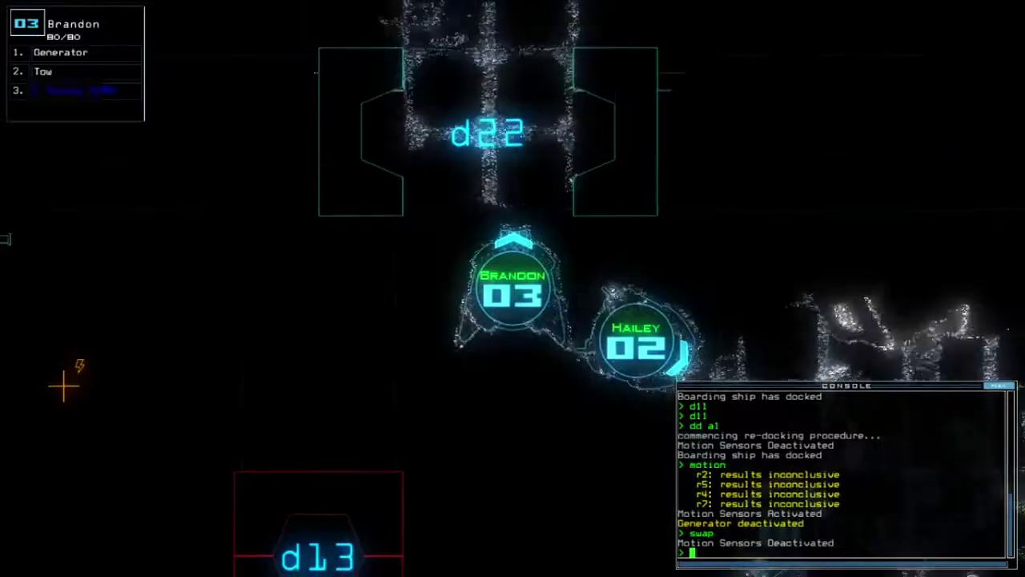
key("Down")
type("arr")
key("Return")
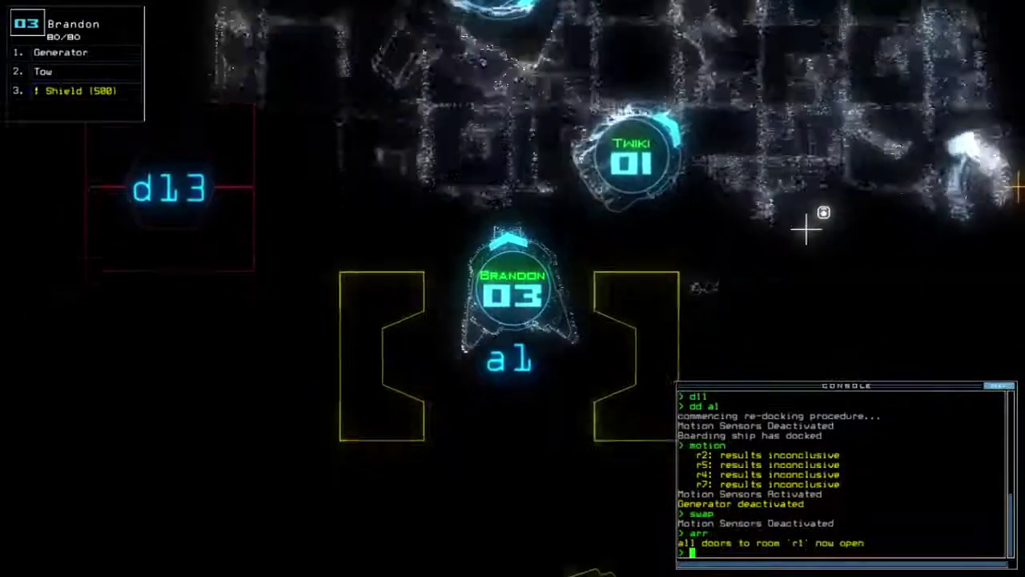
Re-dock the boarding ship at airlock a2 with 'dd a2', then pause the game.
key("Tab")
type("d a")
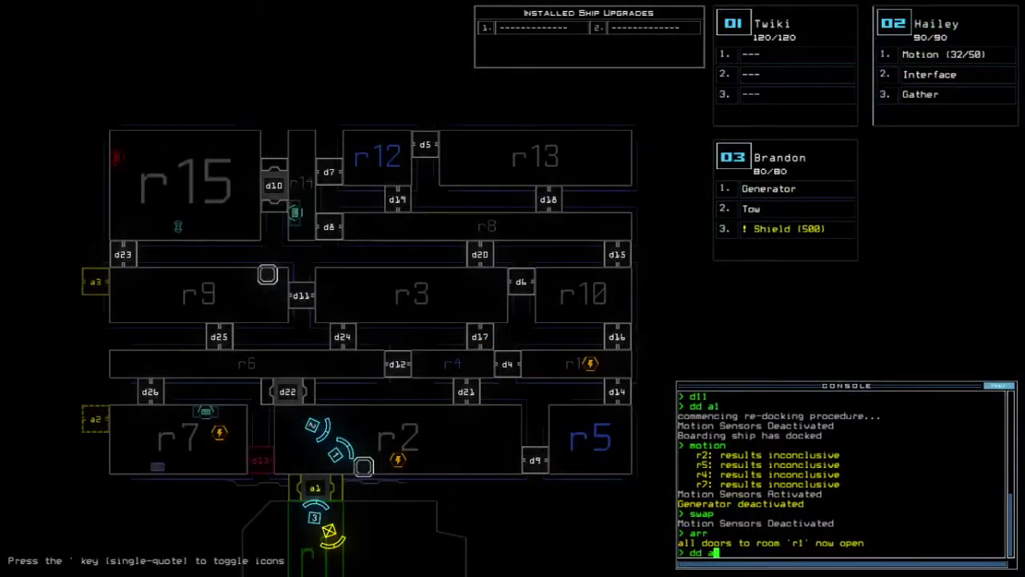
type("2")
key("Return")
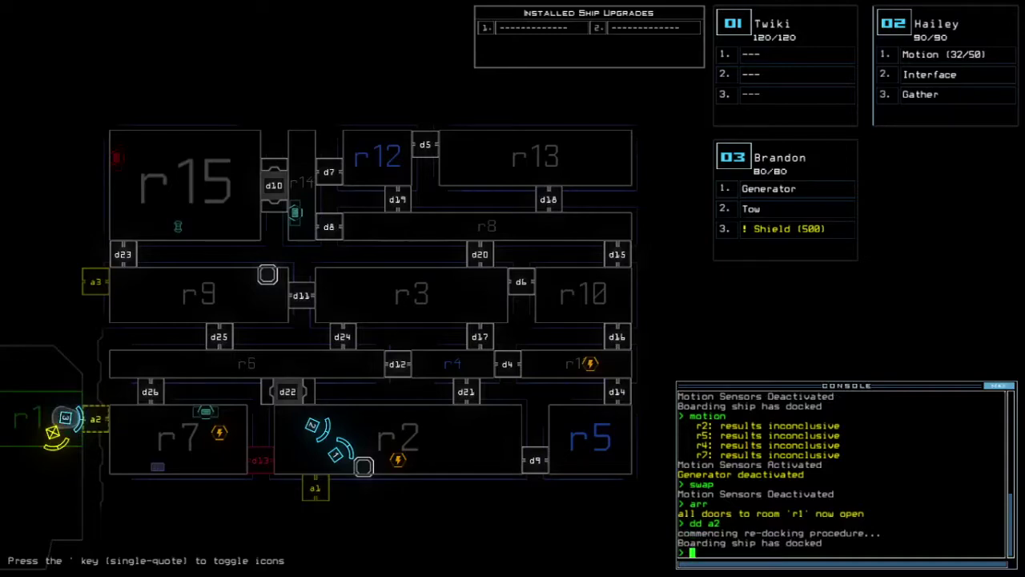
key("Escape")
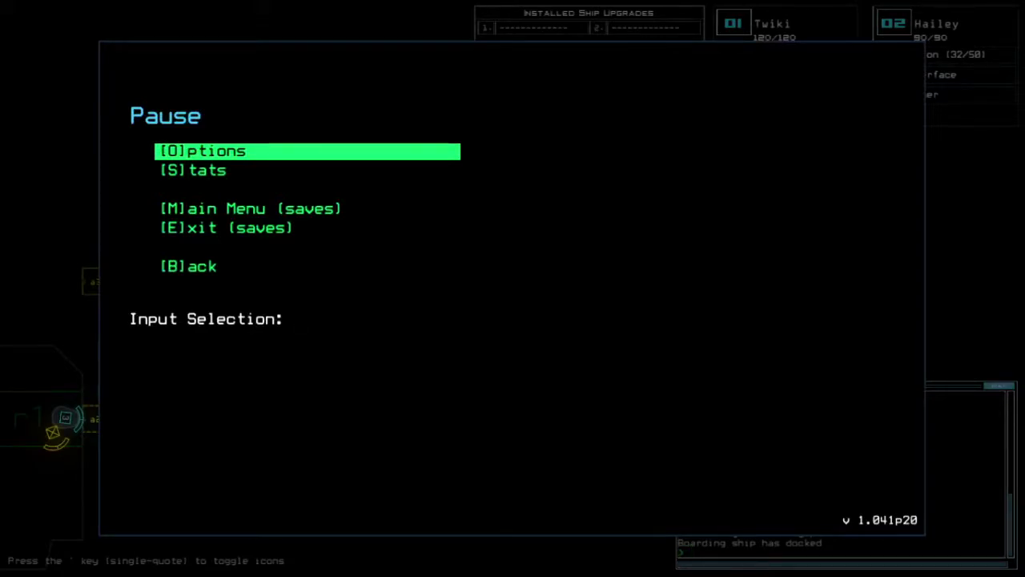
Resume play, select Brandon, reopen all doors to room r1 and drive him through a2.
key("Escape")
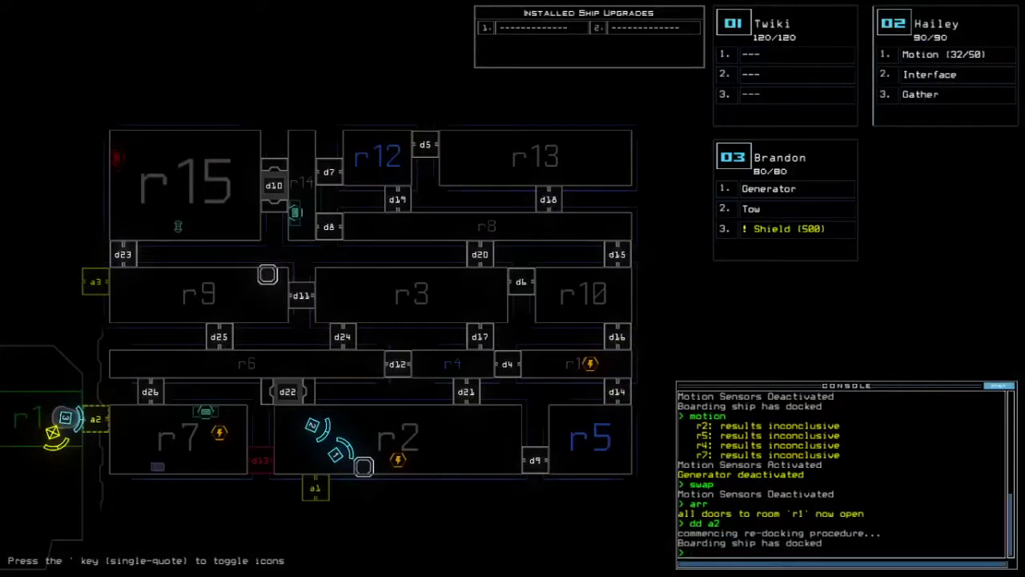
key("1")
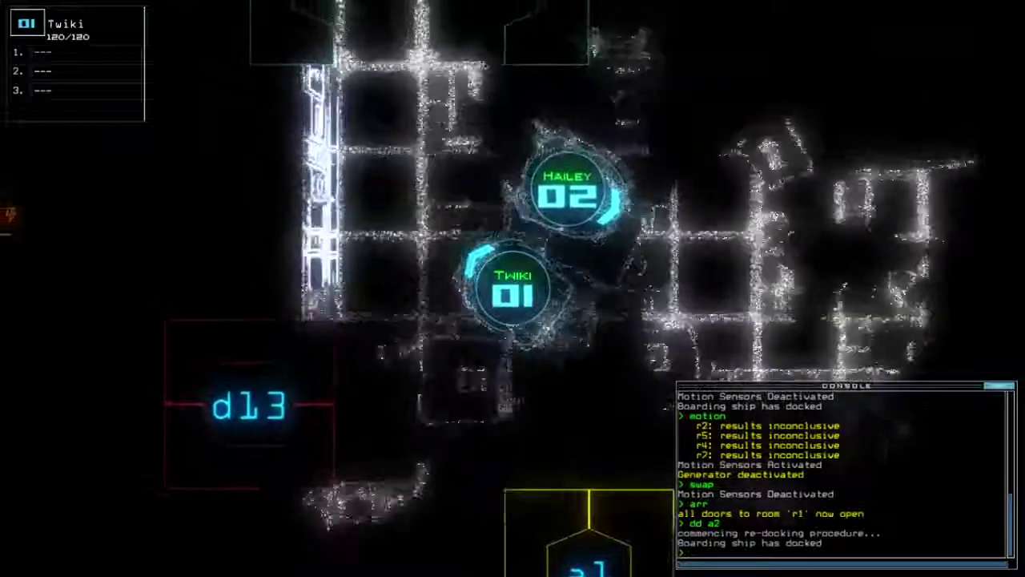
key("Tab")
key("3")
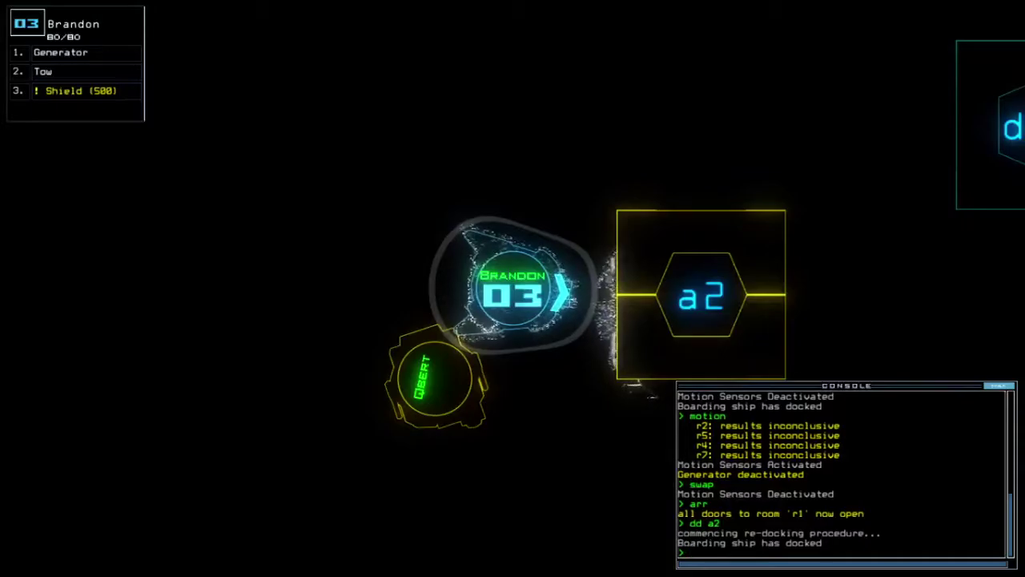
type("arr")
key("Return")
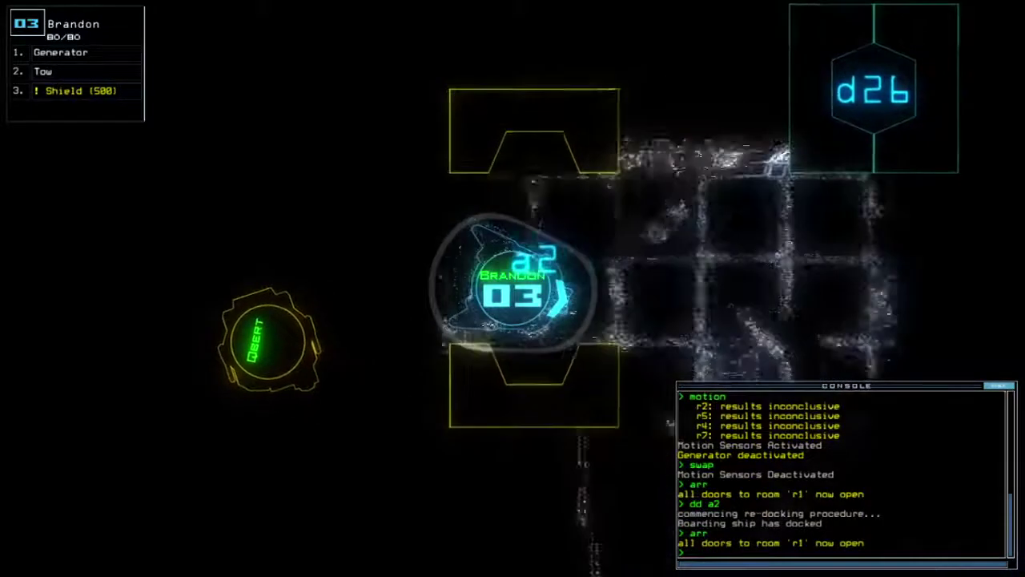
key("Right")
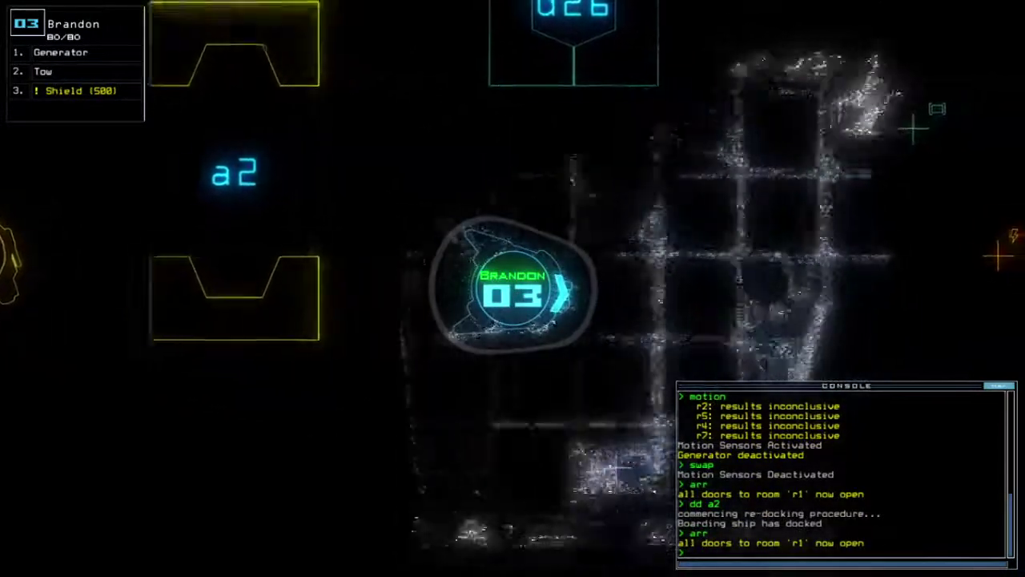
type("generator")
Activate Brandon's generator and vent room r9 to space through airlock a3.
key("Return")
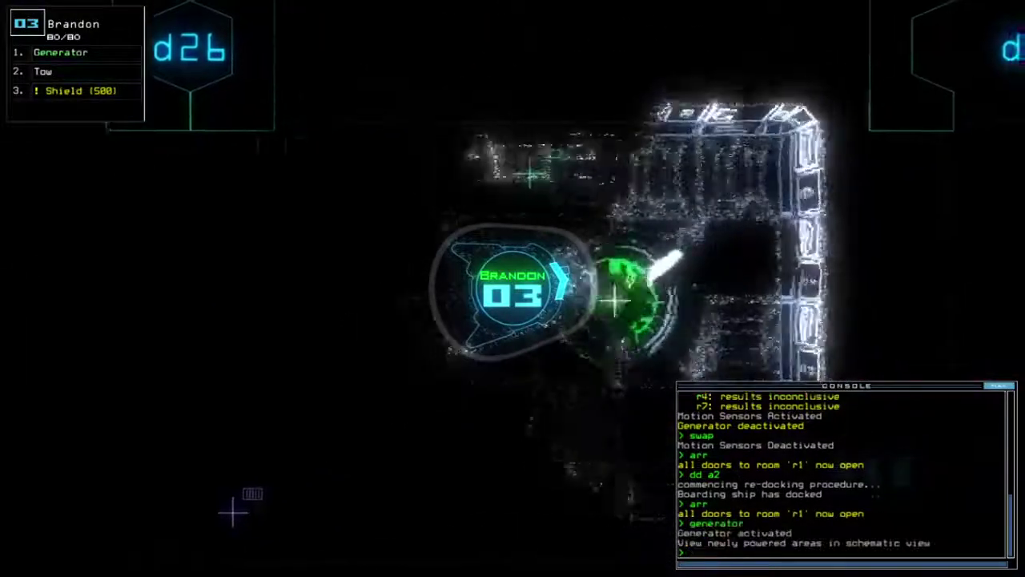
key("Tab")
type("3")
key("Return")
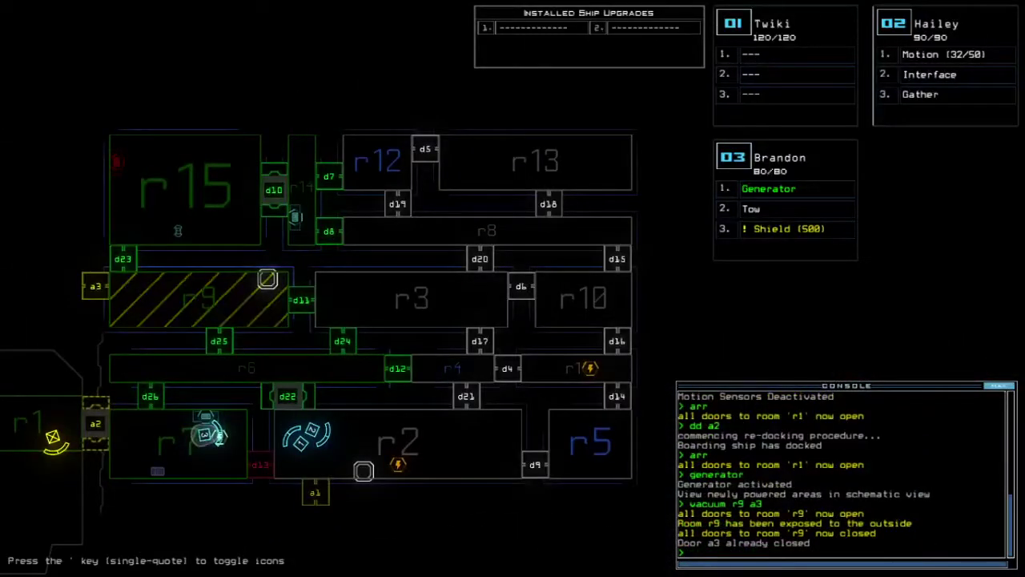
key("Tab")
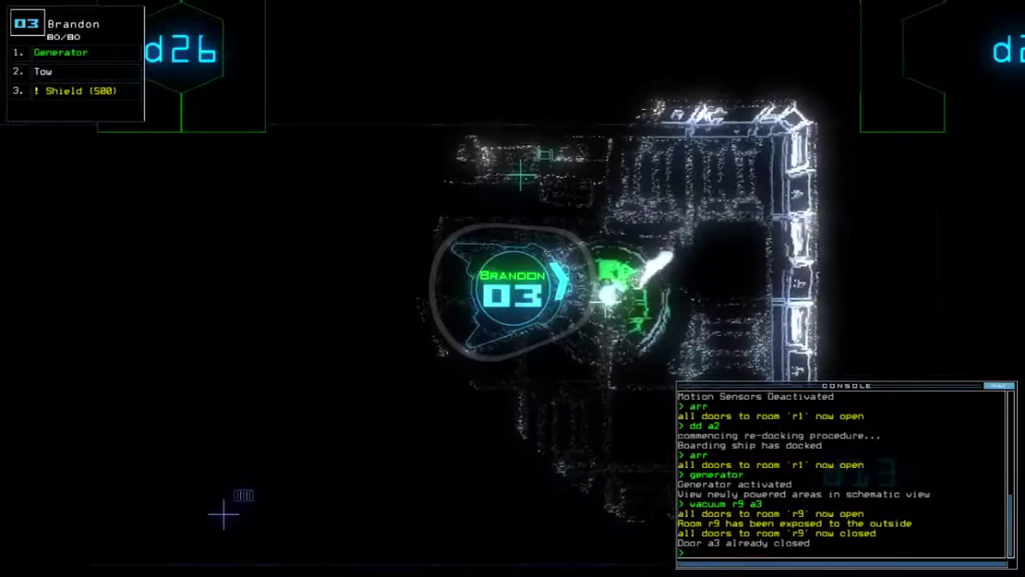
key("Left")
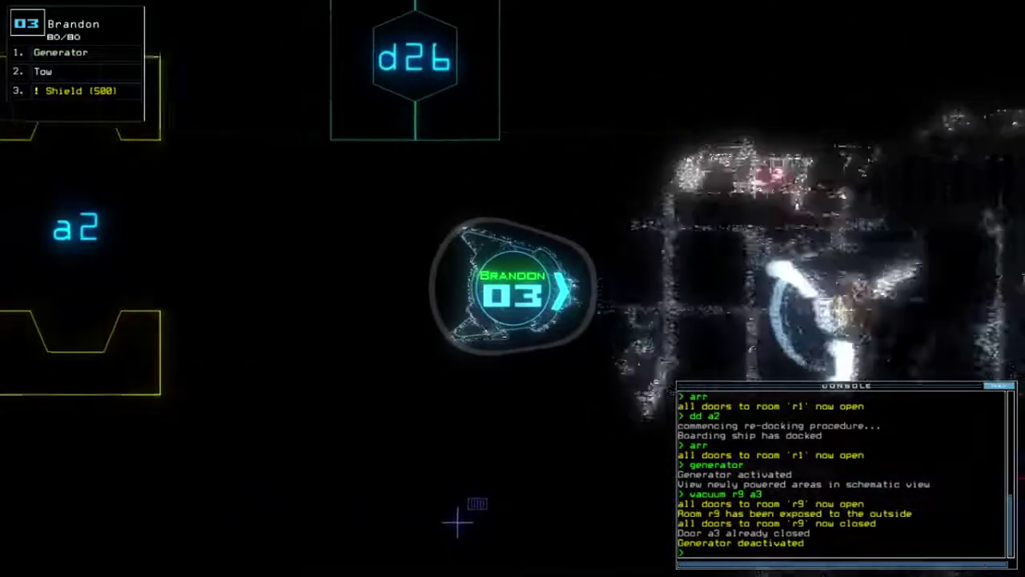
key("Right")
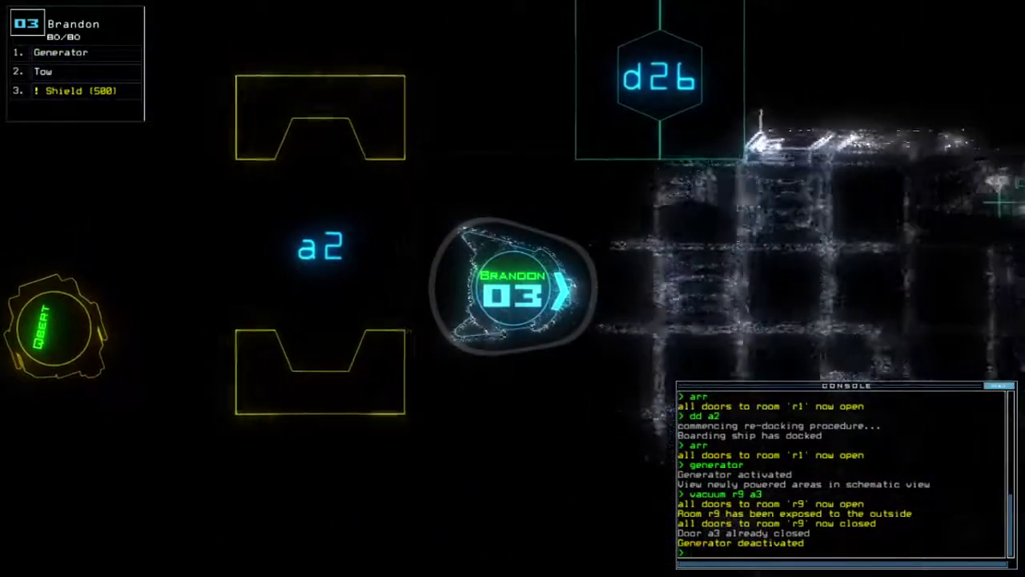
type("generator")
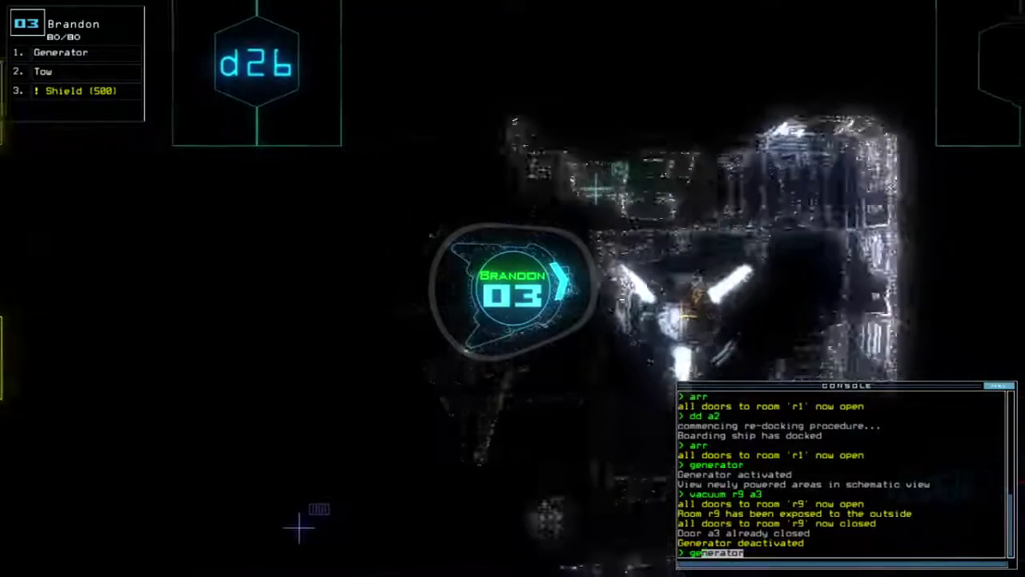
Run 'generator 3', then open room r9, airlock a3 and doors d11, d23, d25.
key("Return")
key("Tab")
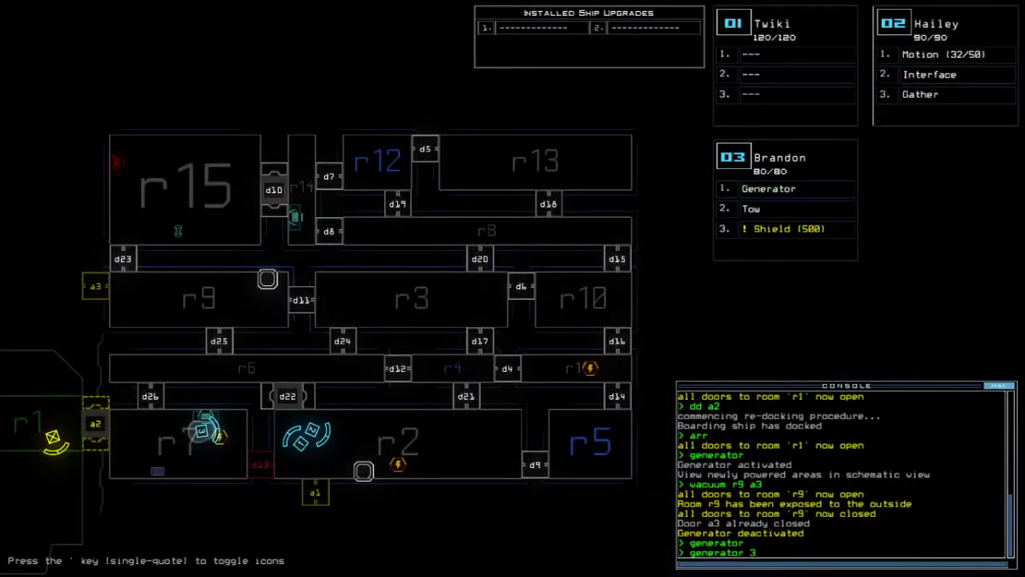
key("Return")
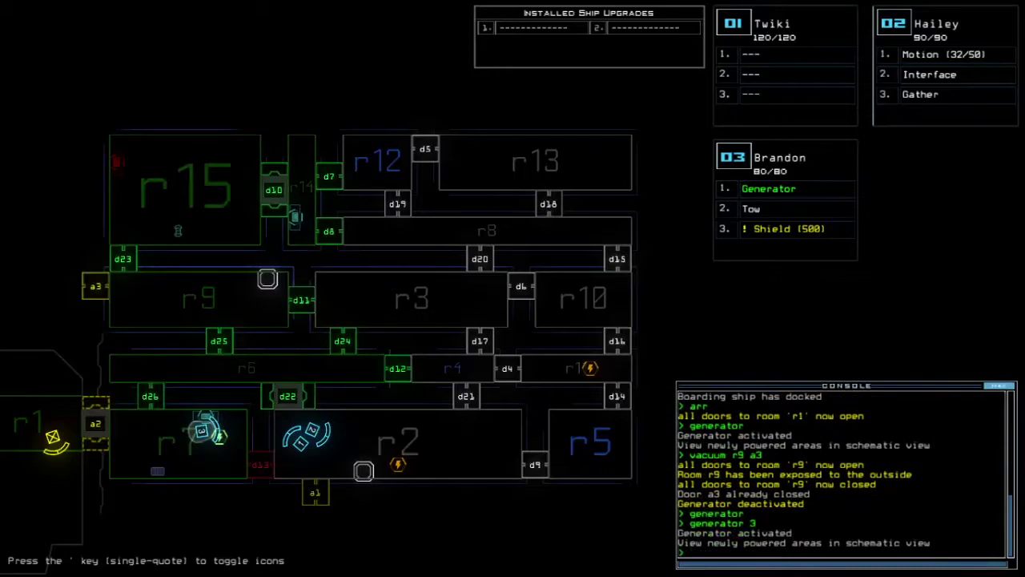
type("g")
type("open r9;a3;d11 d23 d25")
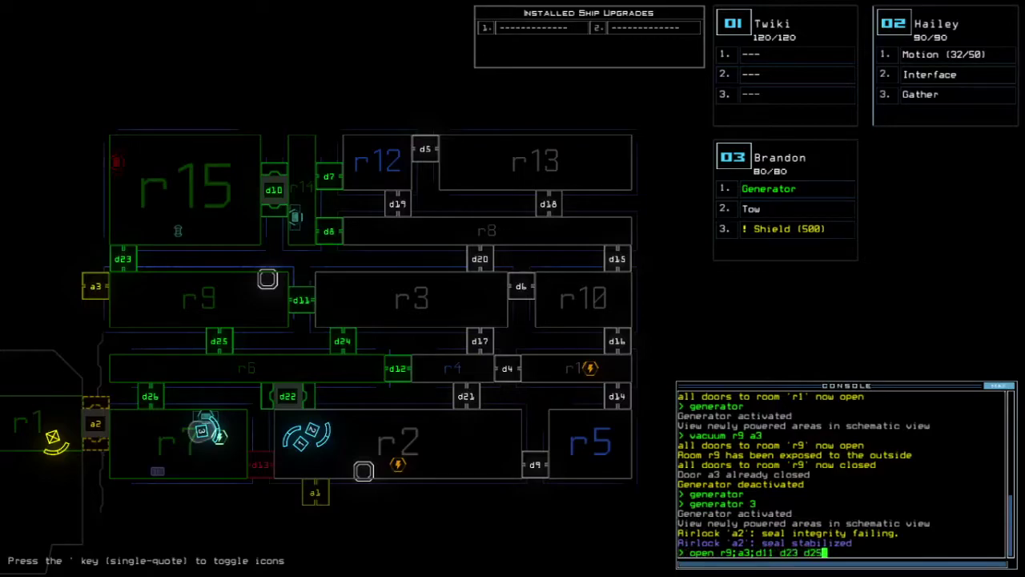
key("Return")
key("3")
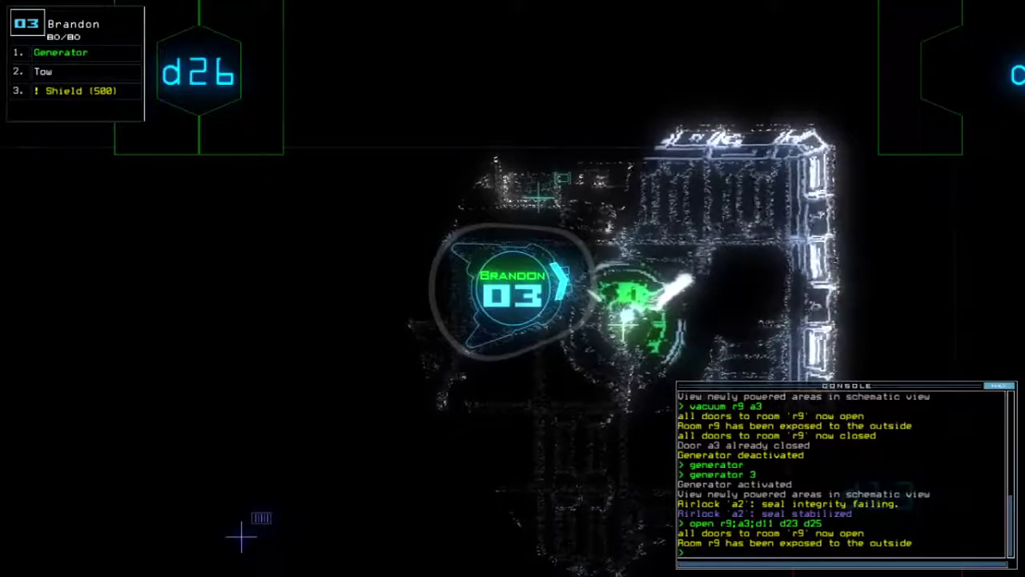
key("Tab")
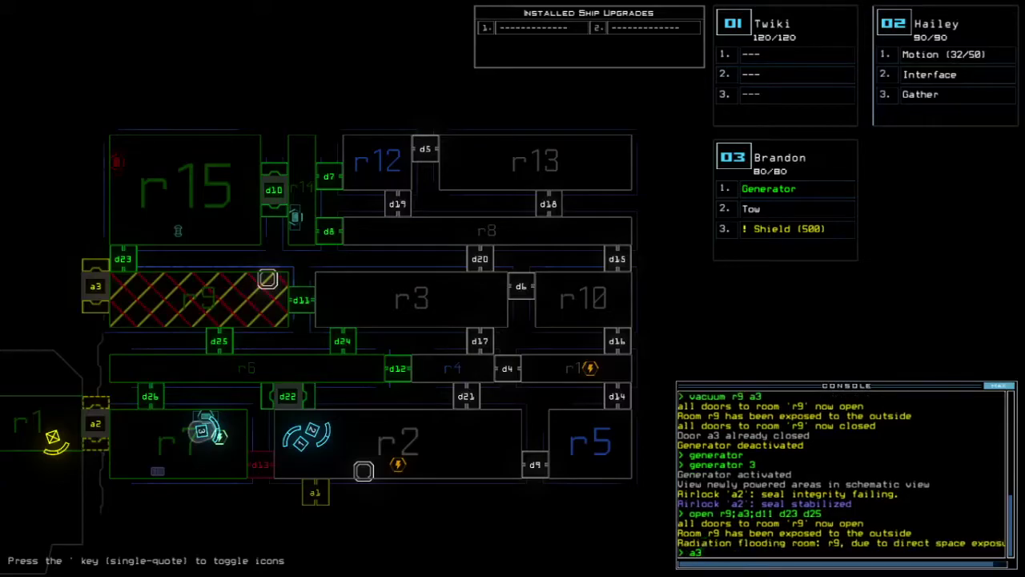
Run 'a3', re-dock at airlock a1, open r1's doors and start 'swap 2' with Hailey.
key("Return")
key("3")
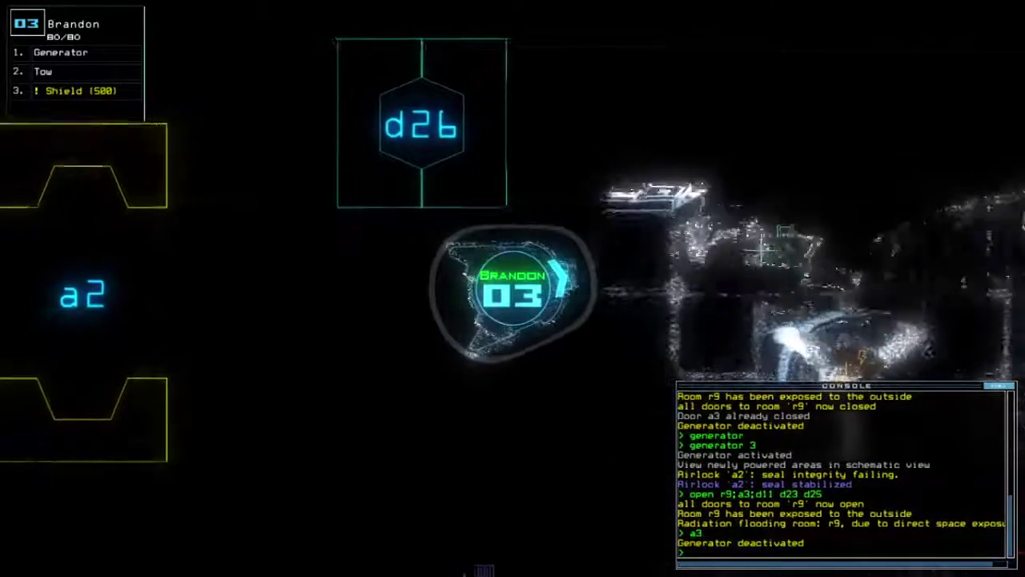
type("dd ")
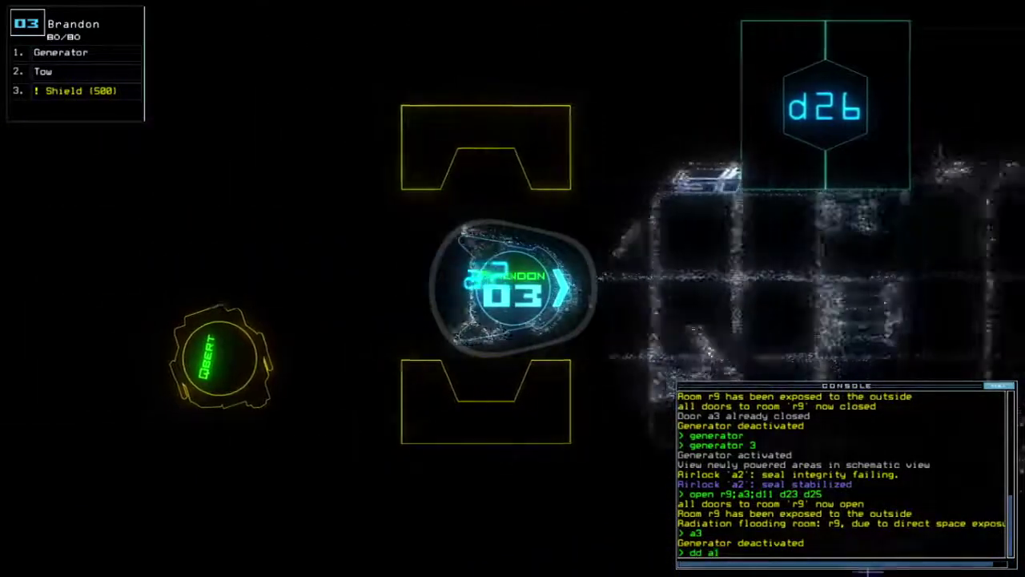
type("a1")
key("Return")
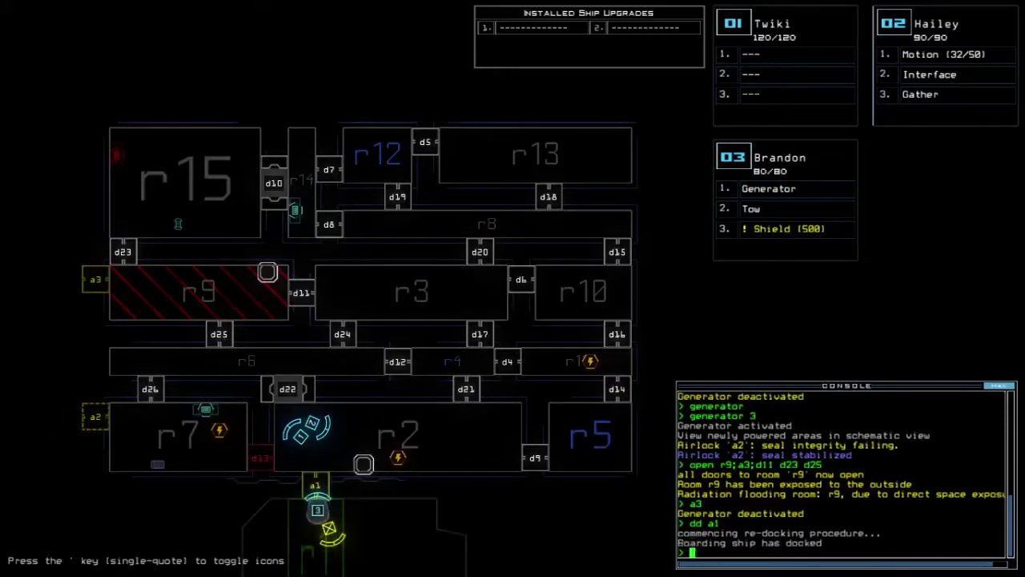
type("3o r1")
key("Return")
type("swap 2")
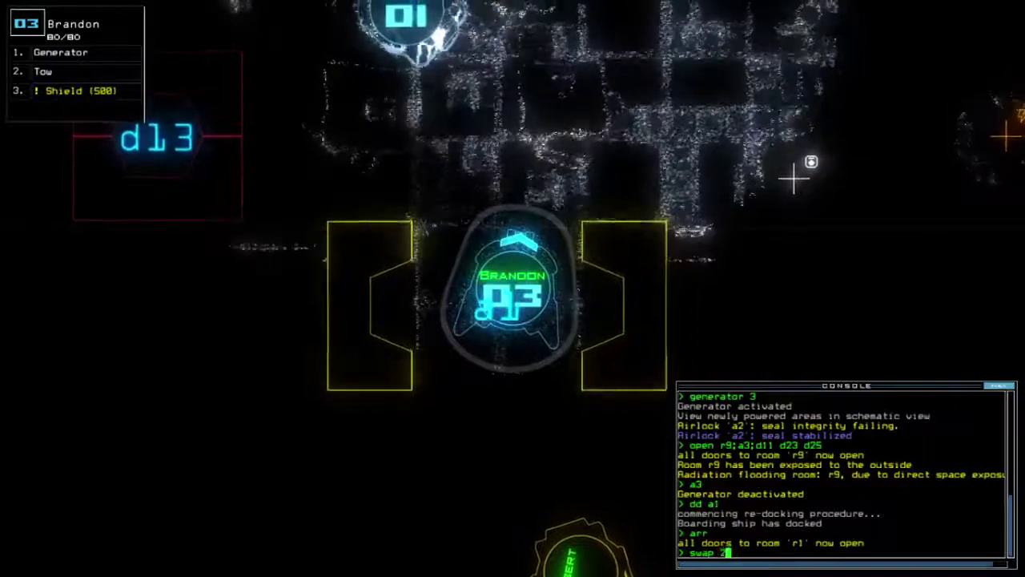
key("Return")
Put the Interface module on Brandon in place of Tow, dock at a2, open r1's doors.
key("Return")
key("Return")
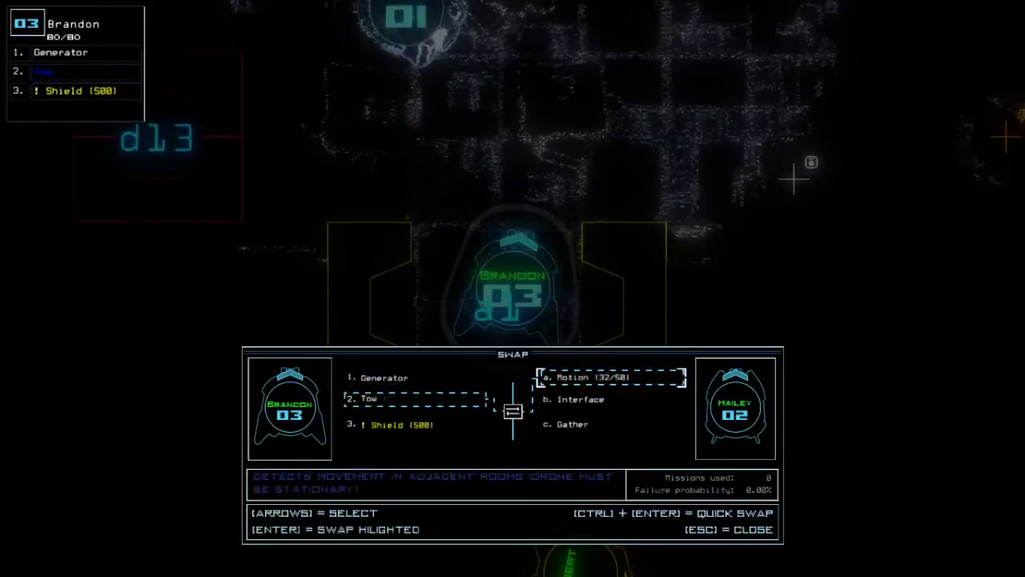
key("Down")
key("Return")
key("Escape")
type("dd a2")
key("Return")
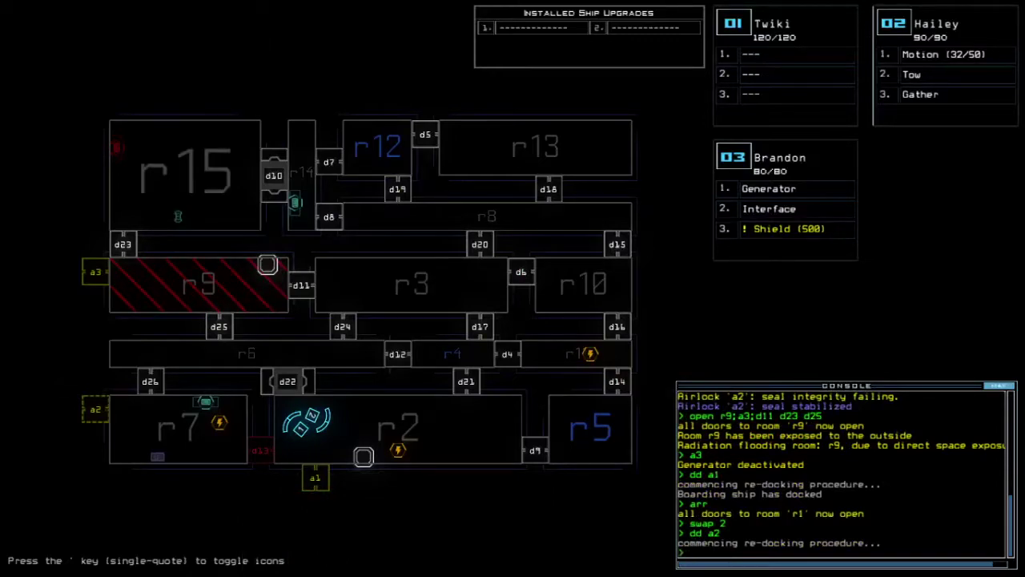
type("rr")
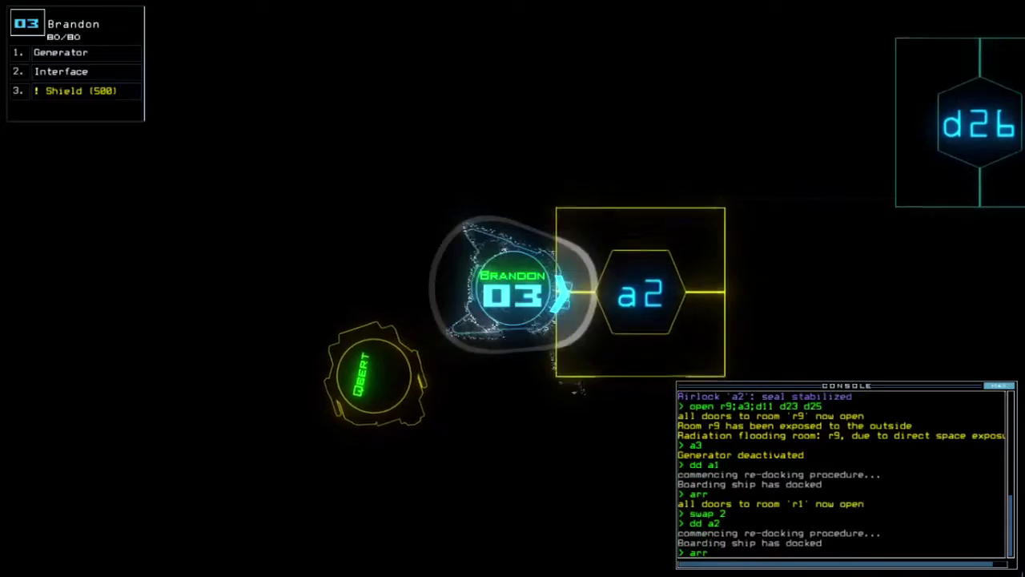
key("Return")
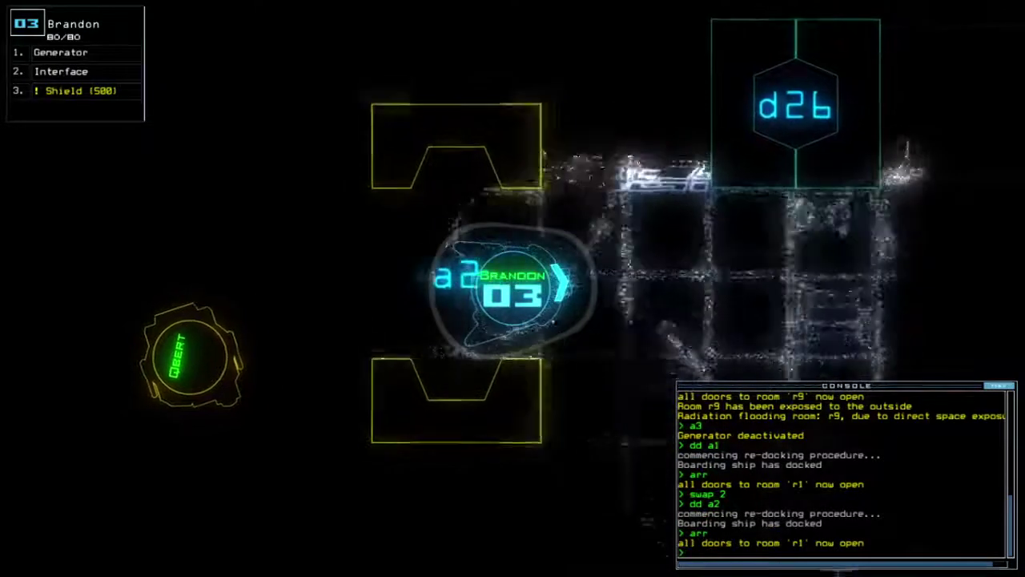
type("ge")
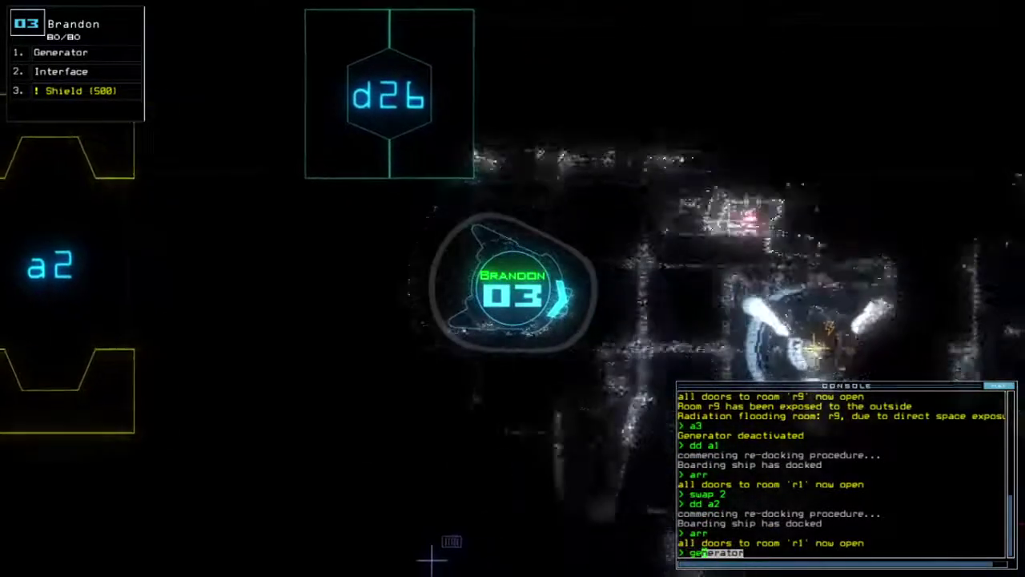
Scan rooms r14, r15, r9, r6 and r7 using Brandon's generator and interface, then power down.
key("Return")
type("rg")
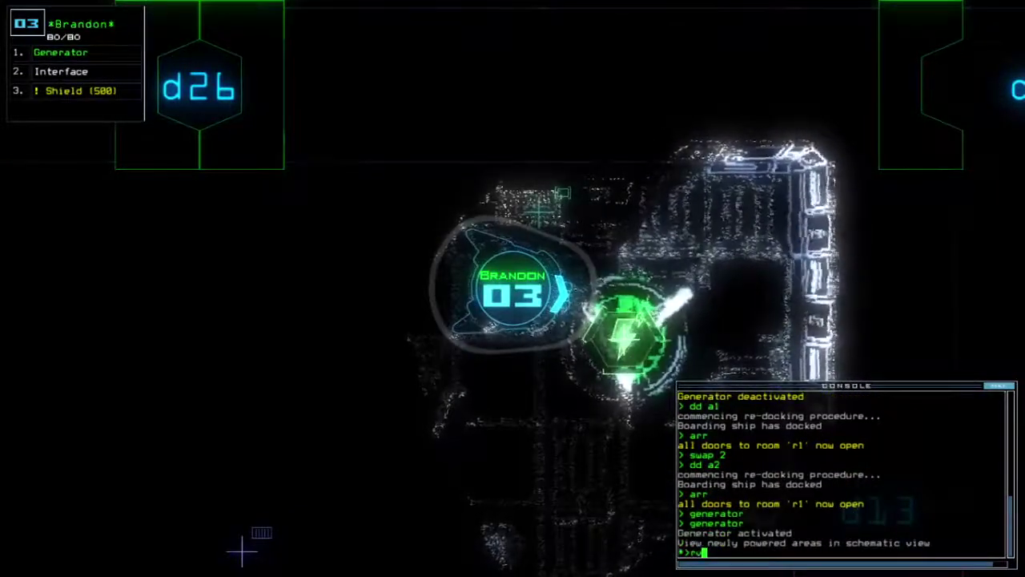
key("Return")
type("survey")
key("Return")
key("Tab")
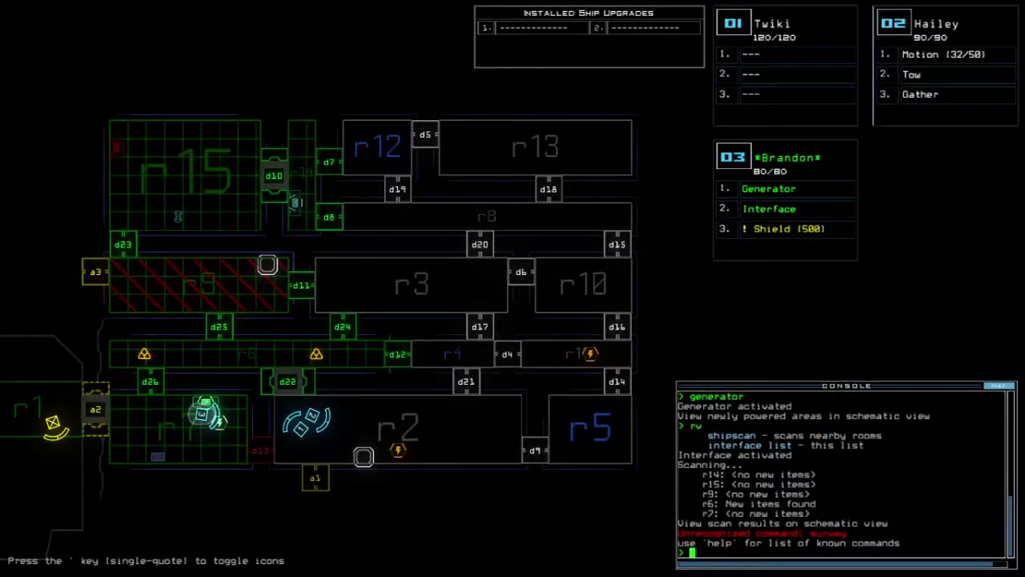
key("Tab")
key("Left")
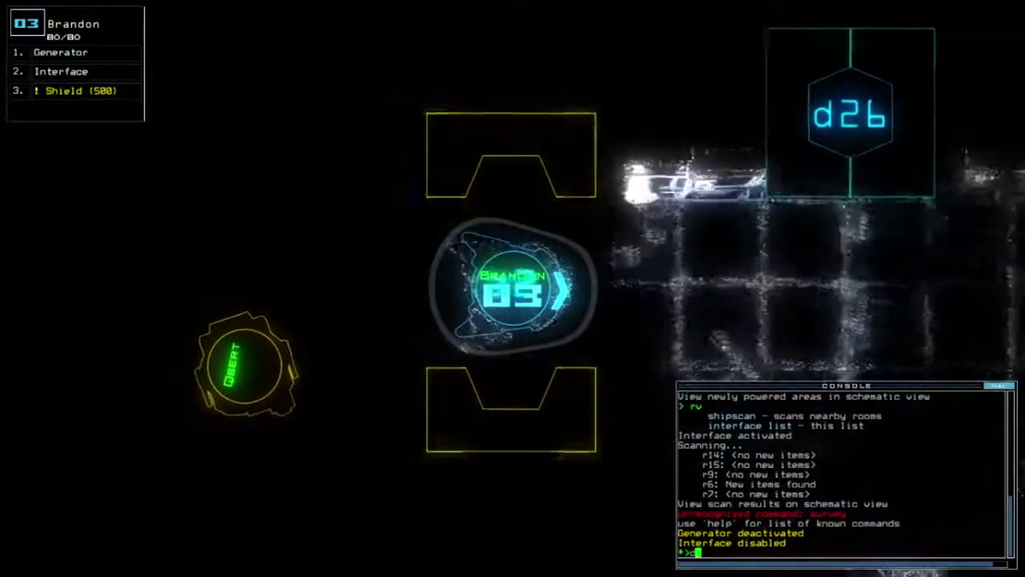
type("dd a1")
Re-dock the boarding ship at airlock a1 with 'dd a1'.
key("Return")
key("Tab")
key("Tab")
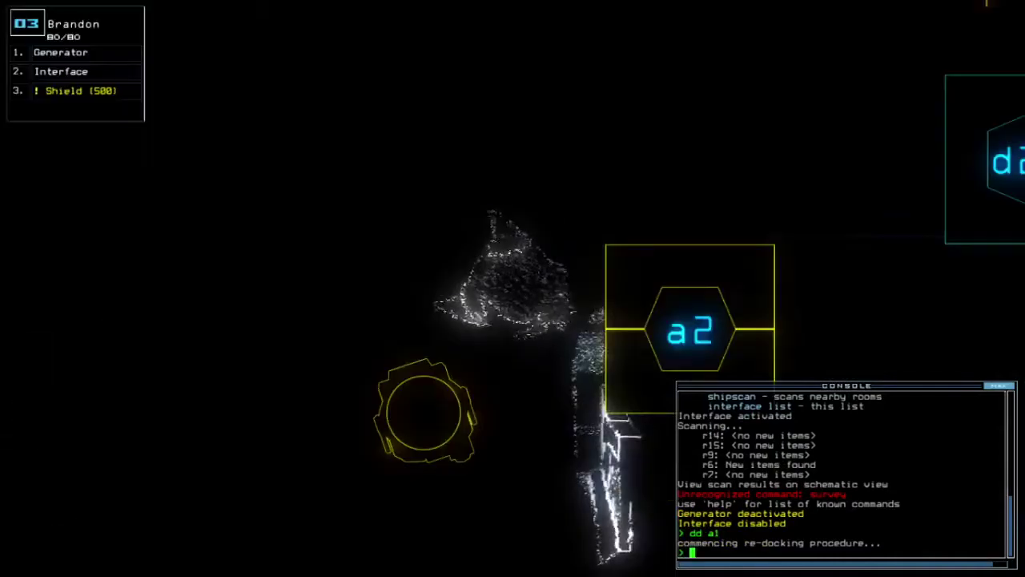
key("Tab")
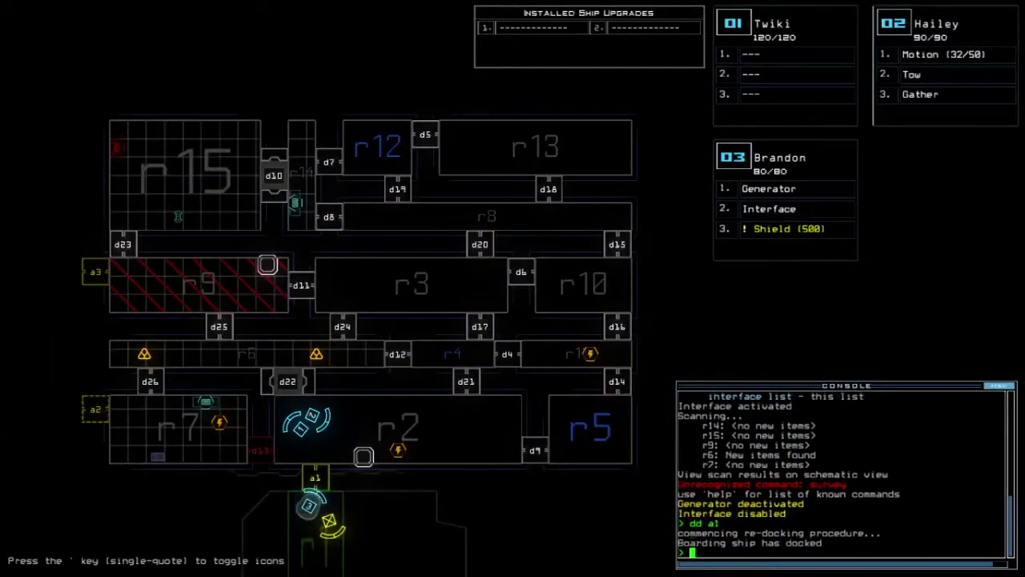
Drive Hailey past d22 toward d24 and gather the first load of scrap.
key("Tab")
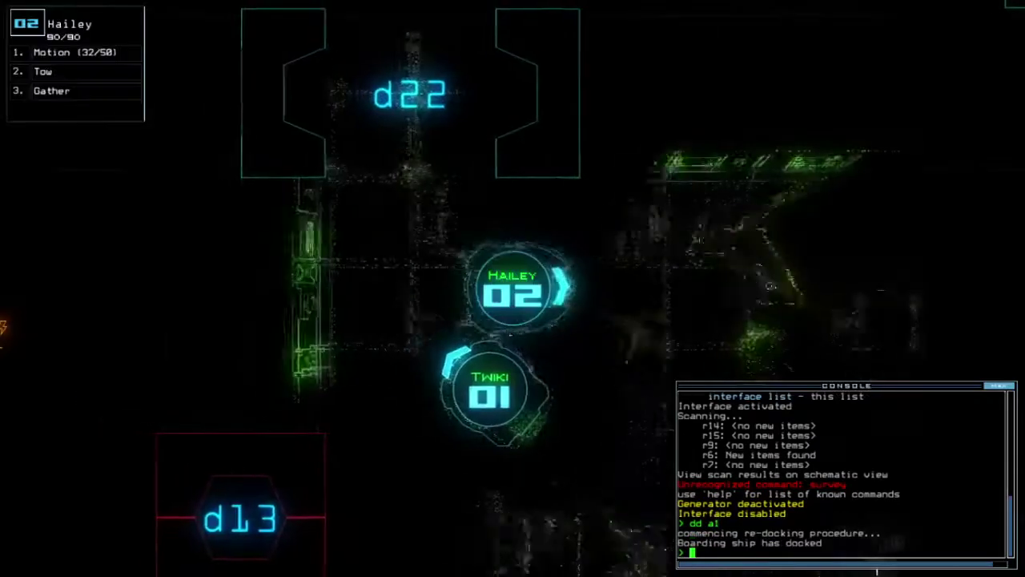
key("Up")
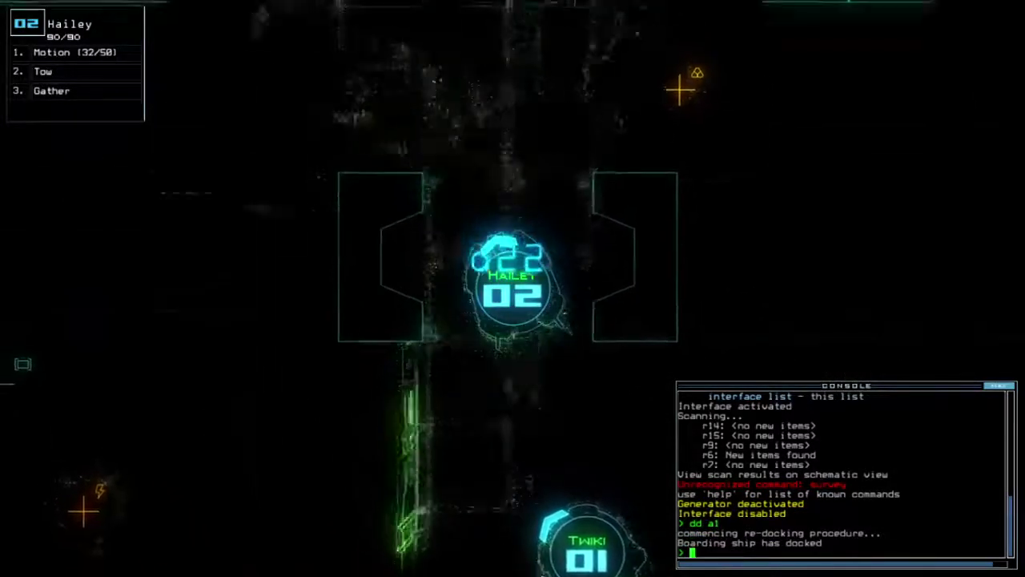
key("Right")
type("g")
key("Return")
Drive Hailey back left toward d26 and gather a second load of scrap.
key("Left")
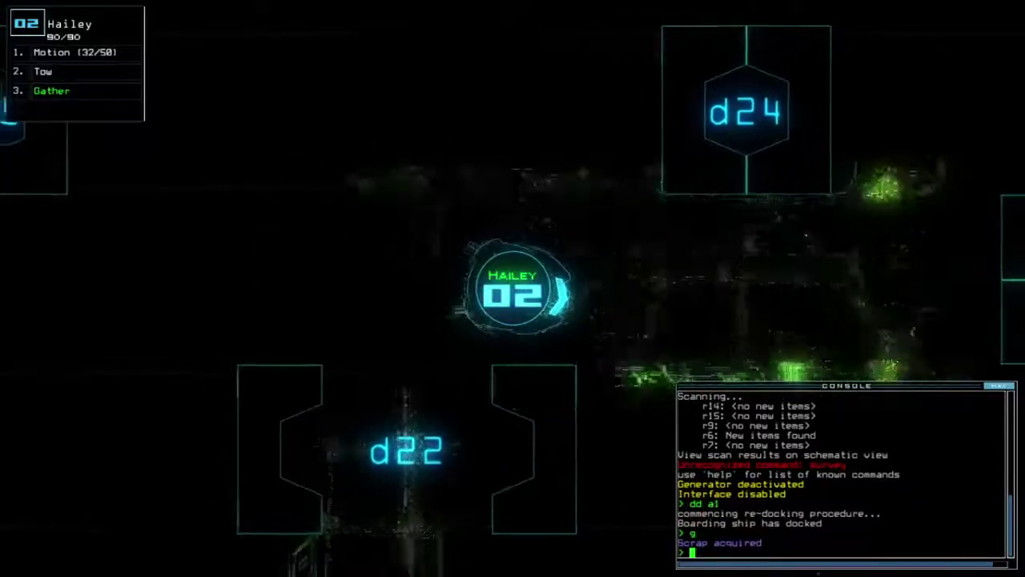
key("Left")
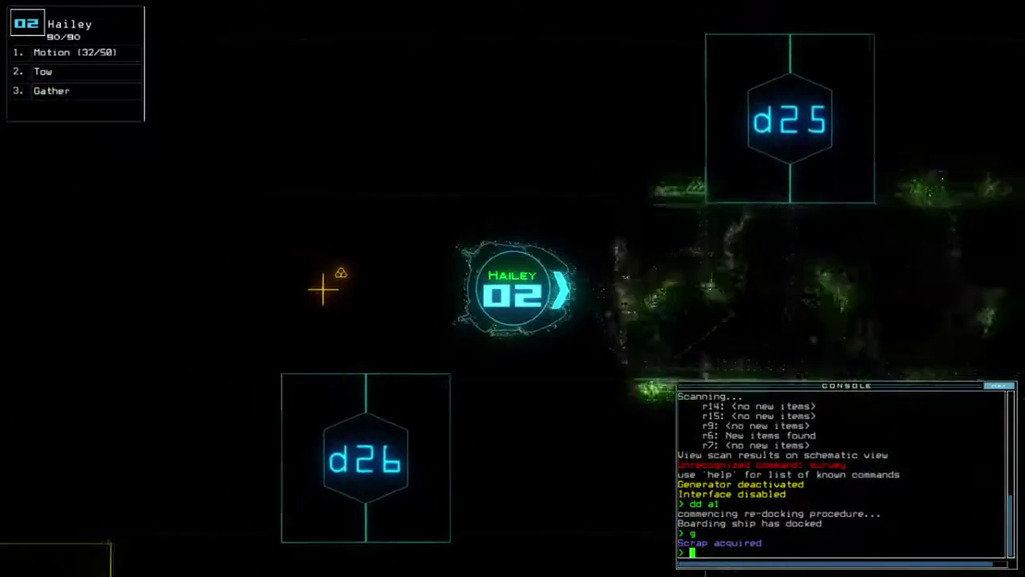
type("g")
key("Return")
key("Tab")
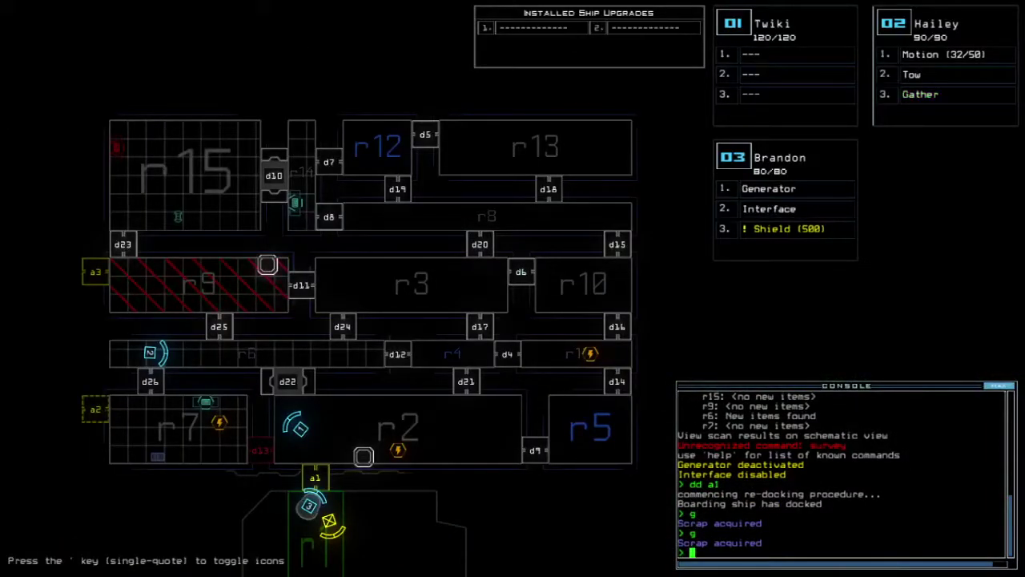
key("F1")
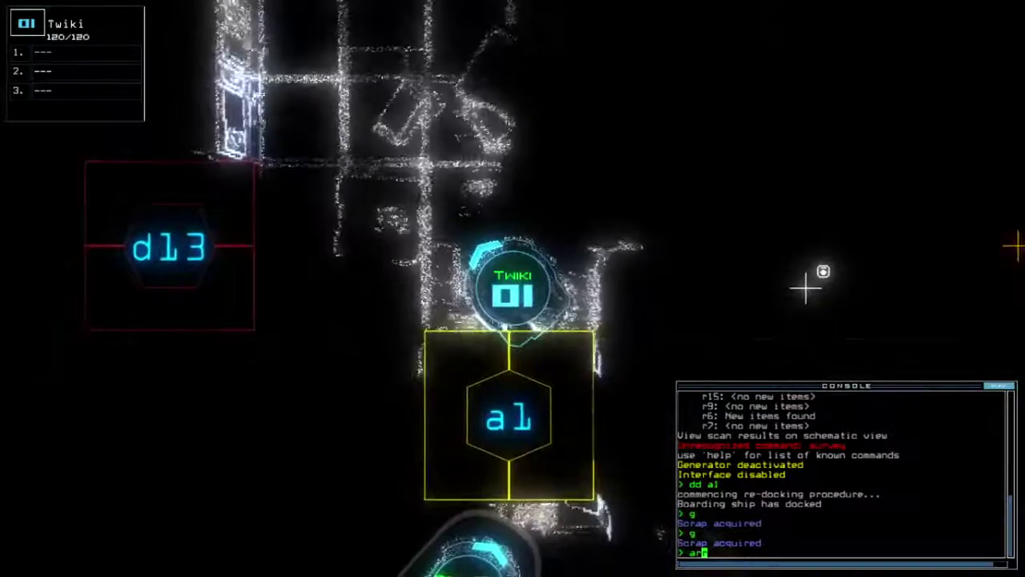
type("arr")
Open r1's doors, move Twiki through a1 and send drone 2 back with 'back 2'.
key("Return")
key("Down")
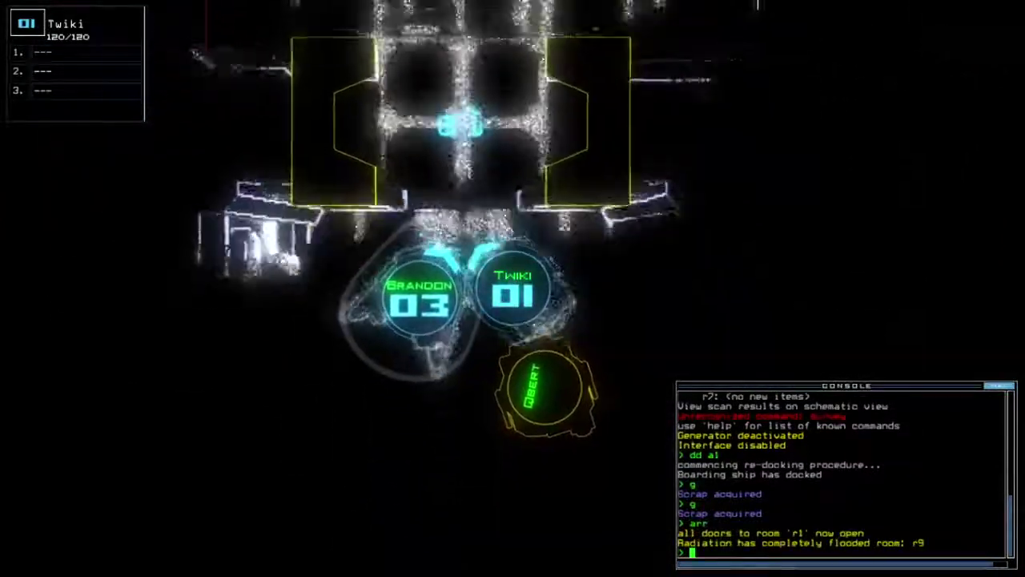
key("F3")
type("back 2")
key("Return")
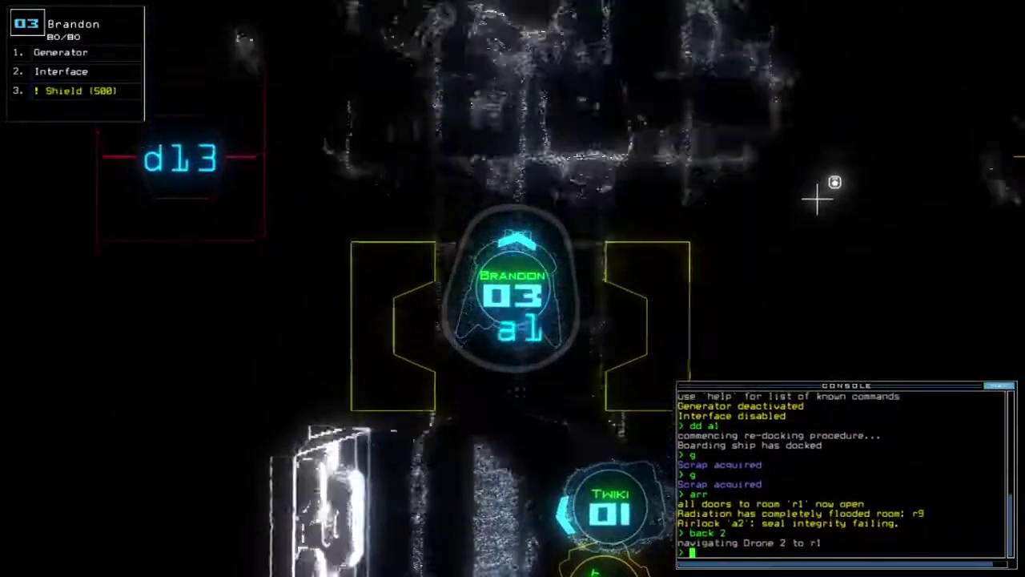
type("dd")
key("BackSpace")
key("BackSpace")
key("Right")
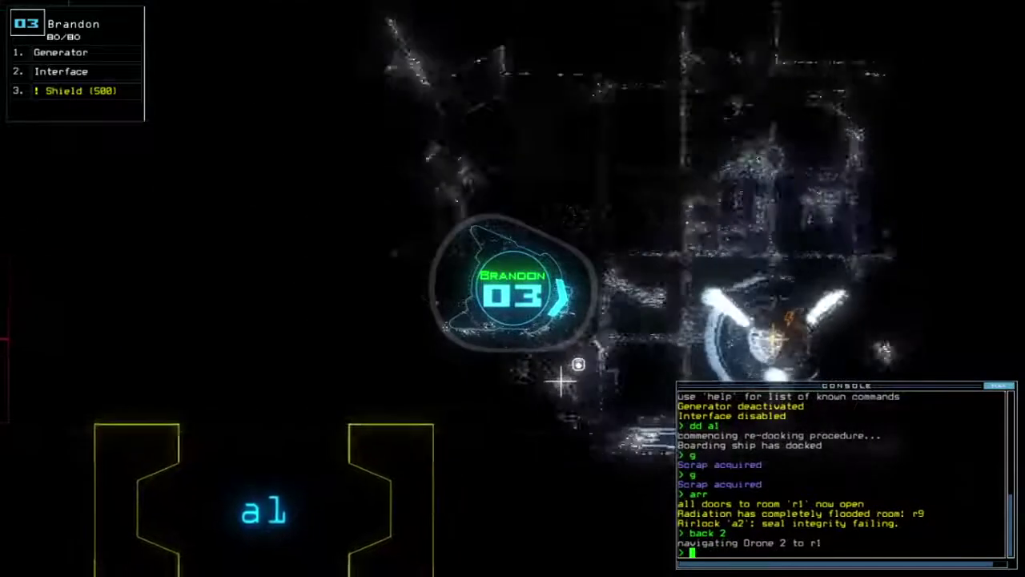
type("generator")
Activate Brandon's generator and re-dock the ship at airlock a2, then at a1.
key("Return")
key("Tab")
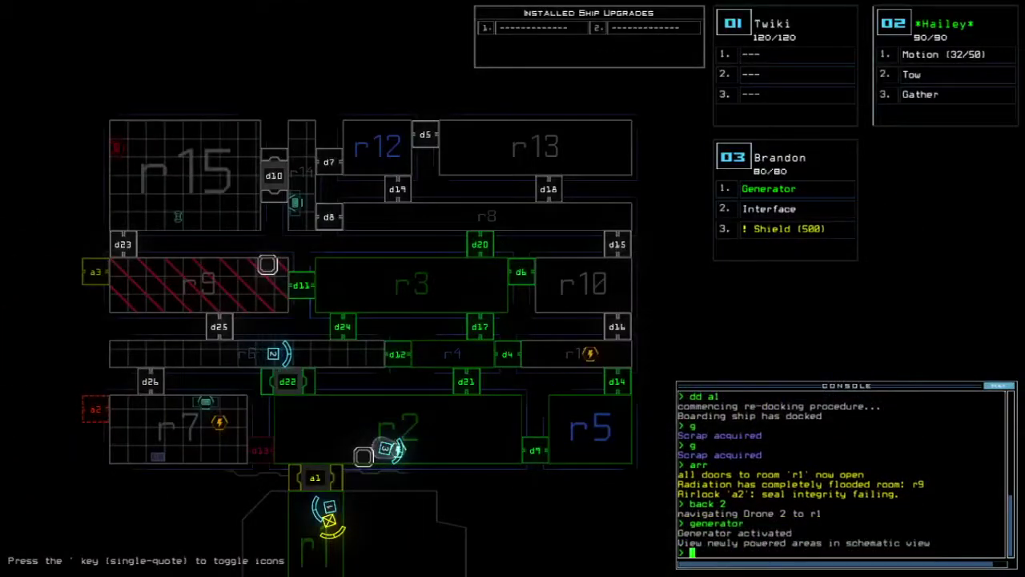
key("Tab")
type("dd a2")
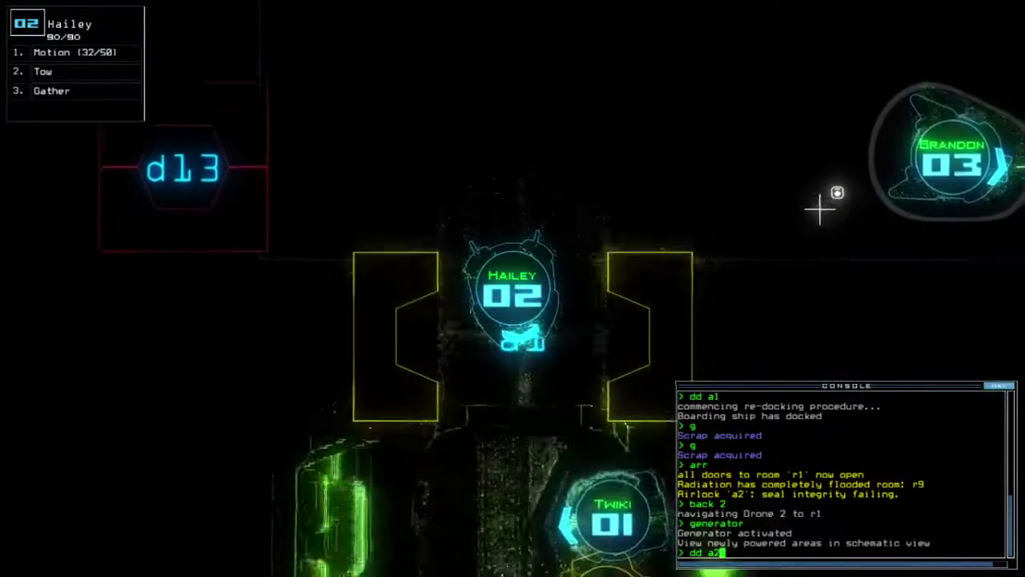
key("Return")
key("Tab")
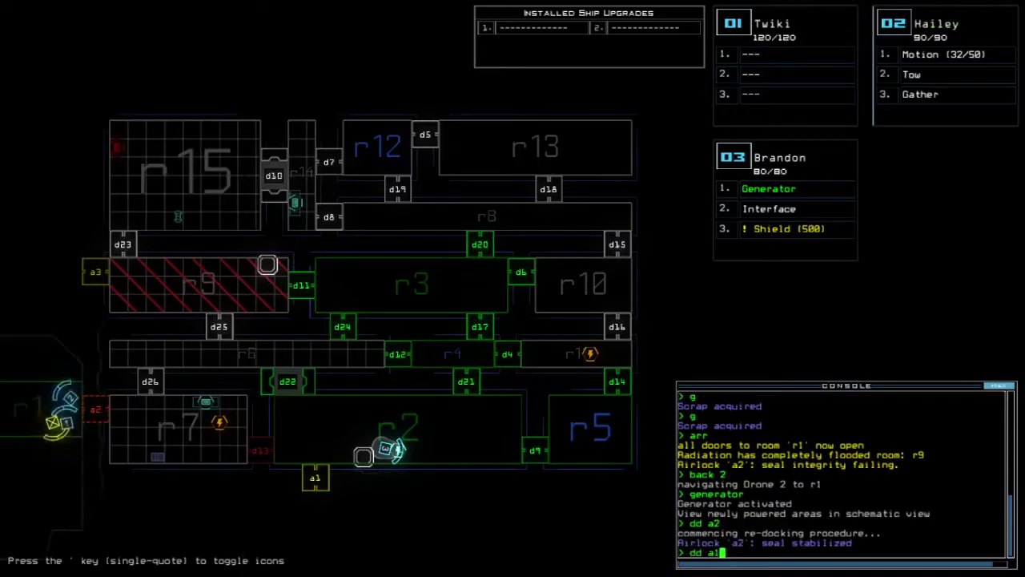
type("motion 2")
key("Return")
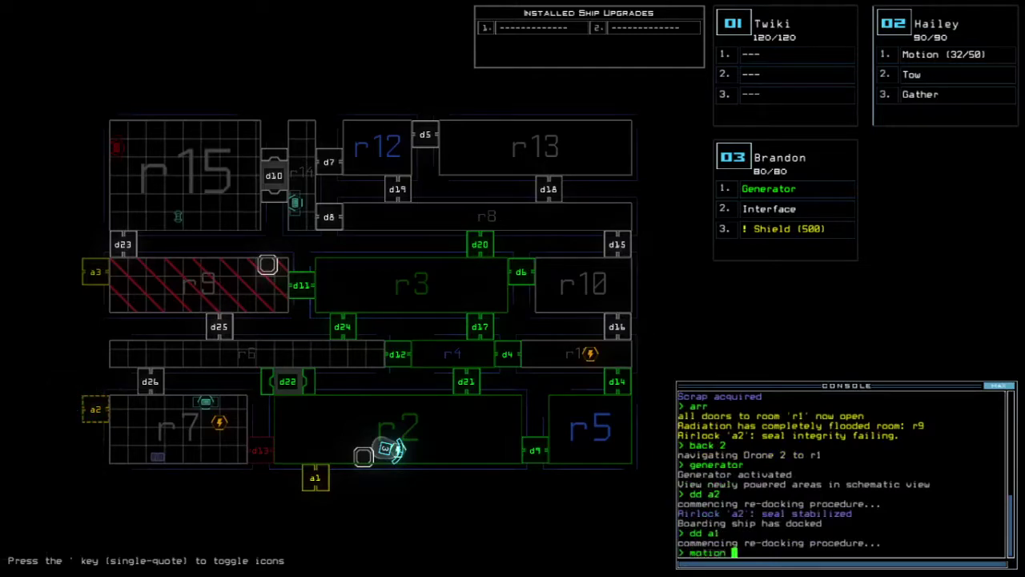
Scan room r2 with 'motion 2', operate door d9, and reposition Brandon and Hailey.
key("Return")
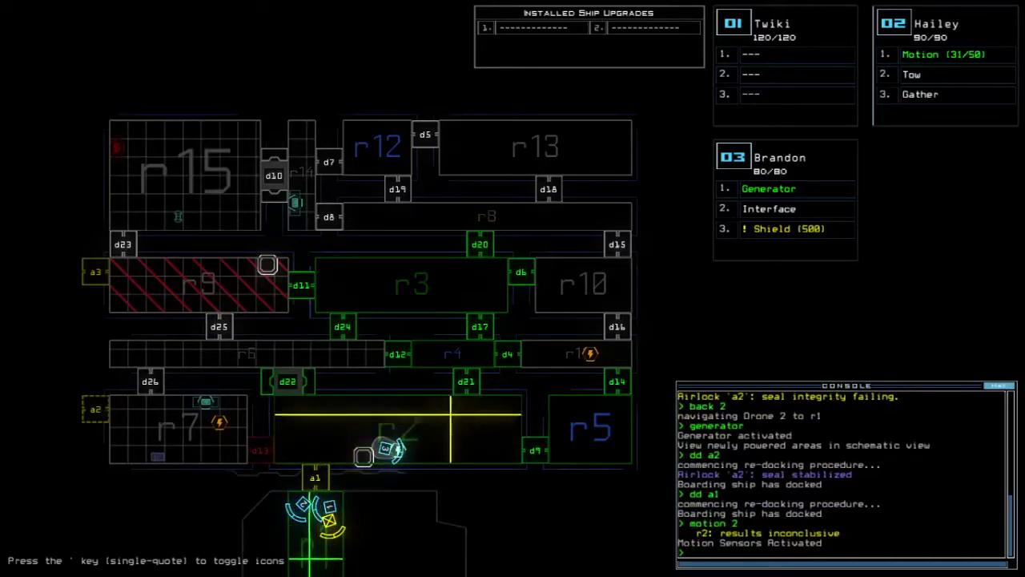
type("3")
type("d9")
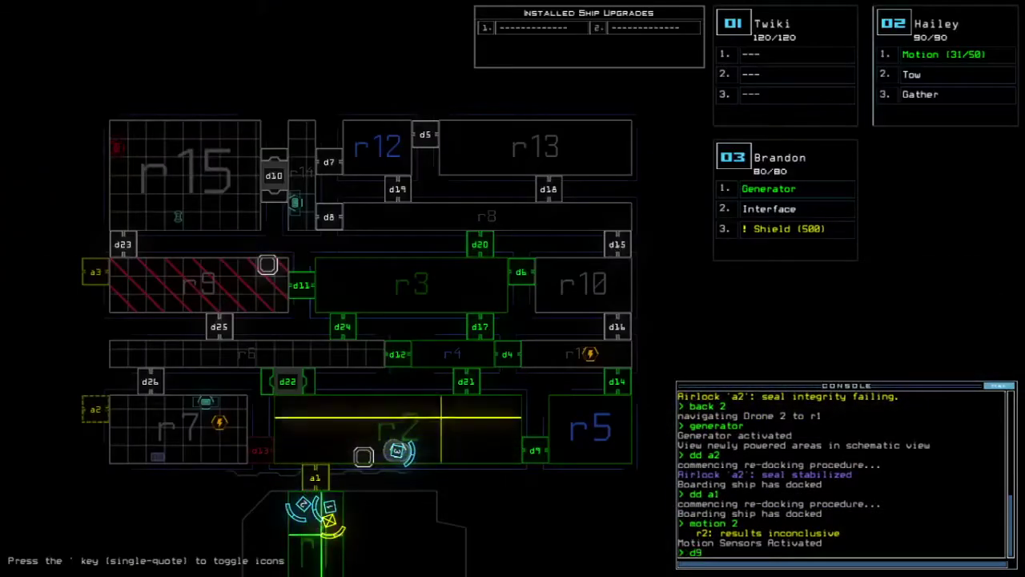
key("Return")
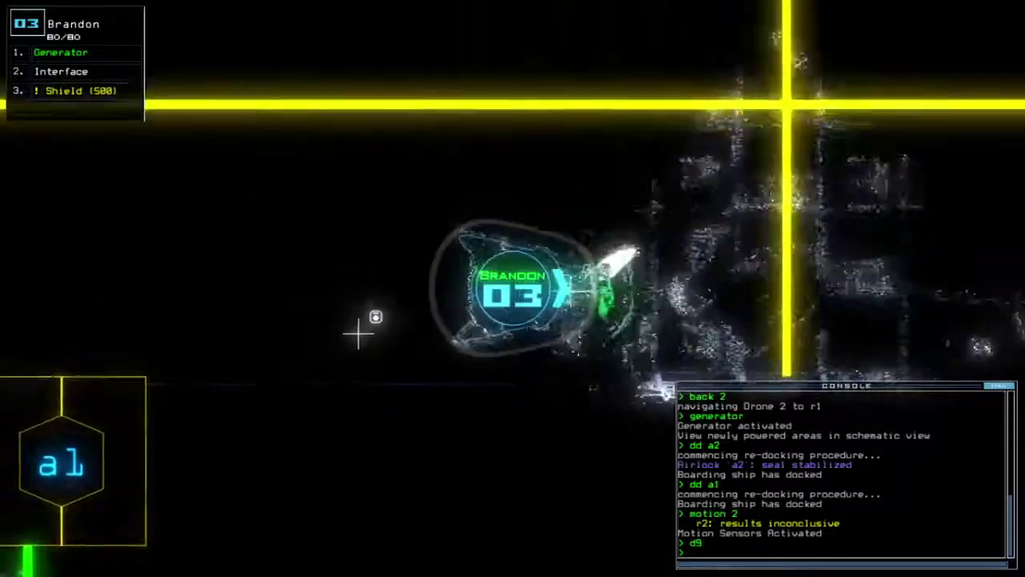
key("Left")
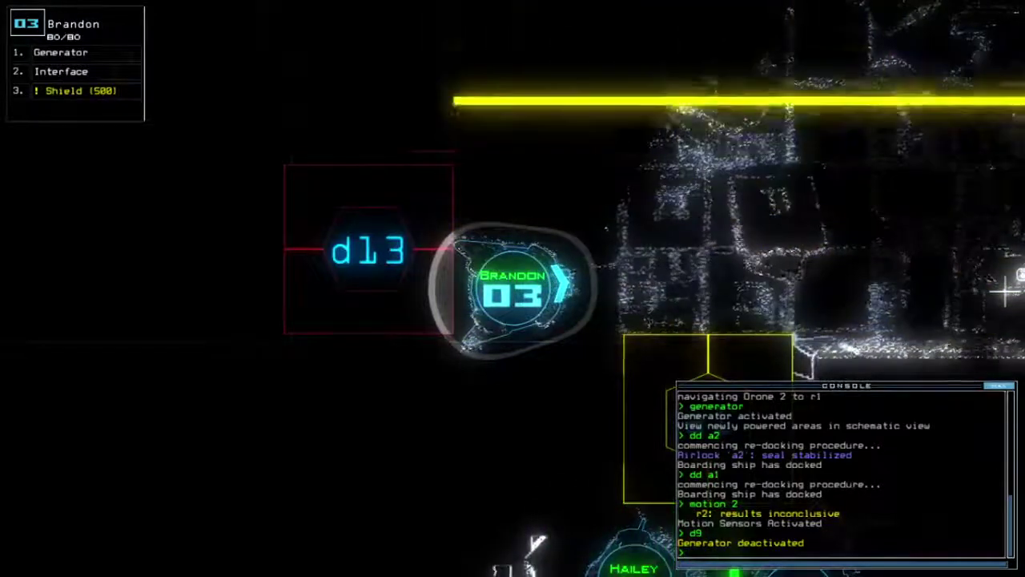
key("2")
key("Down")
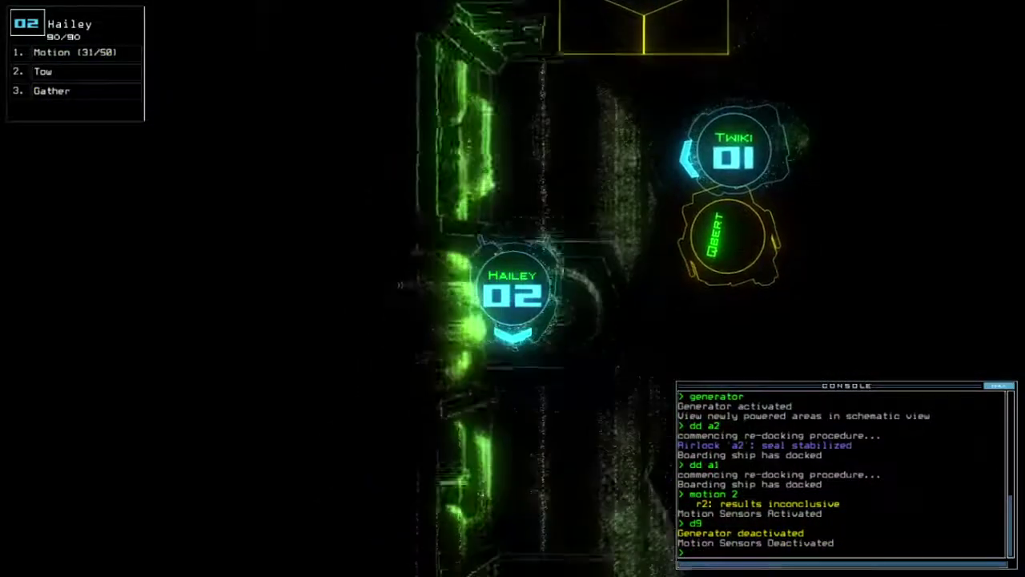
key("3")
type("generator ;cc")
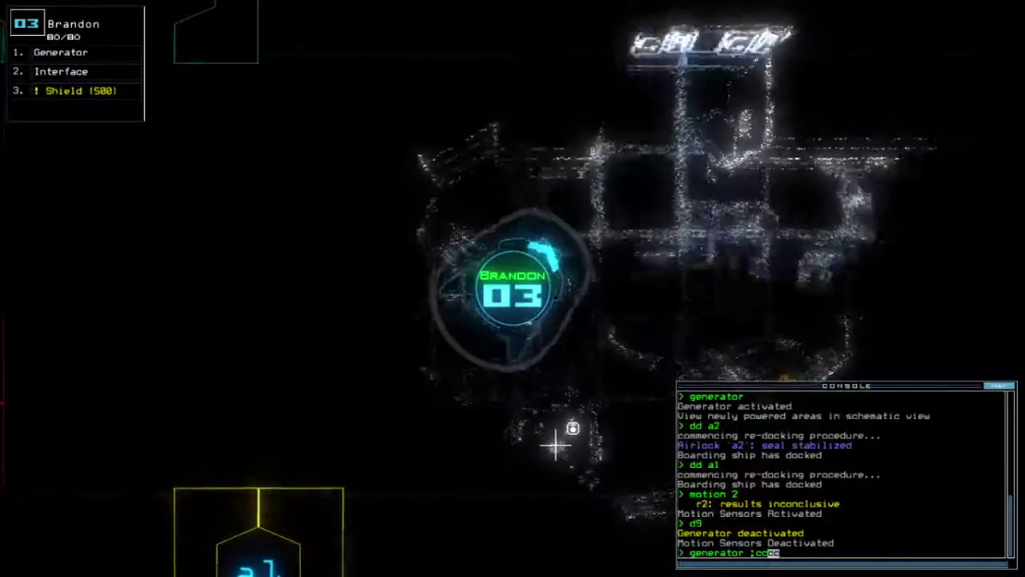
Reactivate the generator to close two doors, reopen r1's doors and open the upgrade swap.
key("Return")
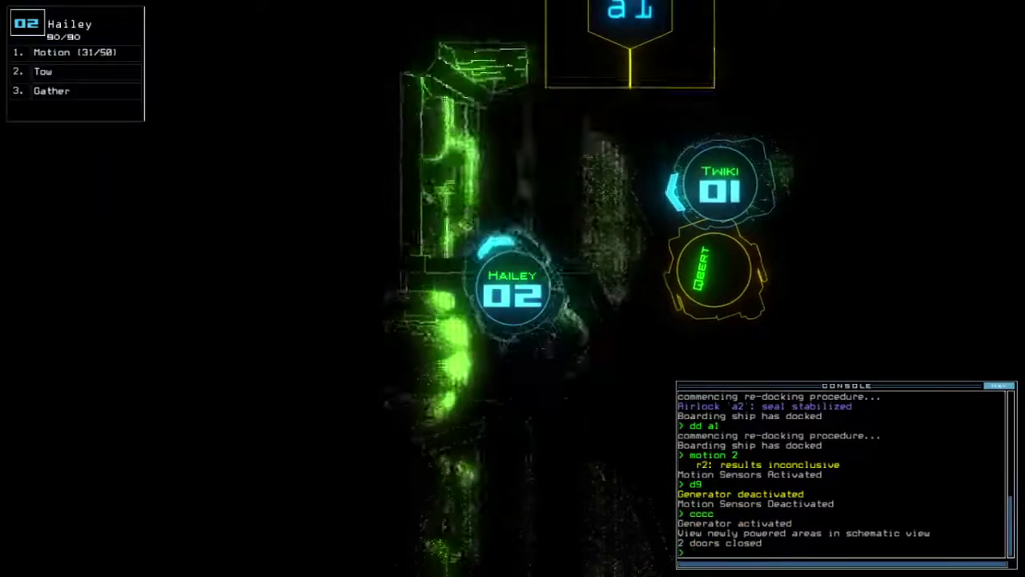
type("arr")
key("Return")
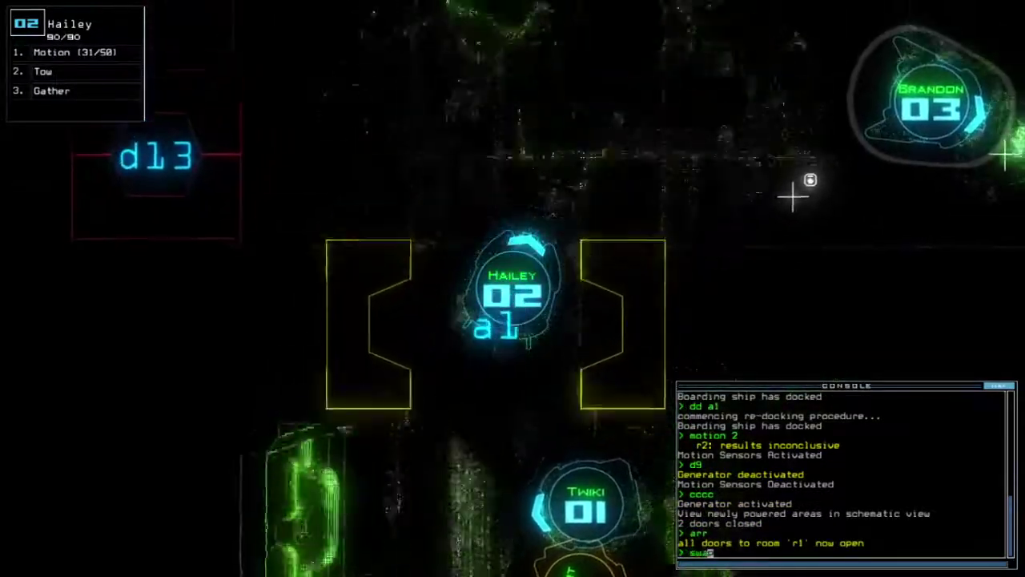
type("swap")
key("Return")
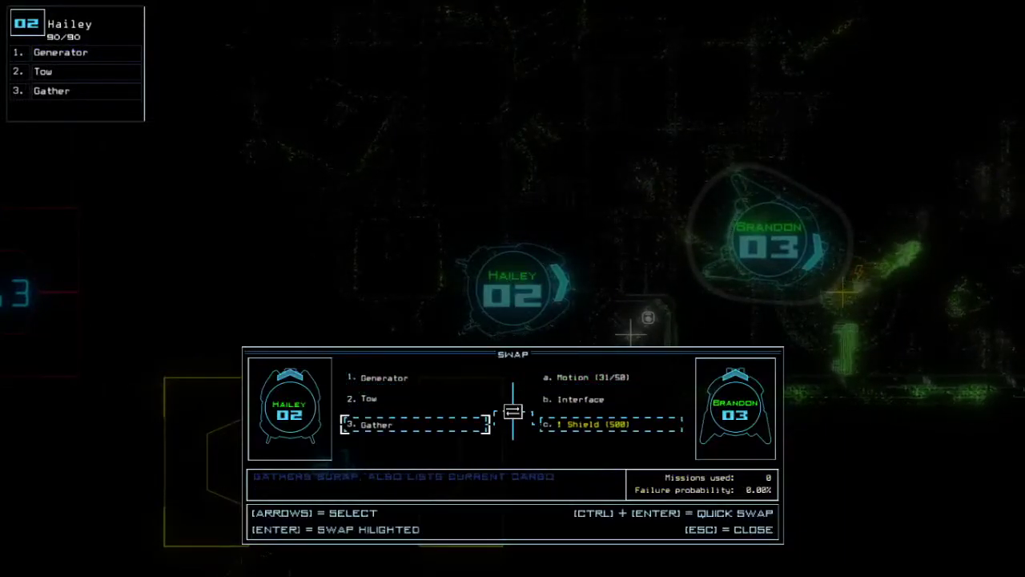
Finish giving Hailey the Generator in place of Motion and activate the generator.
key("Escape")
type("generator")
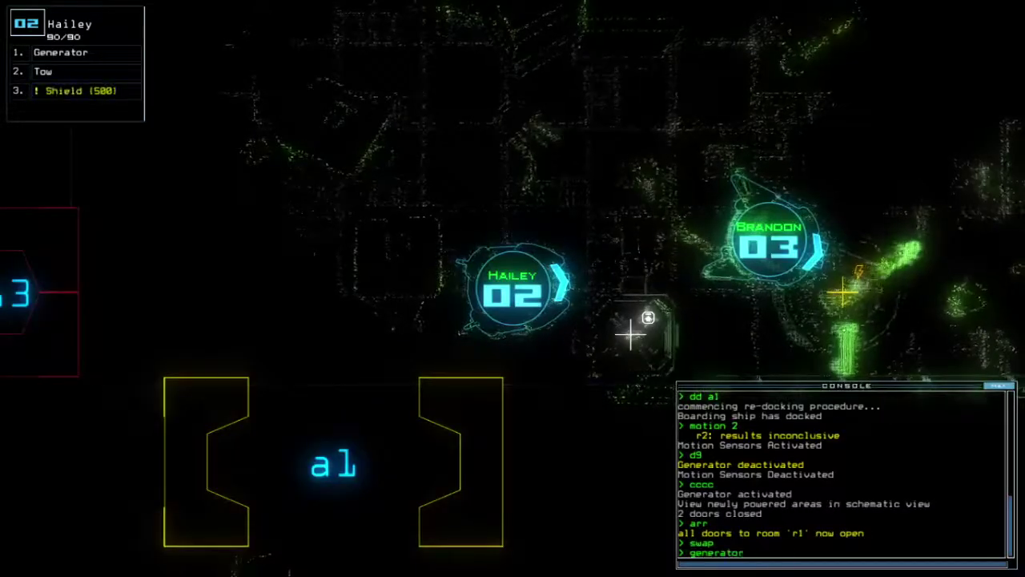
type(" 2")
key("Return")
type("generator")
key("Return")
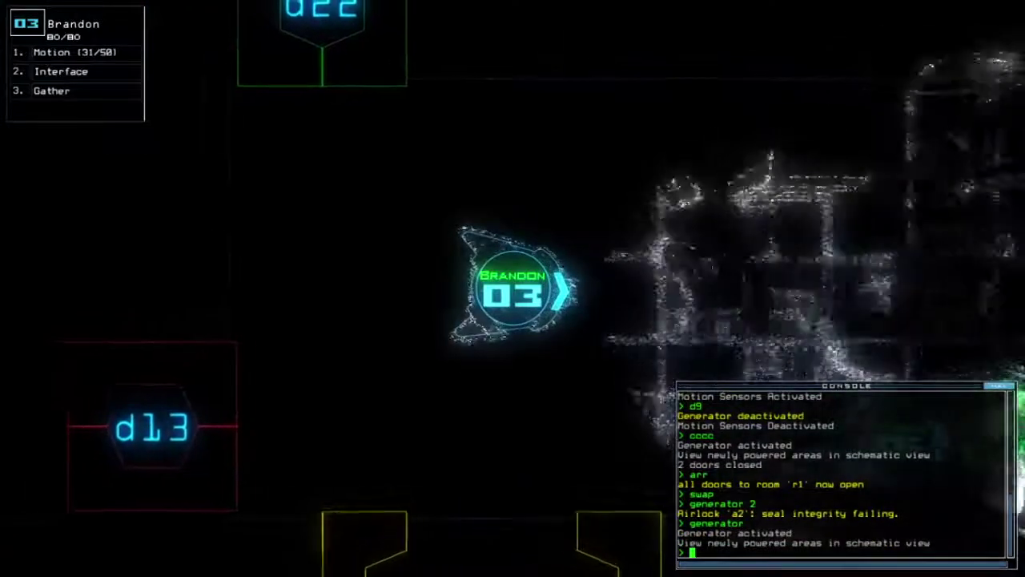
key("Tab")
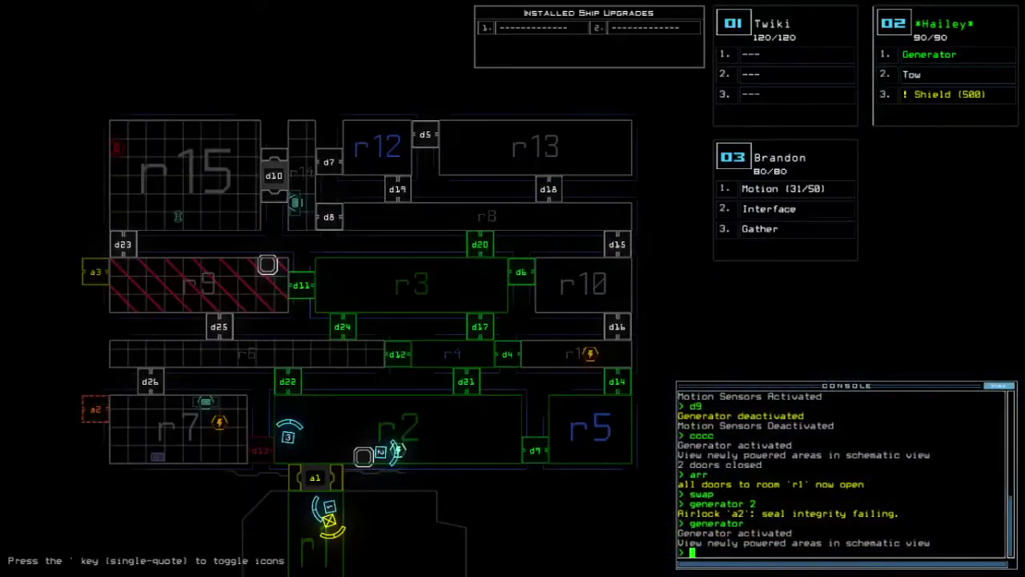
type("2")
Dock the ship at airlock a2 and run two motion scans that flag room r6.
key("Return")
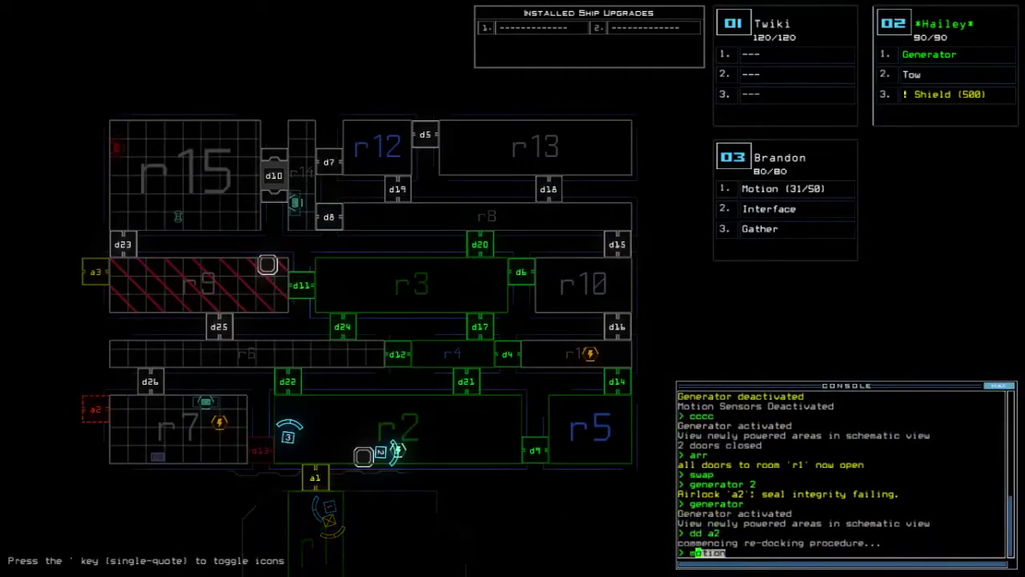
key("Return")
type("d")
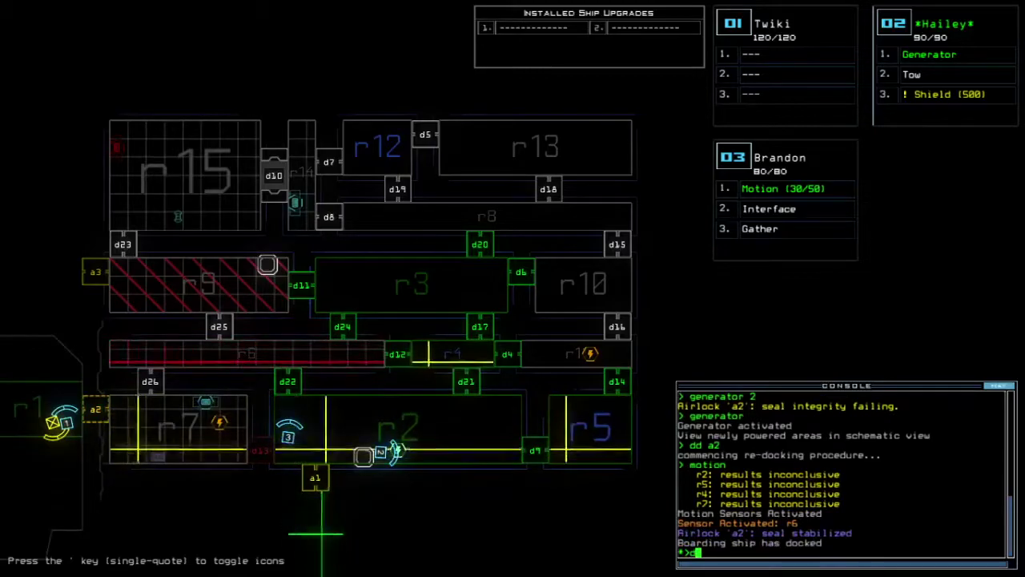
type("3")
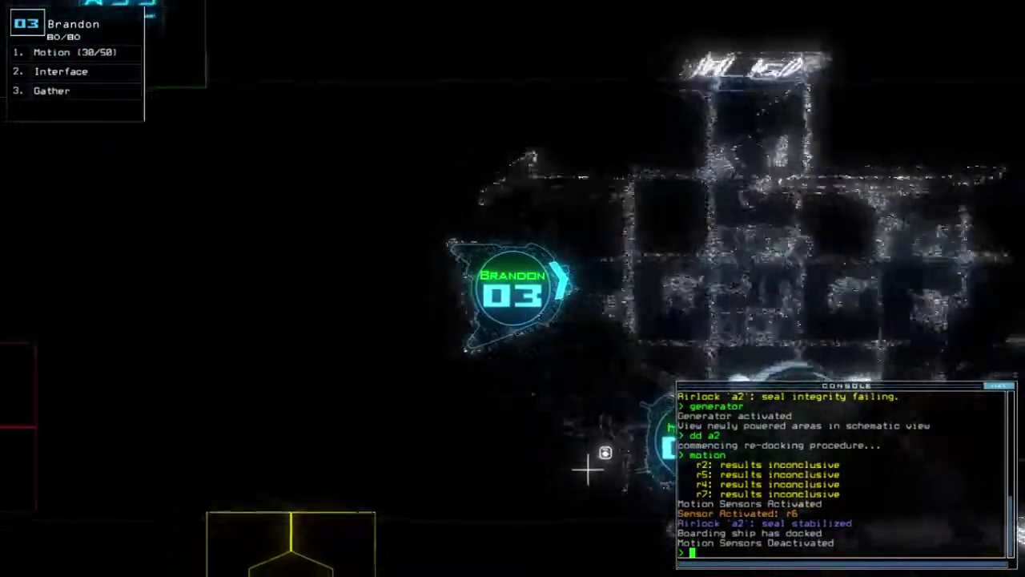
key("Tab")
key("Return")
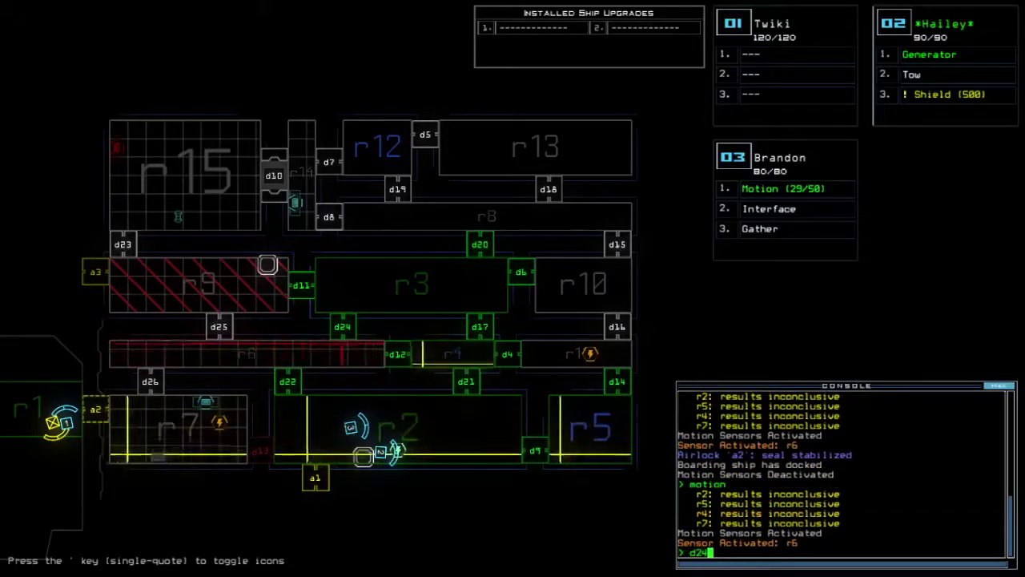
Operate doors d24 and d22, run a motion scan flagging r3, and open door d11.
key("Return")
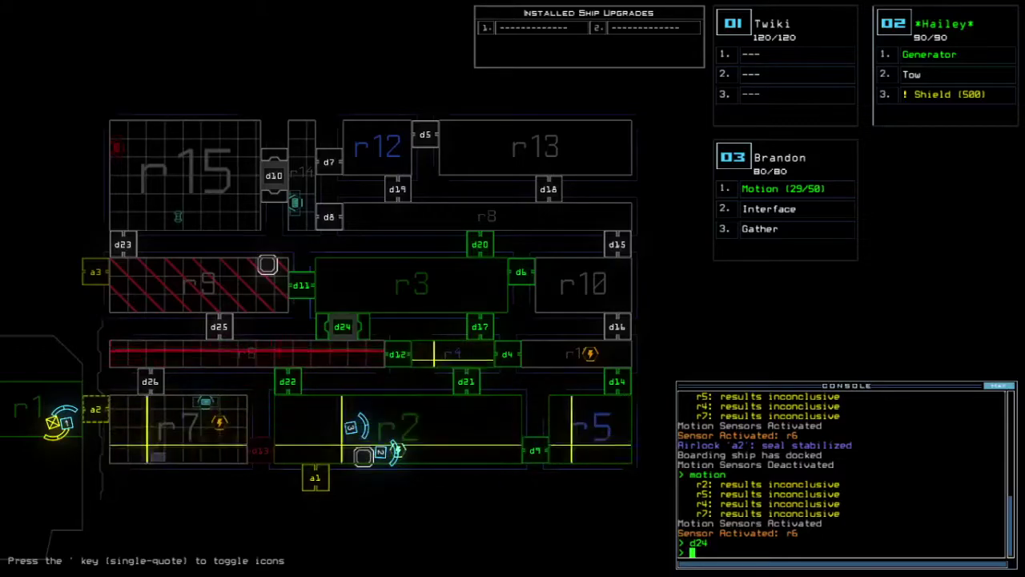
type("d24")
key("Return")
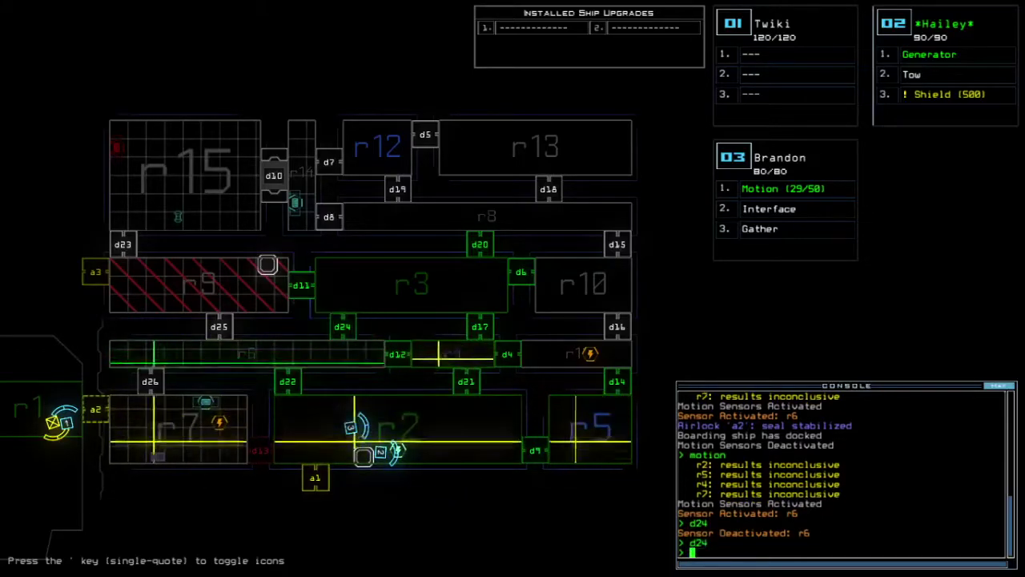
type("d22")
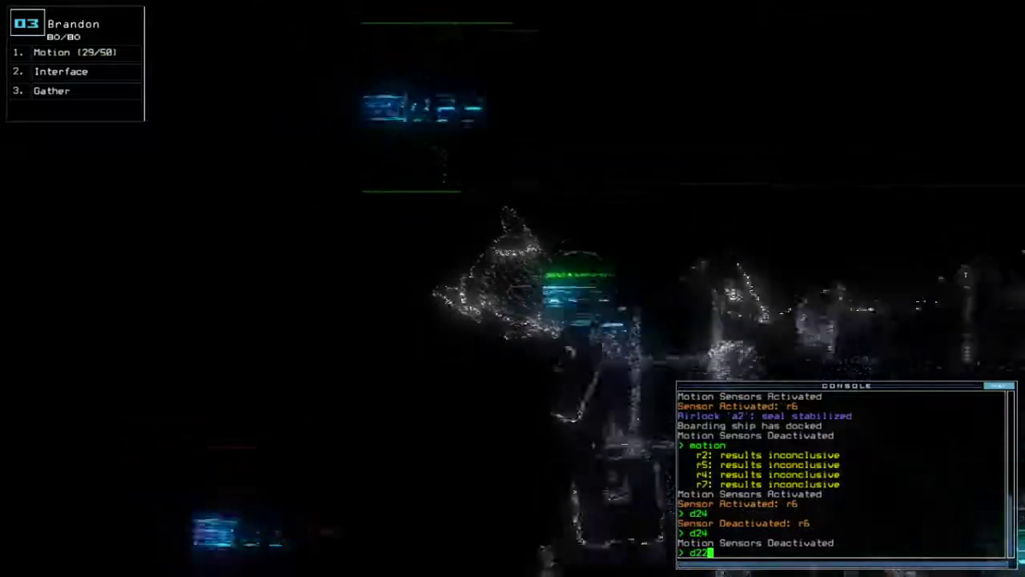
key("Return")
type("d22")
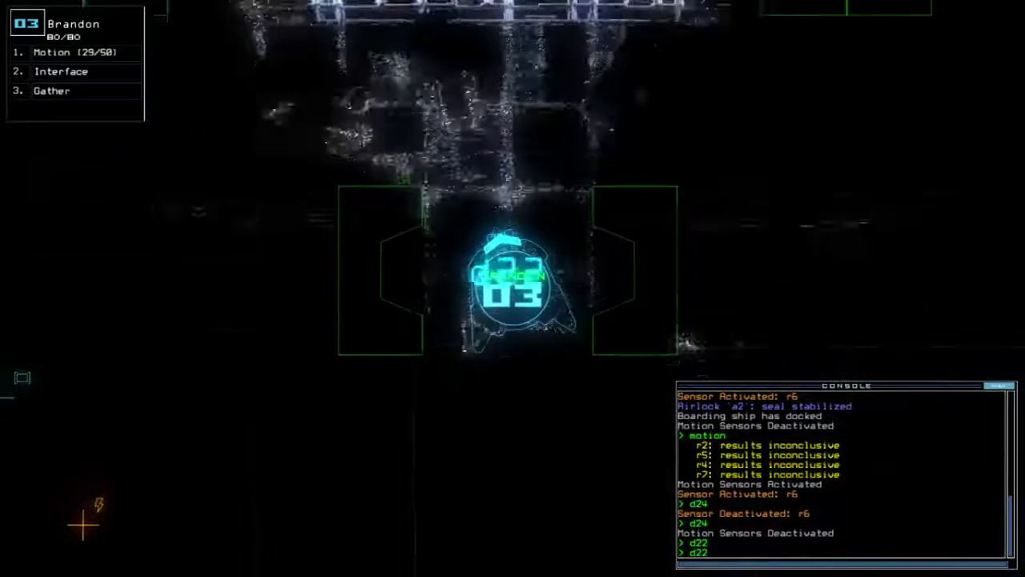
key("Return")
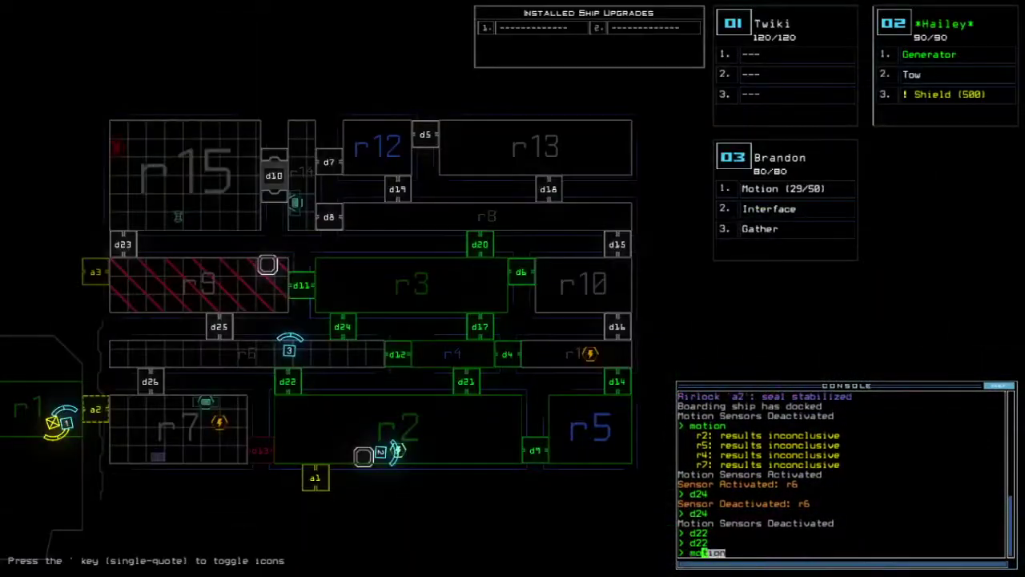
type("motion")
key("Return")
type("d11")
key("Return")
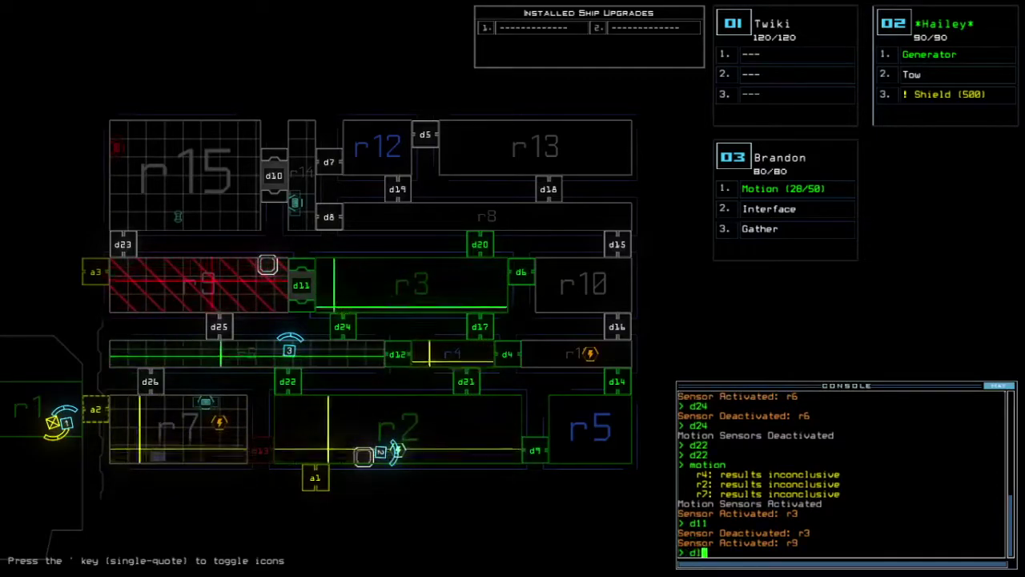
type("d11")
Toggle doors d11 and d22, then swap the Shield into drone 03's first slot.
key("Return")
type("d22")
key("Return")
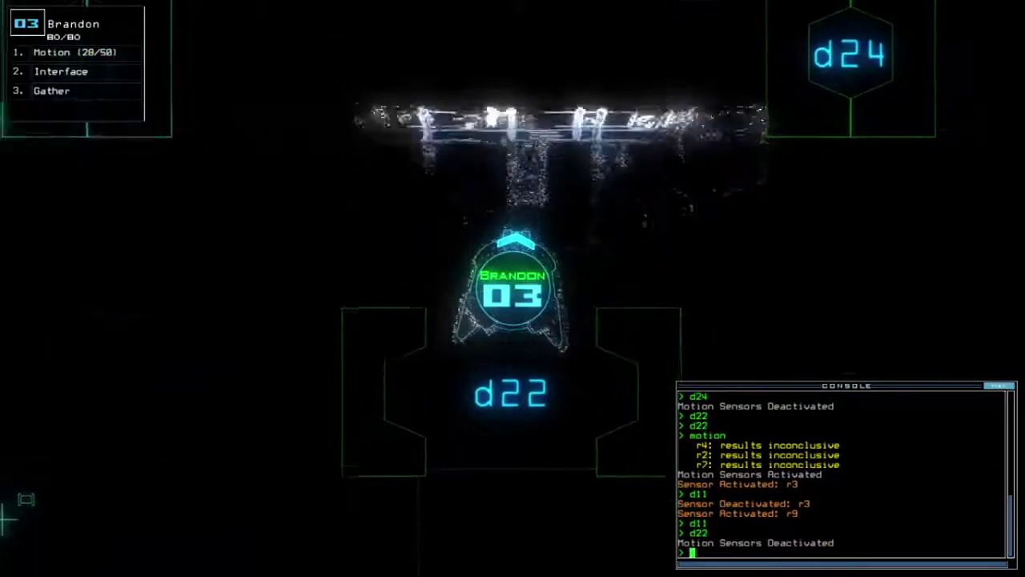
type("swap")
key("Return")
key("Down")
key("Return")
key("Escape")
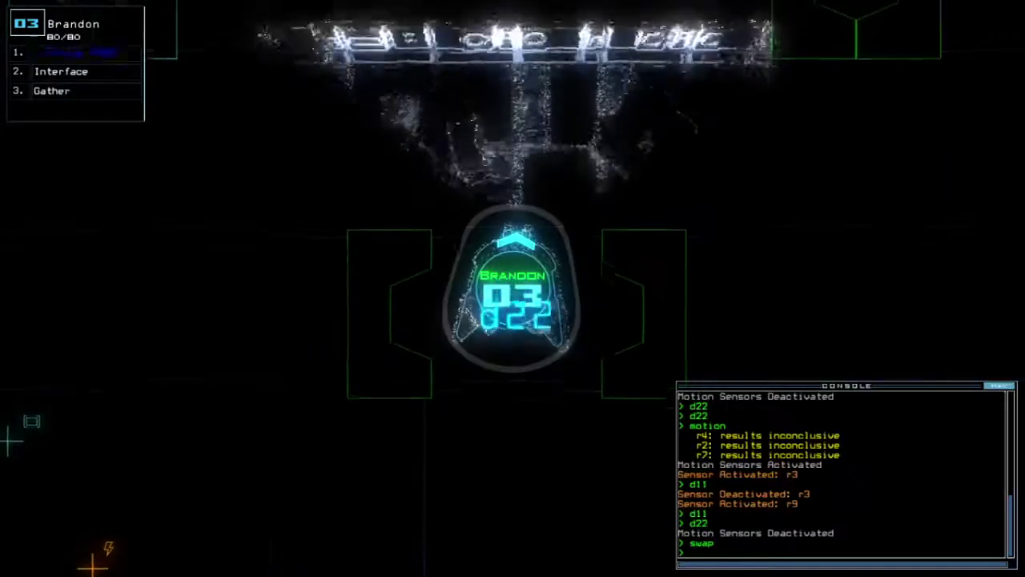
Switch on drone 03's shield, close surrounding doors, and open doors d24 and d11.
key("Return")
type("shi")
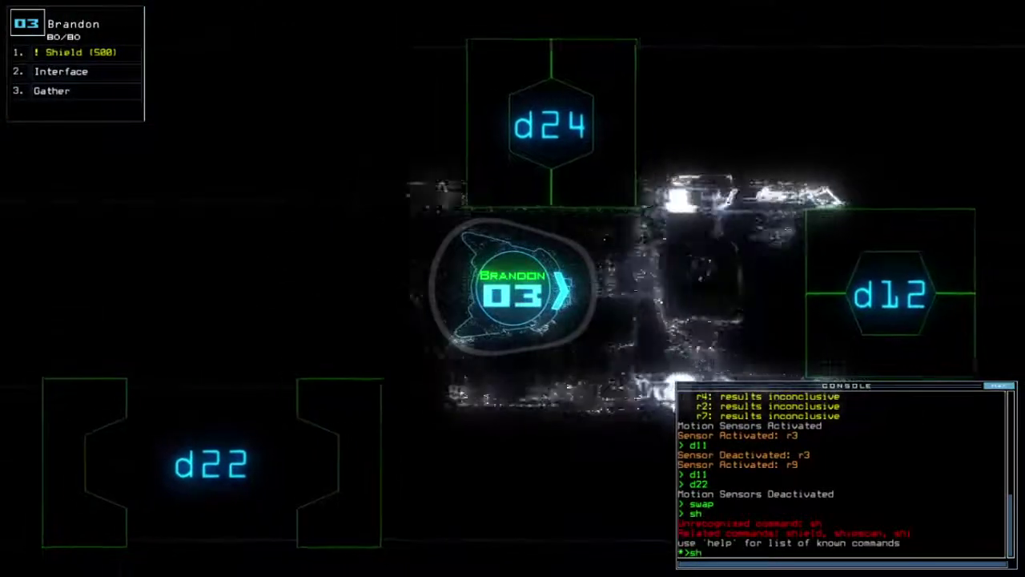
key("Return")
type("cccc")
key("Return")
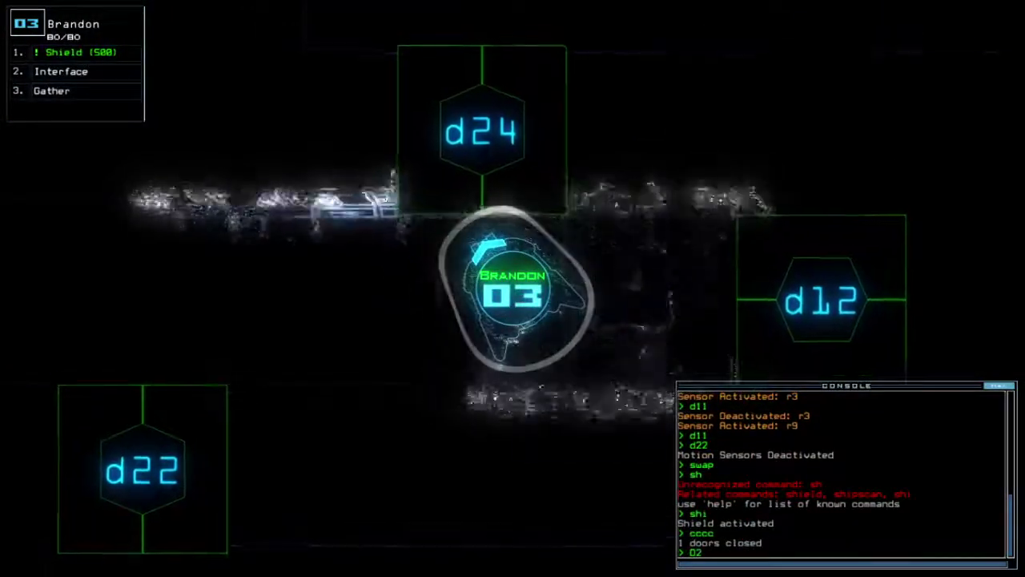
type("d24")
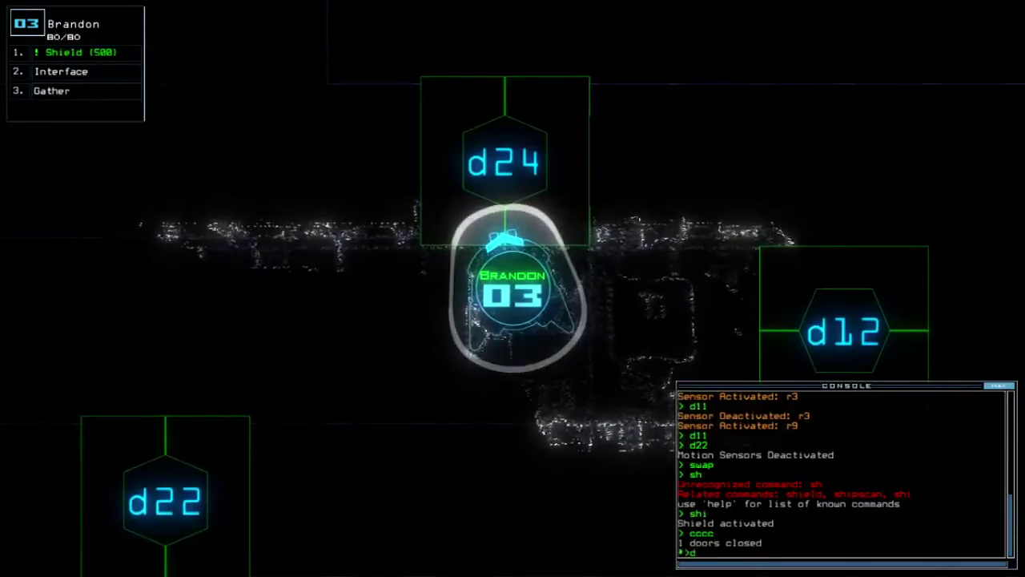
key("Return")
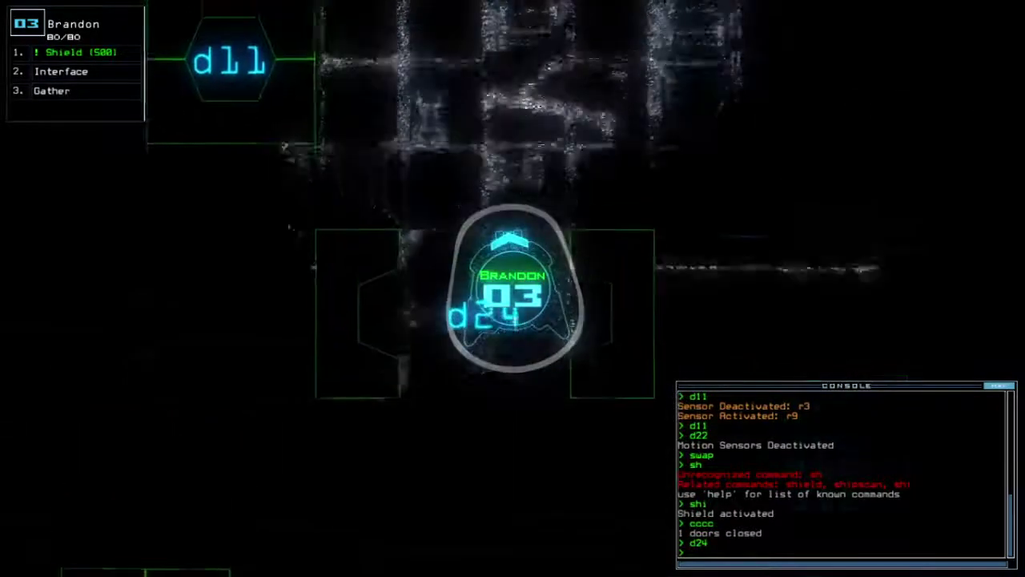
type("d11")
key("Return")
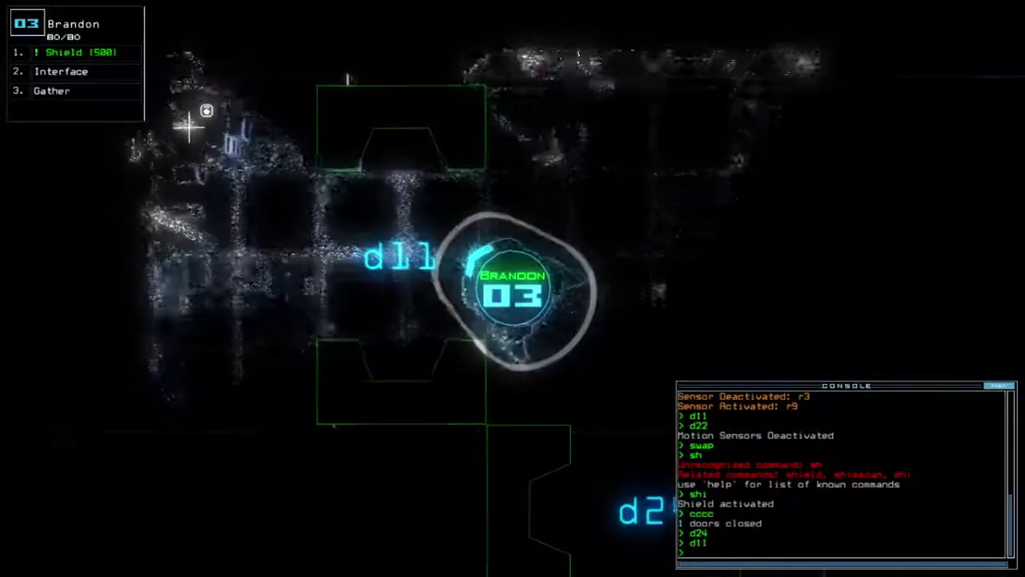
type("cccc")
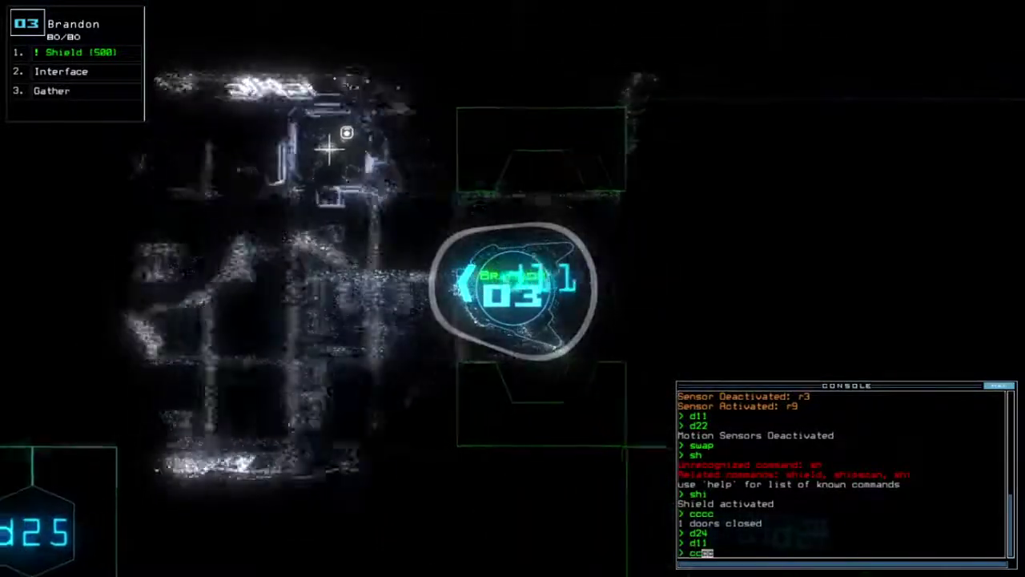
Close nearby doors, gather scrap with drone 03, cycle door d11, and toggle d24.
key("Return")
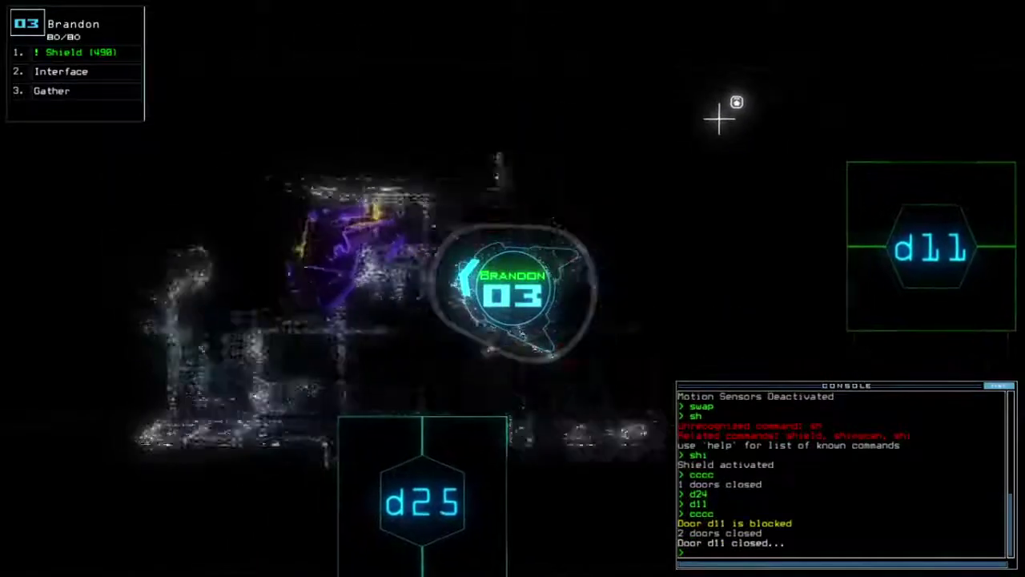
type("g")
key("Return")
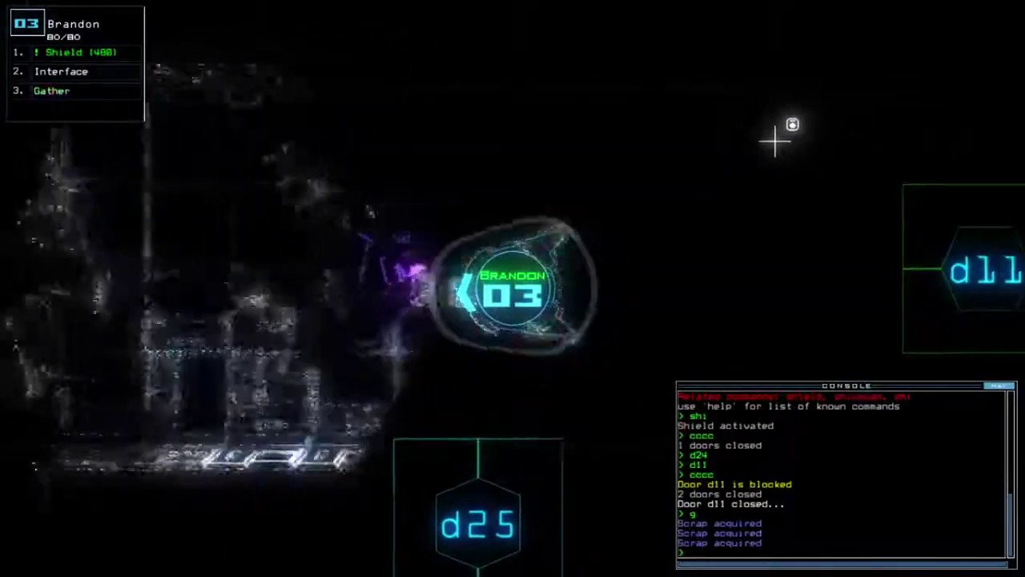
type("d11")
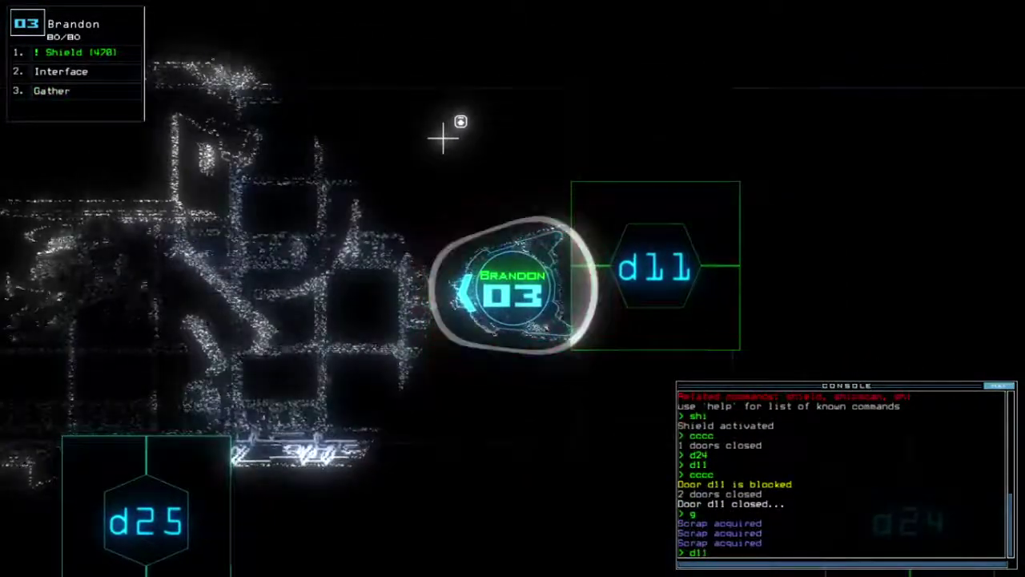
key("Return")
type("d11")
key("Return")
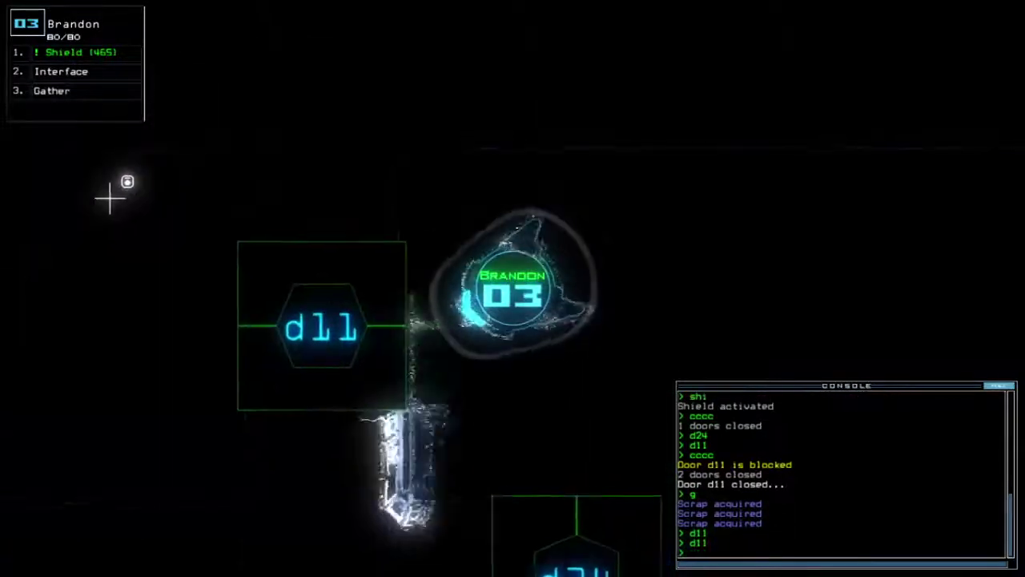
type("c")
key("BackSpace")
type("d24")
key("Return")
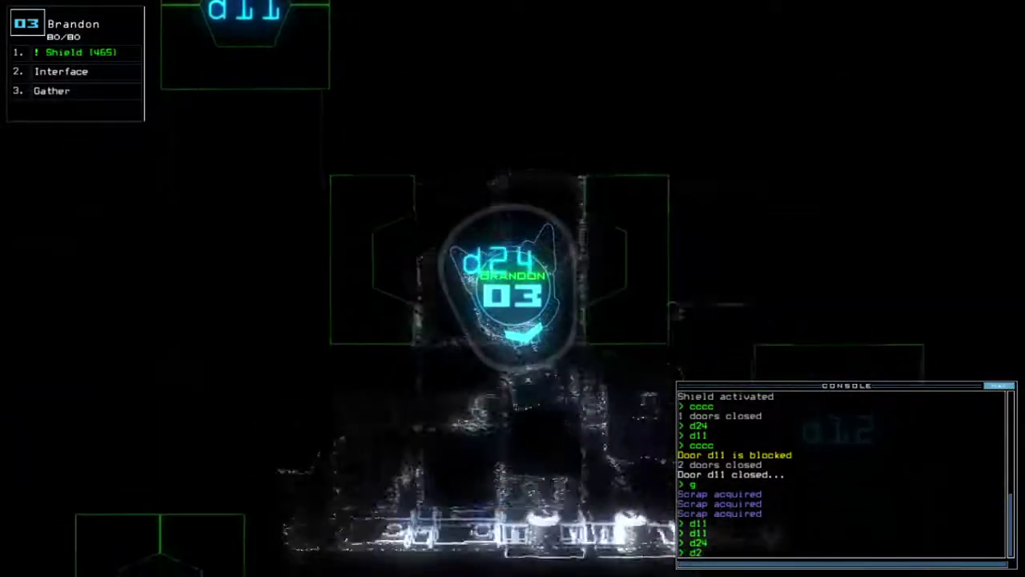
type("d24")
key("Return")
type("d22")
Toggle door d22 and start re-docking at airlock a1 with 'dd a1'.
key("Return")
type("dd a1")
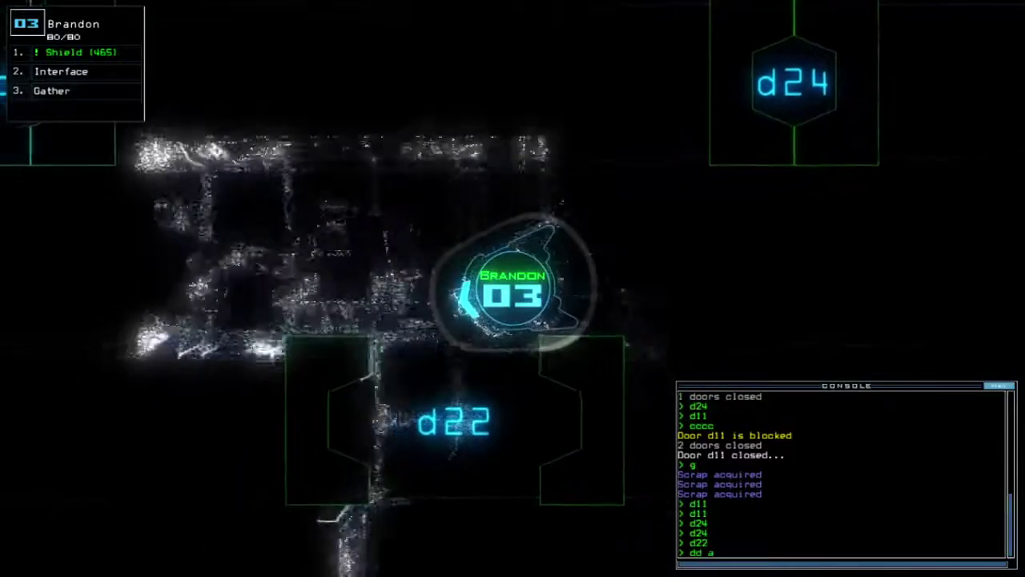
key("Return")
type("d22")
key("Return")
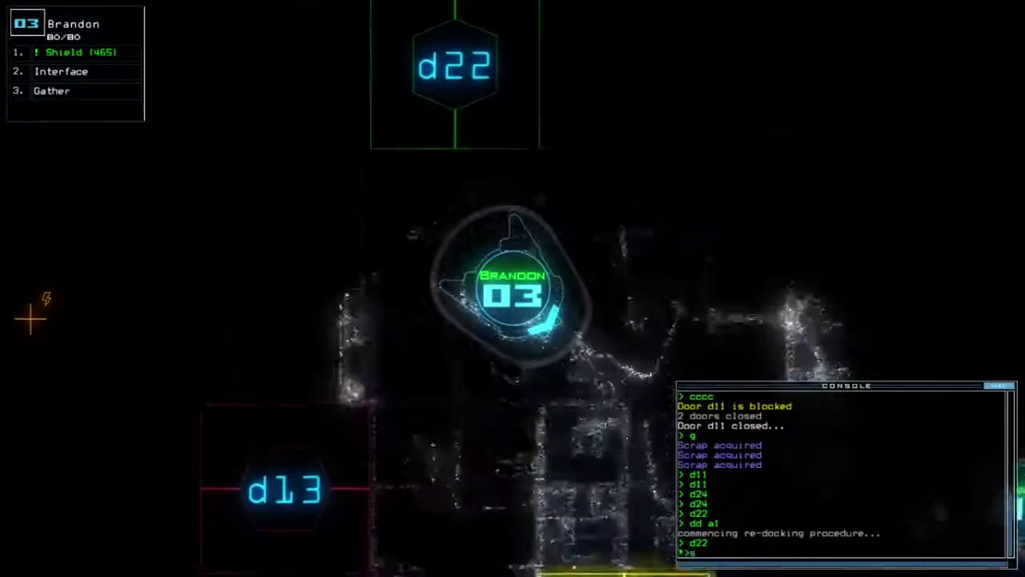
type("sh")
Switch off drone 03's shield, gather drones 2 and 3 in r1, and leave the derelict.
key("Return")
type("shi")
key("Return")
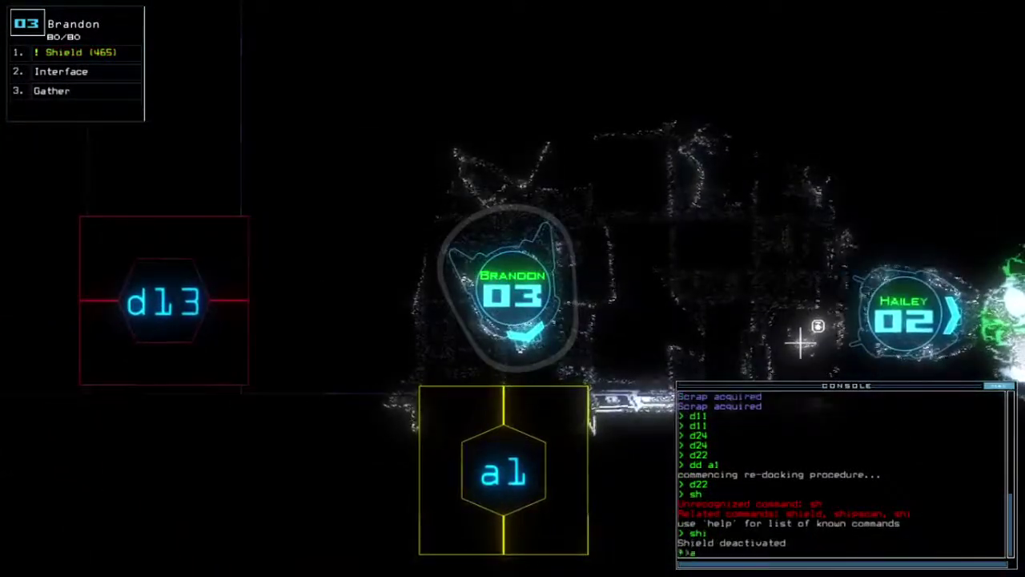
type("arr ;")
type(" n 1 2 3 r1")
key("Return")
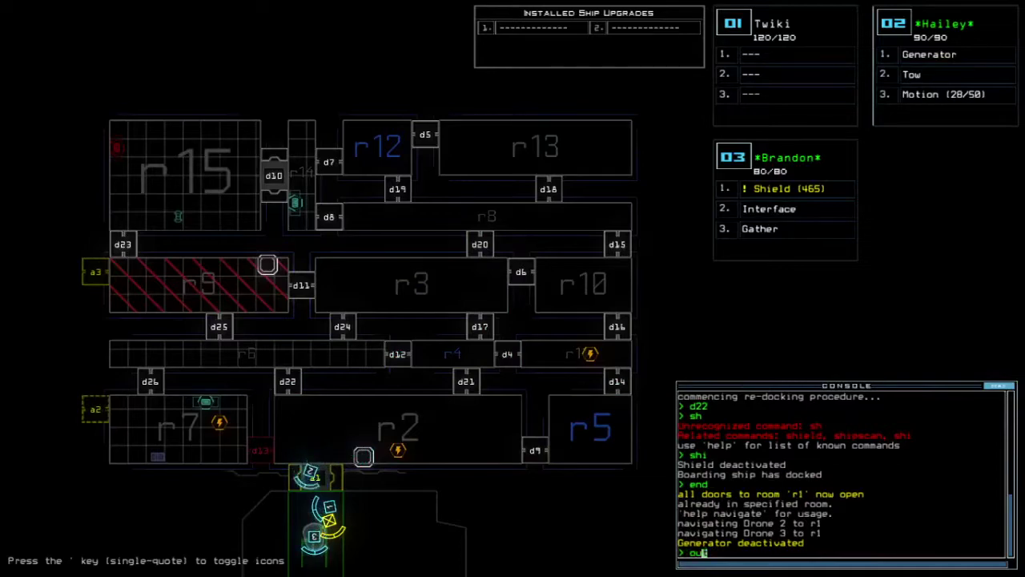
type("t")
key("Return")
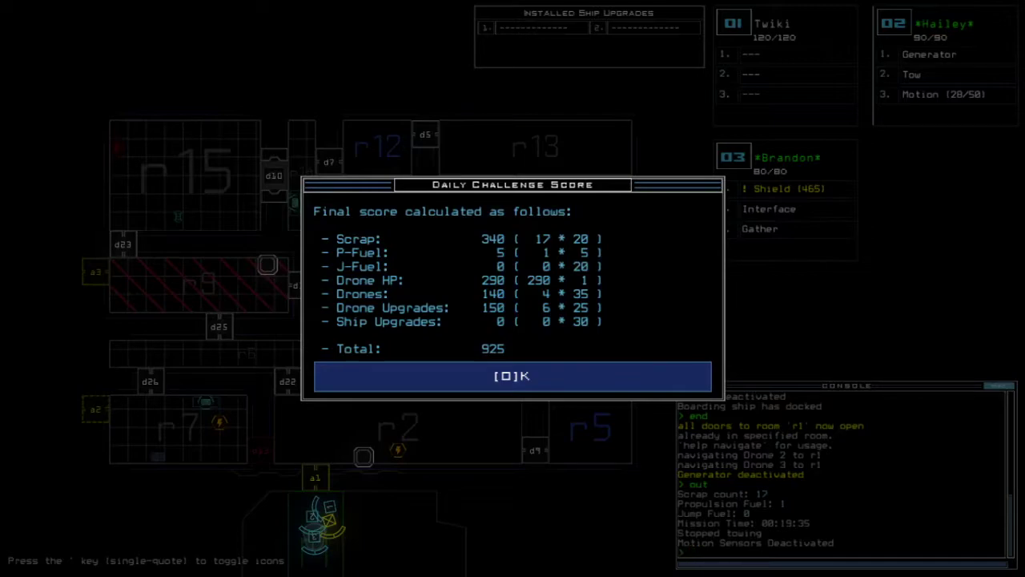
Accept the 925 score to show the 12/11/2020 leaderboard with this run first.
key("o")
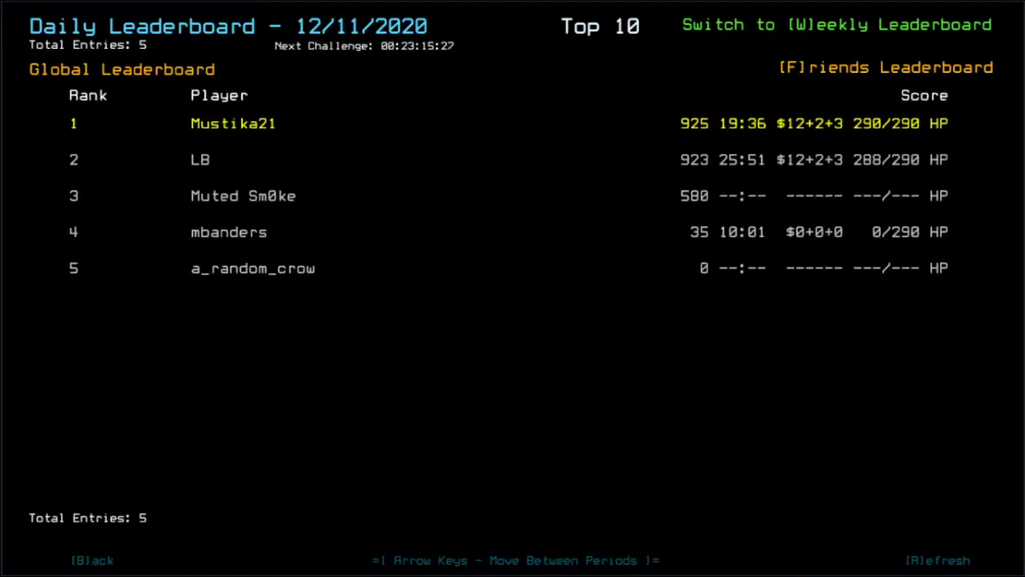